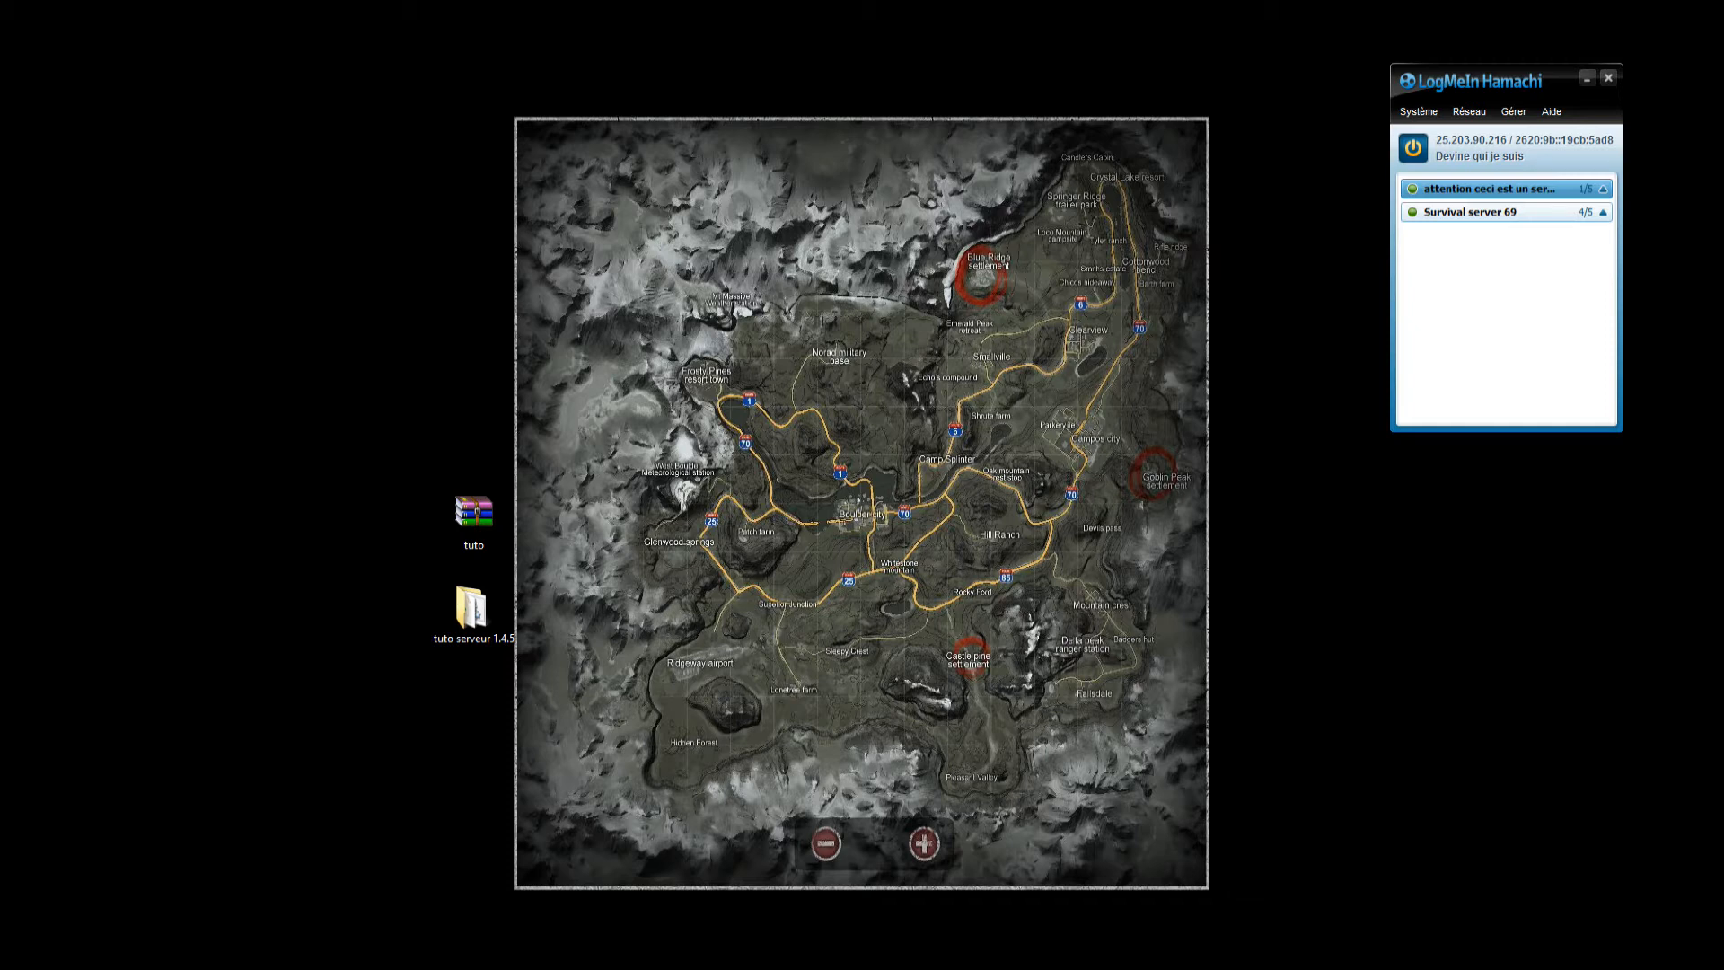
Switch to the browser and view the page offering the Minecraft server download.
{"action": "left_click", "coordinate": [473, 614]}
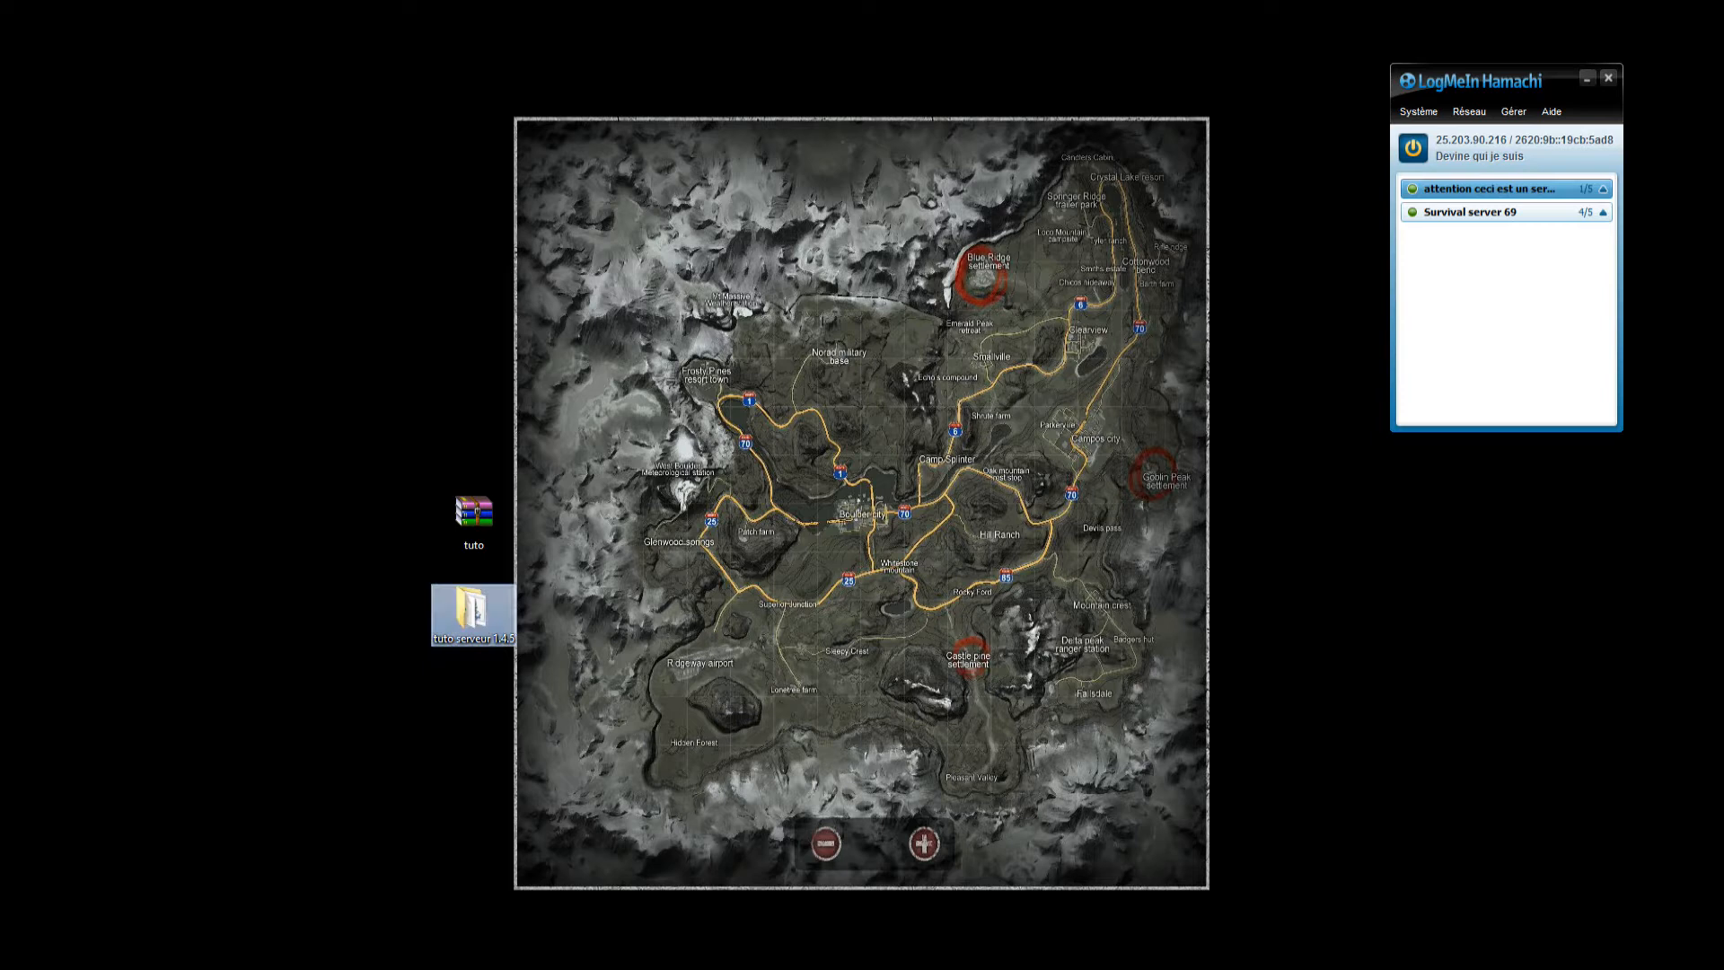
{"action": "left_click", "coordinate": [473, 522]}
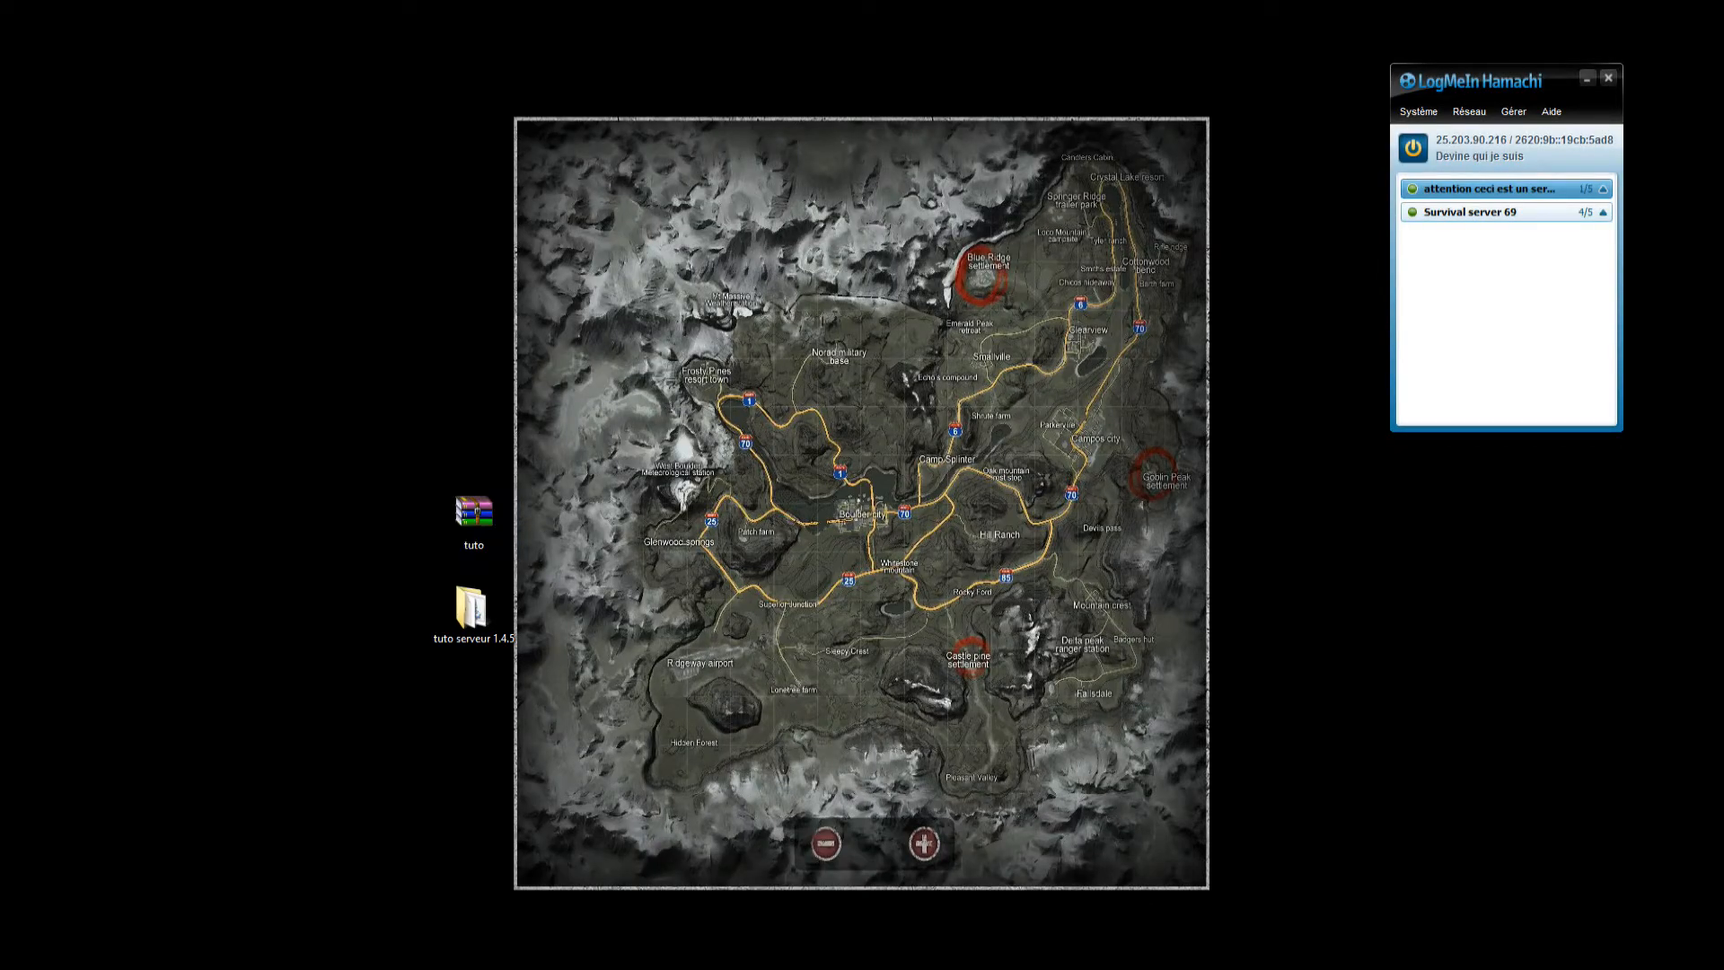
{"action": "key", "text": "alt+Tab"}
{"action": "left_click_drag", "start_coordinate": [539, 28], "coordinate": [772, 20]}
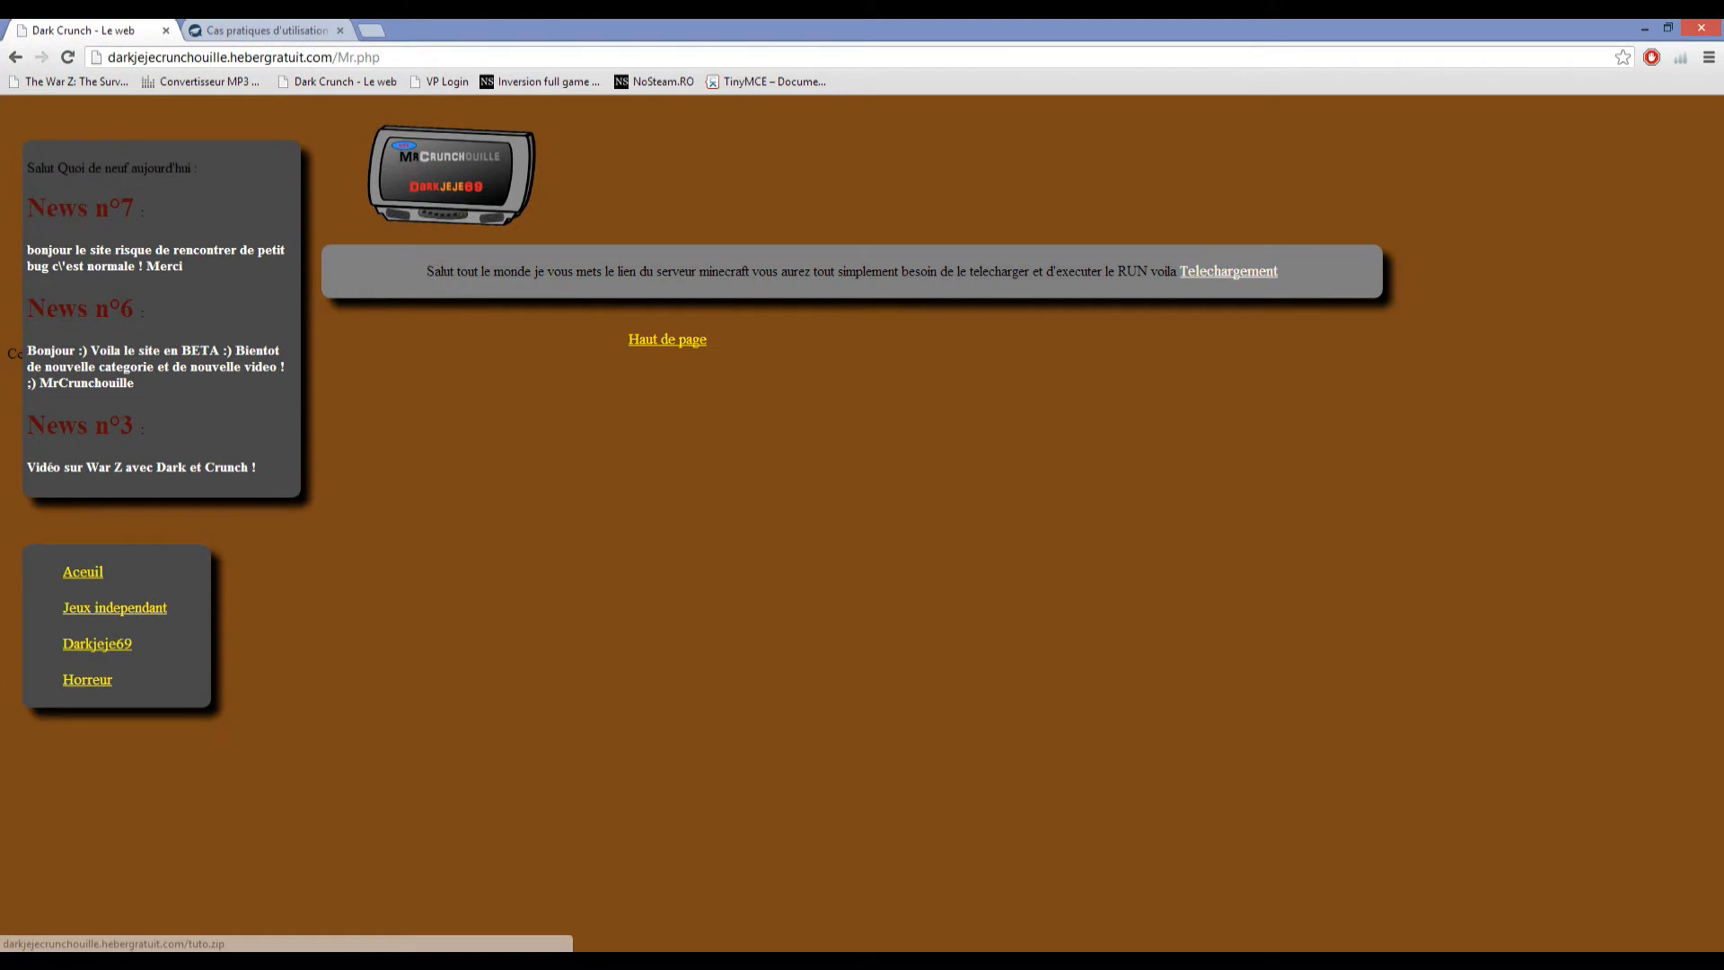
{"action": "left_click_drag", "start_coordinate": [467, 29], "coordinate": [1723, 32]}
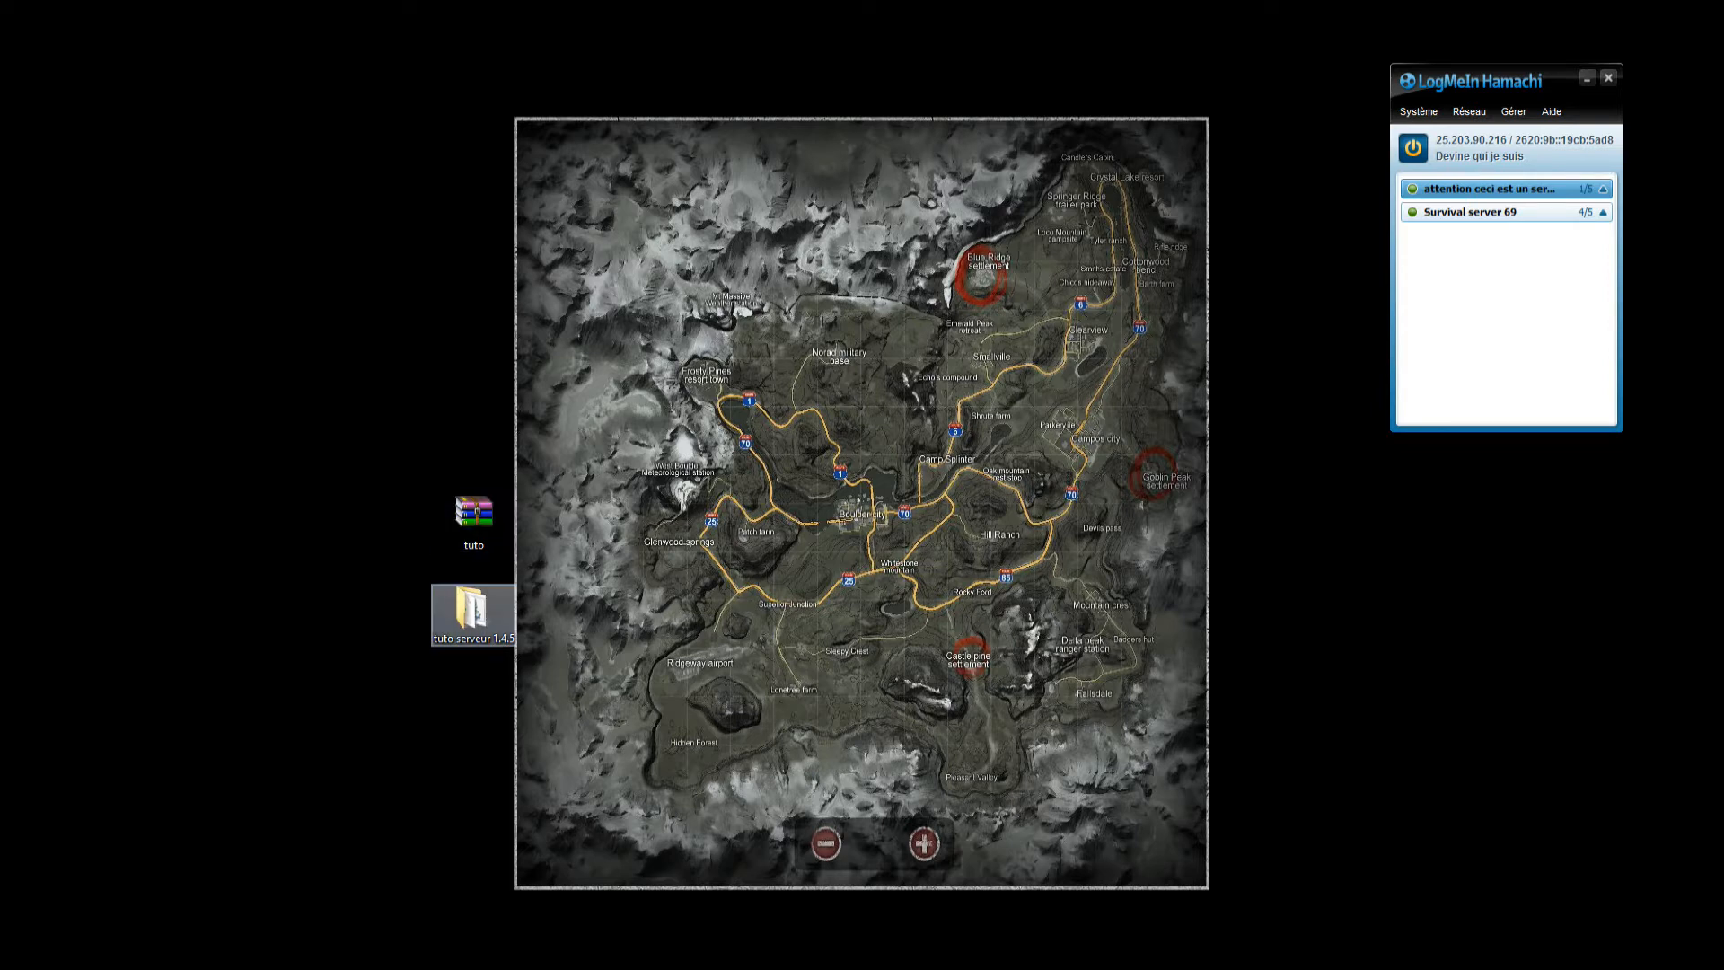
Create a new folder on the desktop named caca prout.
{"action": "right_click", "coordinate": [300, 173]}
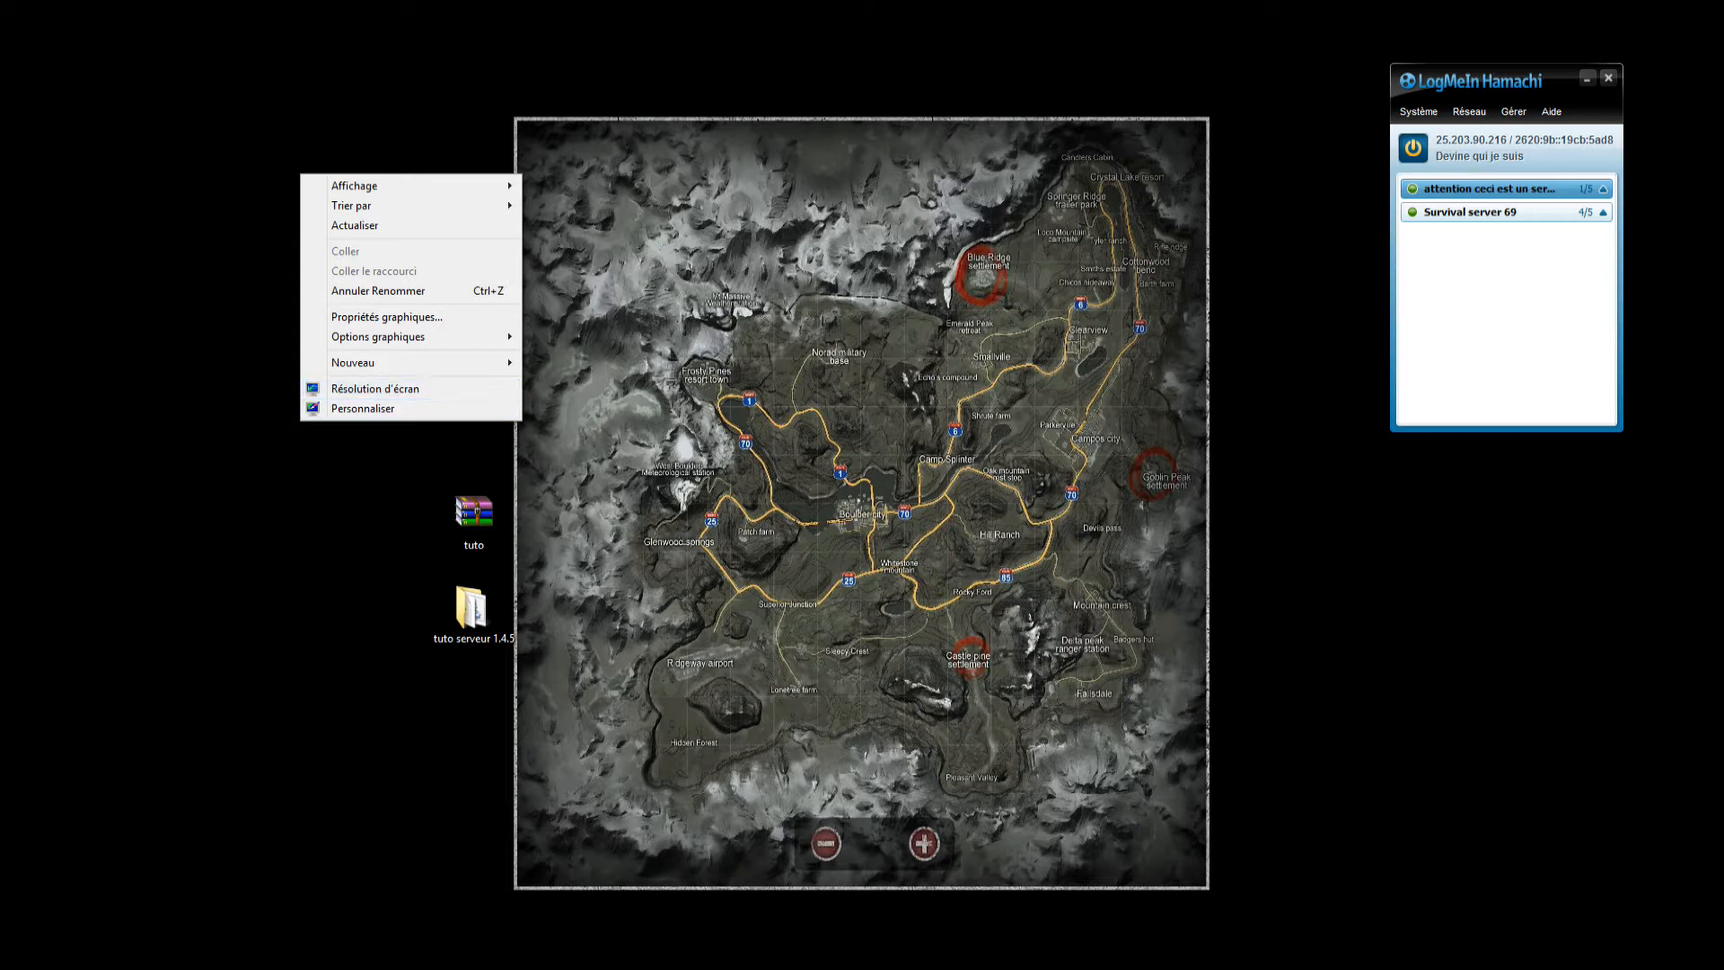
{"action": "mouse_move", "coordinate": [404, 362]}
{"action": "left_click", "coordinate": [565, 362]}
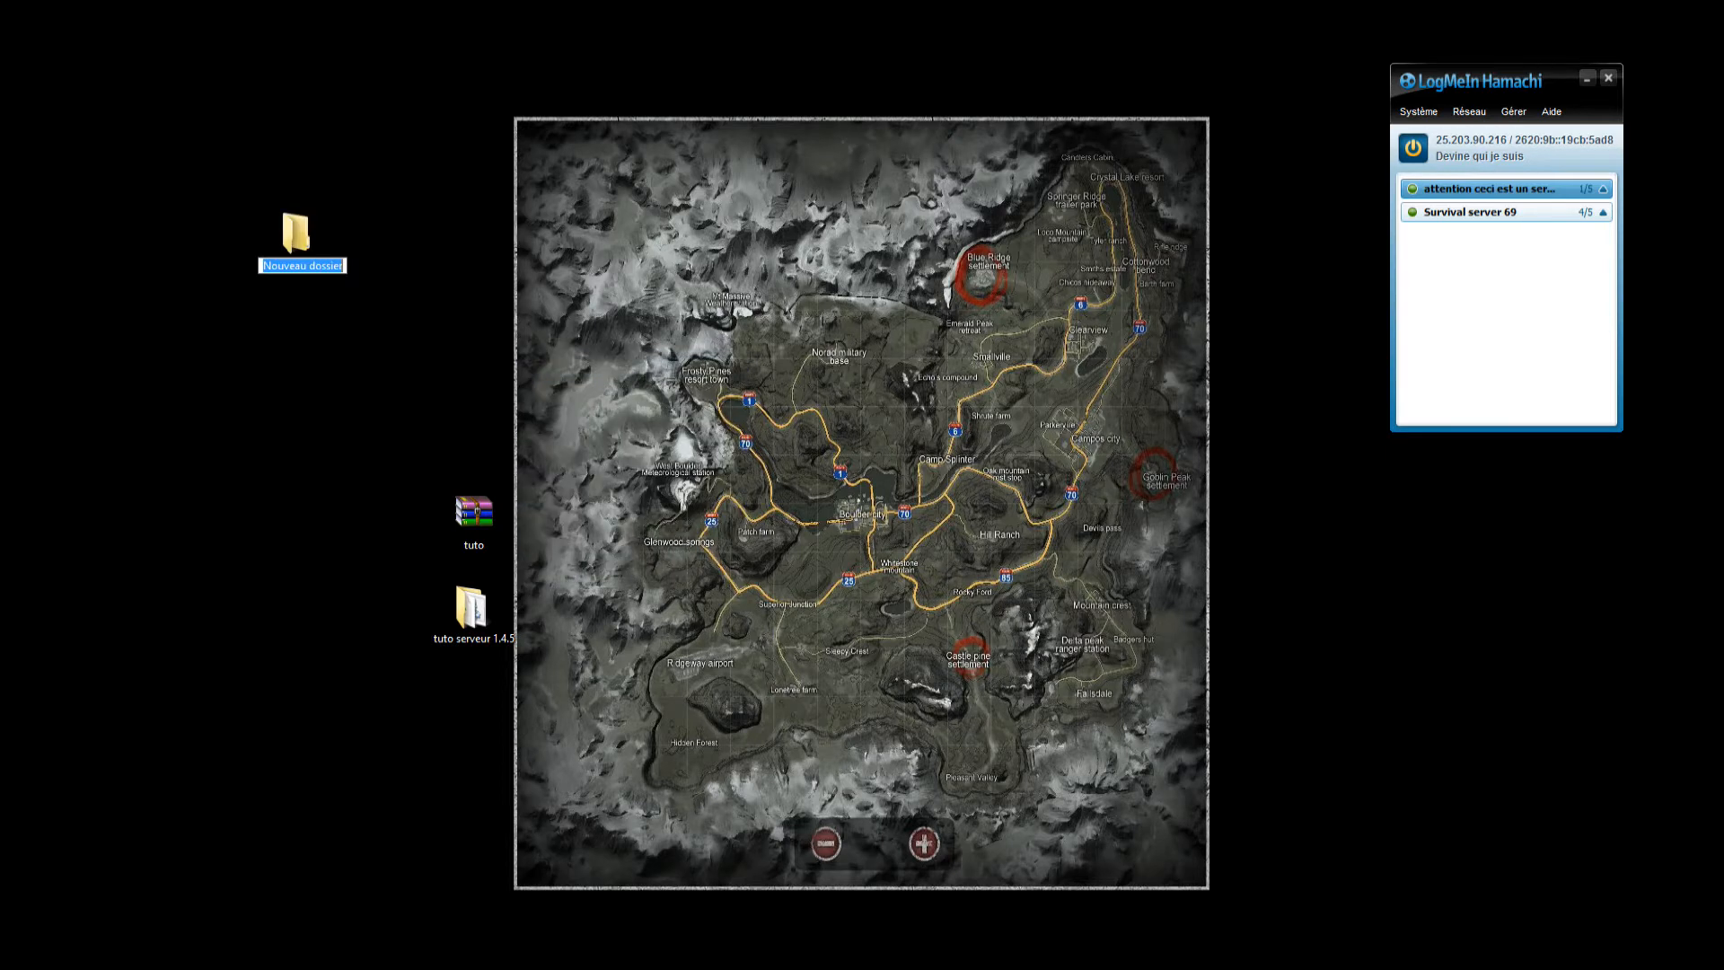
{"action": "type", "text": "caca prout"}
{"action": "key", "text": "Return"}
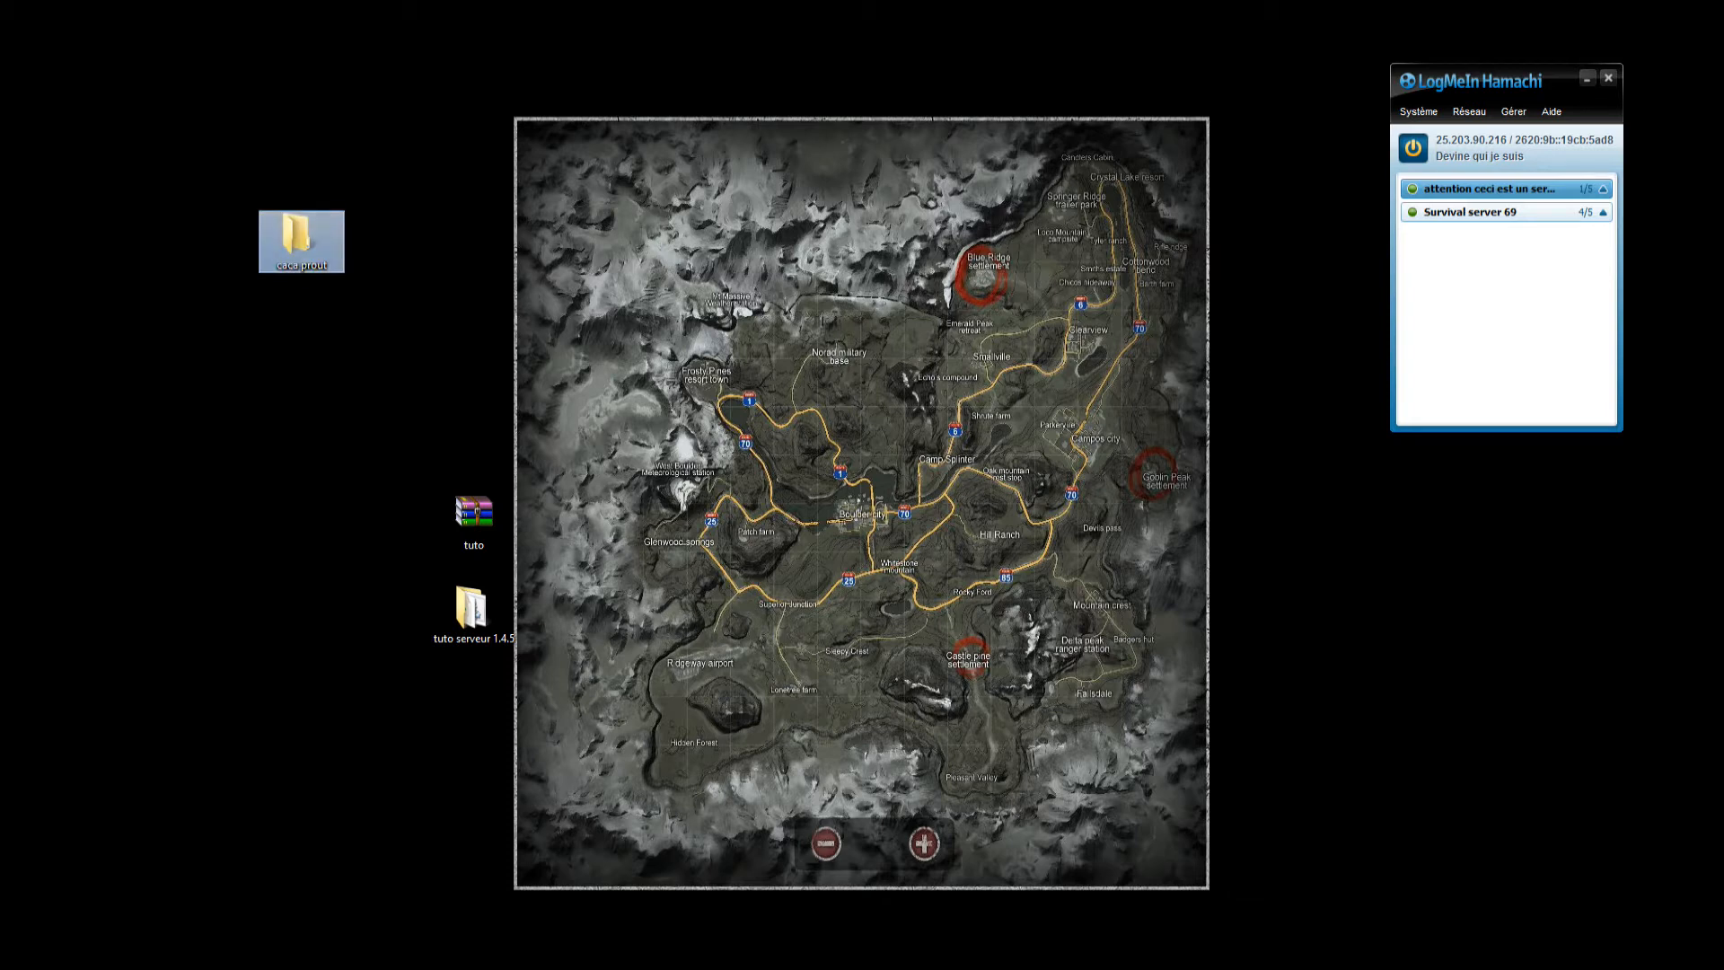
Check the contents of the caca prout folder and of the tuto serveur 1.4.5 folder, closing each one.
{"action": "double_click", "coordinate": [300, 241]}
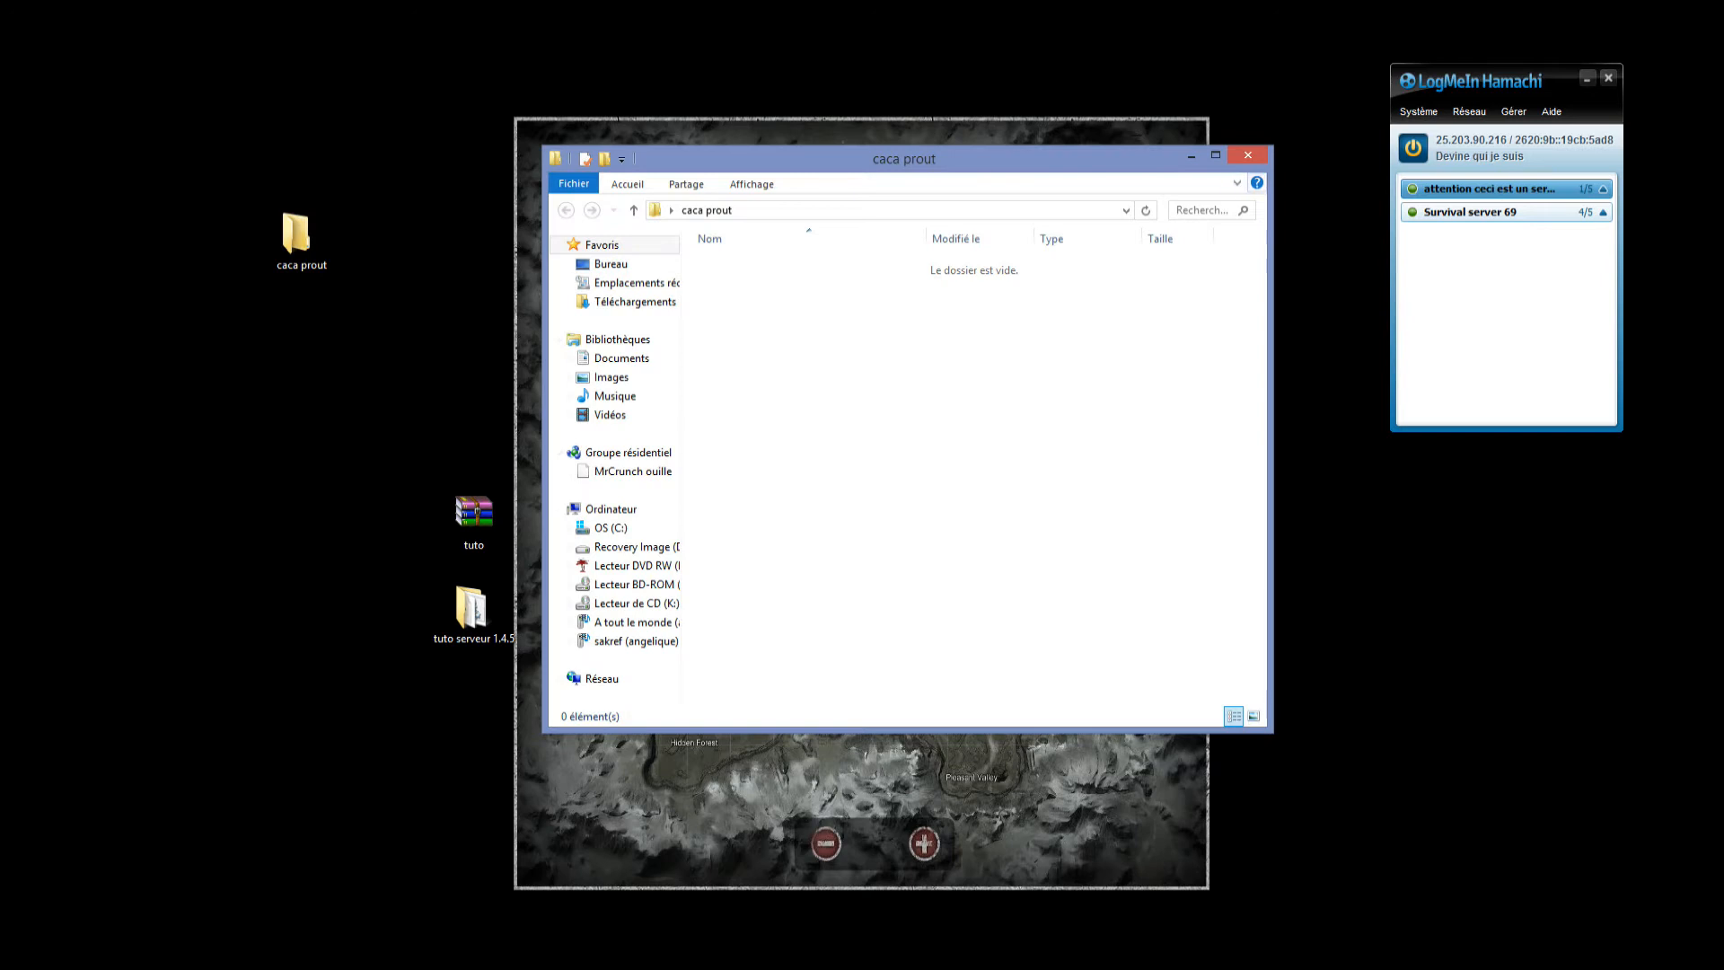
{"action": "left_click", "coordinate": [1247, 154]}
{"action": "double_click", "coordinate": [474, 612]}
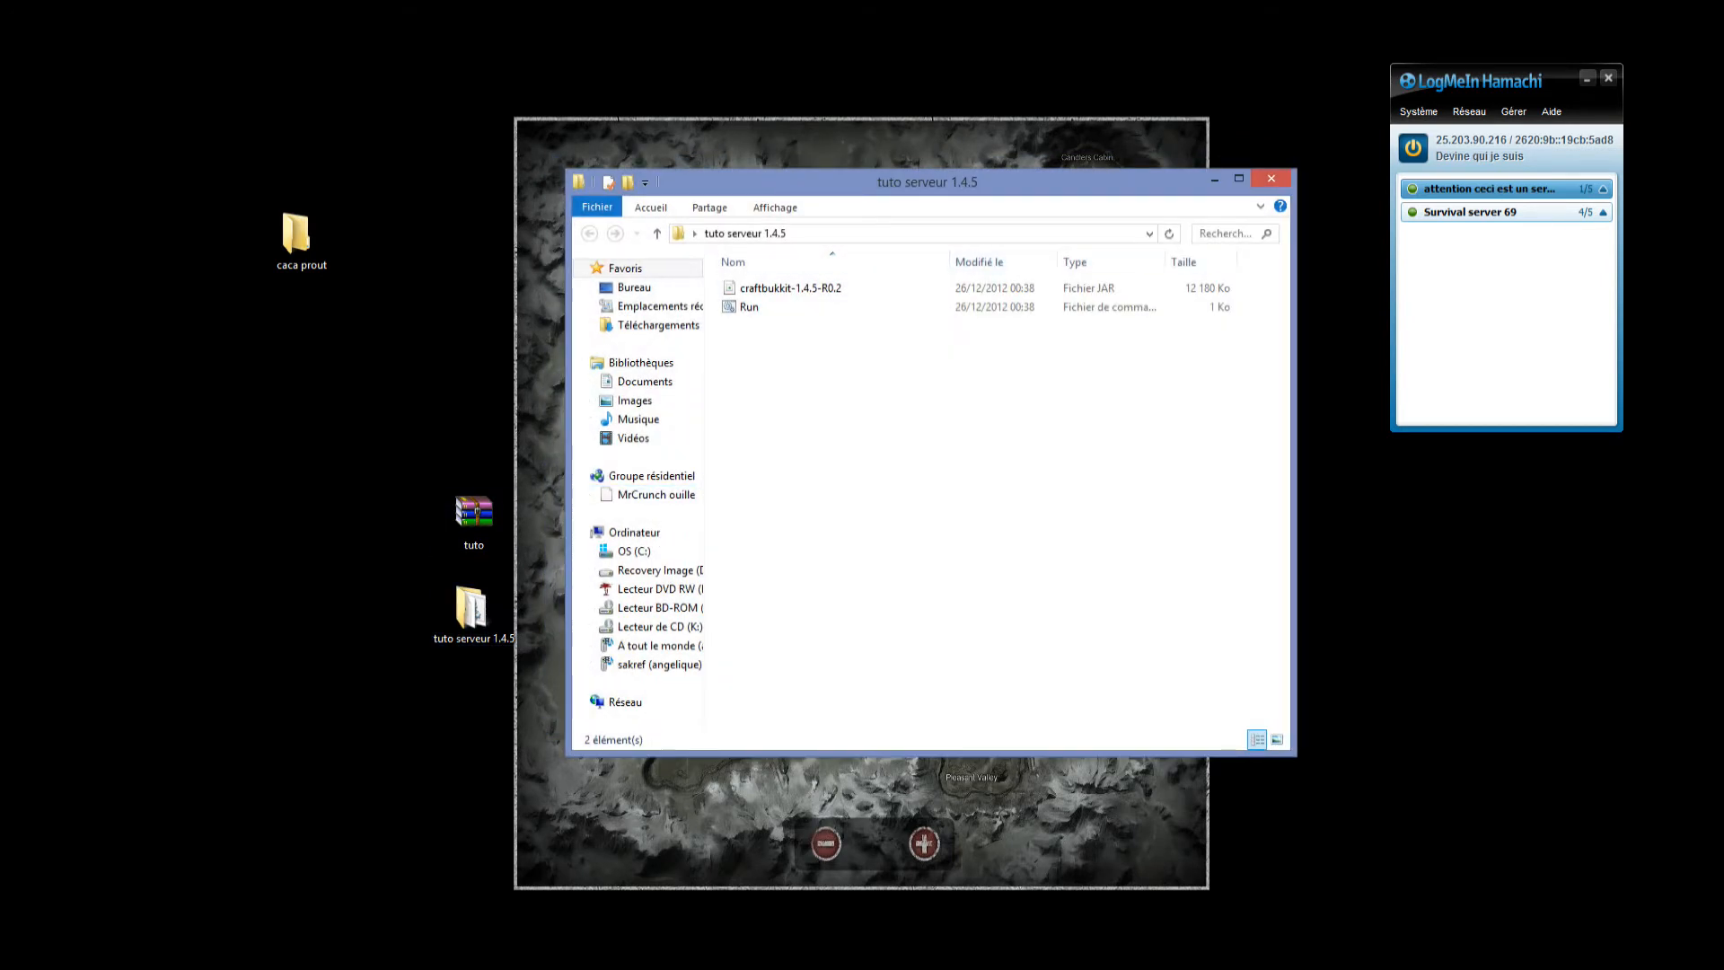
{"action": "left_click", "coordinate": [1271, 178]}
Extract the tuto archive into its own tuto folder on the desktop and check the tuto serveur 1.4.5 subfolder.
{"action": "right_click", "coordinate": [477, 548]}
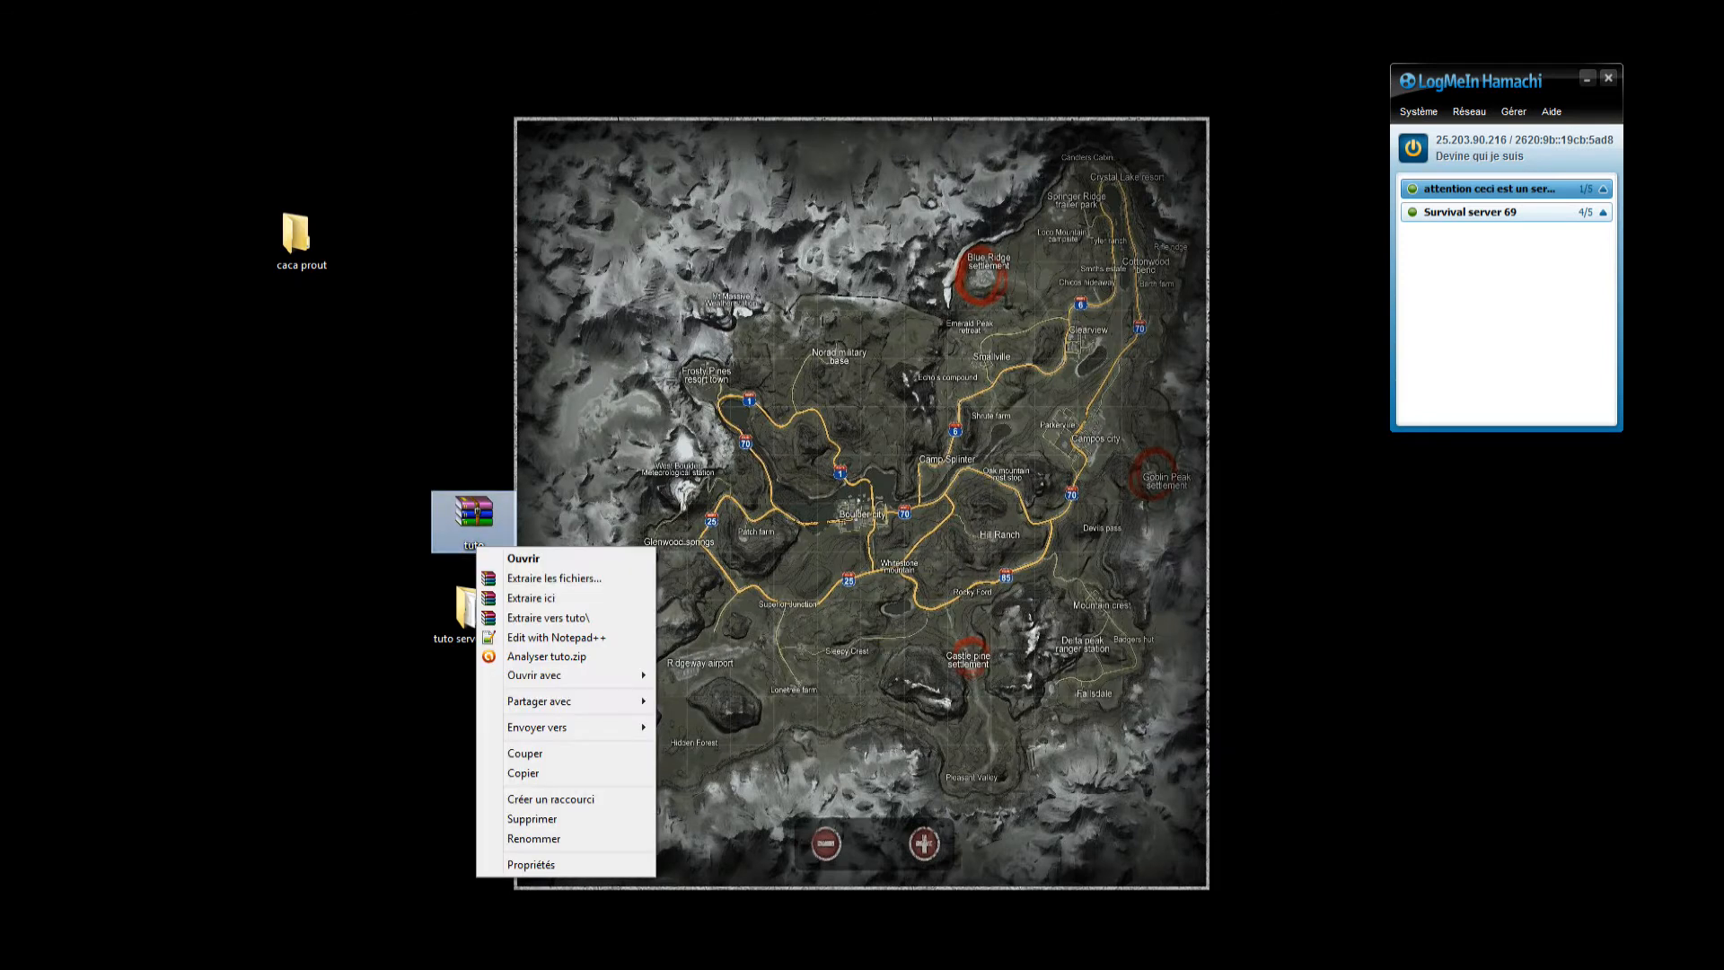
{"action": "left_click", "coordinate": [549, 617]}
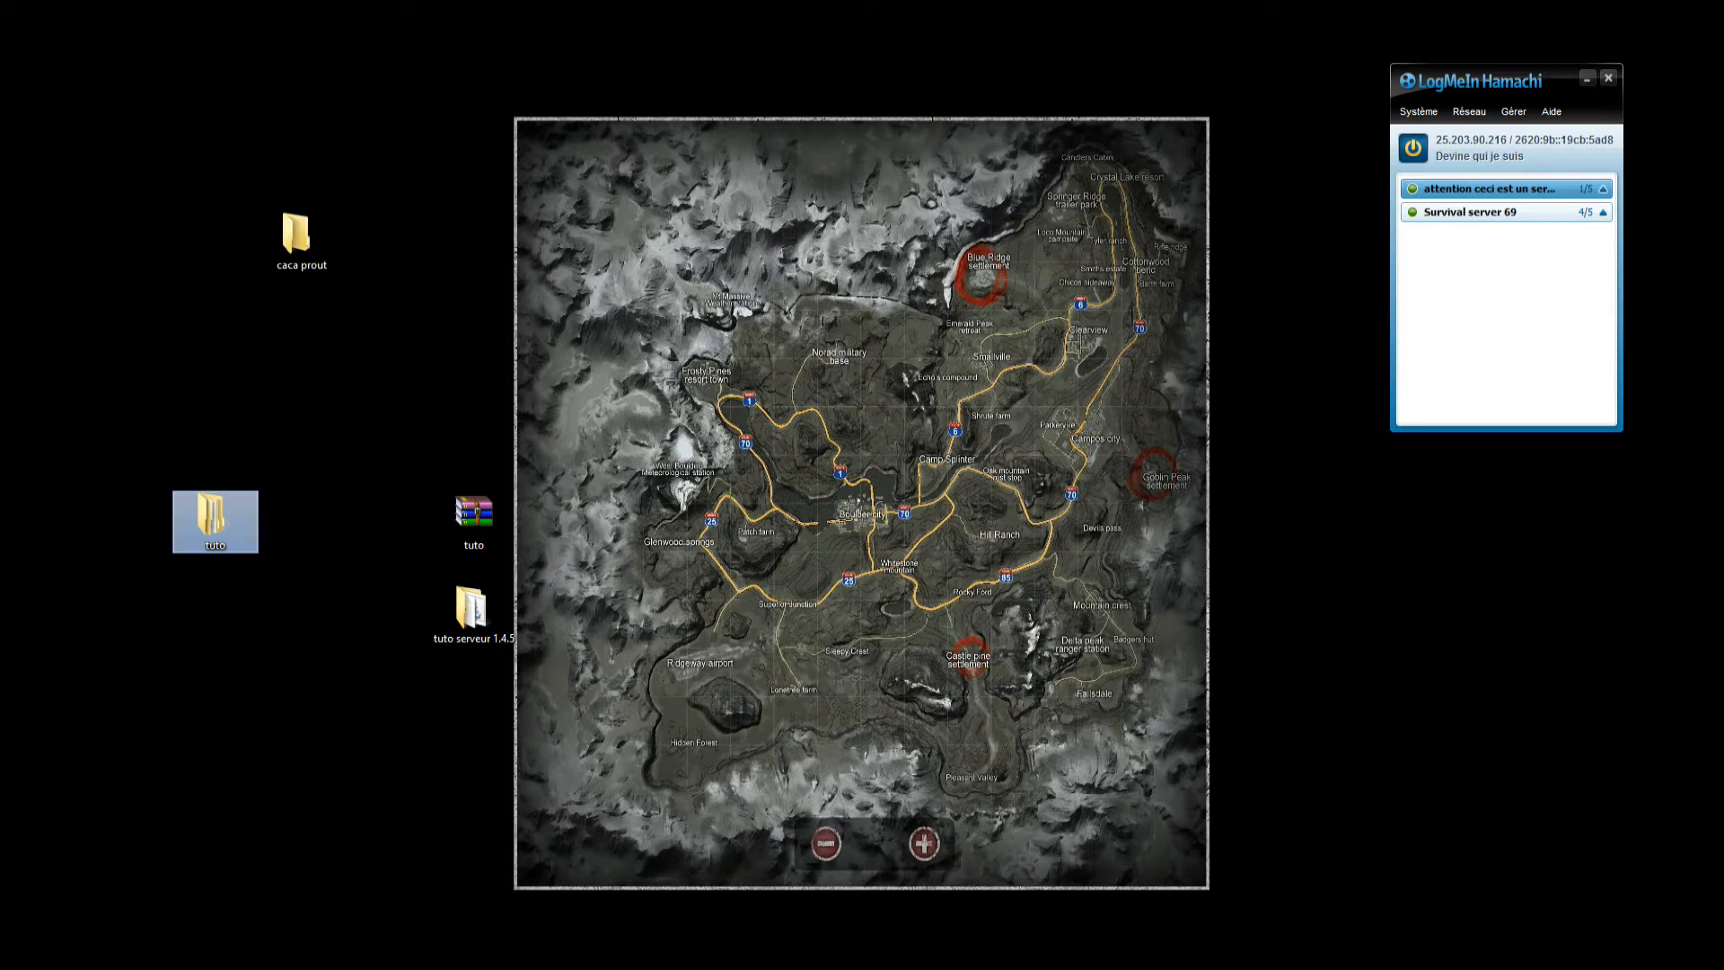
{"action": "key", "text": "F2"}
{"action": "double_click", "coordinate": [214, 516]}
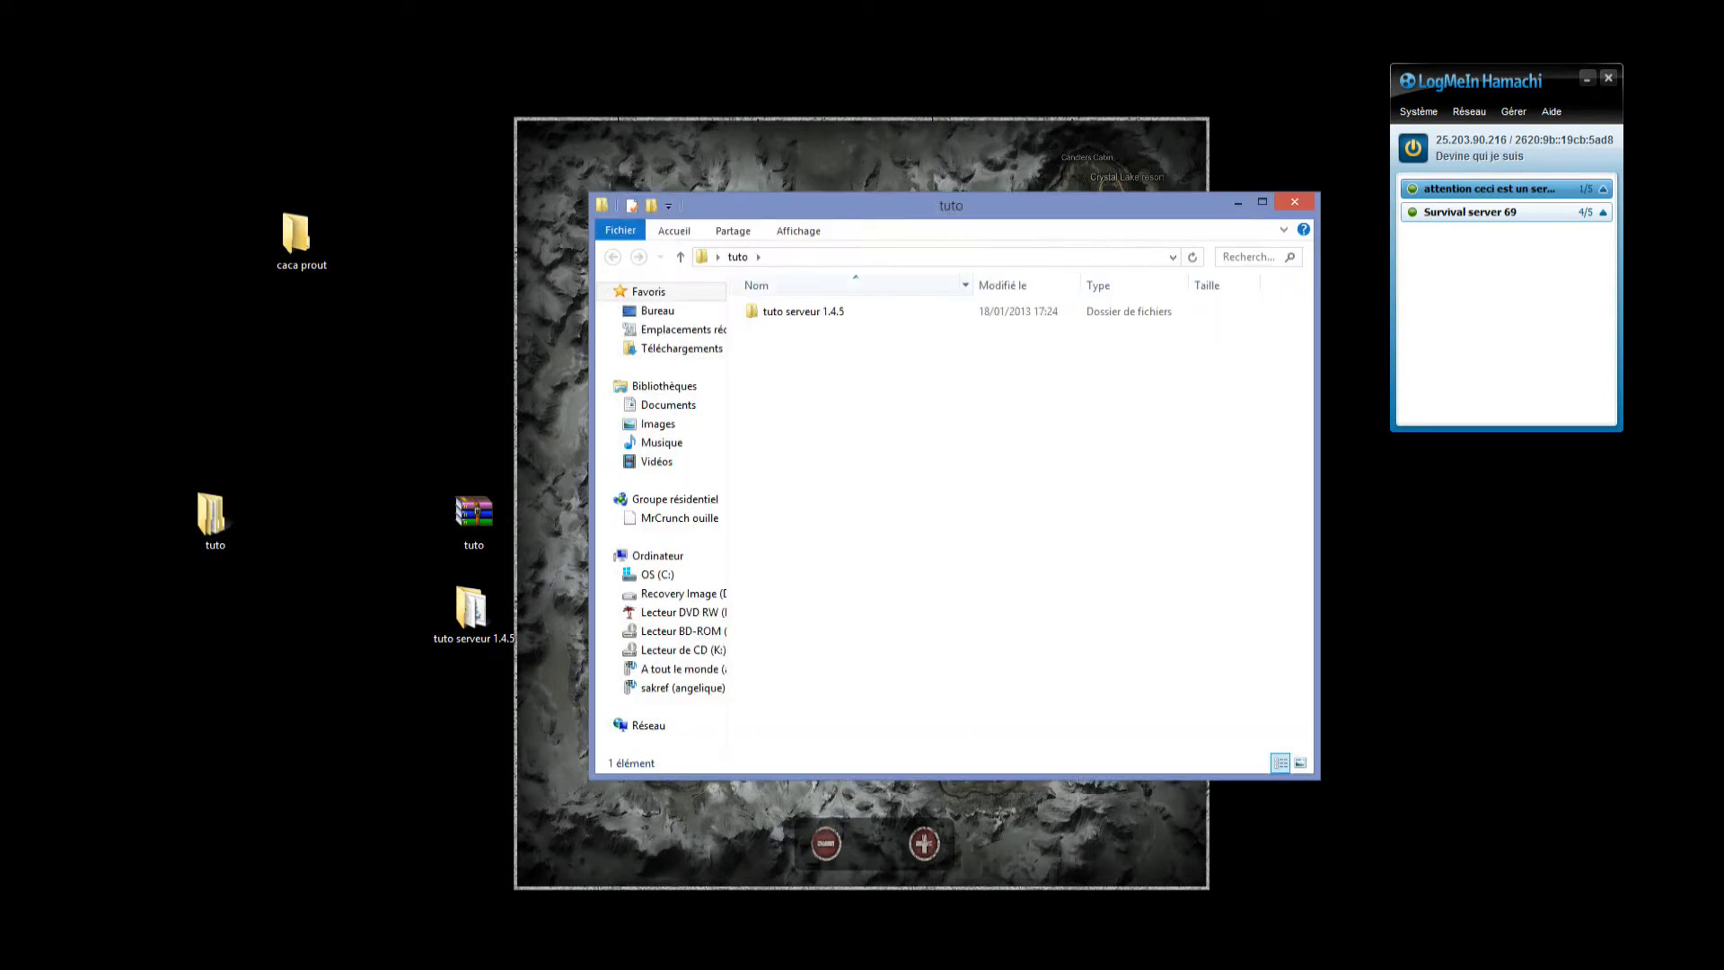
{"action": "double_click", "coordinate": [802, 311]}
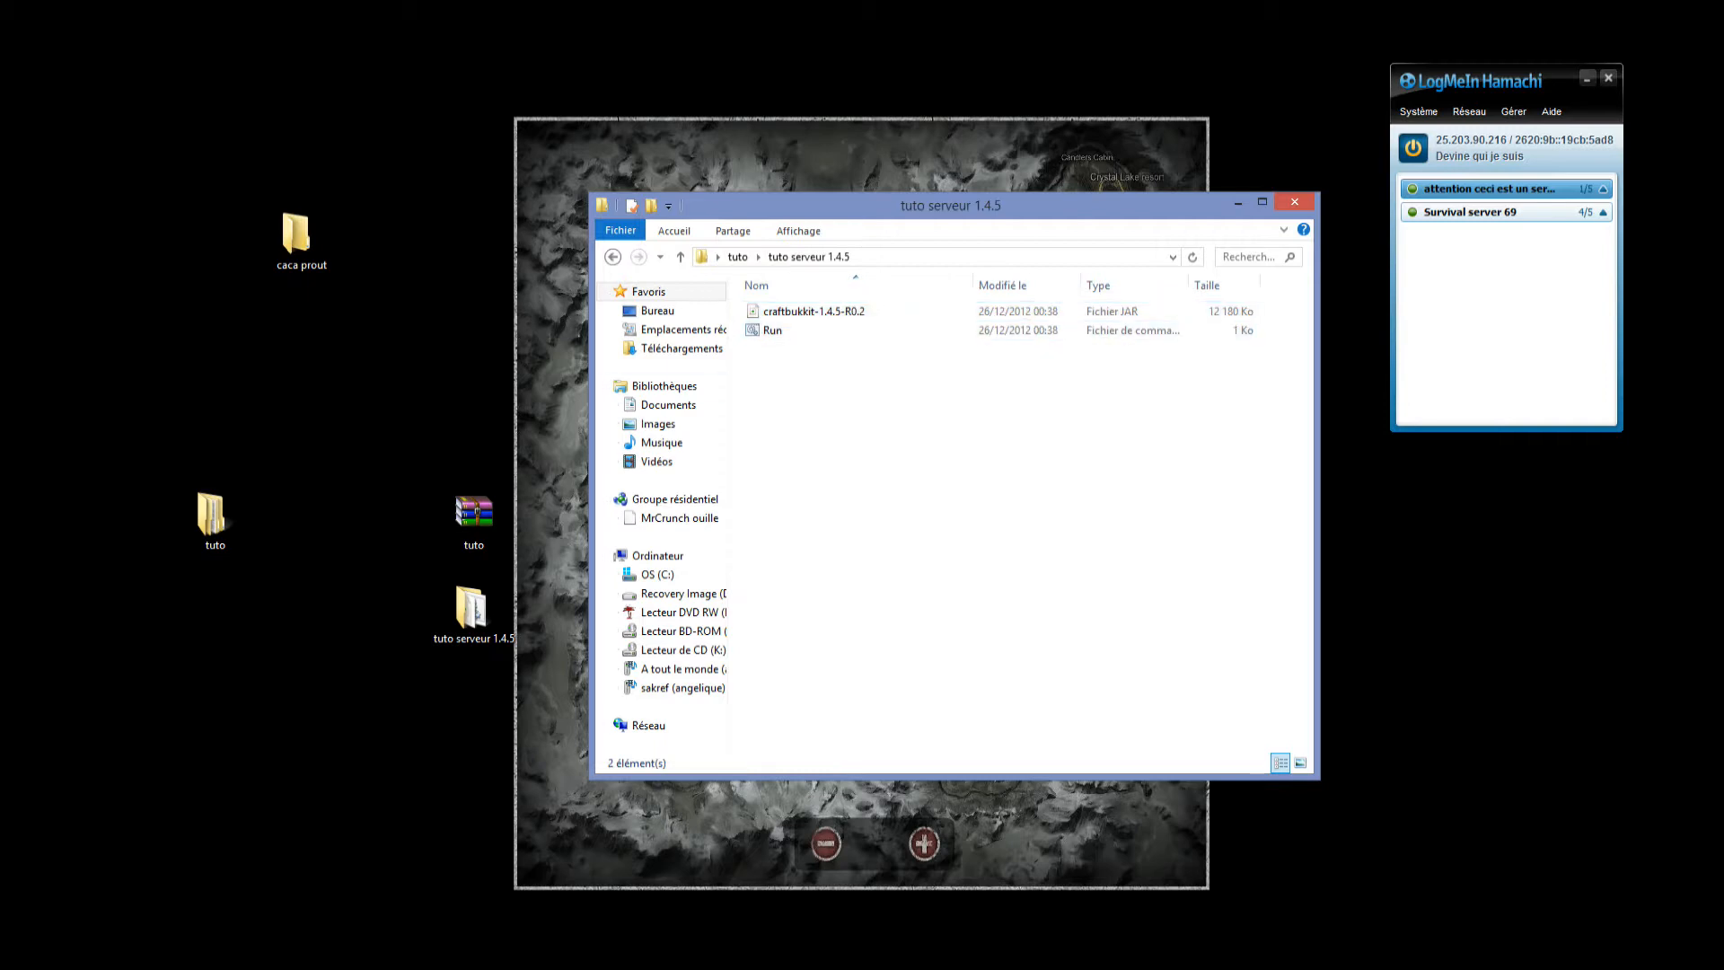
{"action": "left_click", "coordinate": [738, 256]}
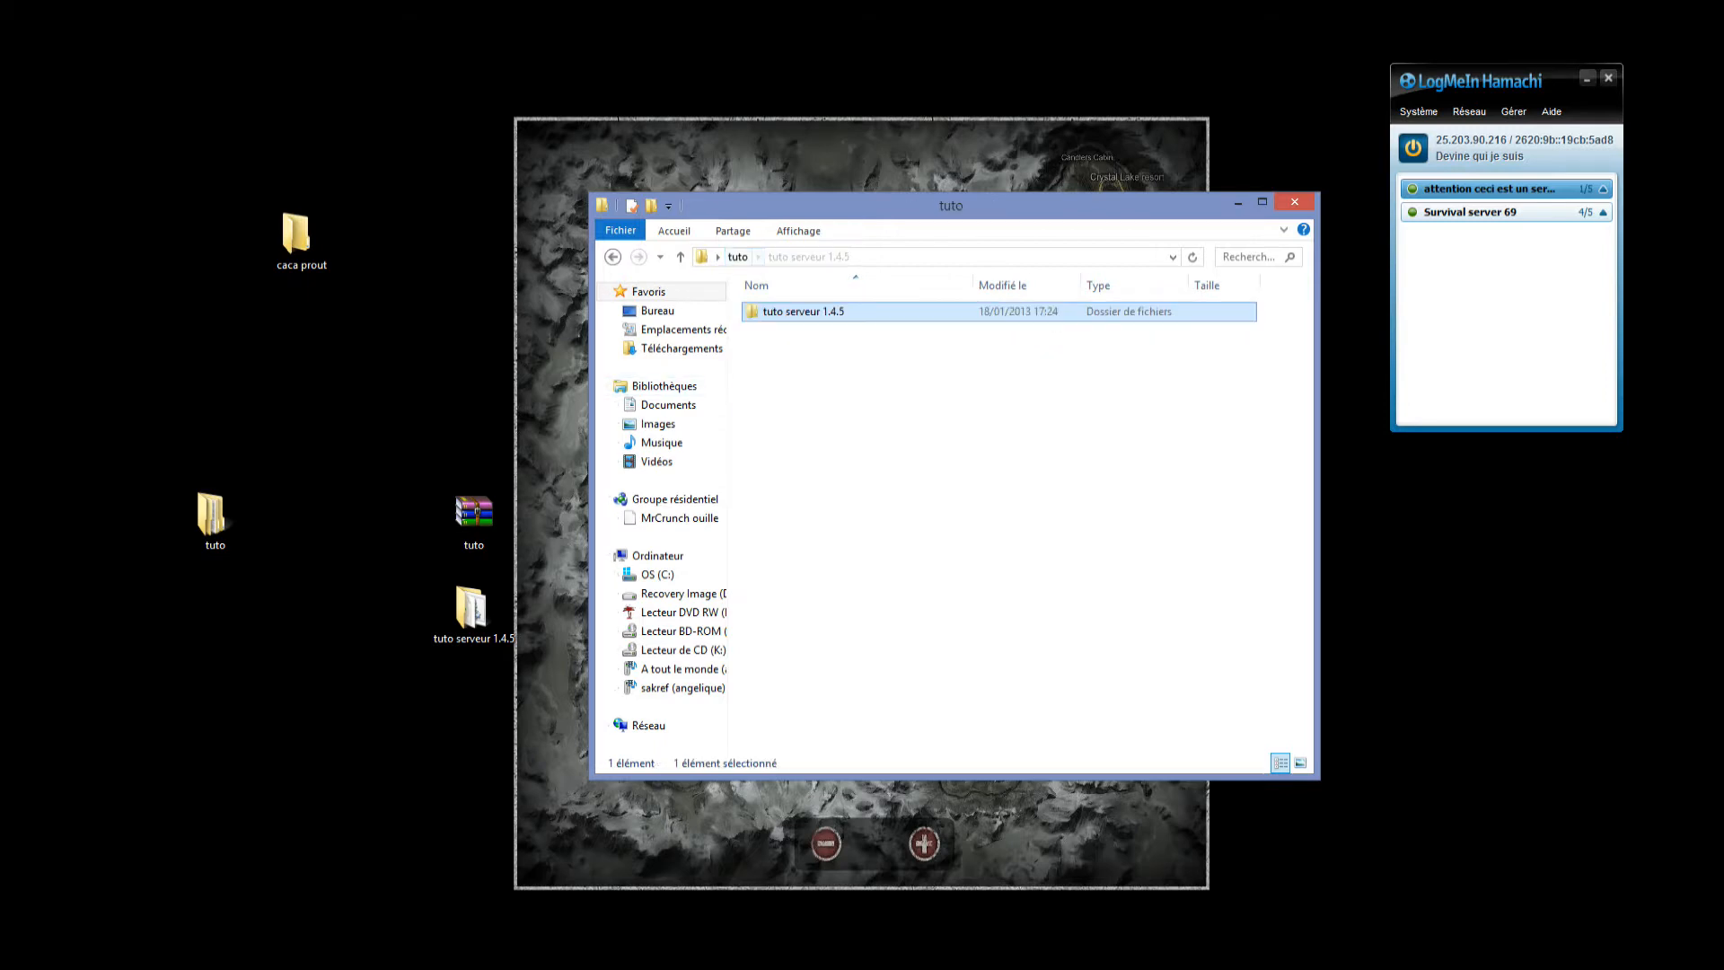
{"action": "left_click", "coordinate": [1294, 202]}
Look inside the extracted tuto folder again, close it and delete the folder from the desktop.
{"action": "right_click", "coordinate": [239, 500]}
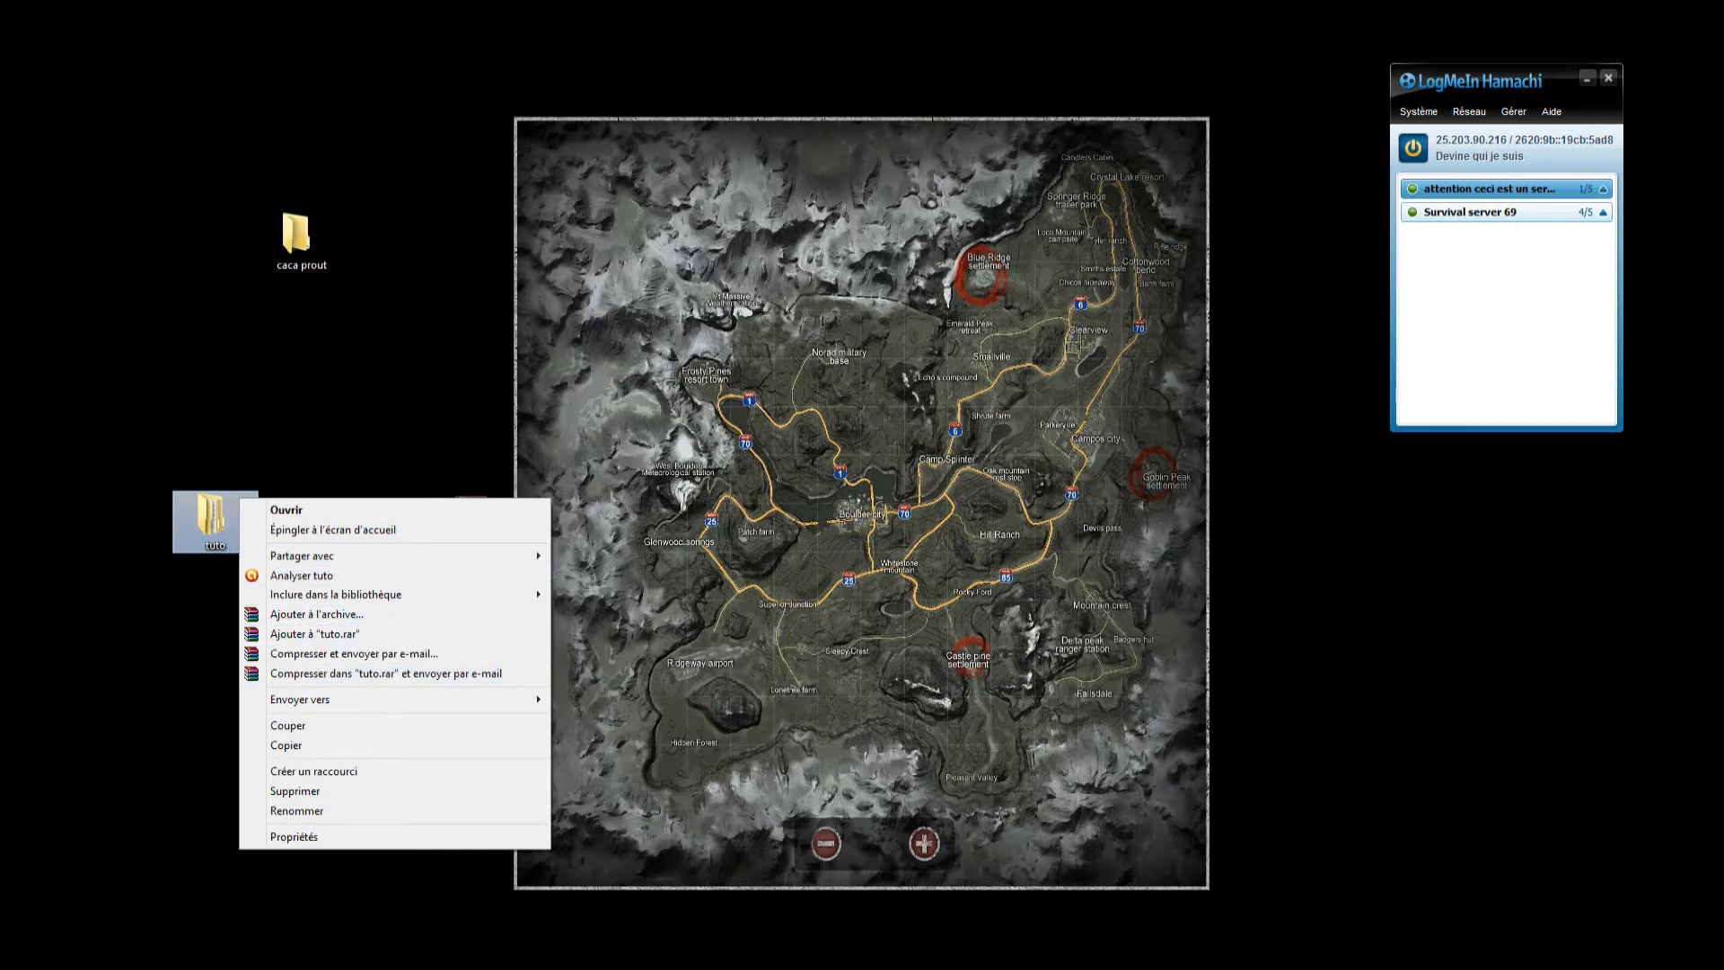
{"action": "left_click", "coordinate": [200, 635]}
{"action": "double_click", "coordinate": [214, 519]}
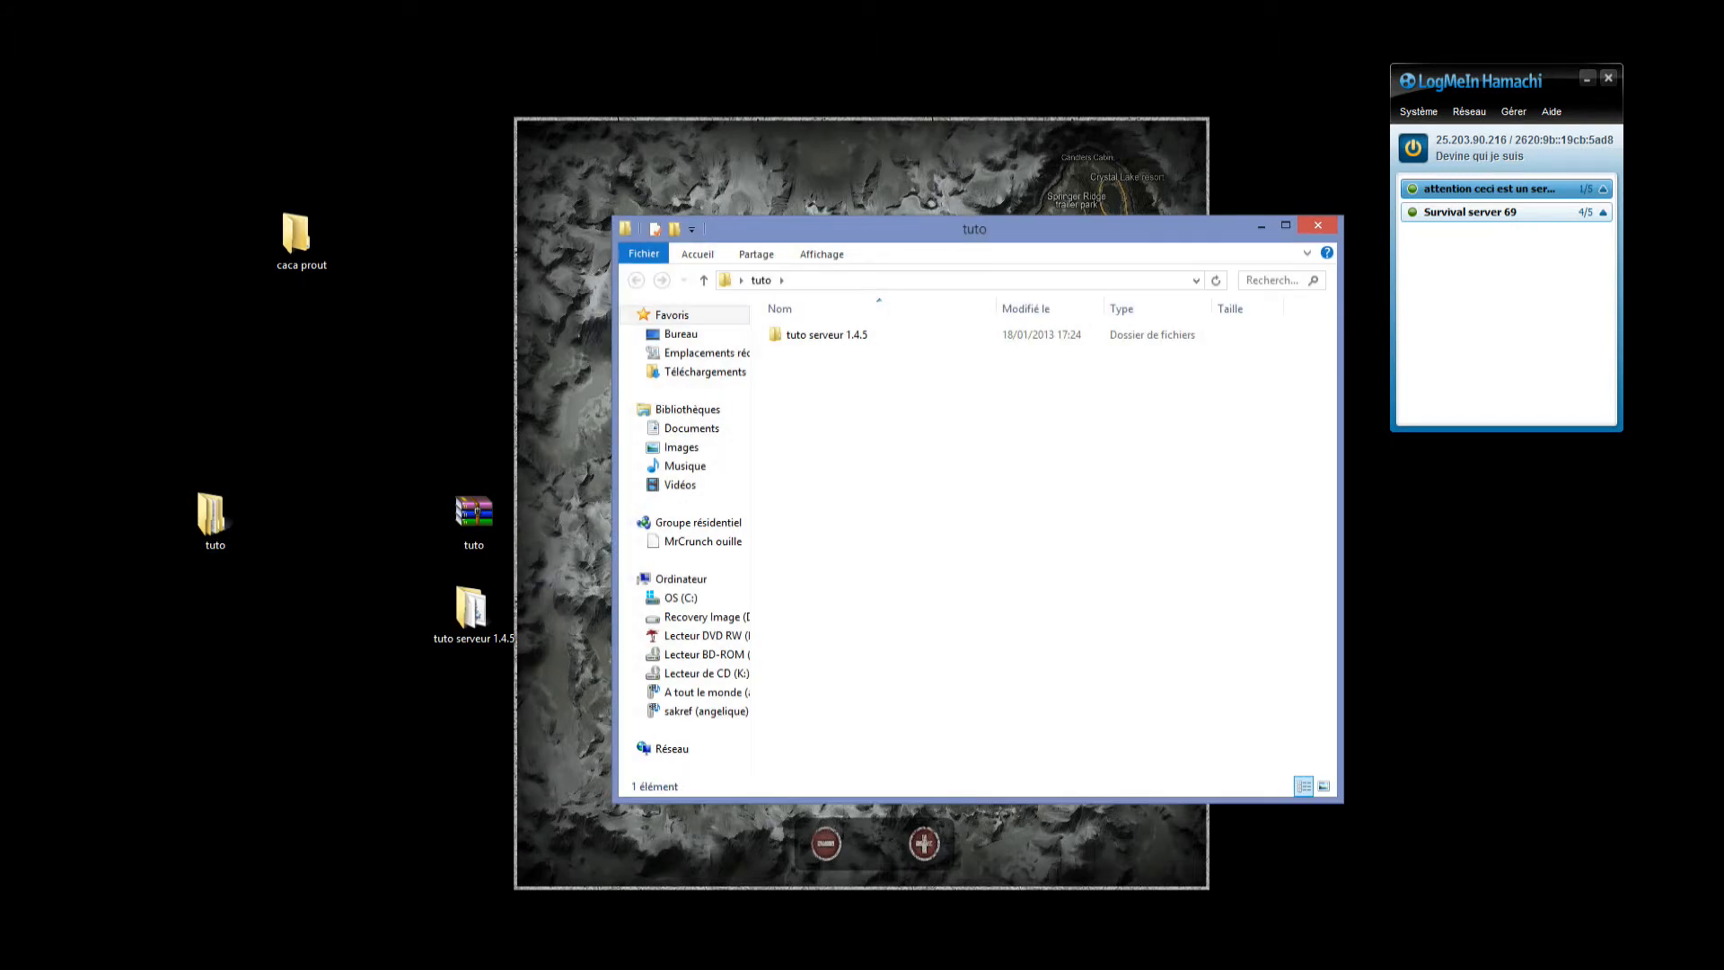
{"action": "left_click", "coordinate": [827, 335]}
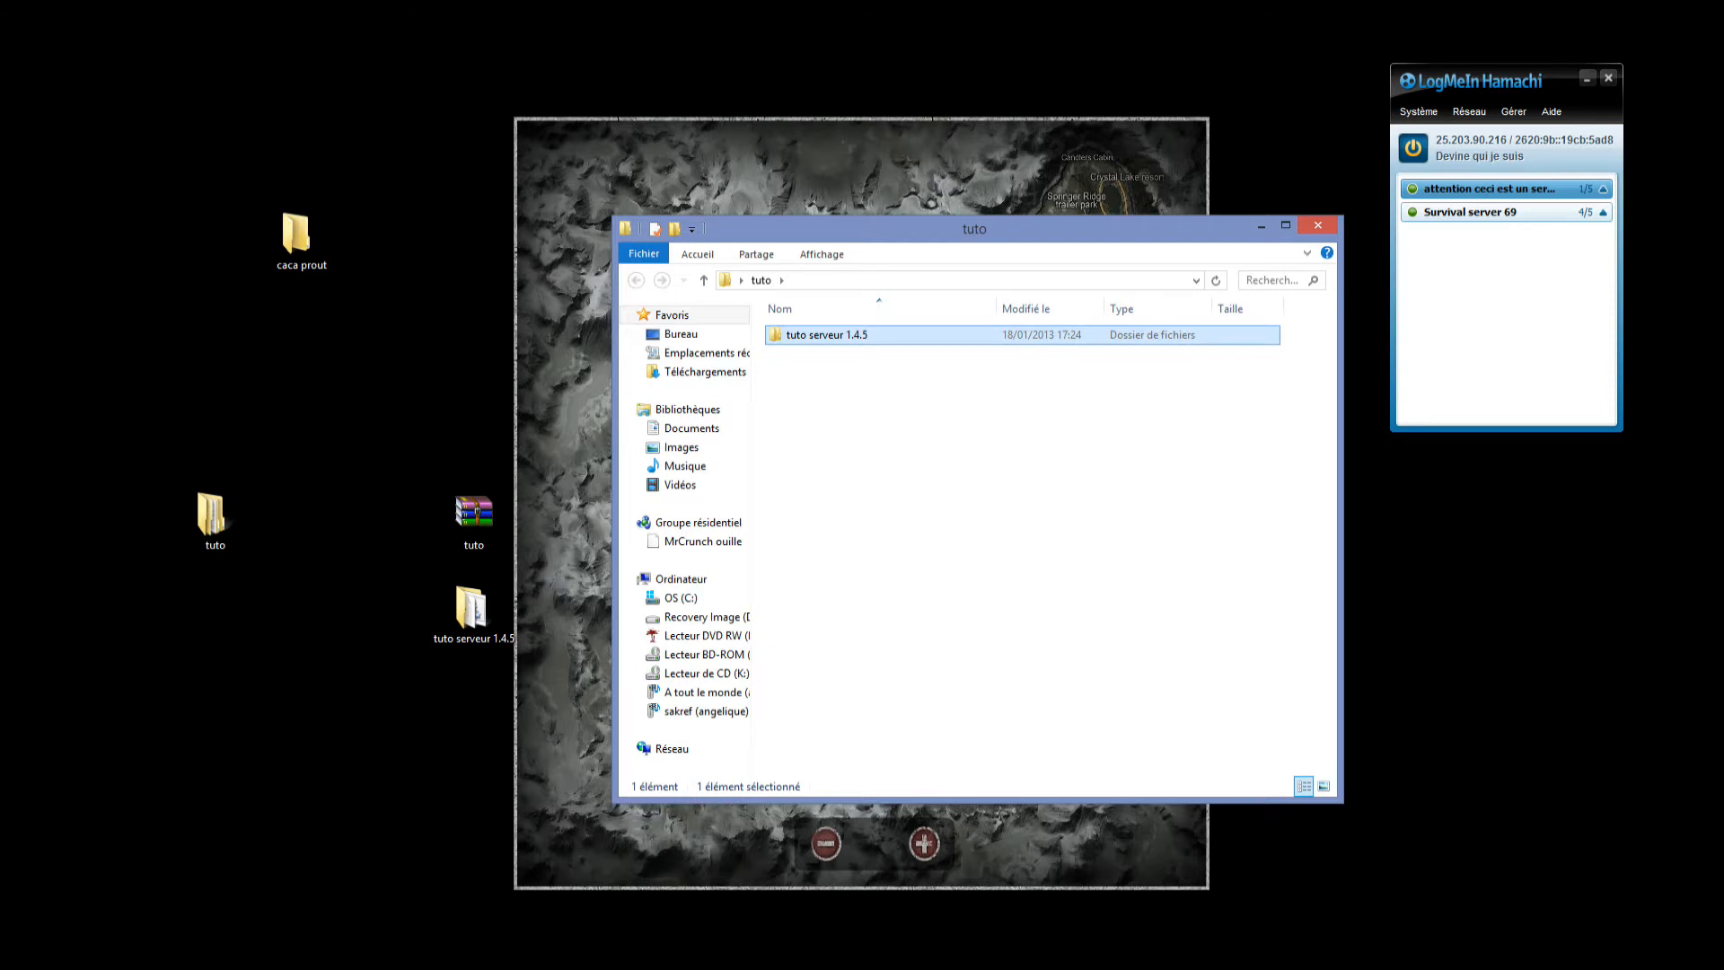
{"action": "left_click", "coordinate": [1318, 225]}
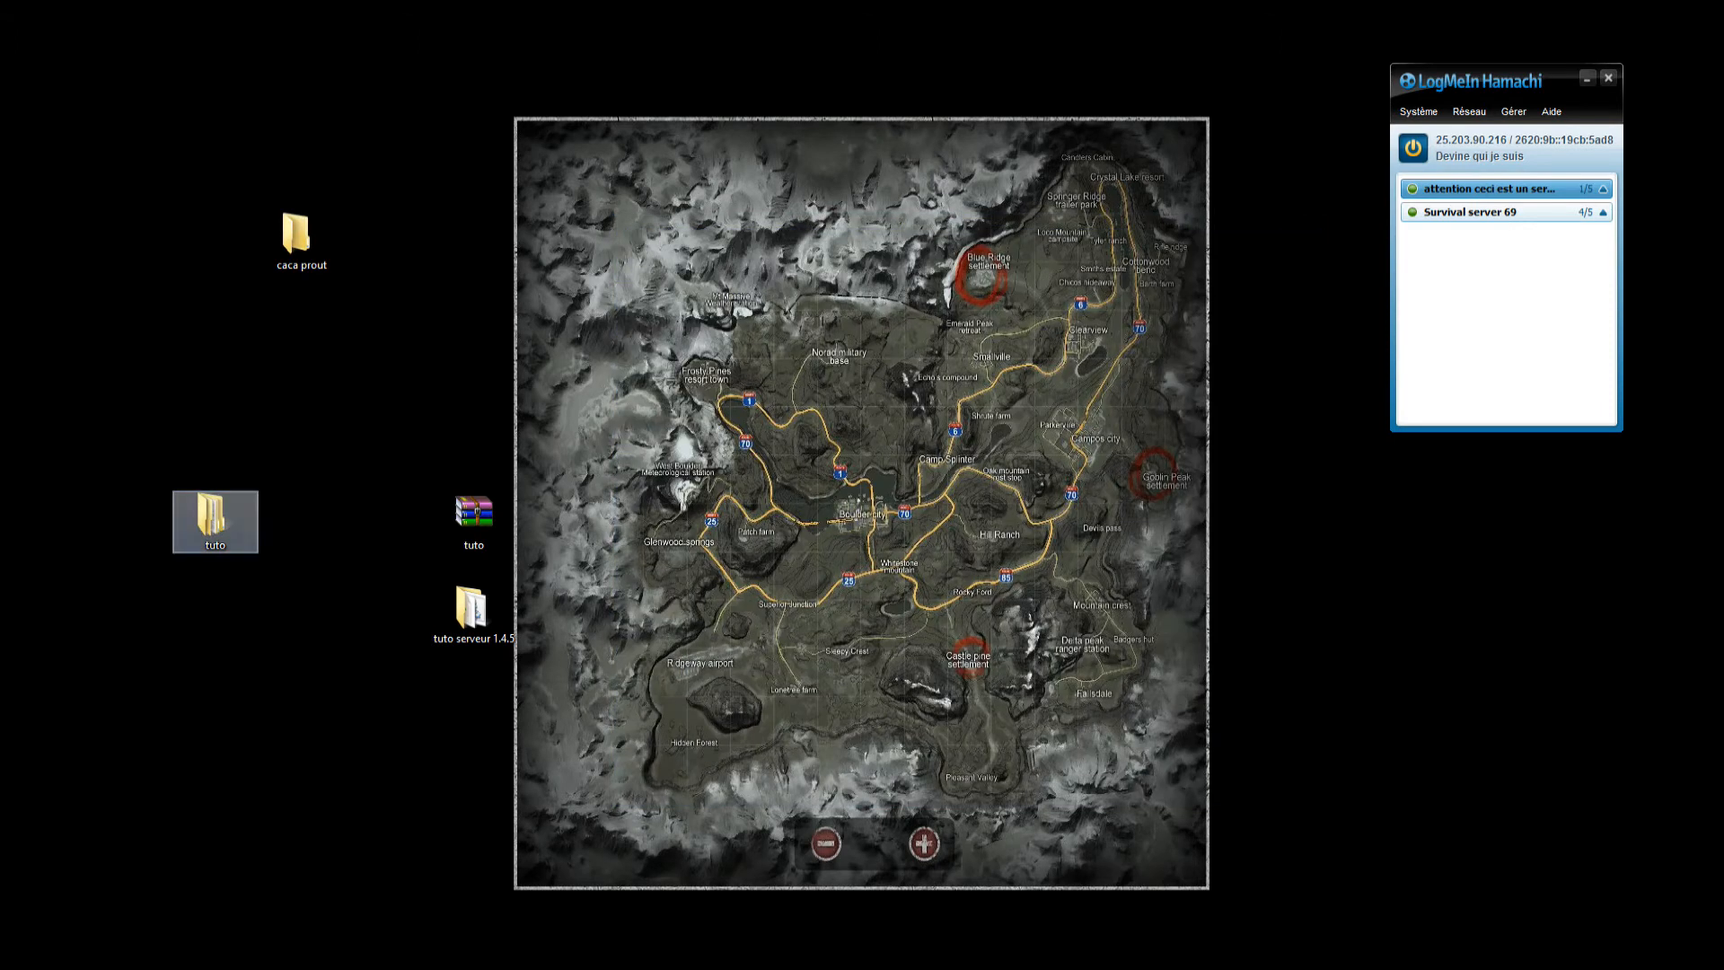
{"action": "key", "text": "Delete"}
Open the desktop's tuto serveur 1.4.5 folder and launch its Run file to start the Minecraft server.
{"action": "double_click", "coordinate": [472, 612]}
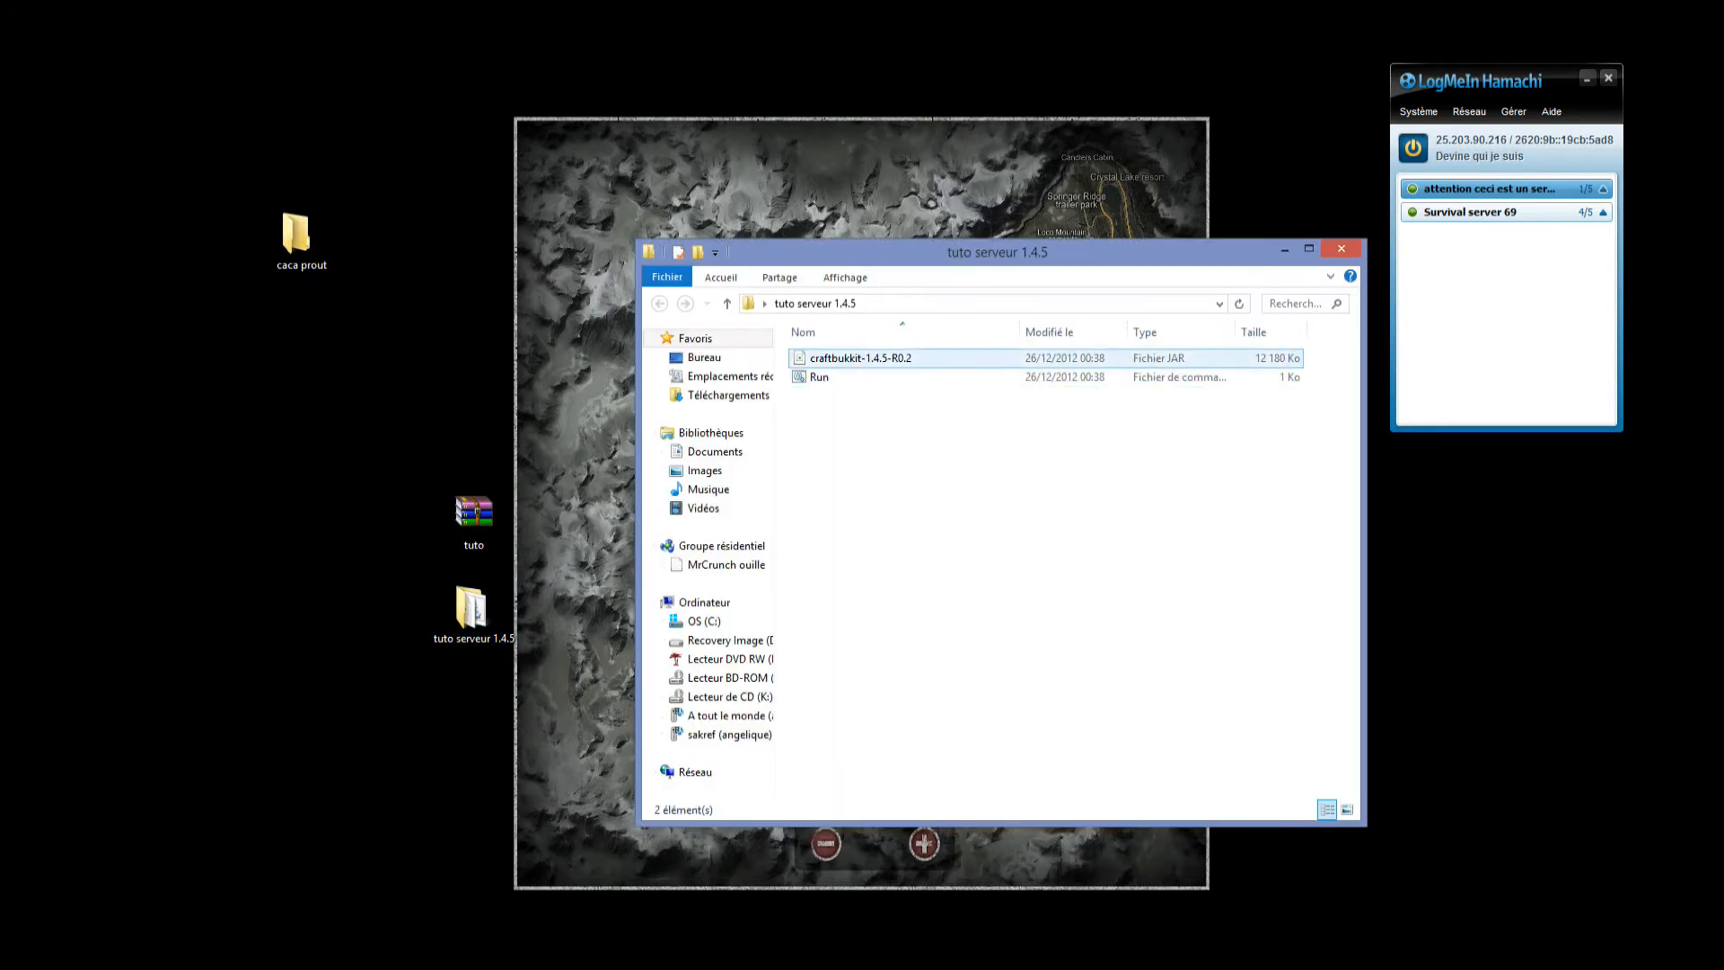
{"action": "left_click_drag", "start_coordinate": [888, 426], "coordinate": [909, 350]}
{"action": "left_click", "coordinate": [909, 429]}
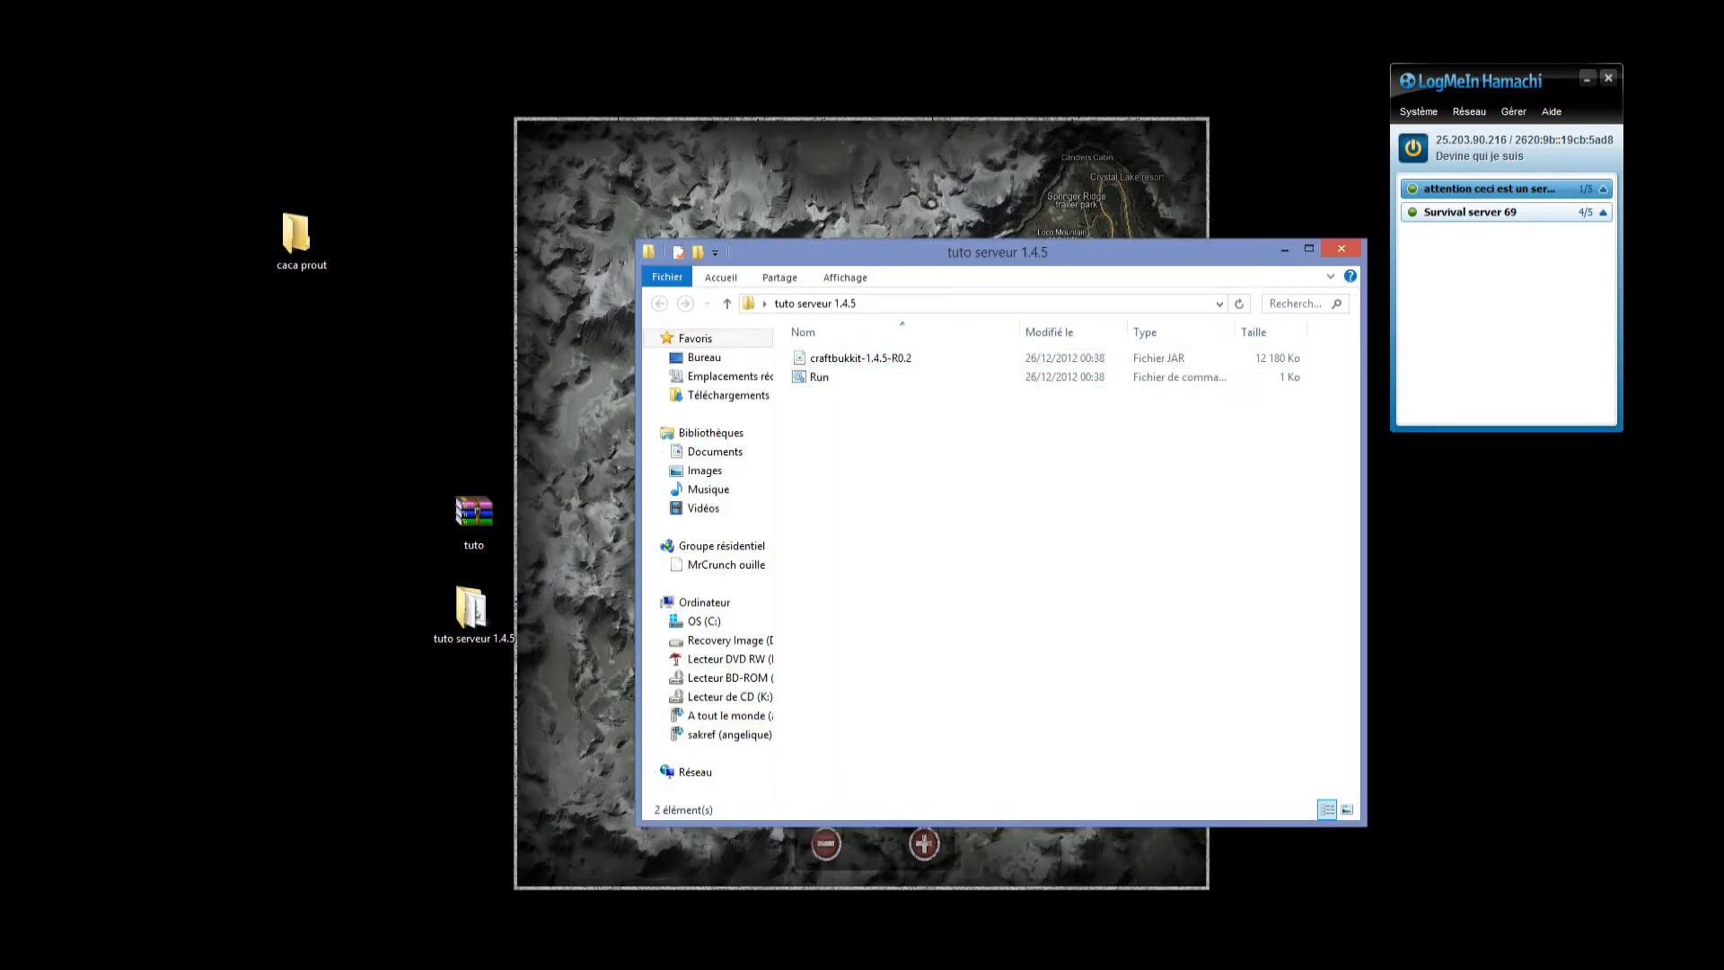
{"action": "double_click", "coordinate": [819, 377]}
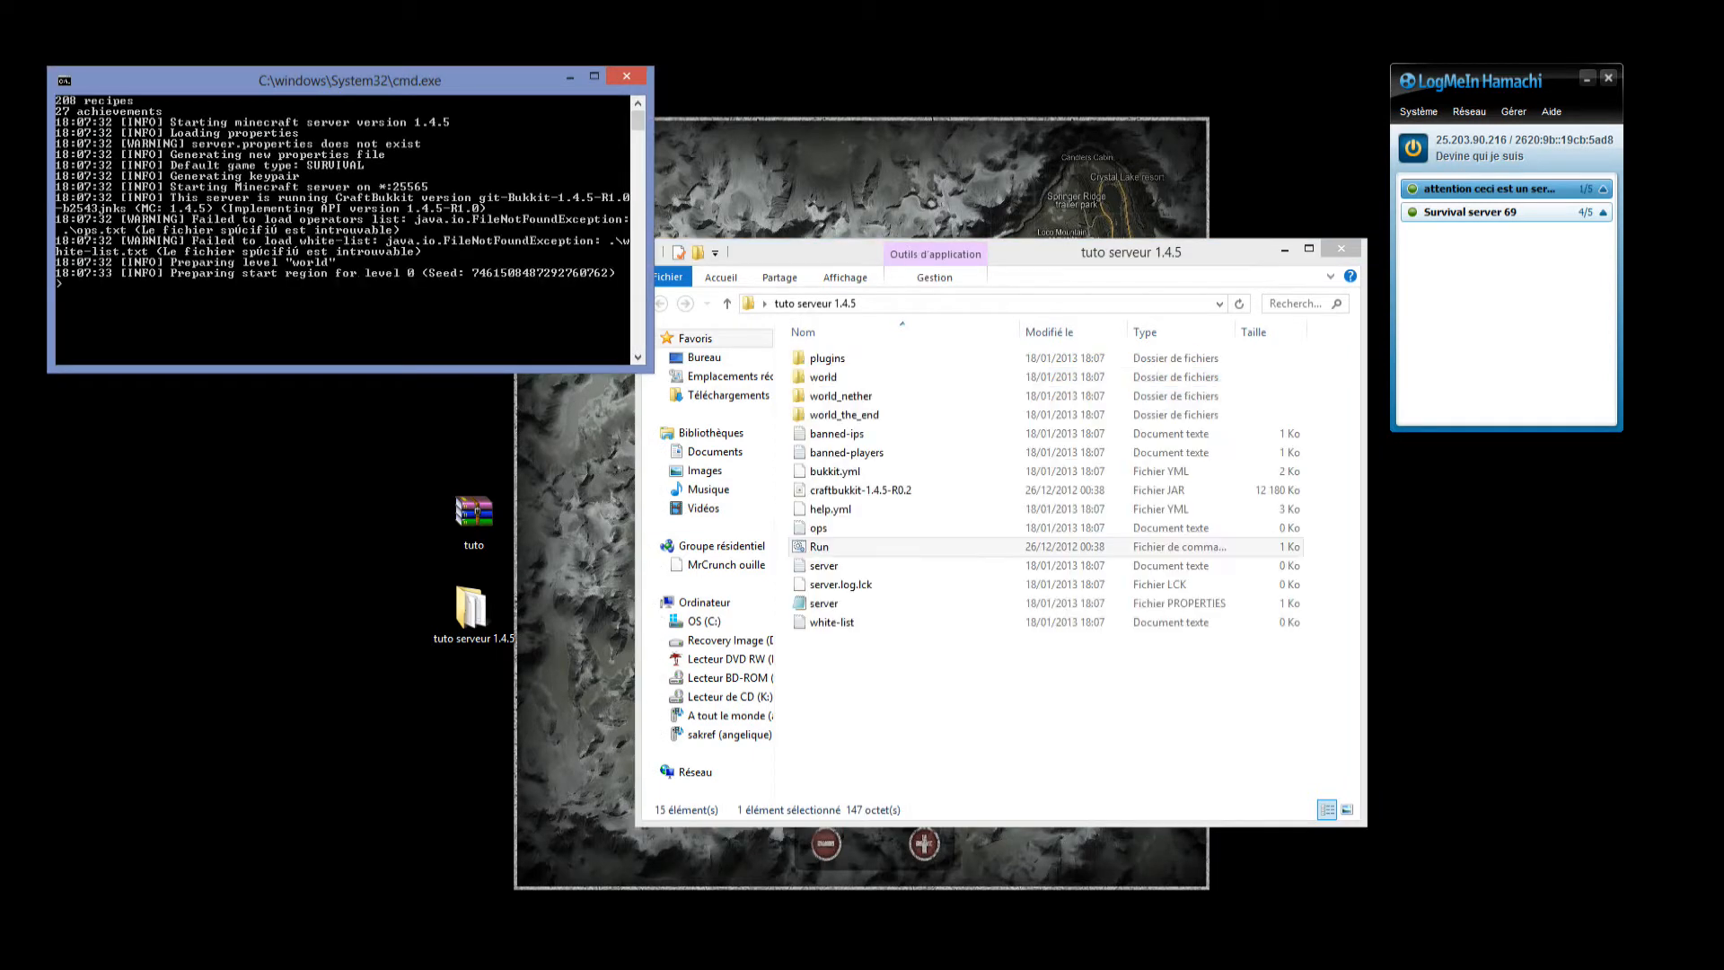
Review the server's startup log in the console and move that window clear of the generated server files.
{"action": "left_click_drag", "start_coordinate": [350, 80], "coordinate": [409, 449]}
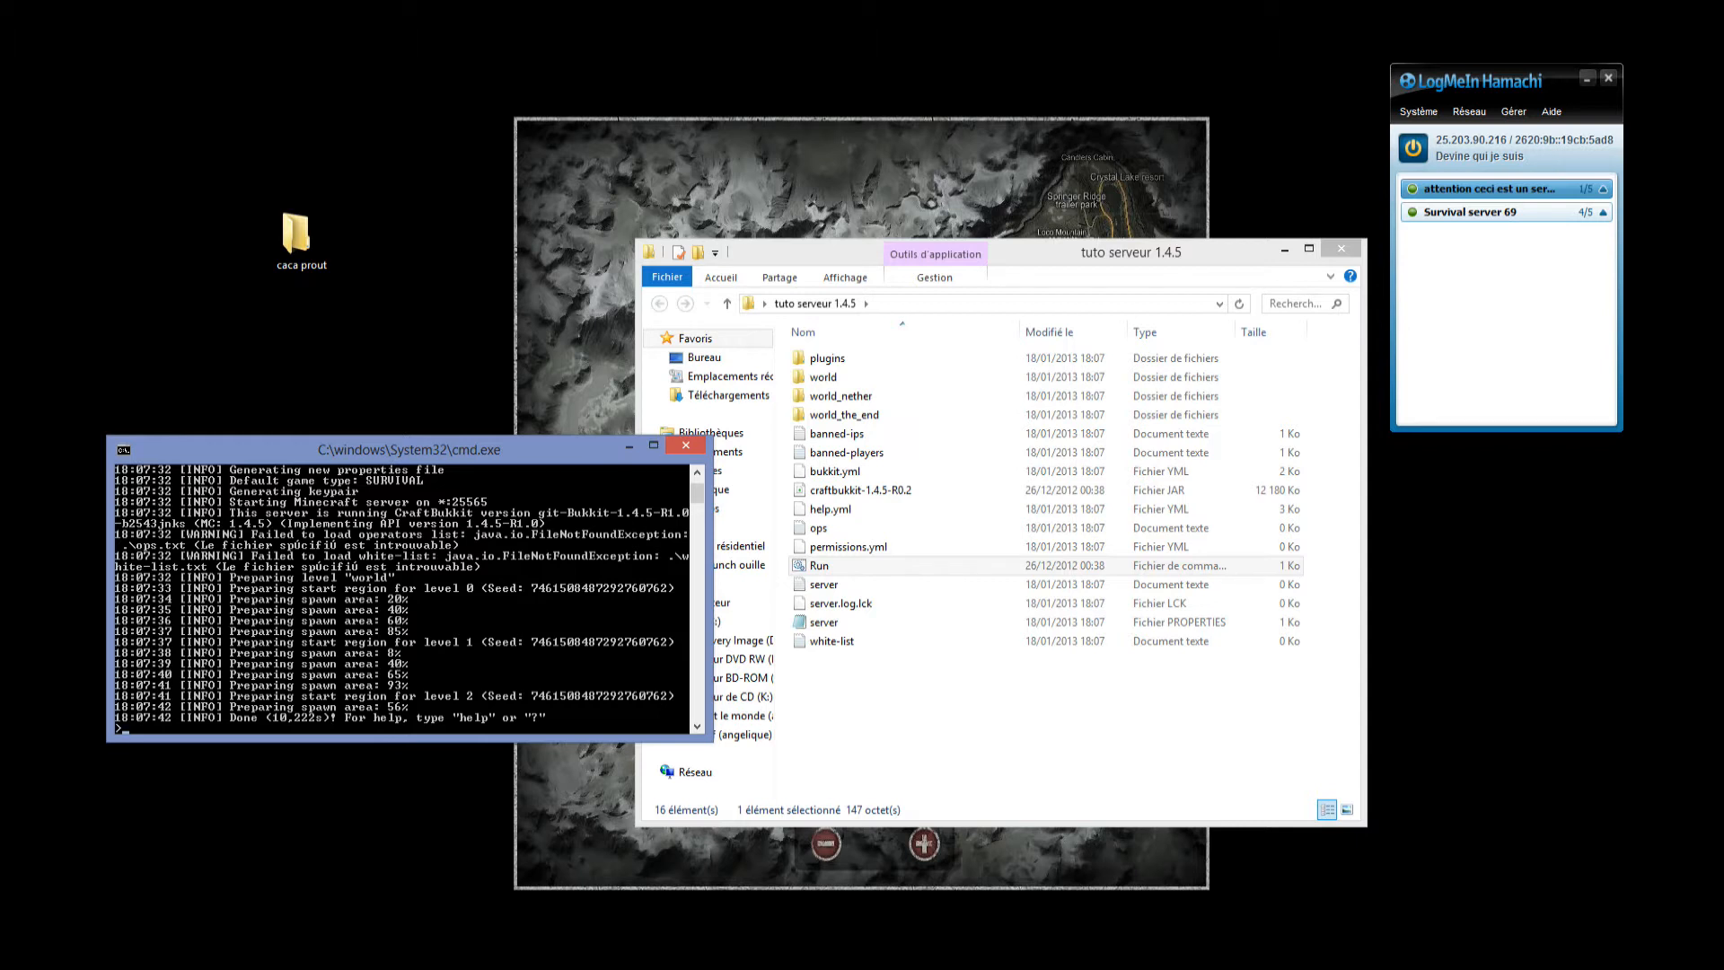
{"action": "scroll", "coordinate": [404, 597], "scroll_direction": "up", "scroll_amount": 1}
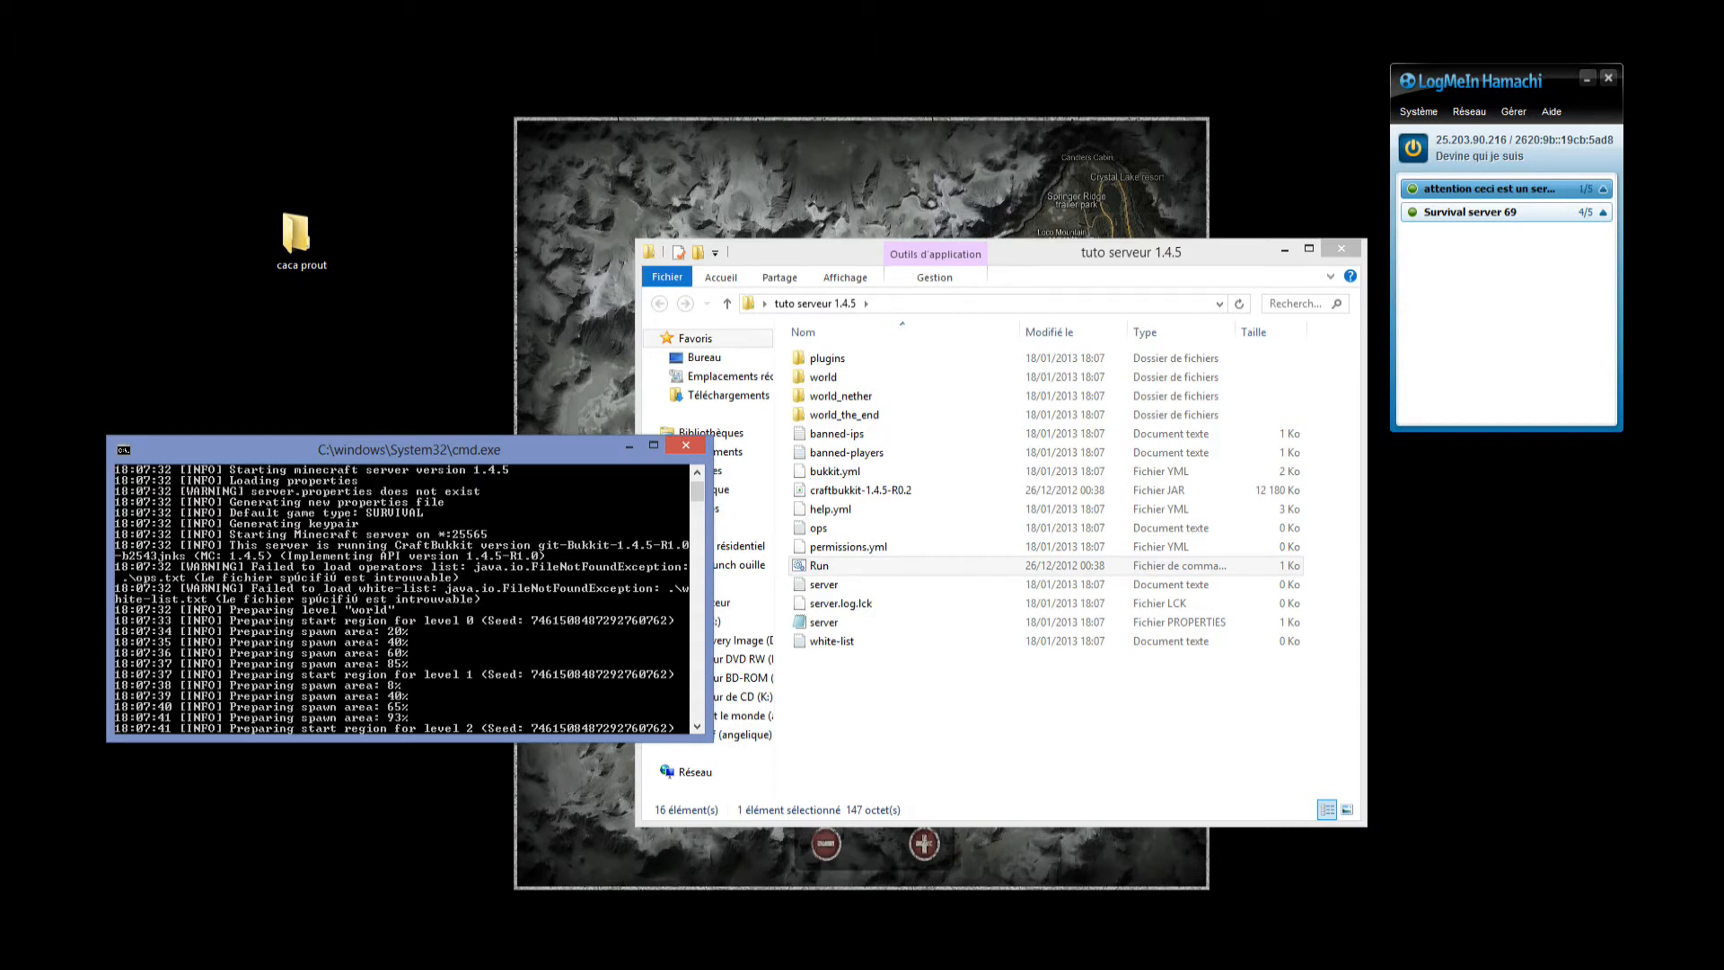
{"action": "left_click", "coordinate": [898, 720]}
{"action": "left_click_drag", "start_coordinate": [404, 449], "coordinate": [318, 110]}
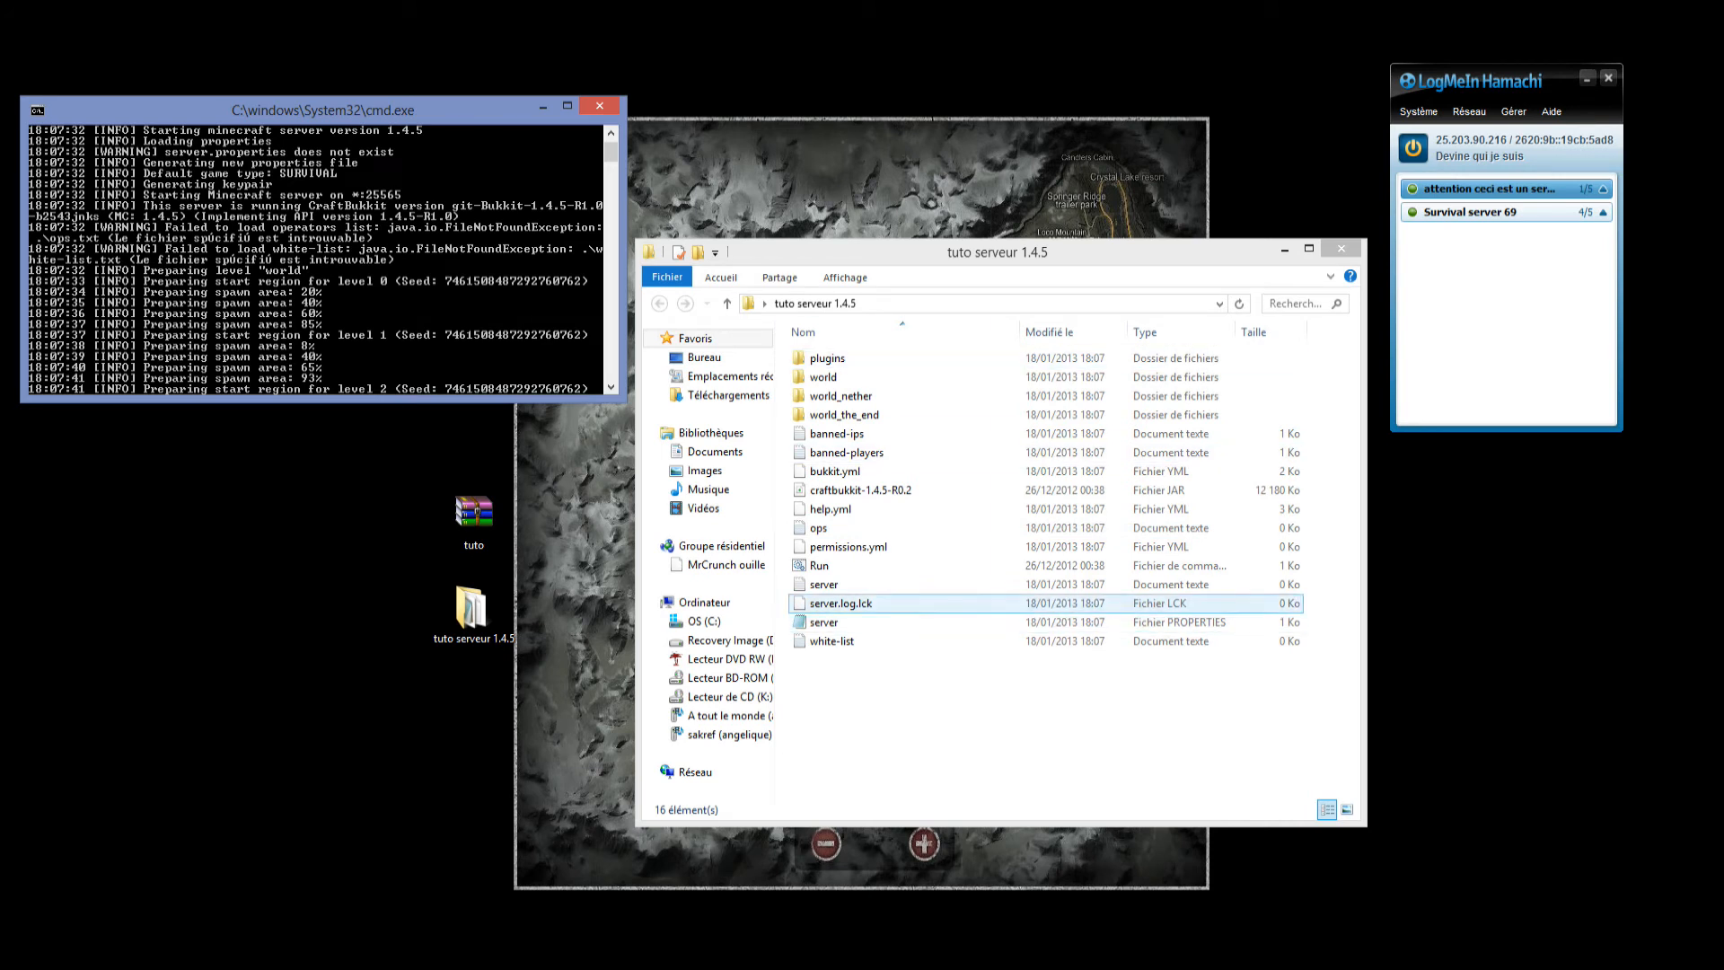
{"action": "left_click_drag", "start_coordinate": [867, 694], "coordinate": [871, 772]}
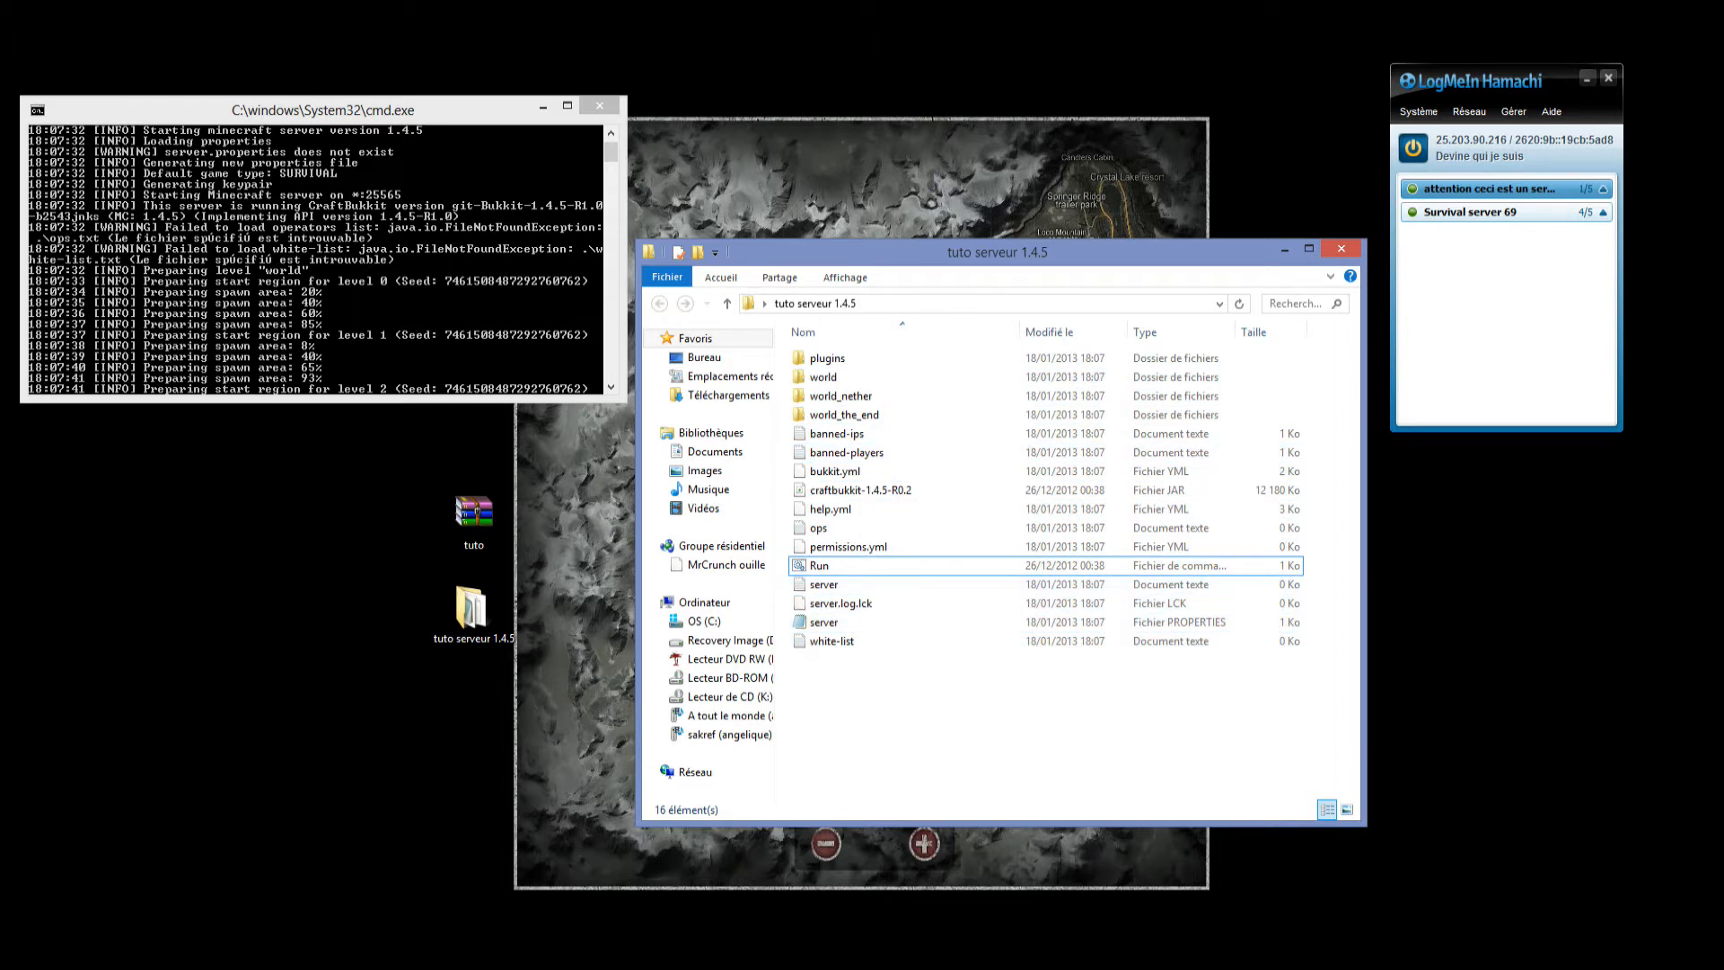
Open the server PROPERTIES file with Bloc-notes, keeping that application for all .properties files.
{"action": "left_click", "coordinate": [844, 641]}
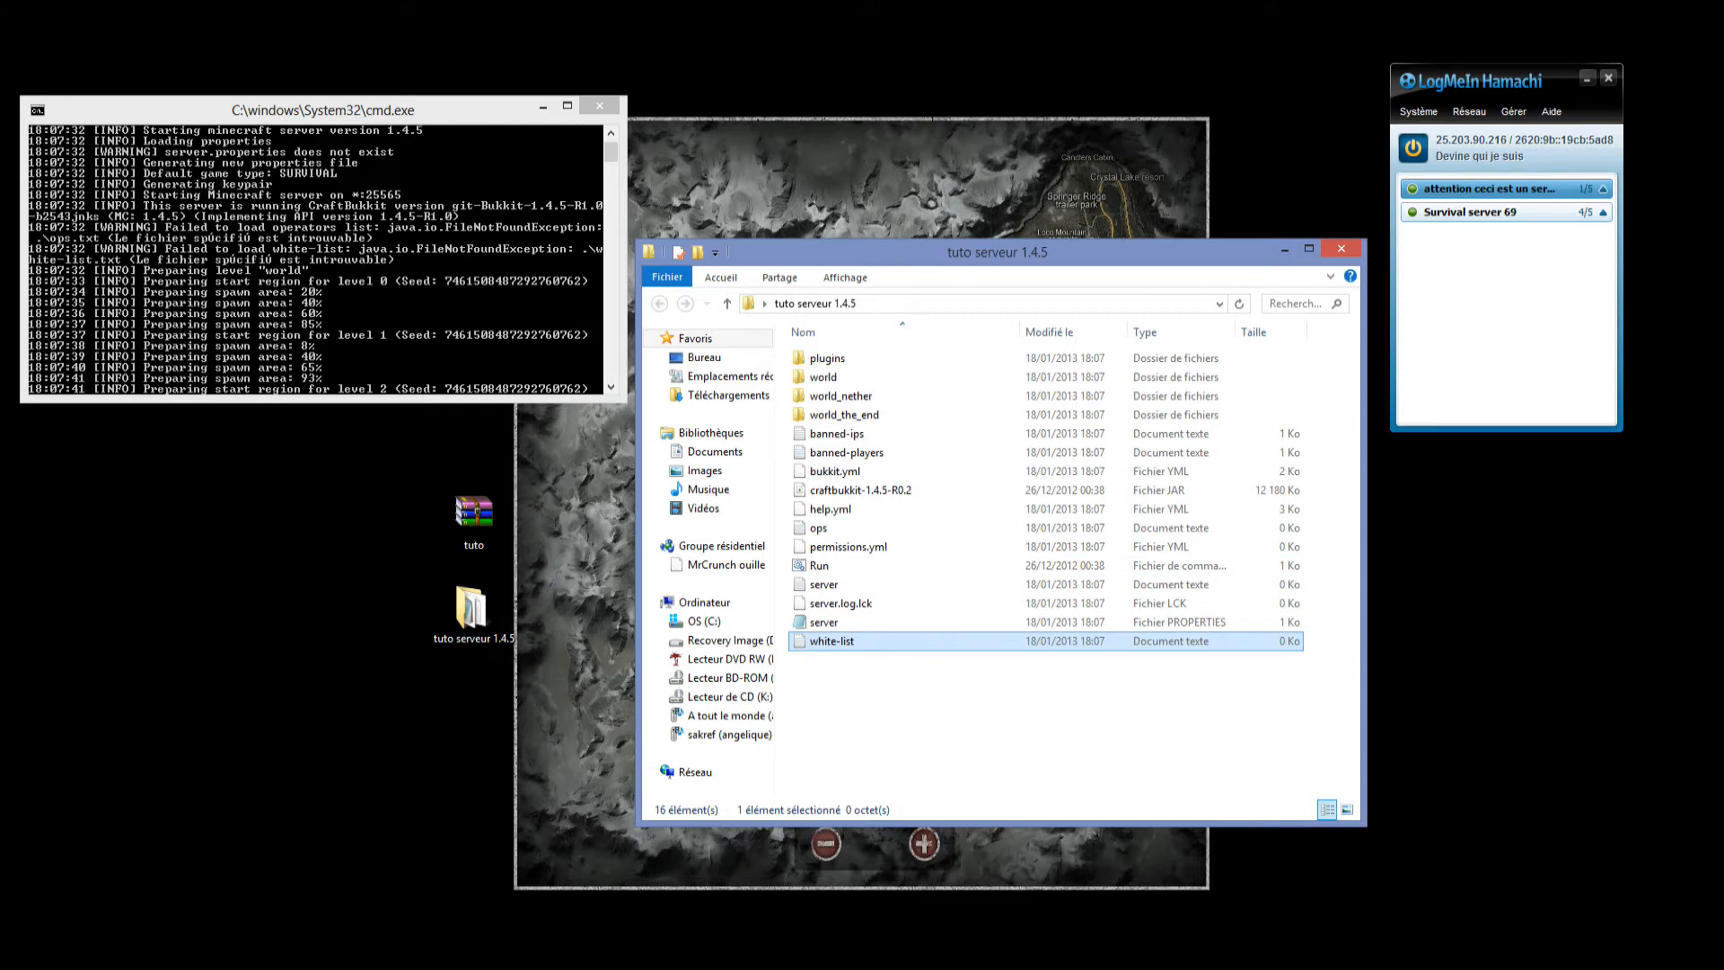
{"action": "left_click", "coordinate": [836, 622]}
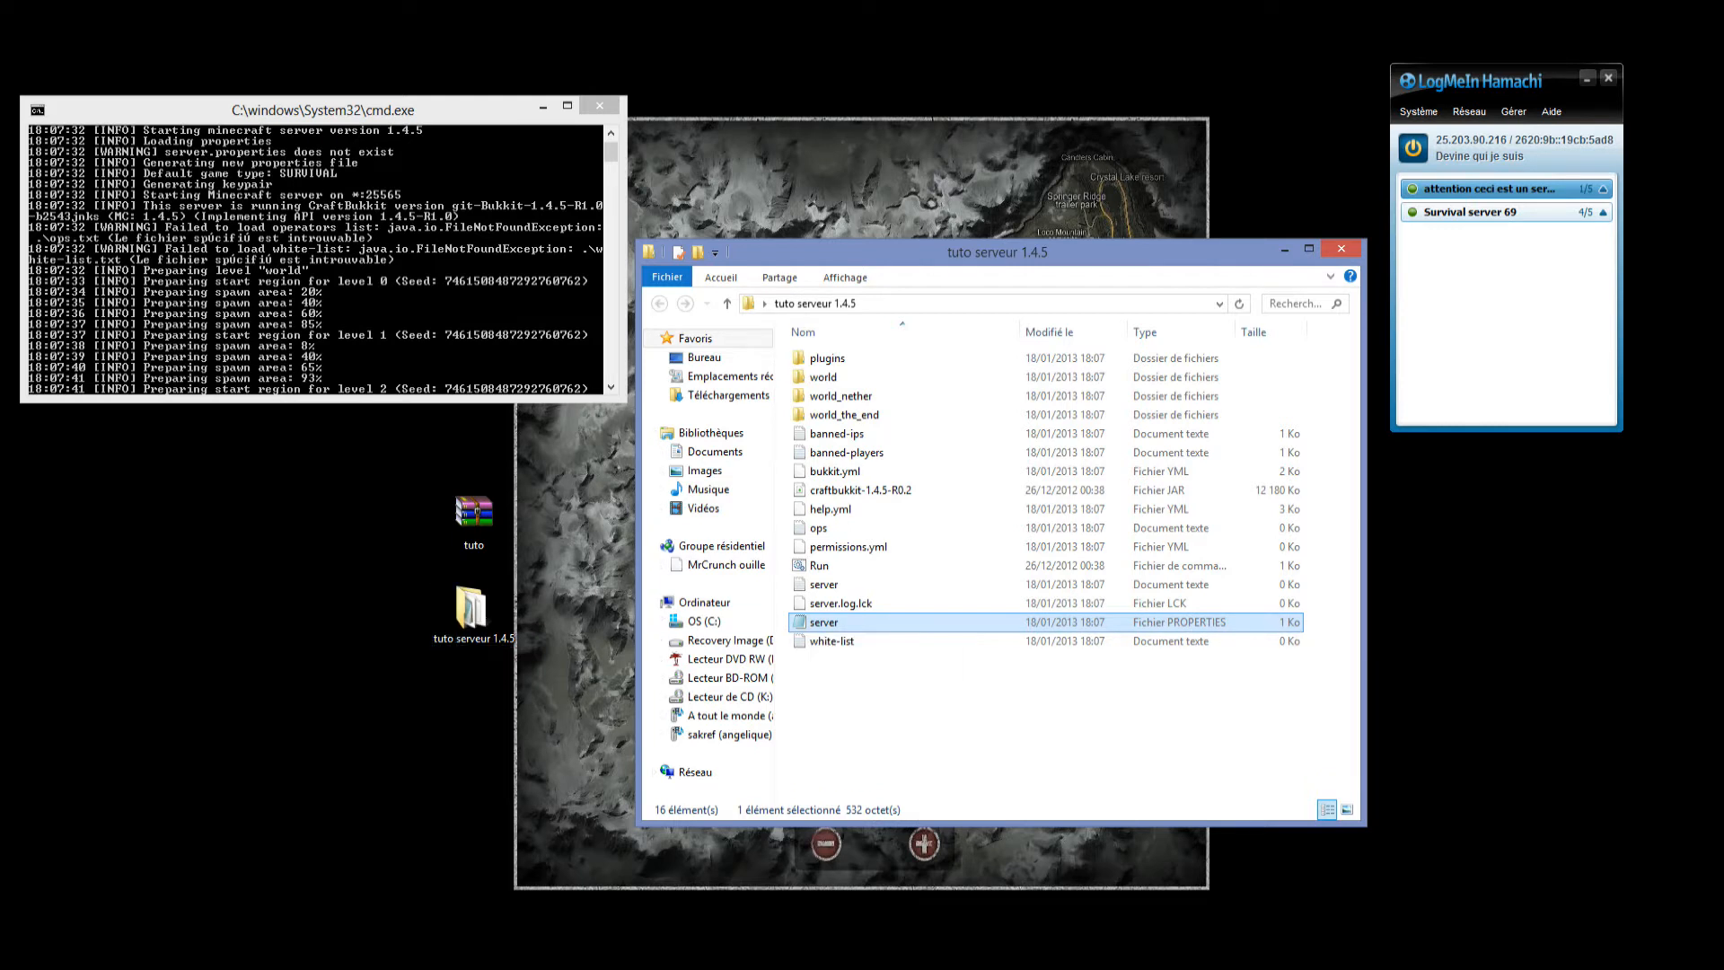
{"action": "right_click", "coordinate": [813, 621]}
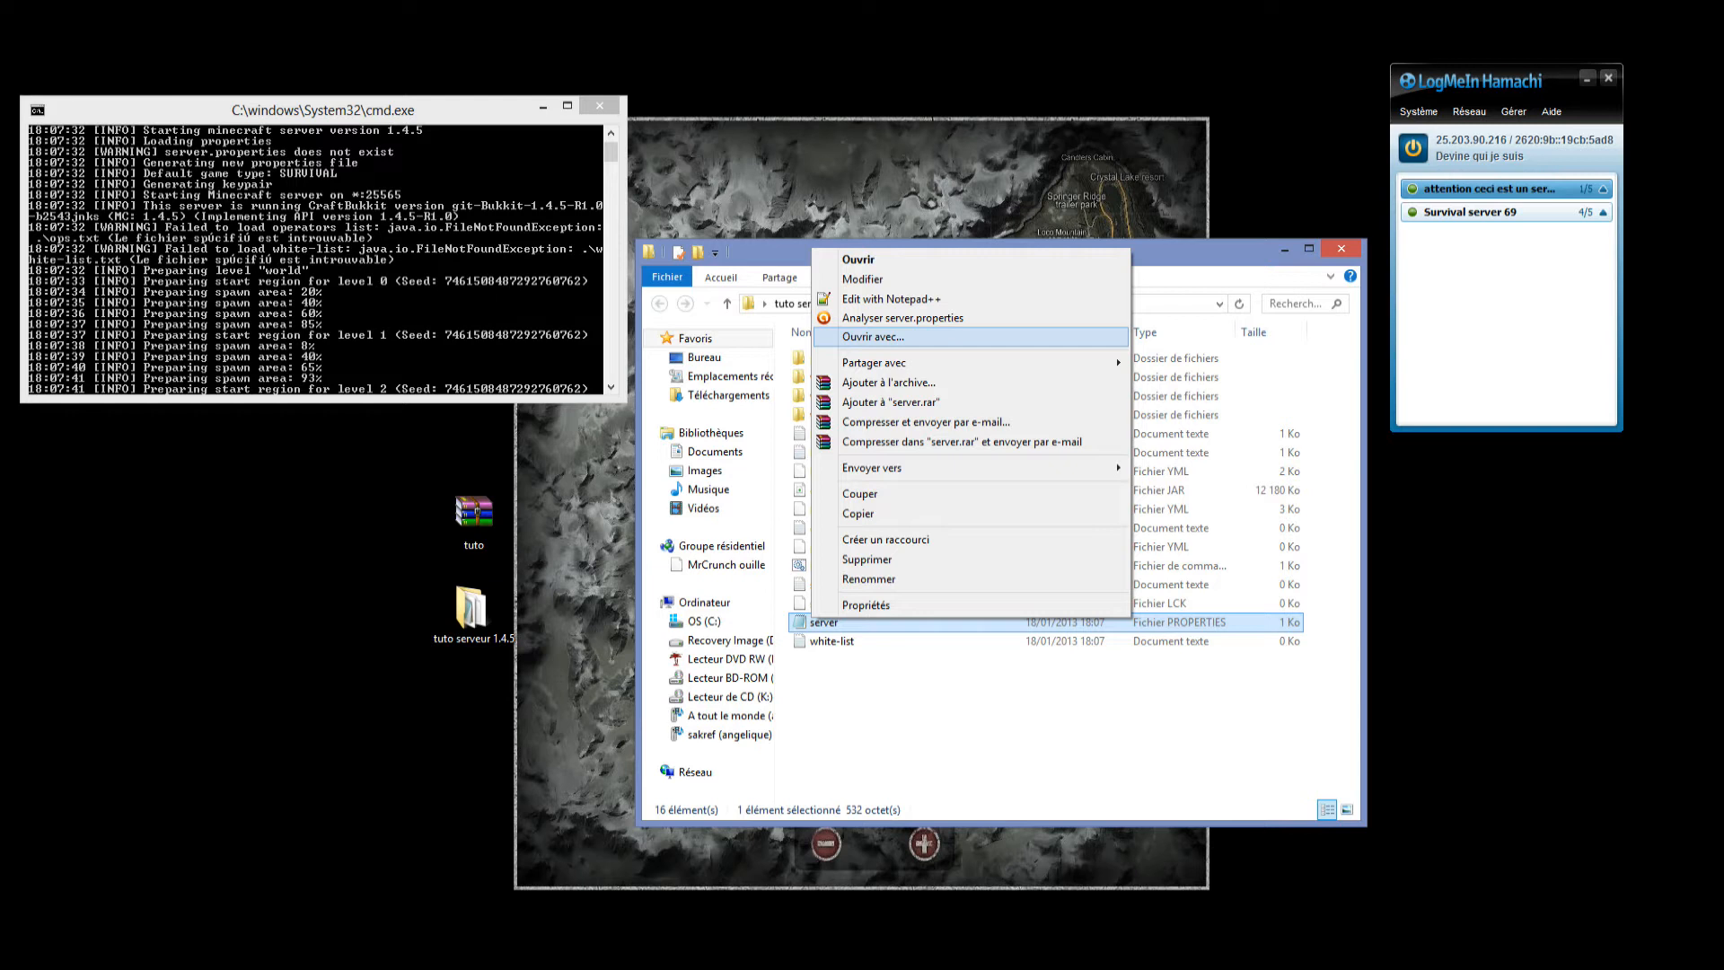
{"action": "left_click", "coordinate": [873, 337]}
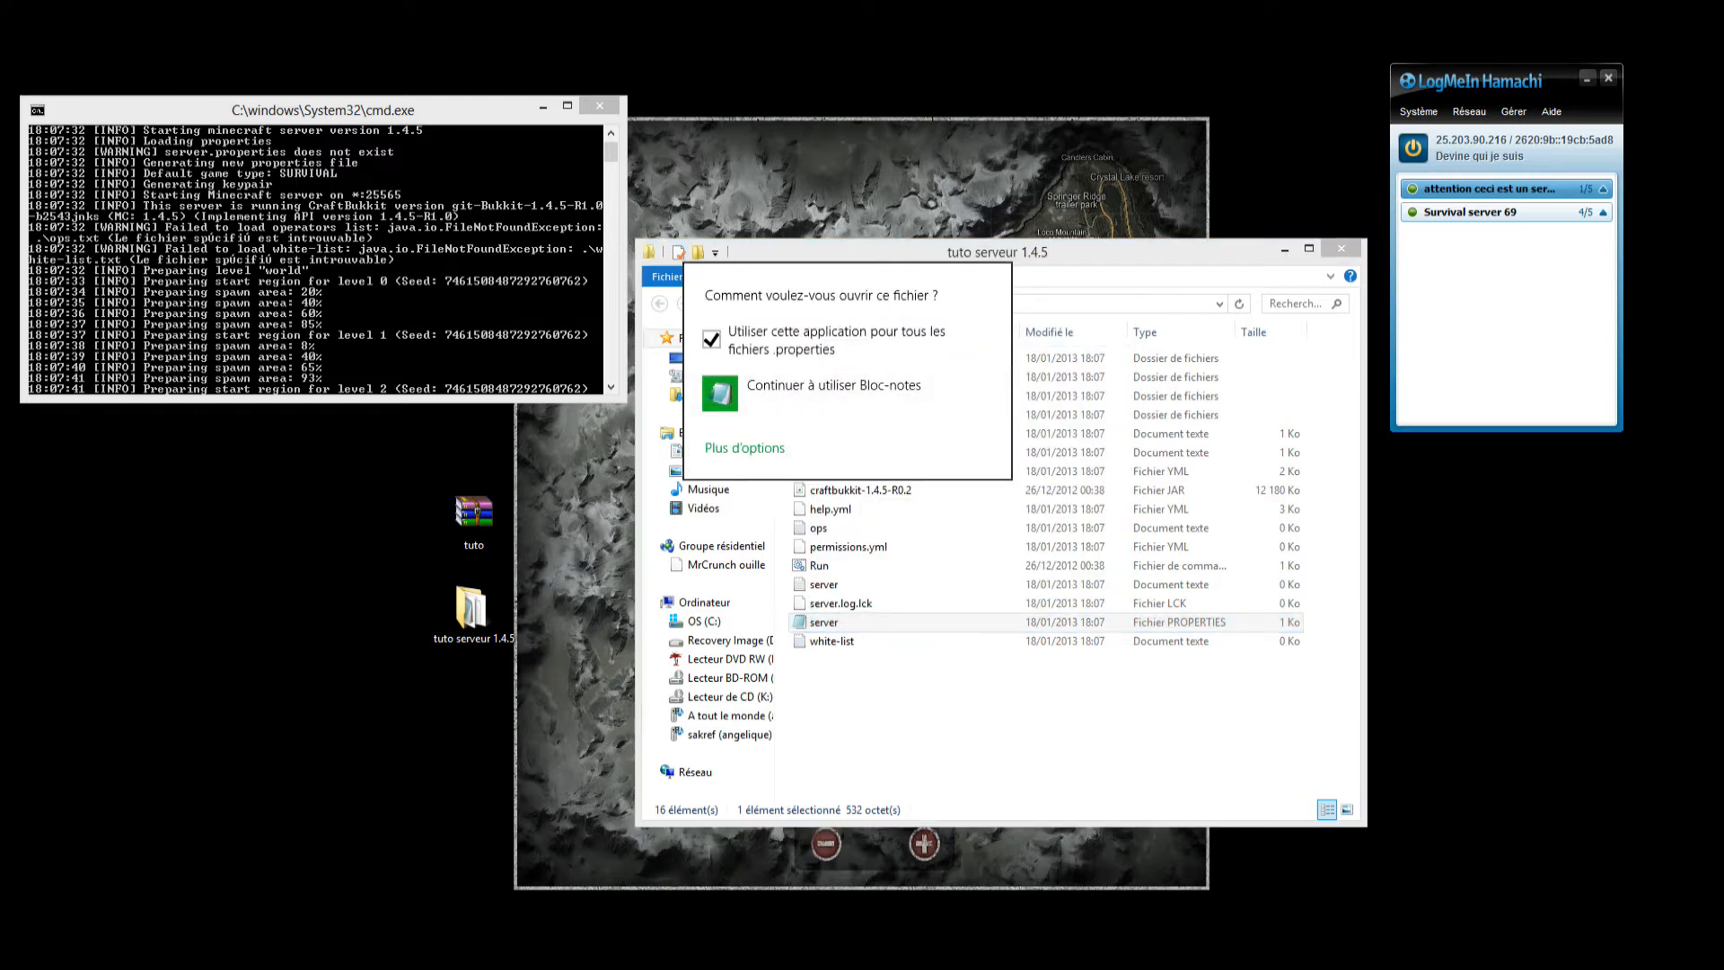
{"action": "left_click", "coordinate": [745, 447]}
{"action": "scroll", "coordinate": [844, 528], "scroll_direction": "down", "scroll_amount": 5}
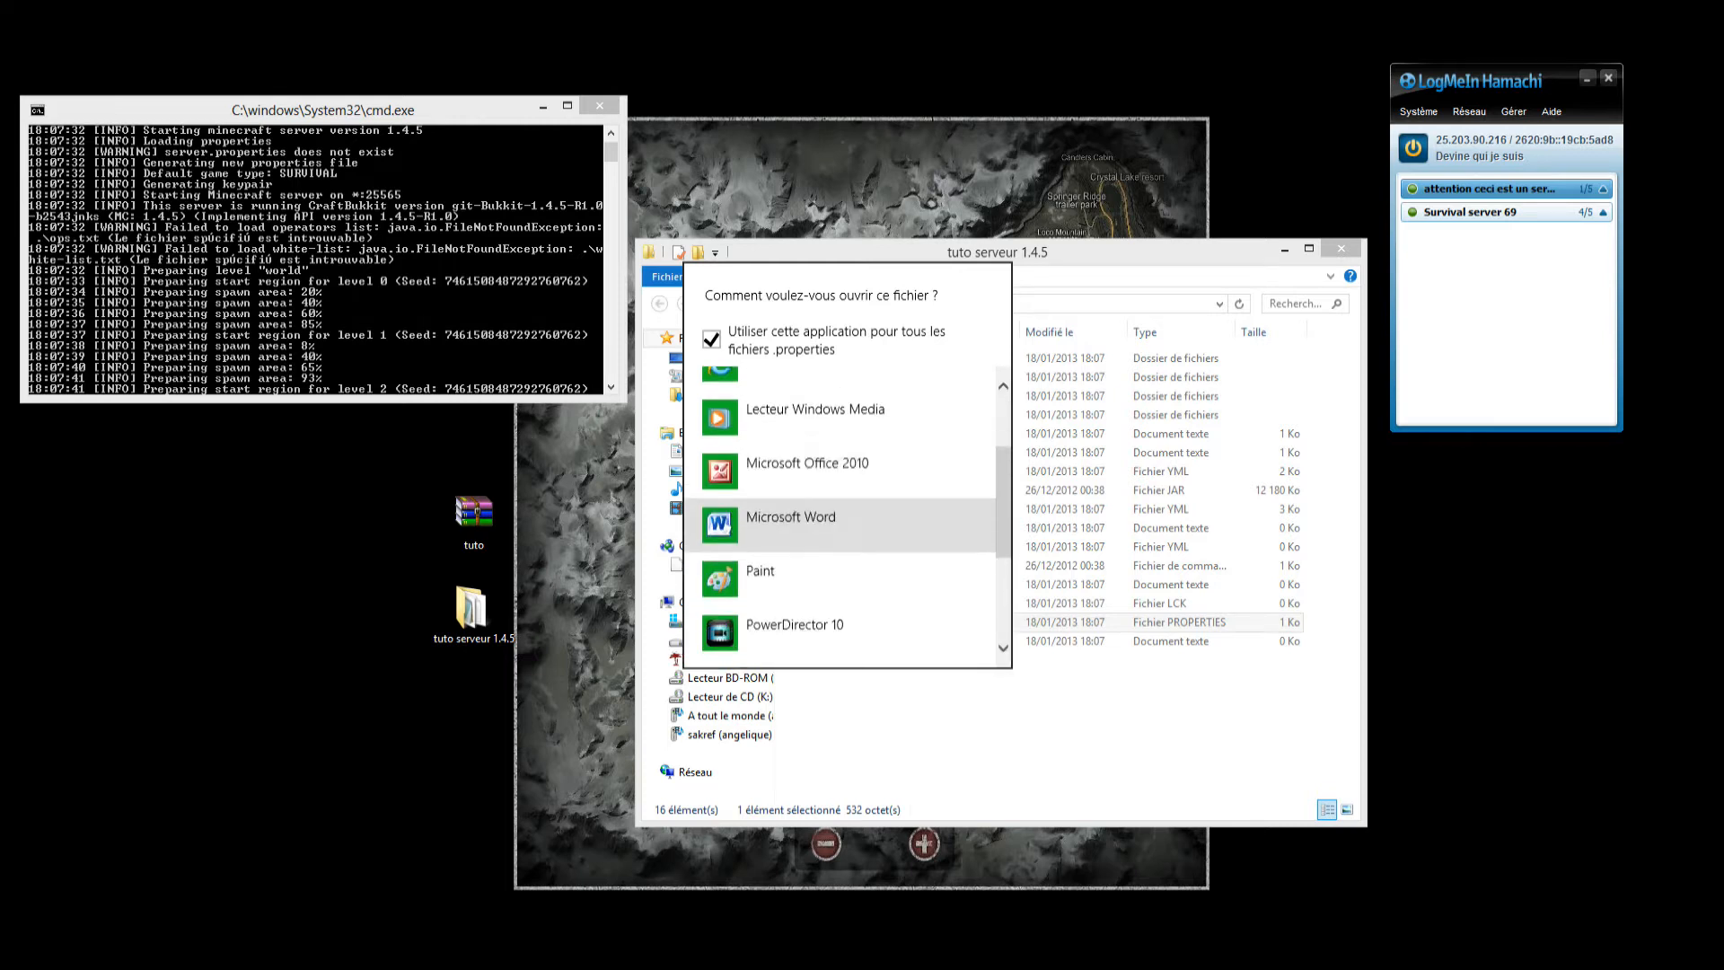
{"action": "scroll", "coordinate": [844, 507], "scroll_direction": "up", "scroll_amount": 3}
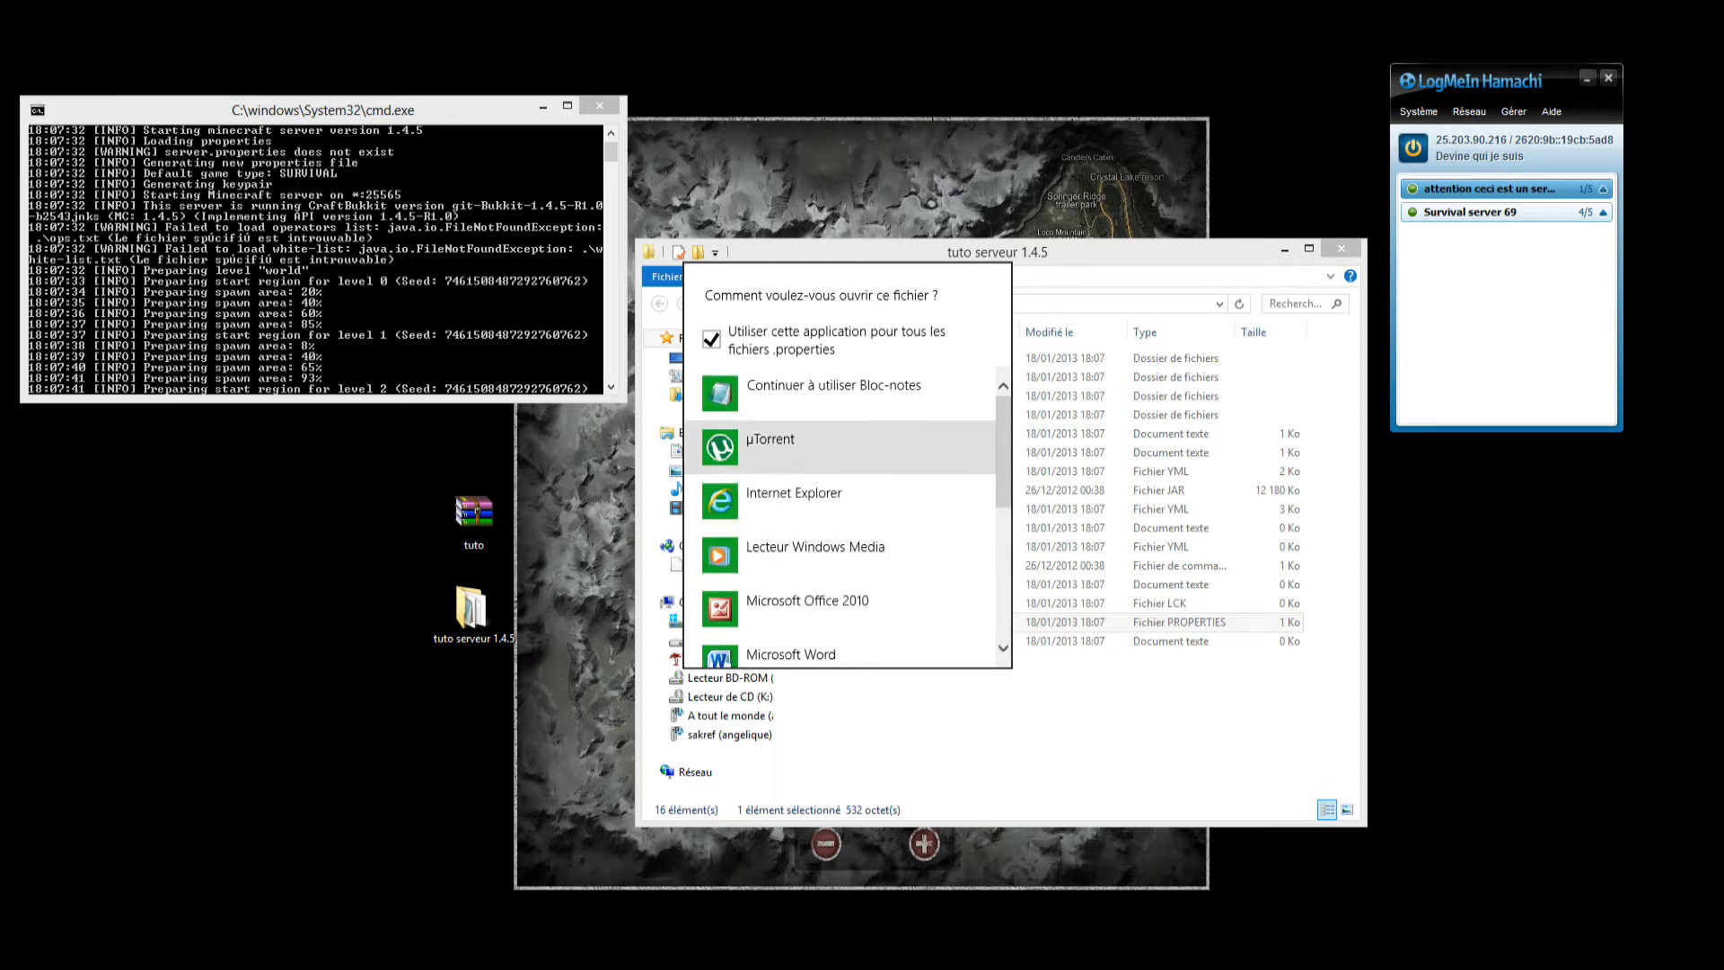
{"action": "left_click", "coordinate": [833, 388]}
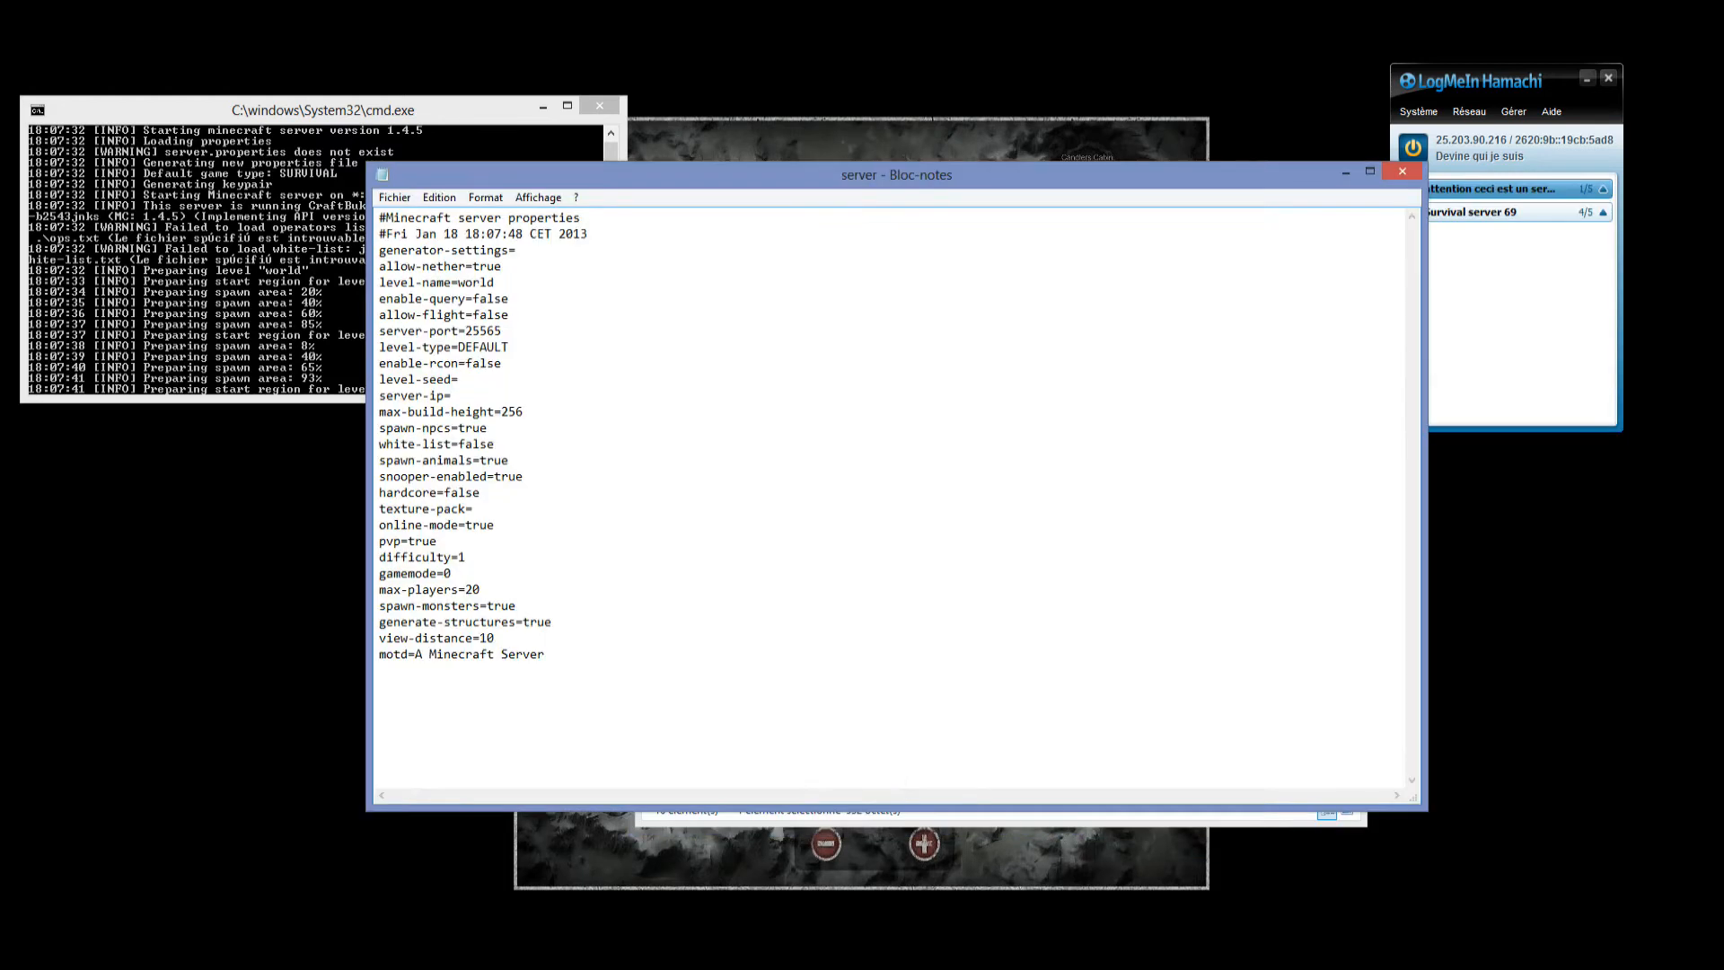
{"action": "left_click_drag", "start_coordinate": [604, 736], "coordinate": [467, 300]}
{"action": "left_click", "coordinate": [439, 752]}
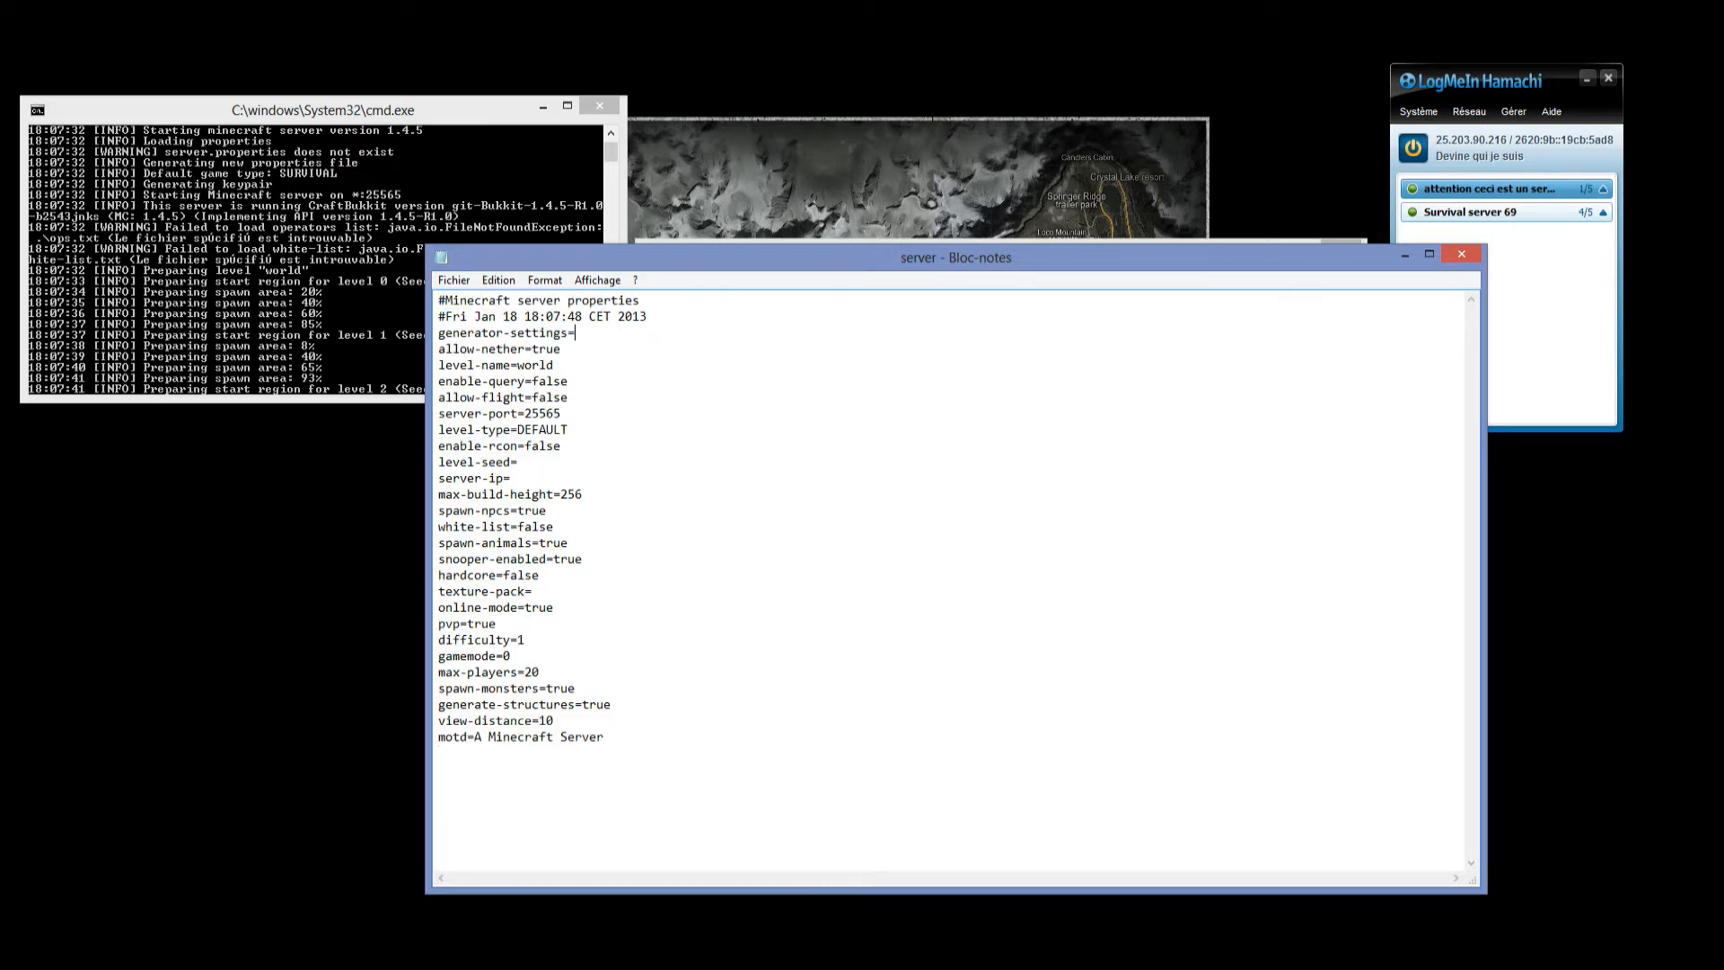
{"action": "type", "text": "."}
{"action": "key", "text": "Return"}
{"action": "type", "text": "2562353153156"}
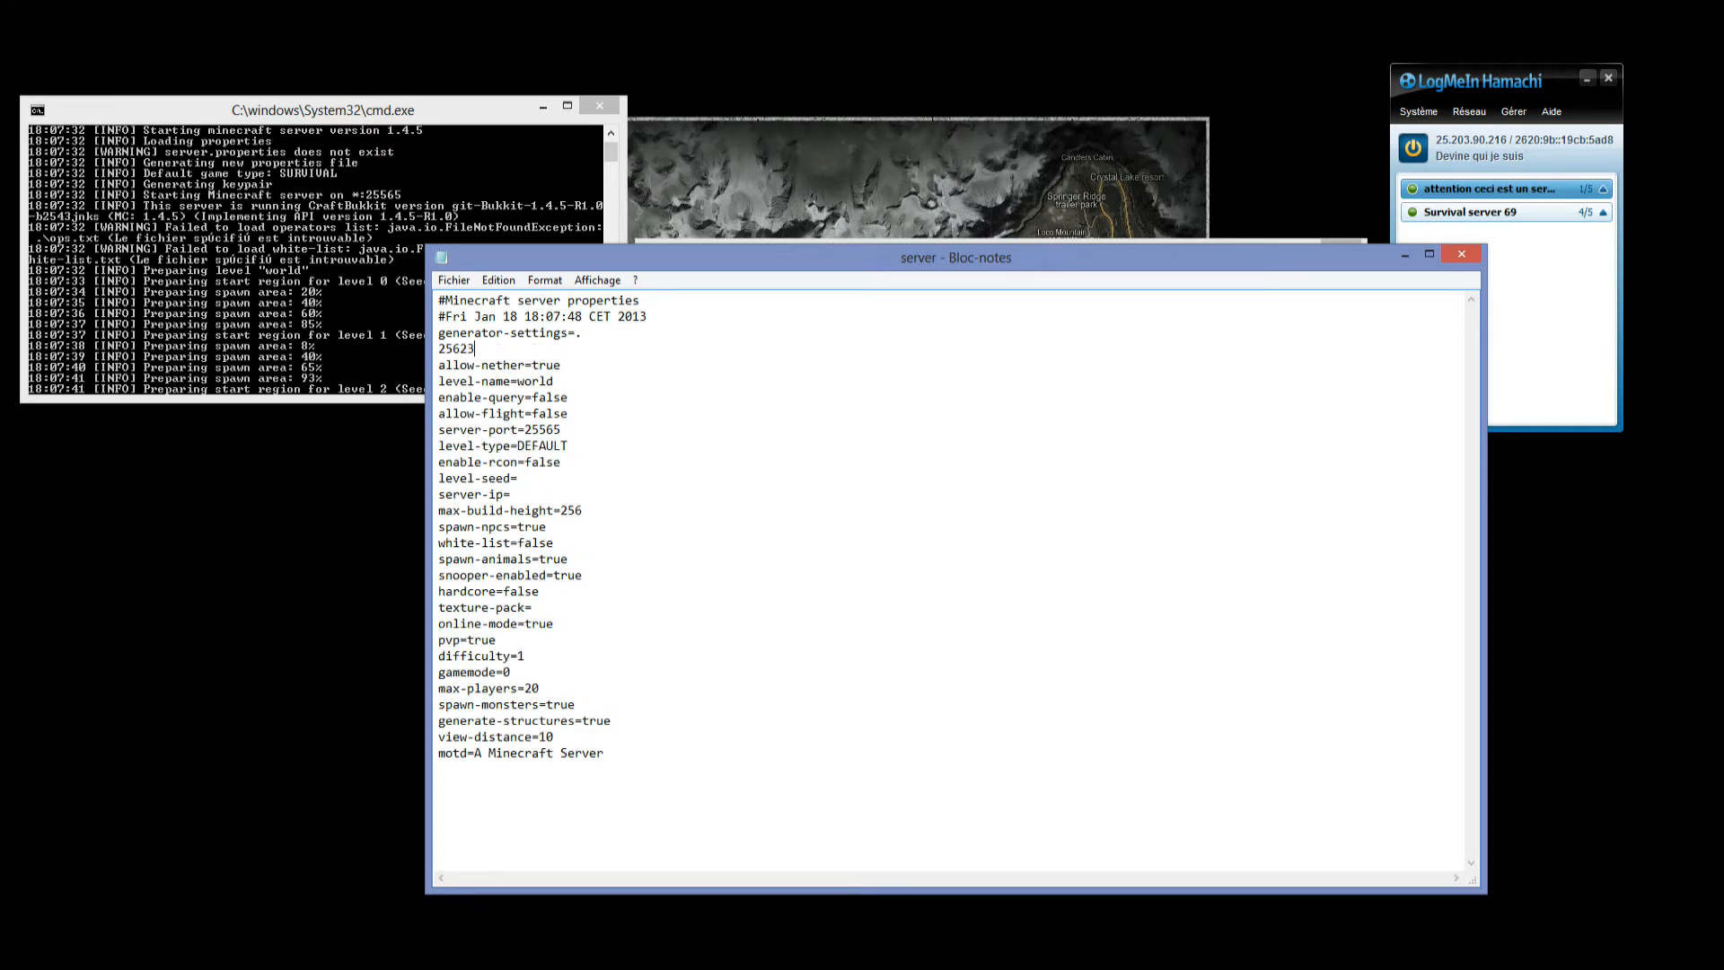
{"action": "key", "text": "BackSpace"}
{"action": "key", "text": "BackSpace"}
{"action": "key", "text": "BackSpace"}
{"action": "key", "text": "BackSpace"}
{"action": "key", "text": "BackSpace"}
{"action": "key", "text": "BackSpace"}
{"action": "key", "text": "BackSpace"}
{"action": "key", "text": "BackSpace"}
{"action": "key", "text": "BackSpace"}
{"action": "key", "text": "BackSpace"}
{"action": "key", "text": "BackSpace"}
Set generator-settings to 54484848 in the server properties.
{"action": "type", "text": "5448484848"}
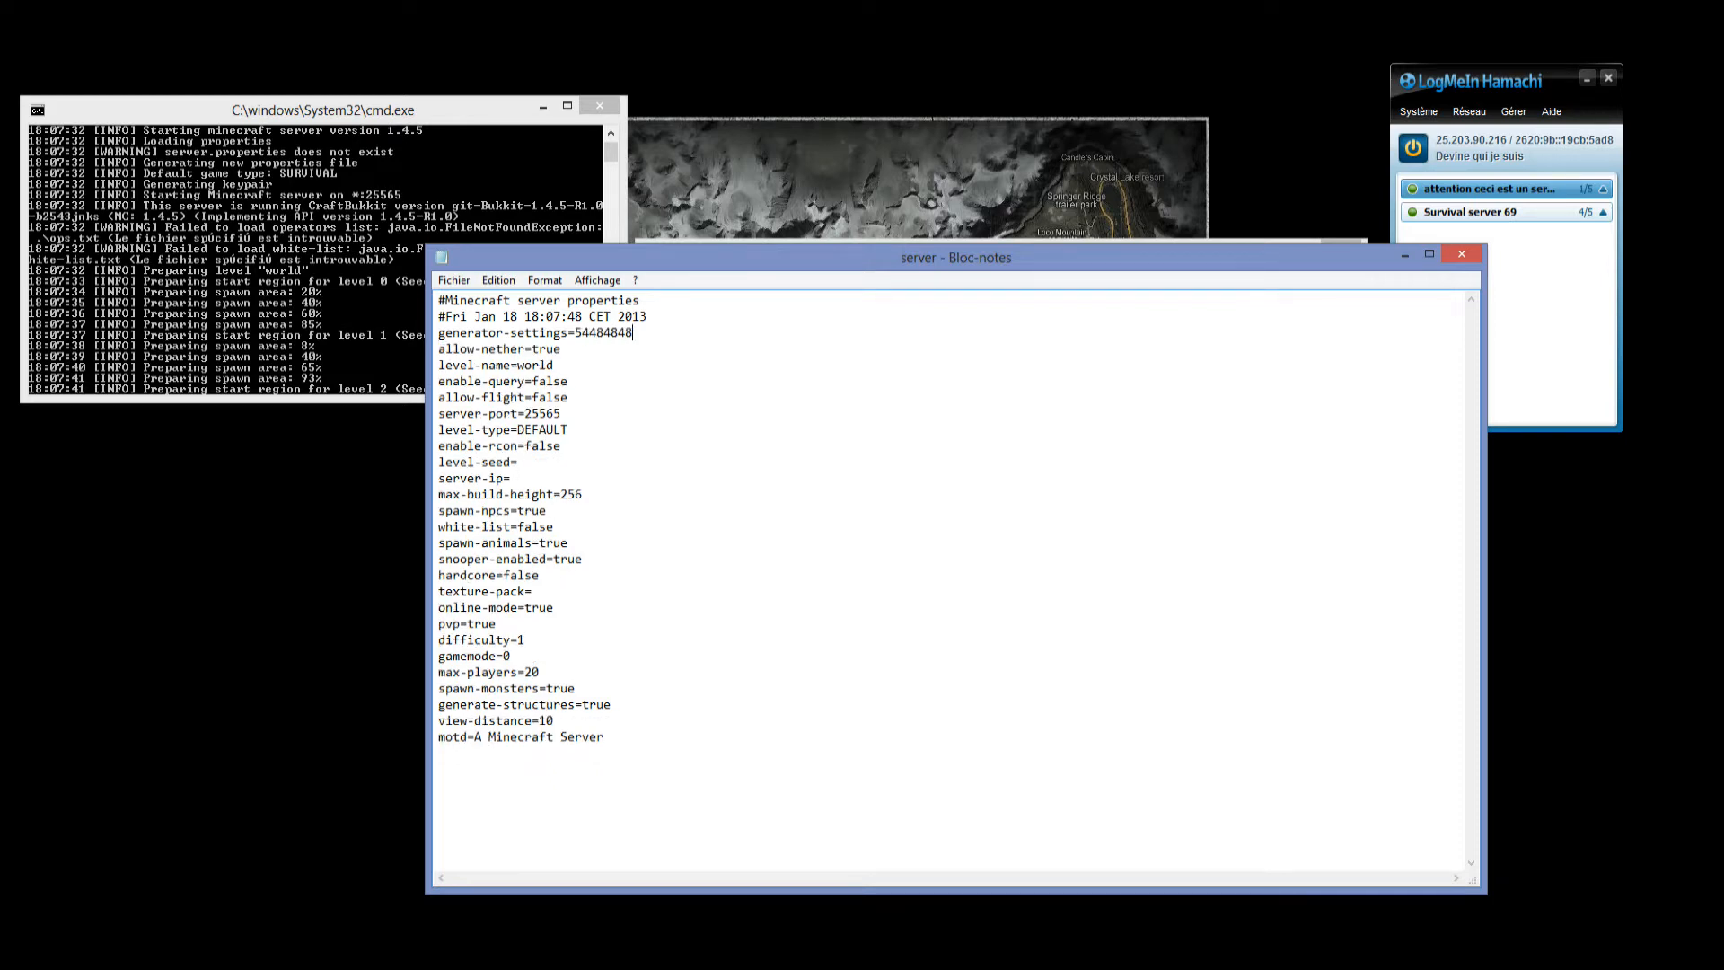
Clear the generator-settings value and set allow-nether to false in the server properties.
{"action": "key", "text": "BackSpace"}
{"action": "key", "text": "BackSpace"}
{"action": "key", "text": "BackSpace"}
{"action": "key", "text": "BackSpace"}
{"action": "key", "text": "BackSpace"}
{"action": "key", "text": "BackSpace"}
{"action": "key", "text": "BackSpace"}
{"action": "key", "text": "BackSpace"}
{"action": "key", "text": "BackSpace"}
{"action": "key", "text": "BackSpace"}
{"action": "key", "text": "shift+Left"}
{"action": "key", "text": "shift+Left"}
{"action": "key", "text": "shift+Left"}
Change the level-name value in the server properties to caca prout.
{"action": "key", "text": "shift+Left"}
{"action": "type", "text": "false"}
{"action": "key", "text": "Down"}
{"action": "key", "text": "shift+Left"}
{"action": "key", "text": "shift+Left"}
{"action": "key", "text": "shift+Left"}
{"action": "key", "text": "shift+Left"}
{"action": "key", "text": "shift+Left"}
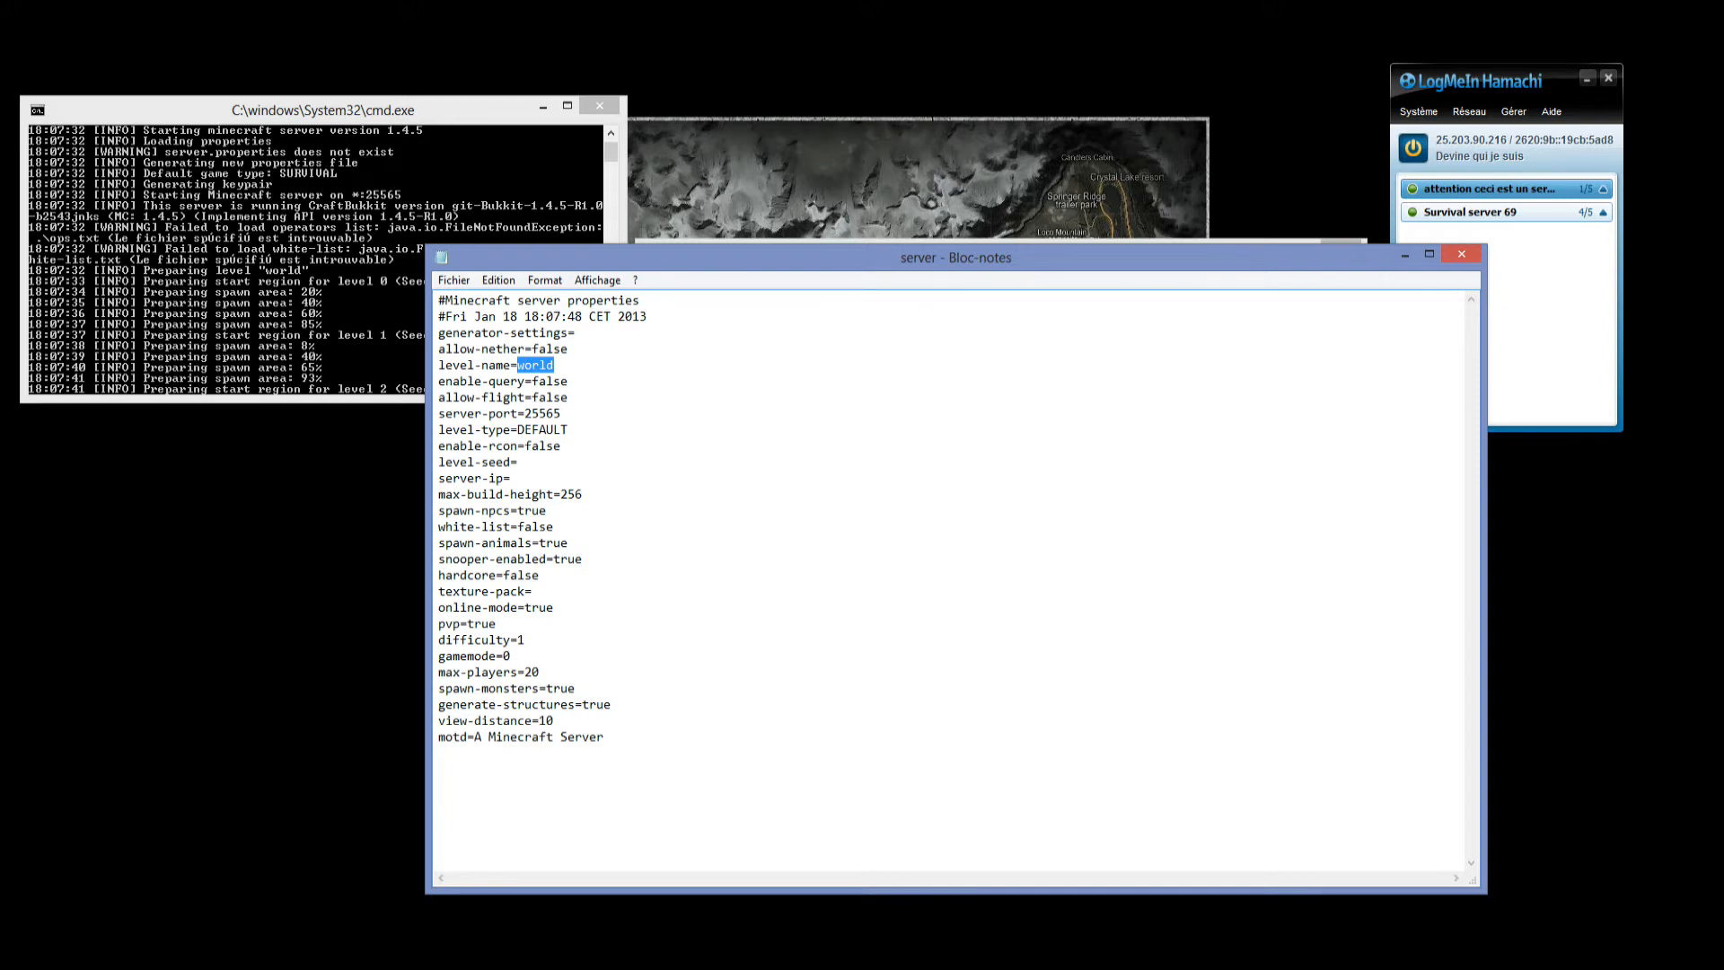
{"action": "type", "text": "caca prout"}
Set allow-flight to true in the server properties, leaving enable-query as it is.
{"action": "left_click_drag", "start_coordinate": [570, 382], "coordinate": [525, 382]}
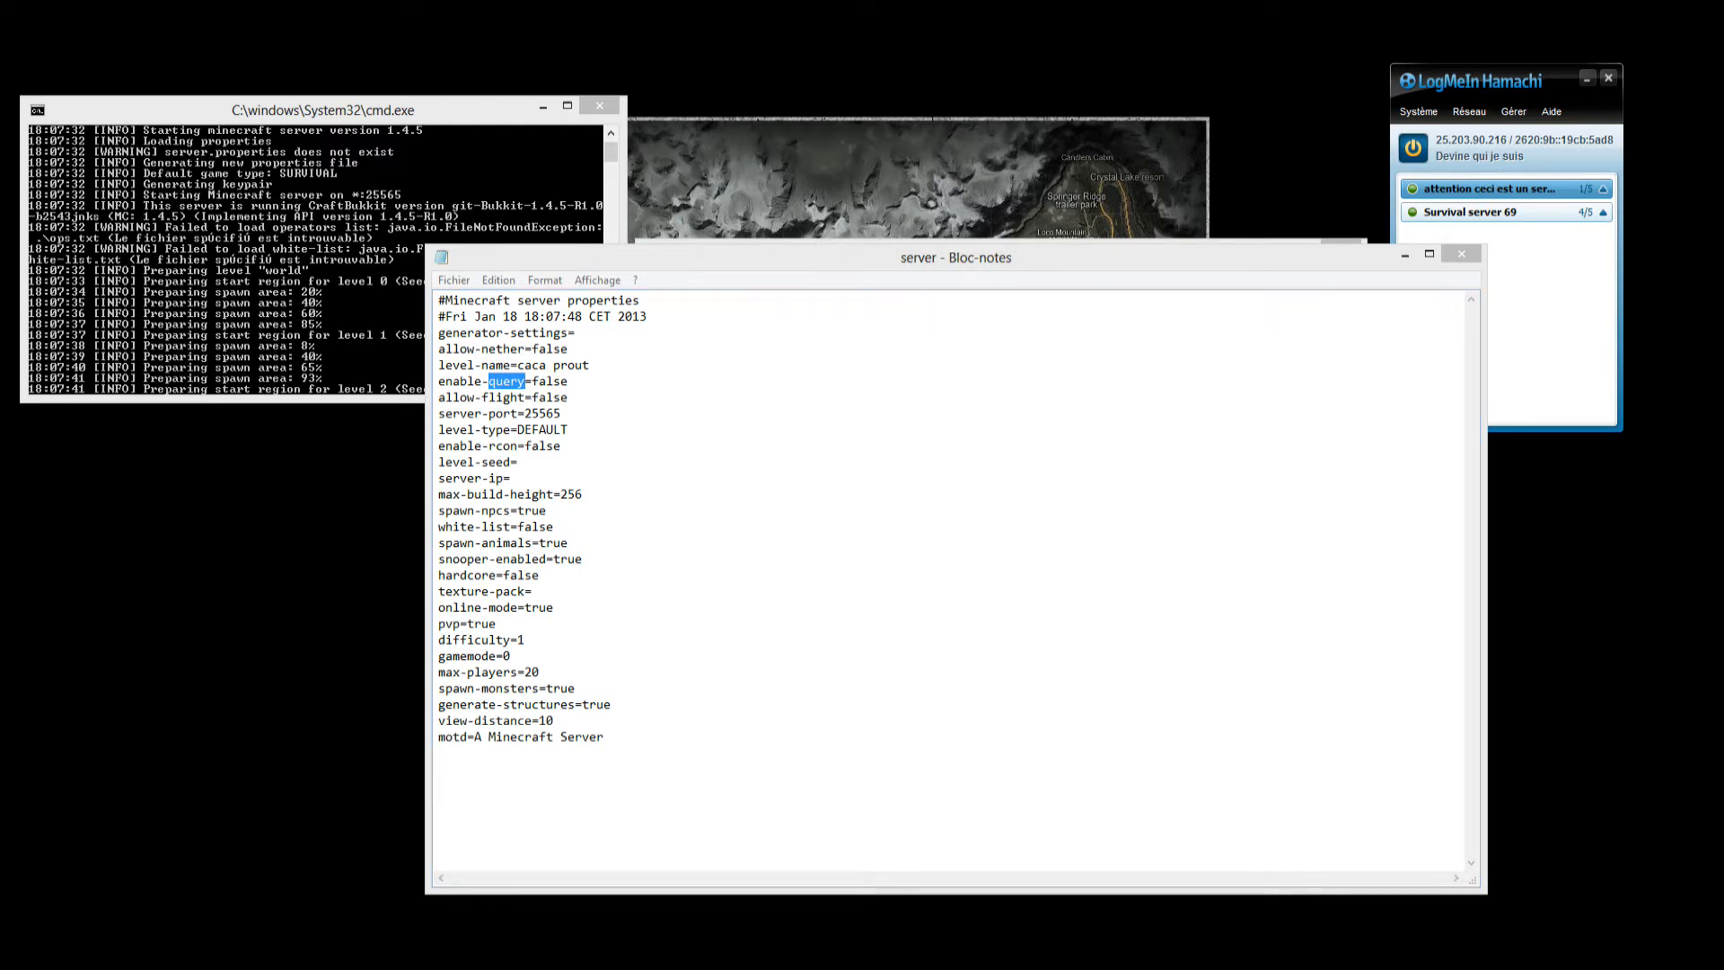
{"action": "left_click", "coordinate": [569, 382]}
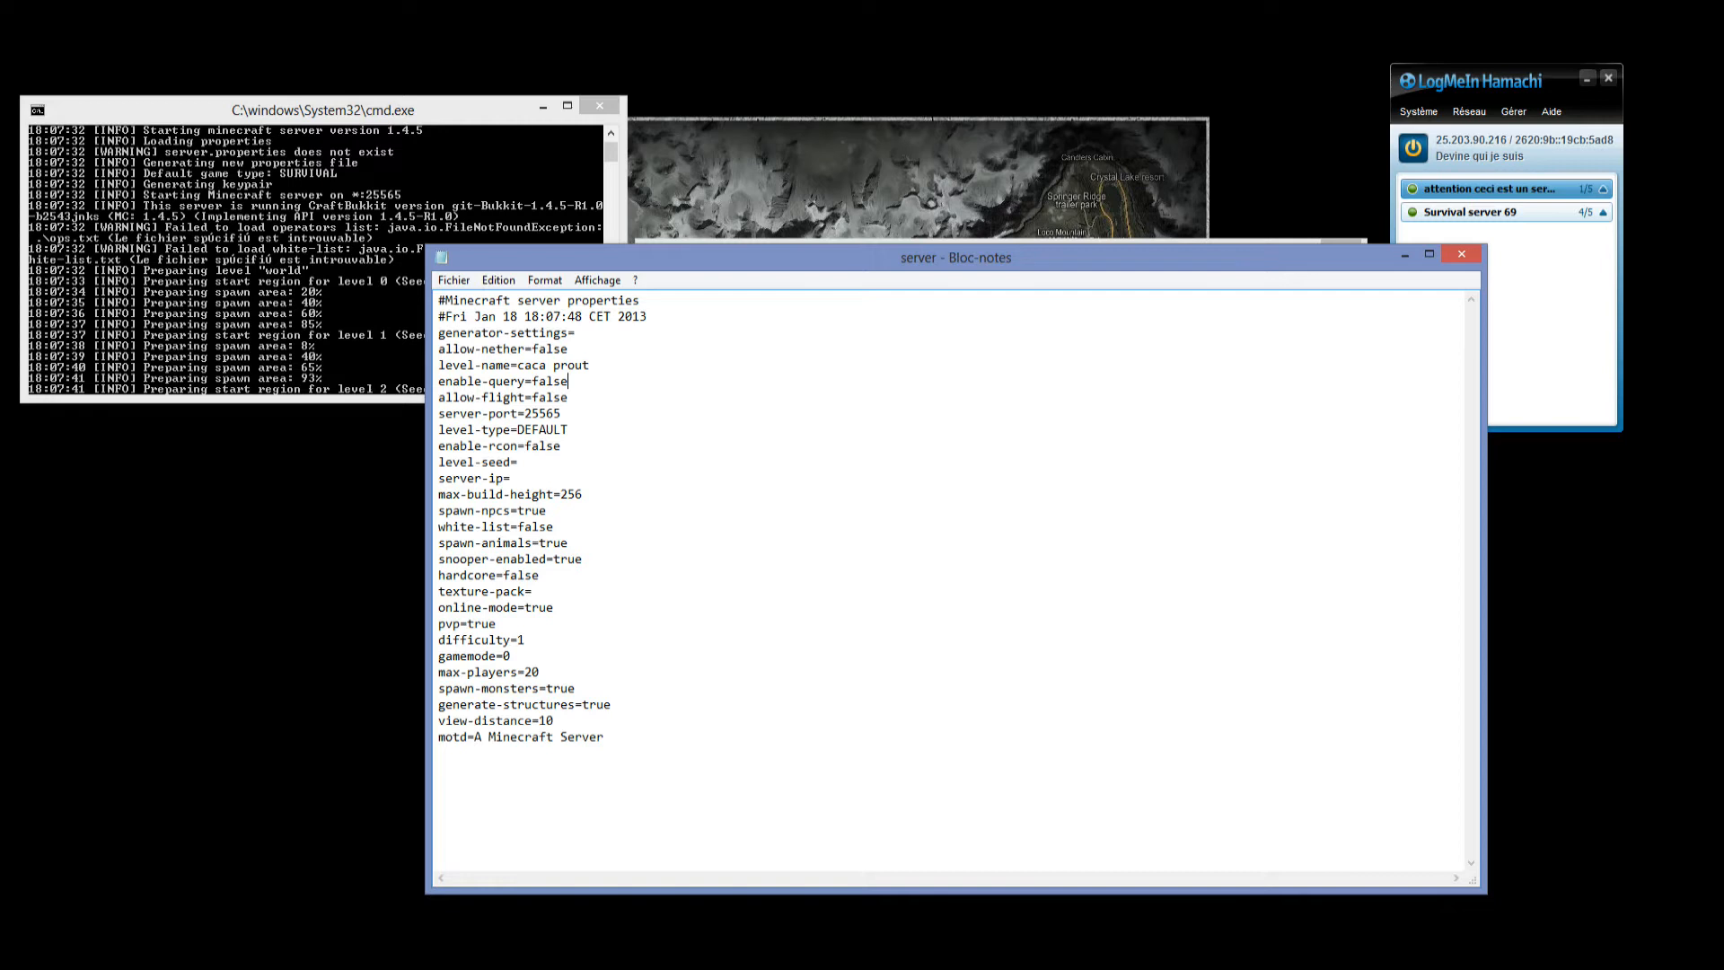
{"action": "key", "text": "Down"}
{"action": "key", "text": "shift+Left"}
{"action": "key", "text": "shift+Left"}
{"action": "key", "text": "shift+Left"}
{"action": "key", "text": "shift+Left"}
{"action": "key", "text": "shift+Left"}
{"action": "left_click_drag", "start_coordinate": [481, 397], "coordinate": [524, 398]}
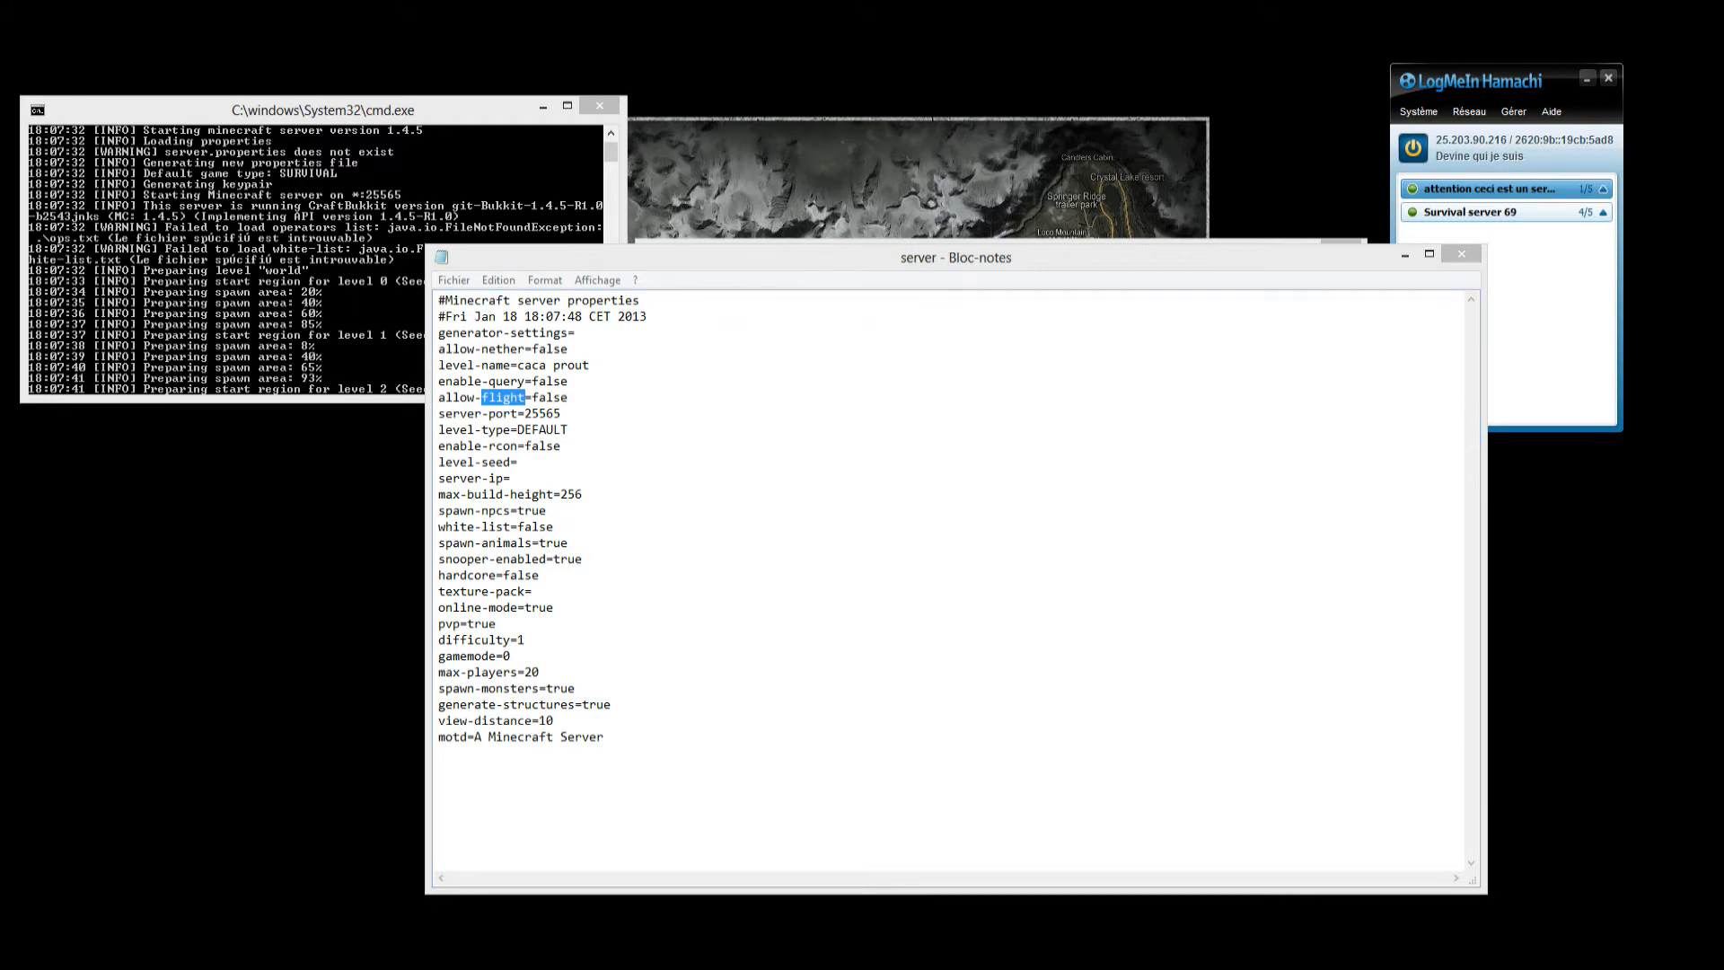
{"action": "left_click_drag", "start_coordinate": [568, 398], "coordinate": [539, 399]}
{"action": "type", "text": "true"}
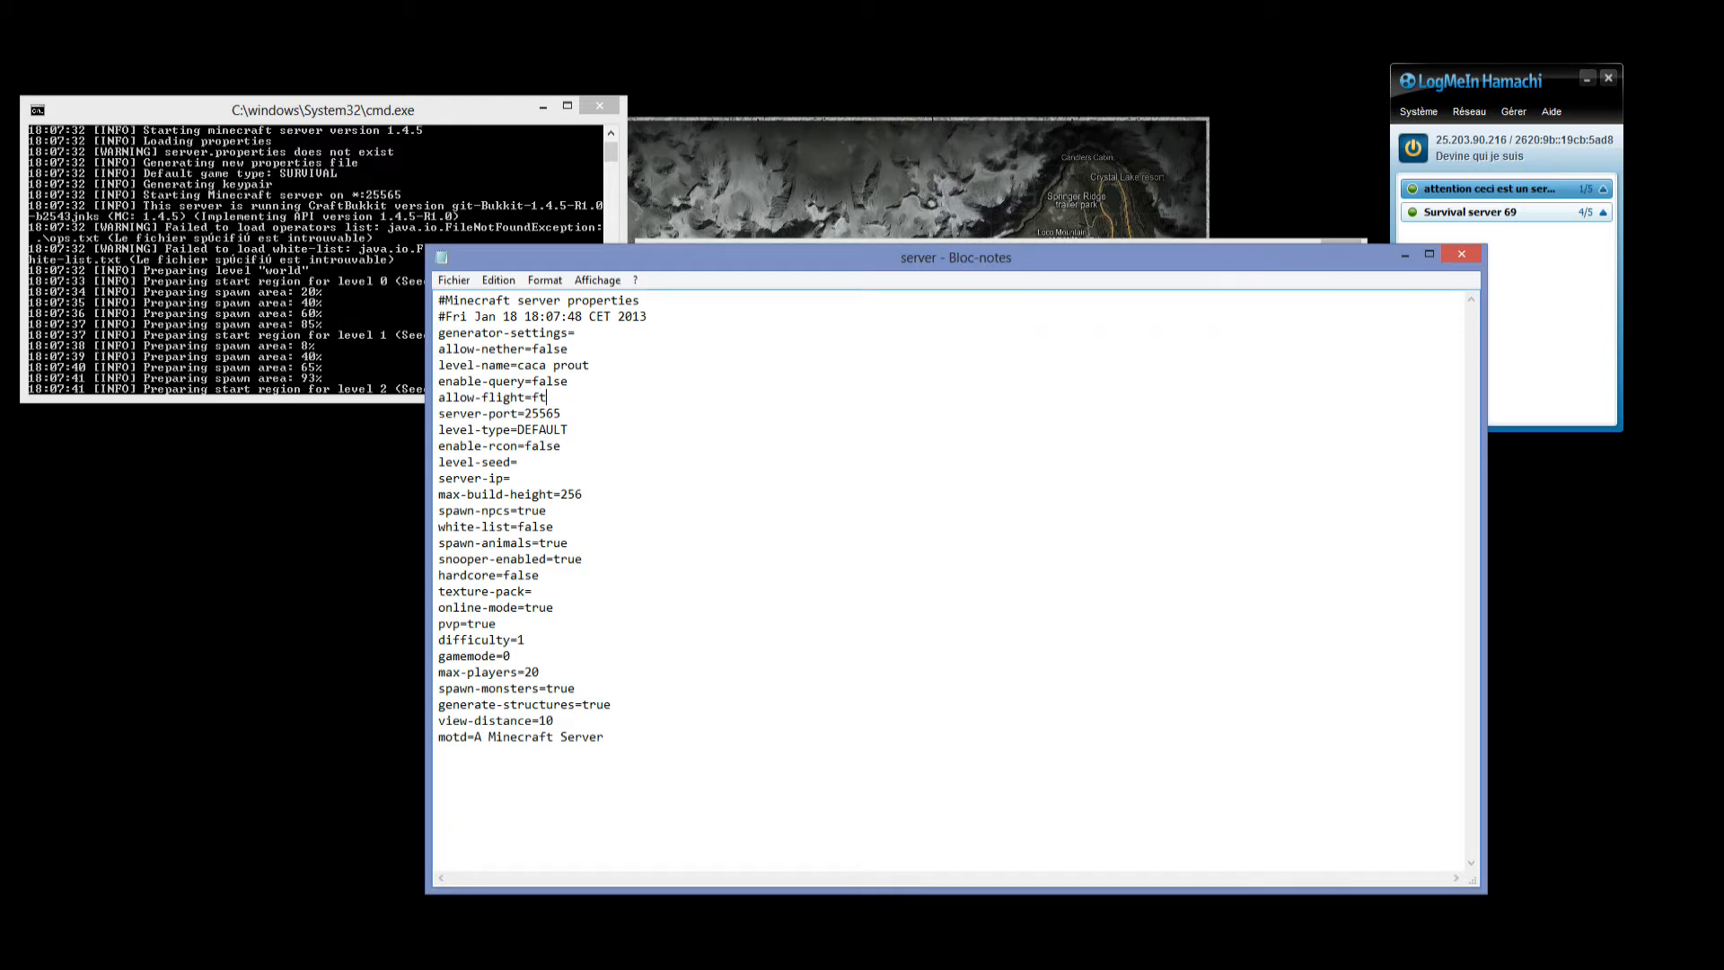
{"action": "key", "text": "BackSpace"}
{"action": "key", "text": "BackSpace"}
{"action": "key", "text": "BackSpace"}
{"action": "key", "text": "BackSpace"}
{"action": "key", "text": "BackSpace"}
{"action": "type", "text": "true"}
Replace the level-type value in the server properties with SUPERPLAT.
{"action": "left_click_drag", "start_coordinate": [561, 414], "coordinate": [518, 429]}
{"action": "left_click", "coordinate": [562, 398]}
{"action": "type", "text": "SUPERPLAT"}
{"action": "key", "text": "BackSpace"}
{"action": "key", "text": "BackSpace"}
{"action": "key", "text": "BackSpace"}
{"action": "key", "text": "BackSpace"}
{"action": "key", "text": "BackSpace"}
{"action": "key", "text": "BackSpace"}
{"action": "key", "text": "BackSpace"}
{"action": "key", "text": "BackSpace"}
{"action": "key", "text": "BackSpace"}
{"action": "type", "text": "SUPERPLAT"}
Bring the LogMeIn Hamachi window closer and paste its IPv4 address, 25.203.90.216, as the server-ip value.
{"action": "key", "text": "shift+Left"}
{"action": "key", "text": "shift+Left"}
{"action": "key", "text": "shift+Left"}
{"action": "key", "text": "shift+Left"}
{"action": "key", "text": "shift+Left"}
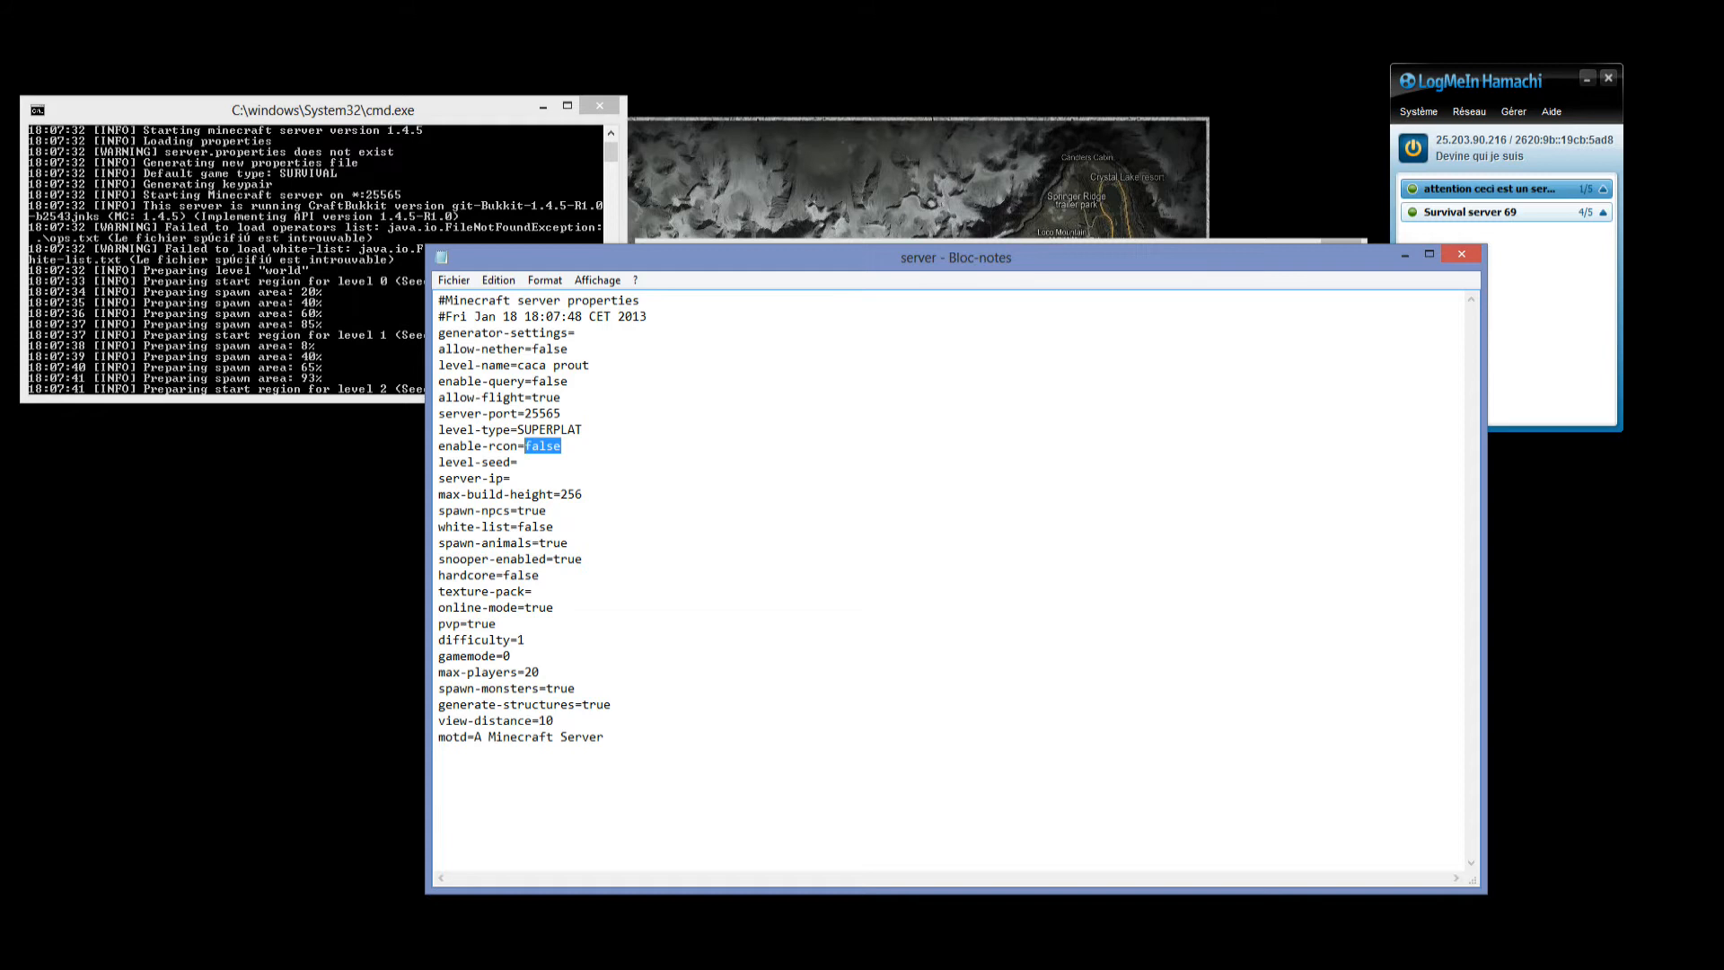
{"action": "left_click", "coordinate": [511, 478]}
{"action": "left_click_drag", "start_coordinate": [511, 478], "coordinate": [438, 462]}
{"action": "left_click_drag", "start_coordinate": [575, 333], "coordinate": [438, 333]}
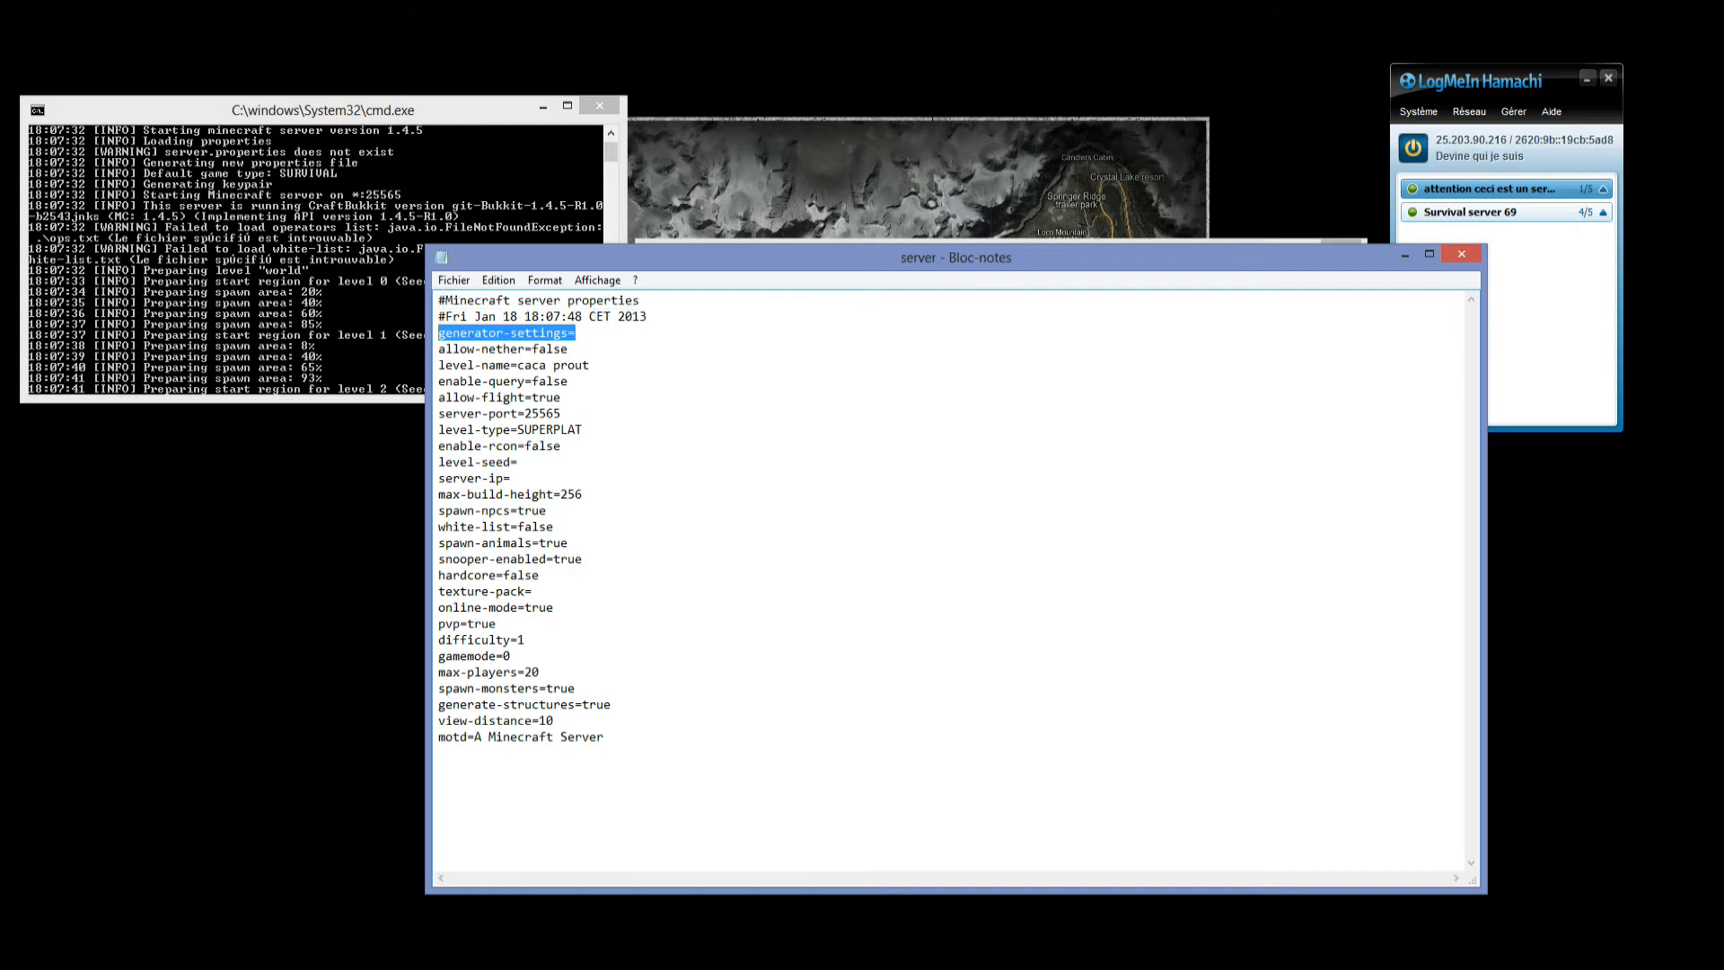
{"action": "left_click", "coordinate": [511, 479]}
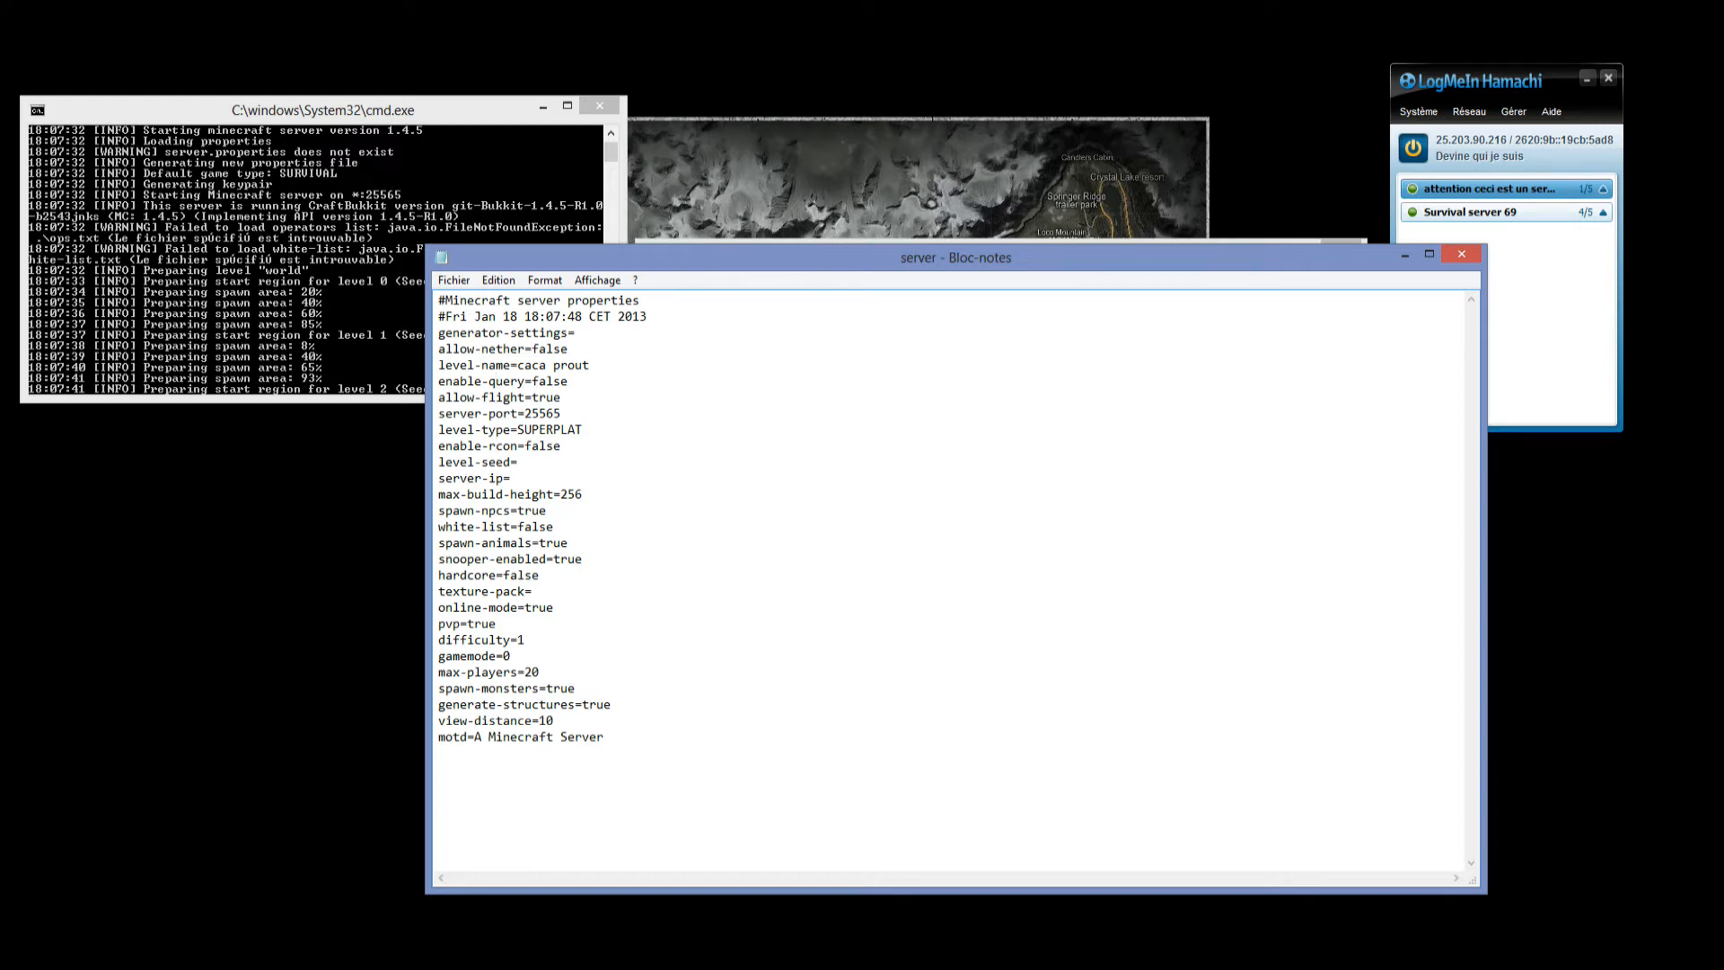
{"action": "key", "text": "ctrl+shift+Left"}
{"action": "left_click_drag", "start_coordinate": [1482, 82], "coordinate": [1256, 121]}
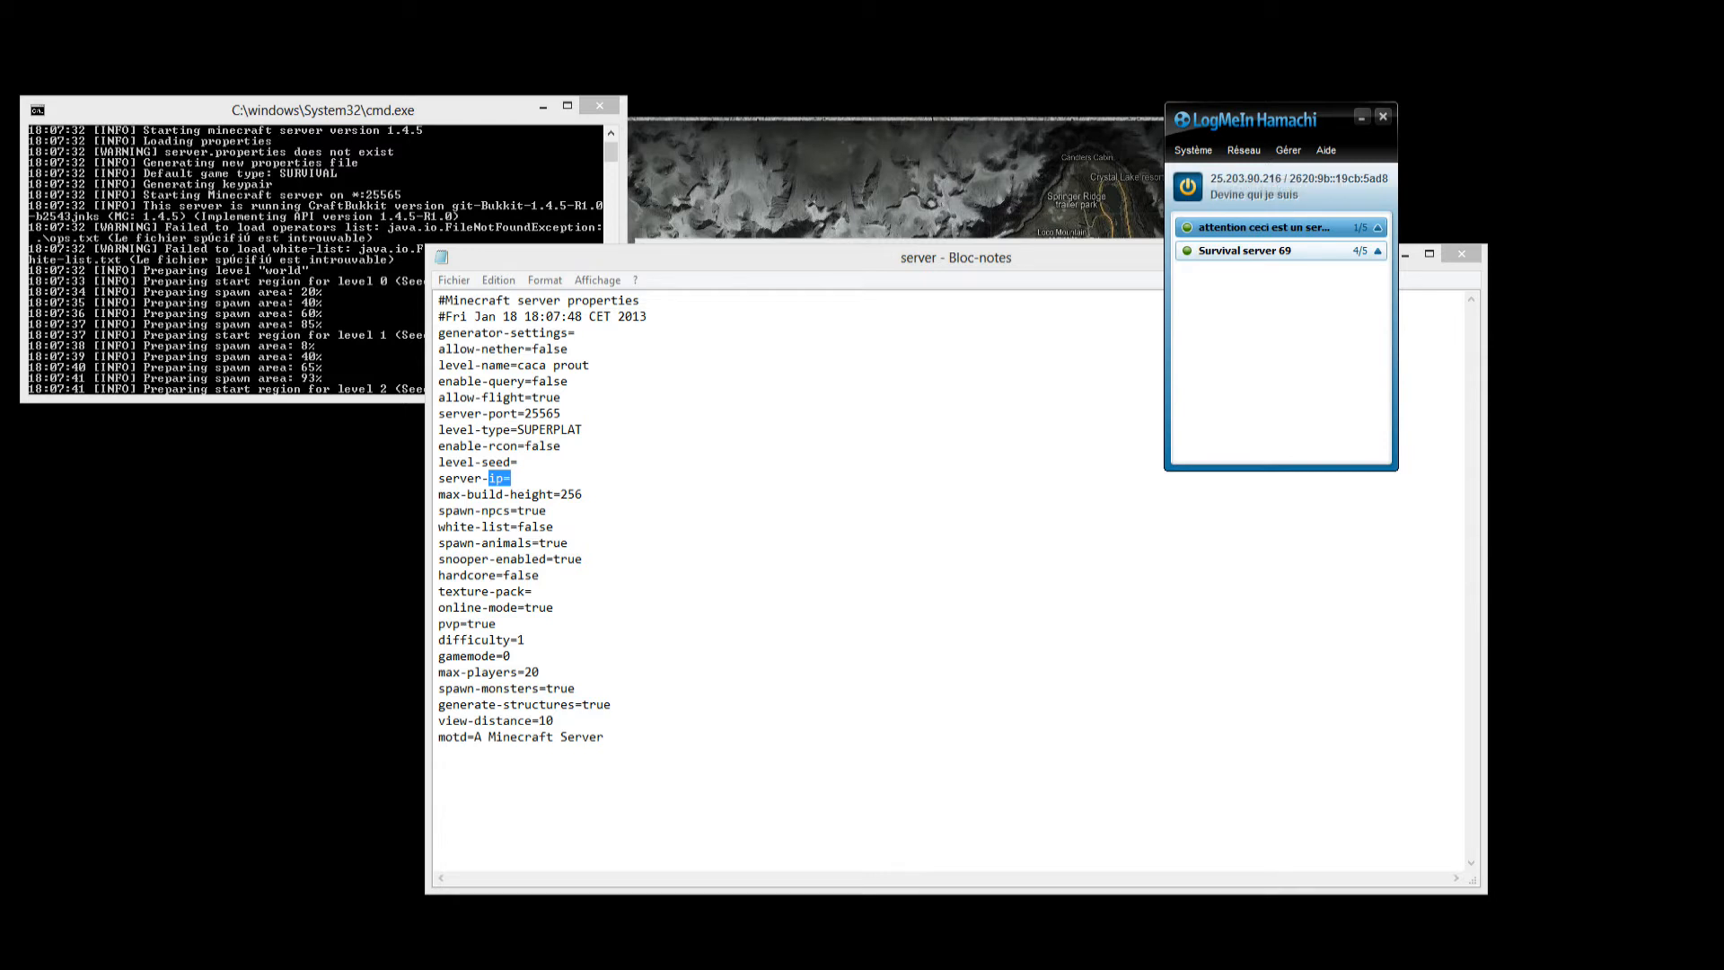
{"action": "left_click", "coordinate": [512, 478]}
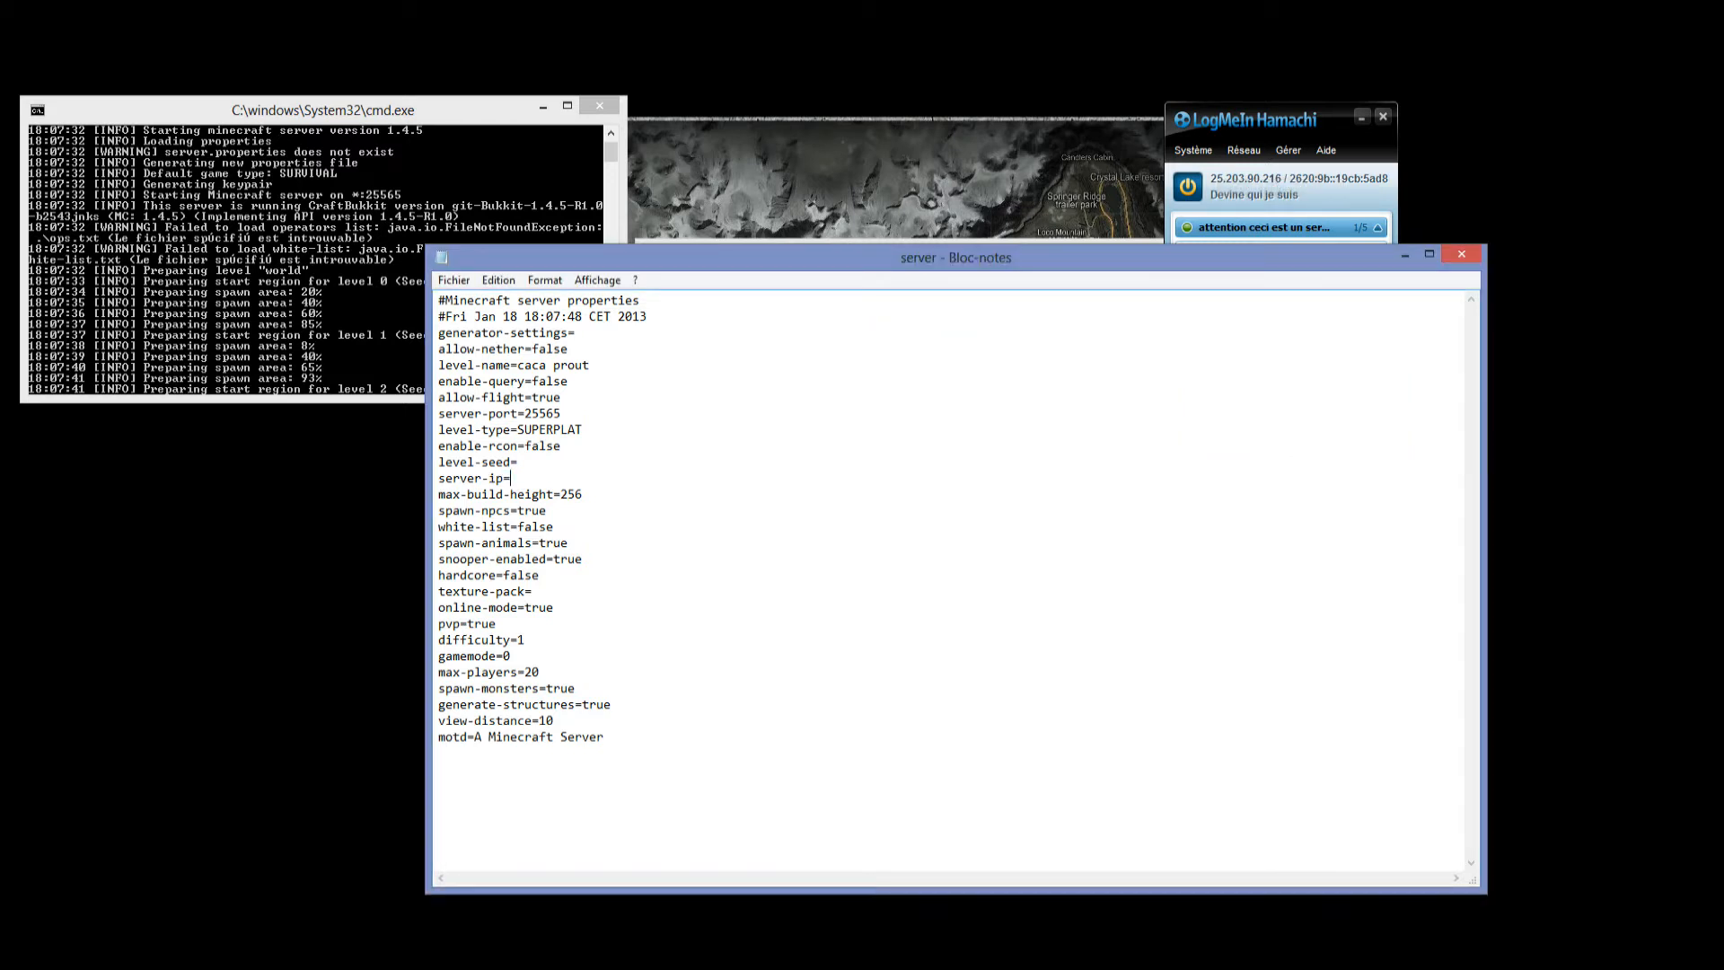
{"action": "type", "text": "25.203.90.216"}
Set white-list to true and spawn-animals to false in the server properties.
{"action": "mouse_move", "coordinate": [604, 479]}
{"action": "left_mouse_down"}
{"action": "mouse_move", "coordinate": [497, 478]}
{"action": "mouse_move", "coordinate": [605, 478]}
{"action": "left_mouse_up"}
{"action": "left_click_drag", "start_coordinate": [584, 495], "coordinate": [518, 527]}
{"action": "left_click", "coordinate": [585, 494]}
{"action": "left_click", "coordinate": [554, 527]}
{"action": "type", "text": "TRUE"}
{"action": "key", "text": "BackSpace"}
{"action": "key", "text": "BackSpace"}
{"action": "key", "text": "BackSpace"}
{"action": "key", "text": "BackSpace"}
{"action": "type", "text": "true"}
{"action": "left_click_drag", "start_coordinate": [569, 543], "coordinate": [540, 543]}
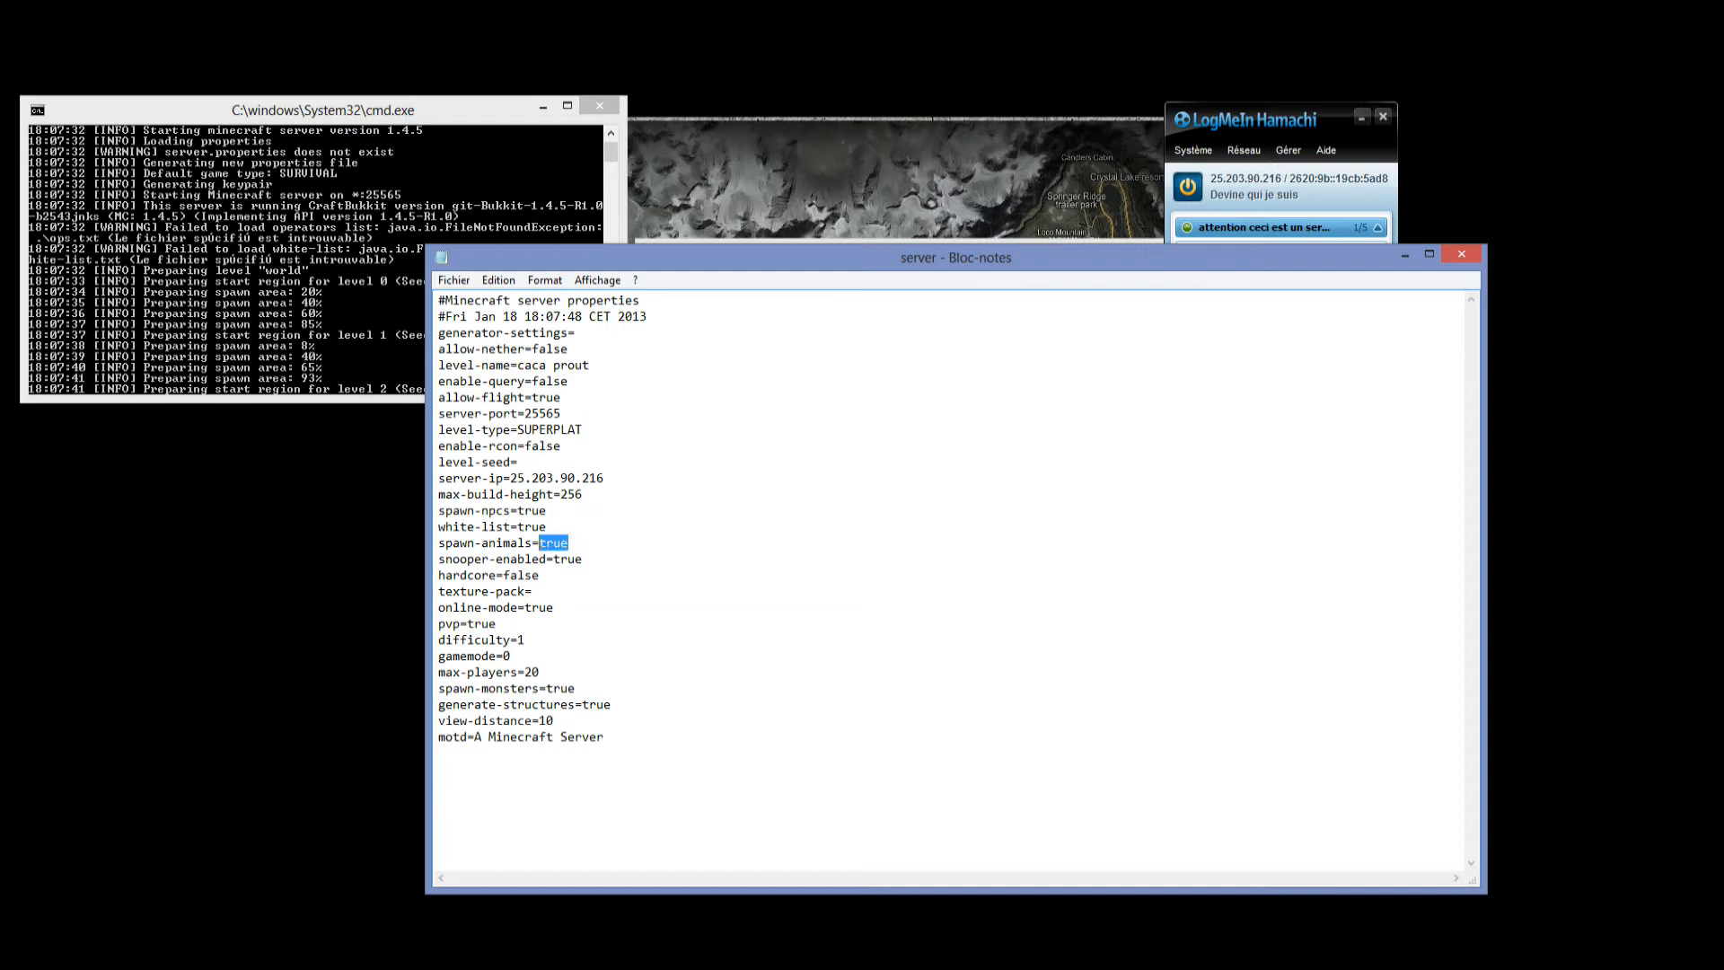
{"action": "type", "text": "false"}
Set online-mode to false, leaving the snooper, hardcore and texture-pack entries as they are.
{"action": "left_click_drag", "start_coordinate": [490, 560], "coordinate": [438, 560]}
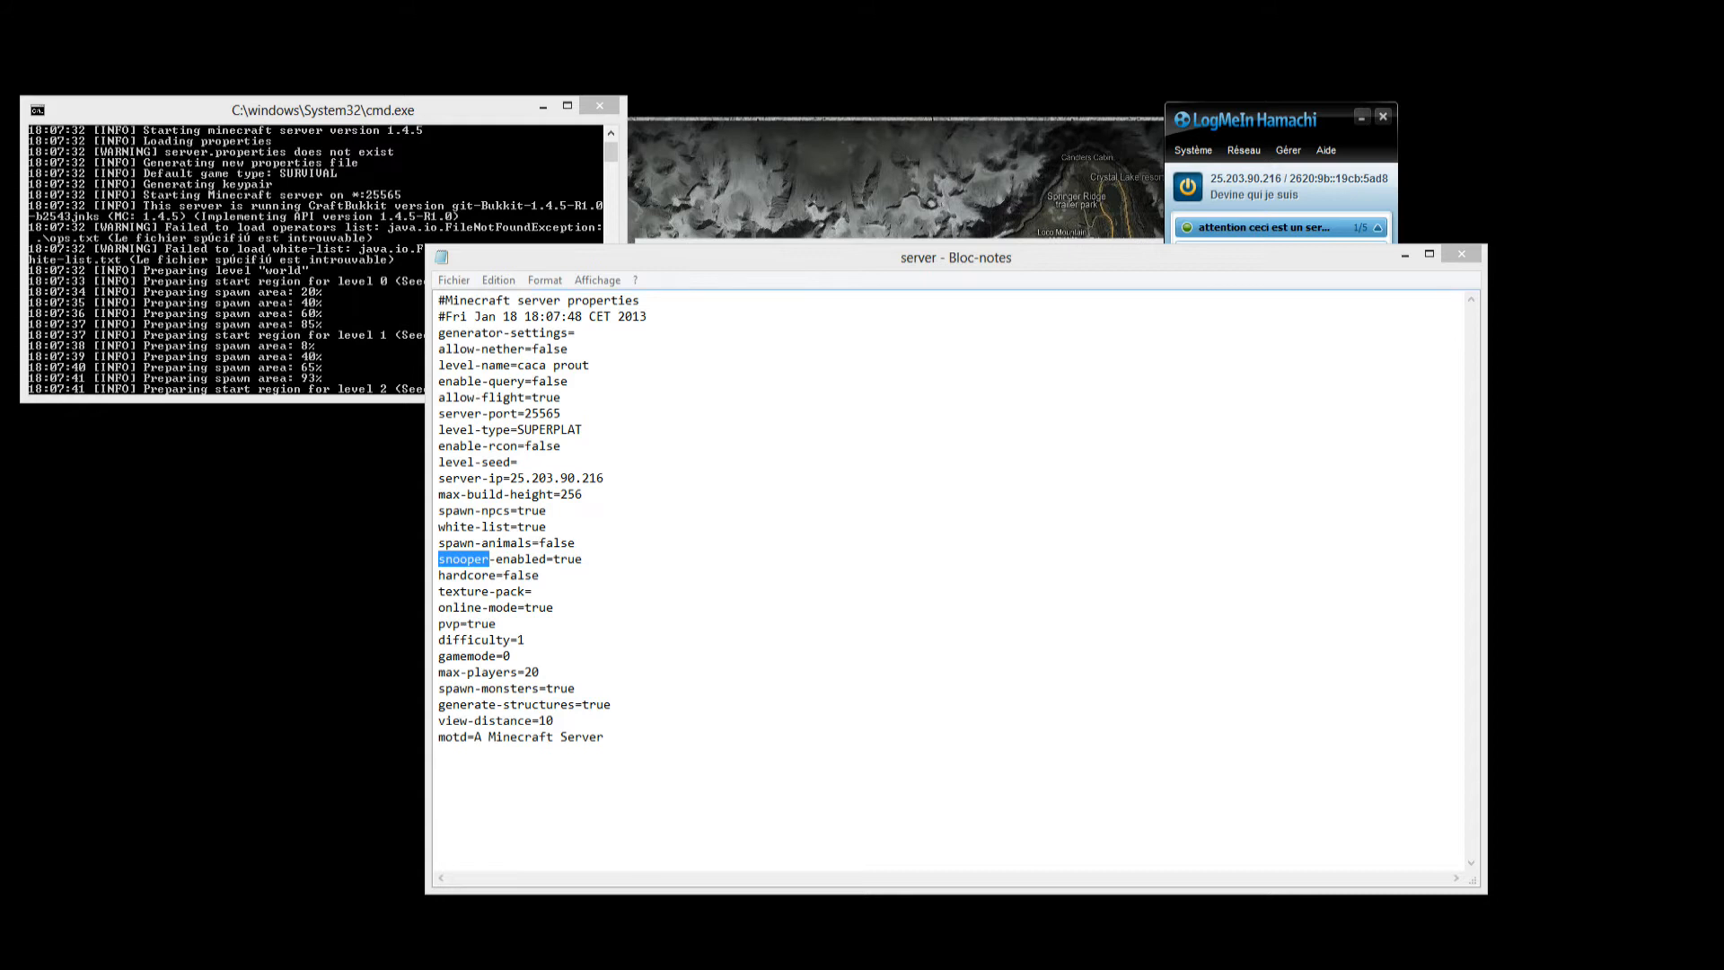
{"action": "left_click", "coordinate": [605, 478]}
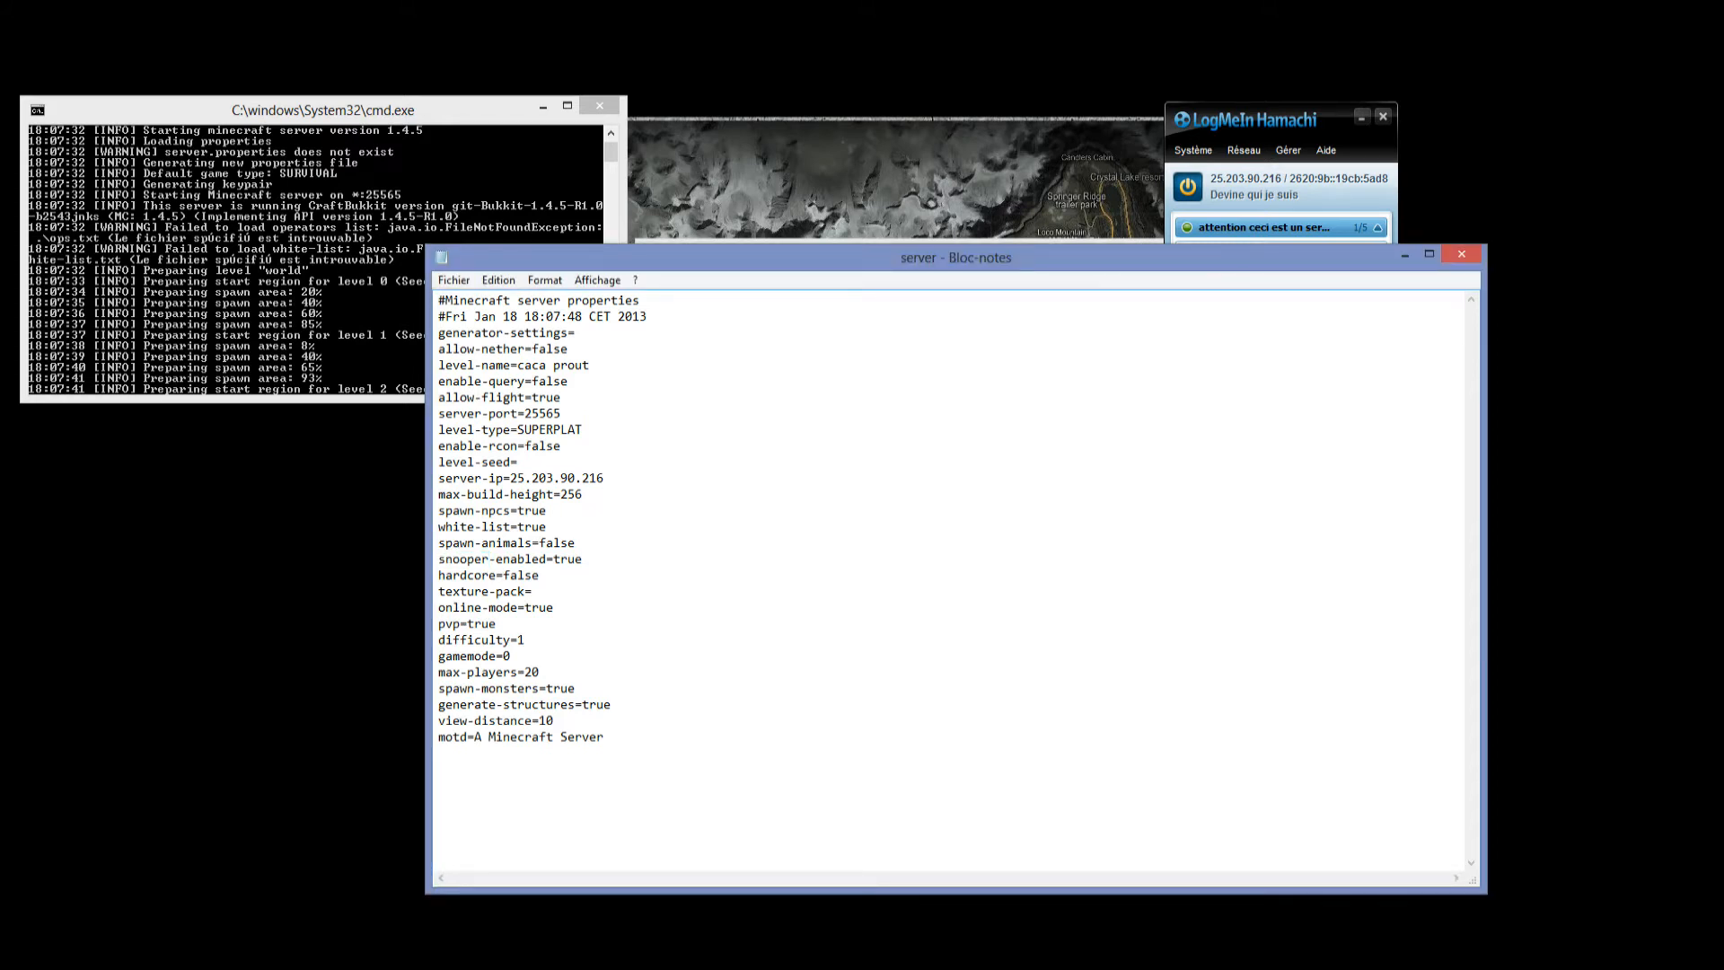
{"action": "left_click_drag", "start_coordinate": [438, 592], "coordinate": [504, 575]}
{"action": "left_click", "coordinate": [532, 591]}
{"action": "key", "text": "Down"}
{"action": "key", "text": "End"}
{"action": "key", "text": "shift+Left"}
{"action": "key", "text": "shift+Left"}
{"action": "key", "text": "shift+Left"}
{"action": "key", "text": "shift+Left"}
{"action": "type", "text": "false"}
Keep pvp as it is, enter 1 for difficulty and set gamemode to 1.
{"action": "key", "text": "shift+Left"}
{"action": "key", "text": "shift+Left"}
{"action": "key", "text": "shift+Left"}
{"action": "key", "text": "shift+Left"}
{"action": "key", "text": "Right"}
{"action": "key", "text": "shift+Up"}
{"action": "key", "text": "shift+Down"}
{"action": "key", "text": "shift+Left"}
{"action": "type", "text": "2"}
{"action": "key", "text": "BackSpace"}
{"action": "type", "text": "1"}
{"action": "key", "text": "shift+Left"}
{"action": "type", "text": "1"}
Raise max-players to 200 in the server properties.
{"action": "mouse_move", "coordinate": [540, 672]}
{"action": "left_mouse_down"}
{"action": "mouse_move", "coordinate": [526, 687]}
{"action": "mouse_move", "coordinate": [514, 657]}
{"action": "mouse_move", "coordinate": [532, 672]}
{"action": "left_mouse_up"}
{"action": "left_click", "coordinate": [541, 673]}
{"action": "left_click", "coordinate": [541, 673]}
{"action": "type", "text": "0"}
Set both spawn-monsters and generate-structures to false in the server properties.
{"action": "left_click_drag", "start_coordinate": [576, 688], "coordinate": [546, 688]}
{"action": "type", "text": "false"}
{"action": "key", "text": "shift+Left"}
{"action": "key", "text": "shift+Left"}
{"action": "key", "text": "shift+Left"}
{"action": "key", "text": "shift+Left"}
{"action": "type", "text": "flase"}
Replace the motd text with Serveur de caca prout.
{"action": "left_click_drag", "start_coordinate": [605, 736], "coordinate": [475, 736]}
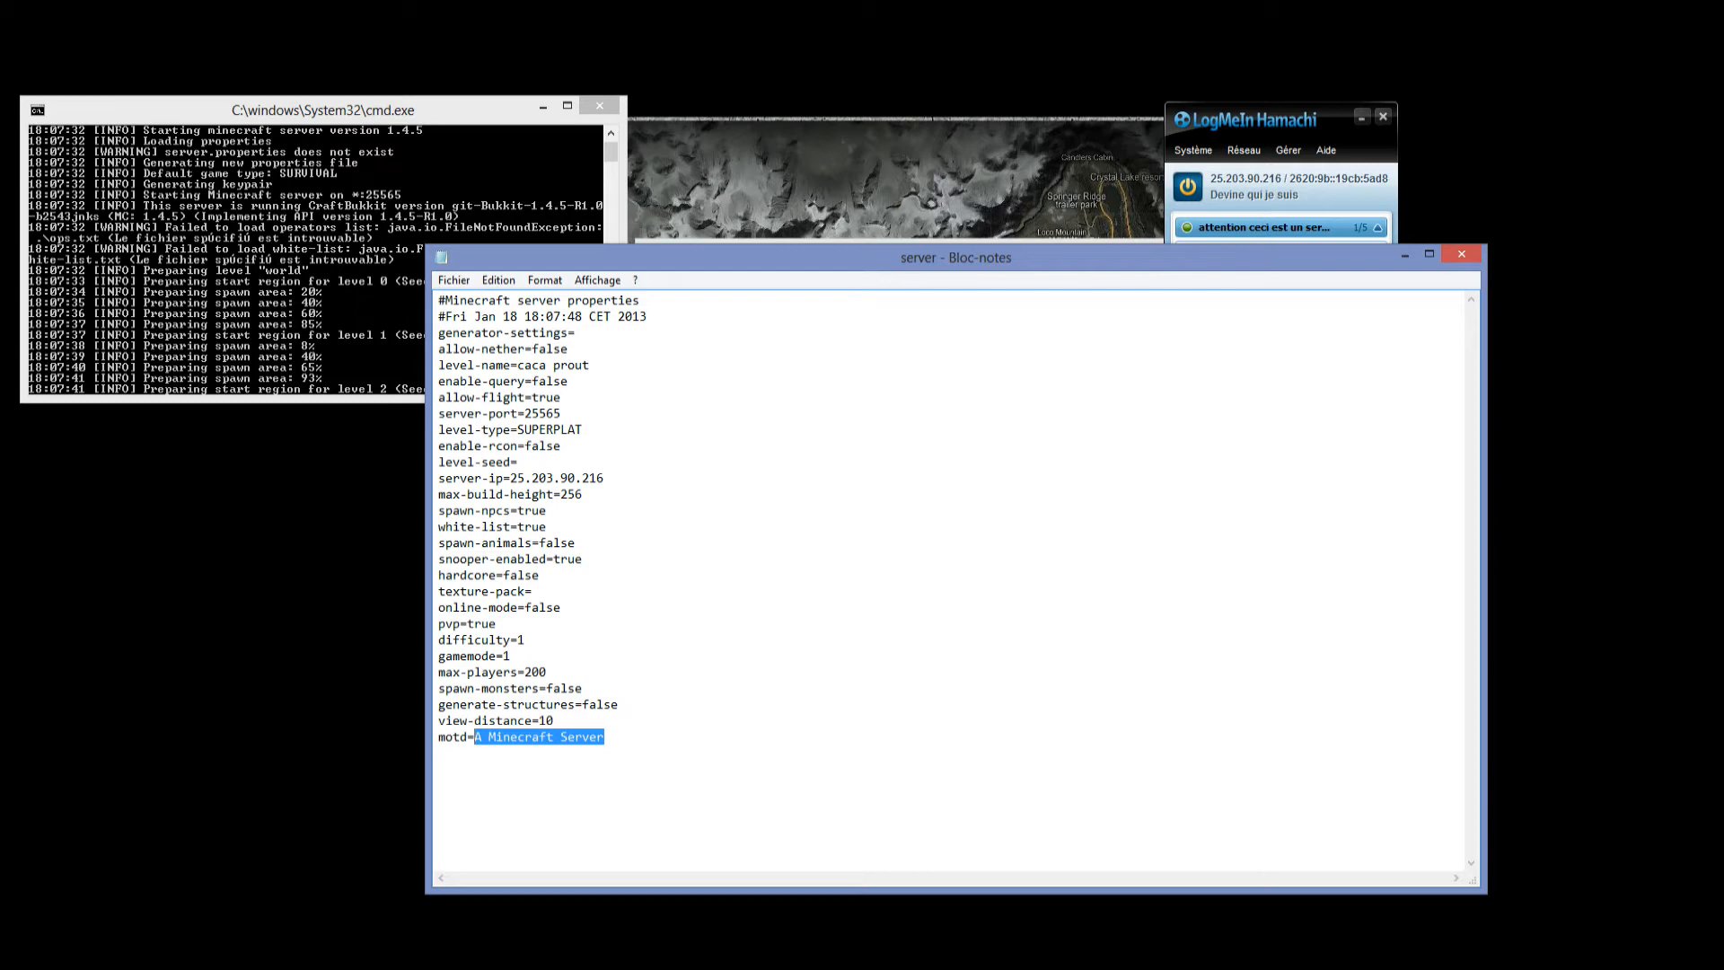
{"action": "type", "text": "Ser"}
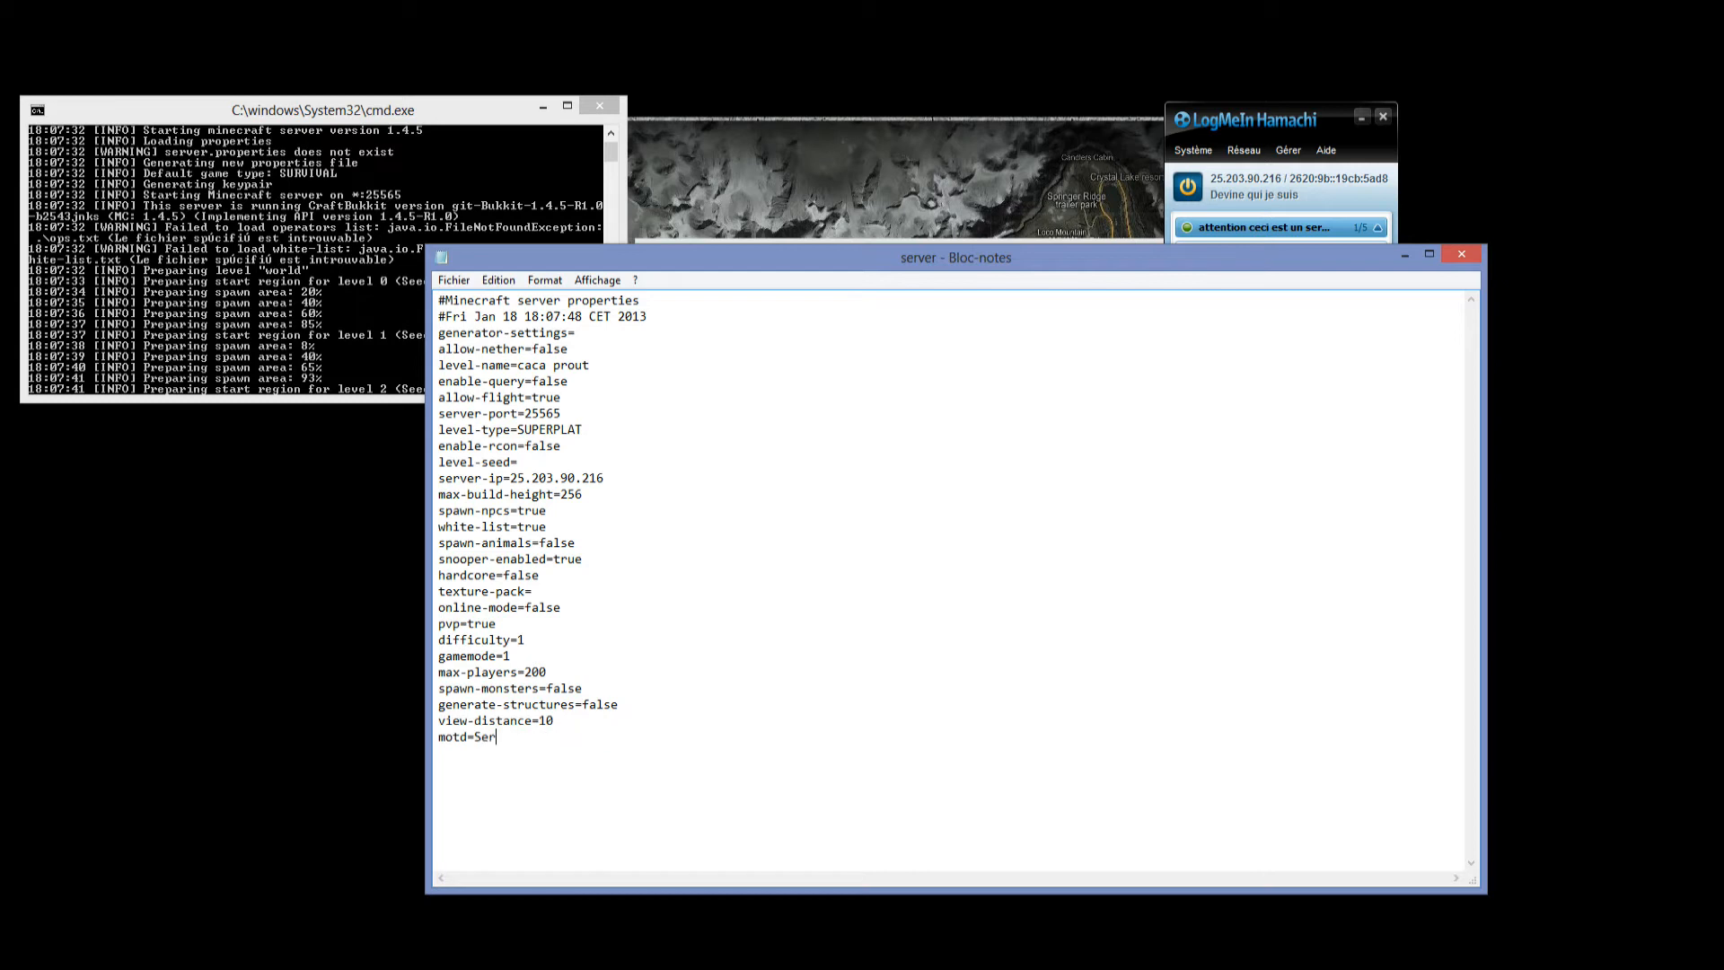
{"action": "type", "text": "veur de cacz"}
{"action": "key", "text": "BackSpace"}
{"action": "type", "text": "a prout"}
Close the server properties file and save its changes.
{"action": "left_click_drag", "start_coordinate": [467, 528], "coordinate": [546, 527]}
{"action": "left_click", "coordinate": [548, 528]}
{"action": "left_click", "coordinate": [1462, 254]}
{"action": "left_click", "coordinate": [766, 504]}
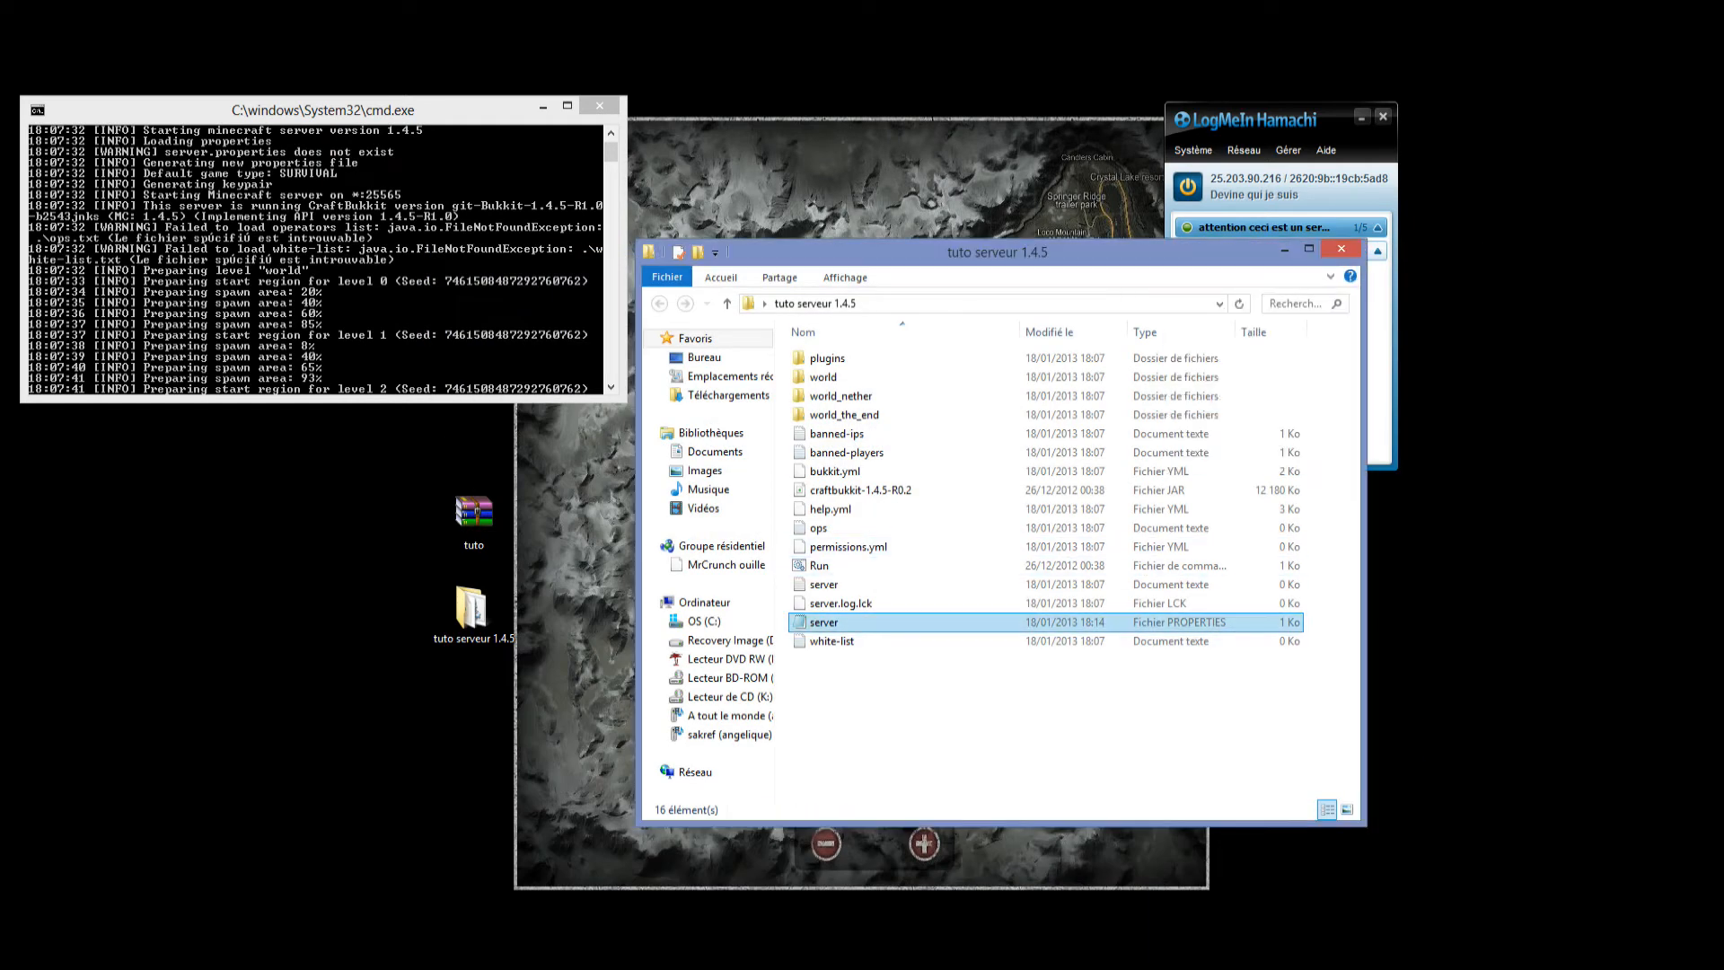
Add the player's username to the white-list text file, then save and close it.
{"action": "double_click", "coordinate": [833, 641]}
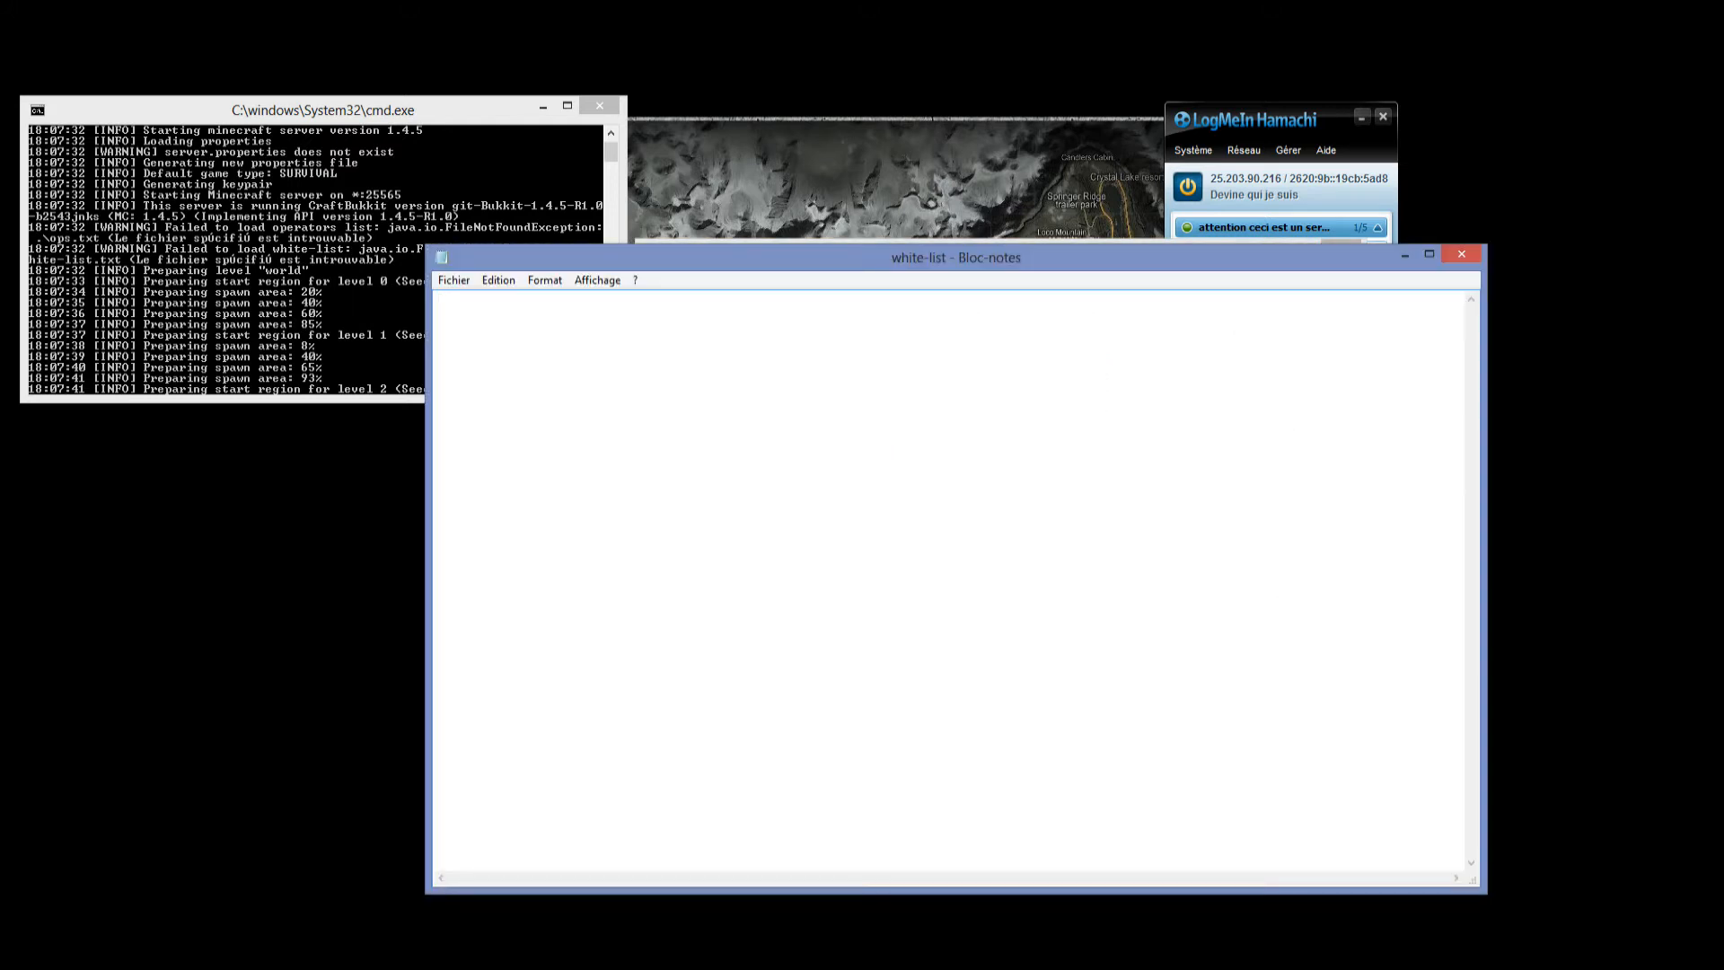
{"action": "type", "text": "crrrunch"}
{"action": "left_click", "coordinate": [1462, 254]}
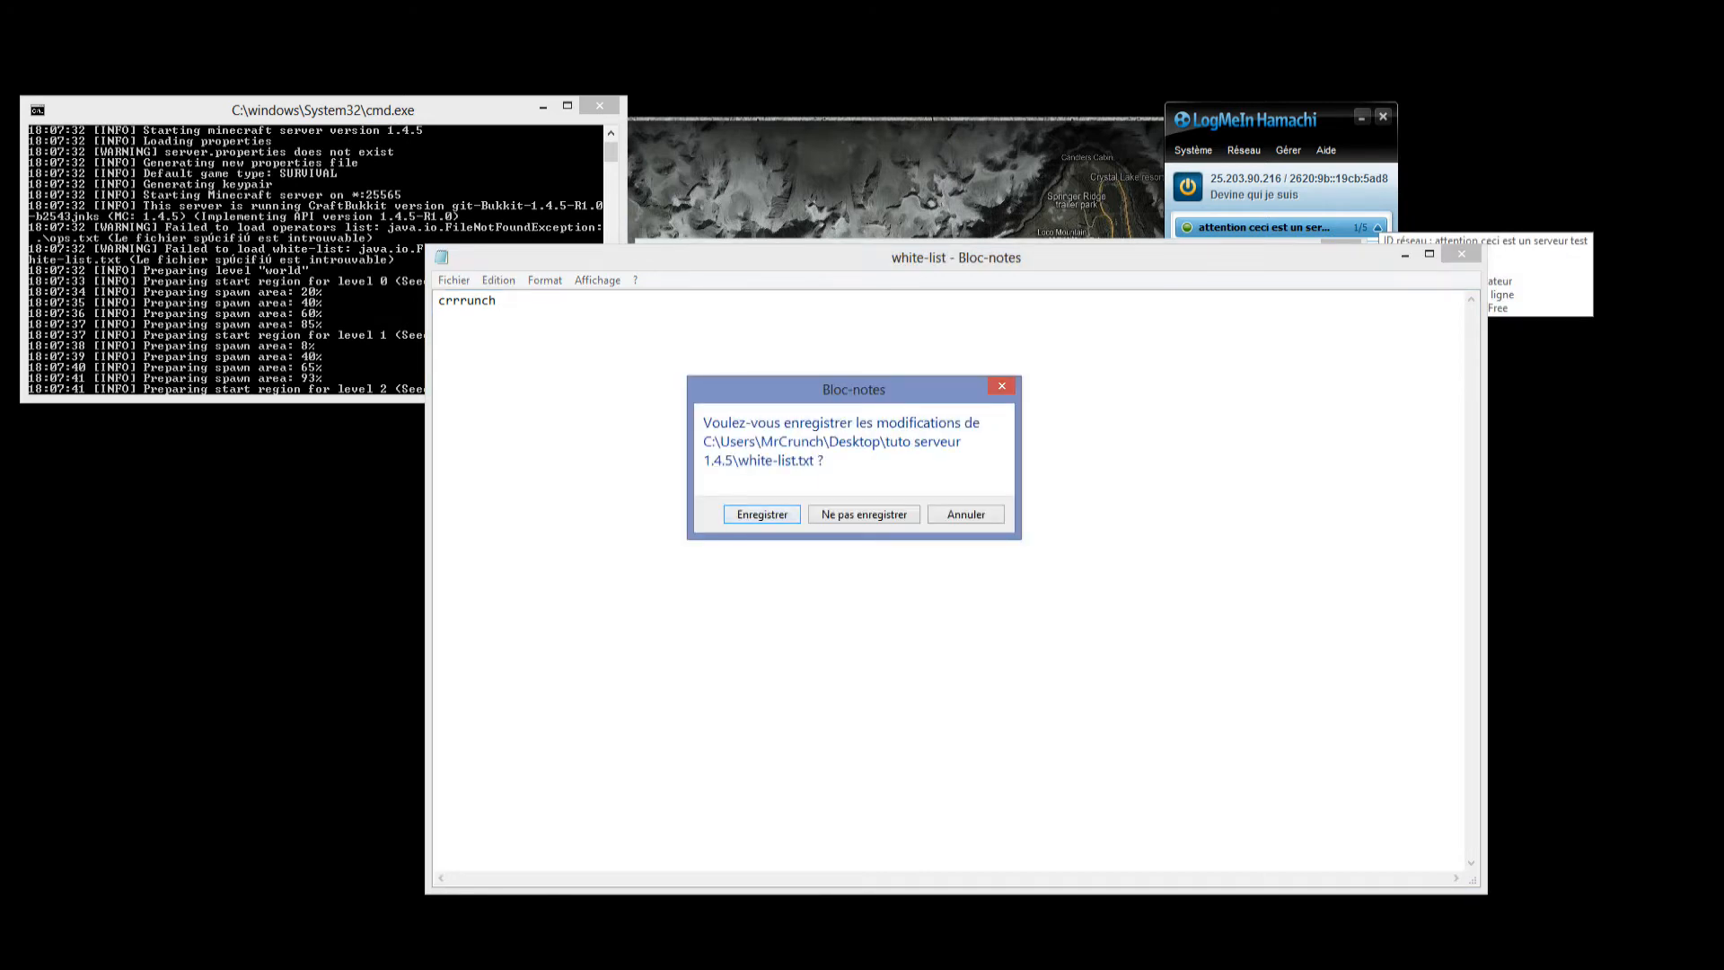
{"action": "key", "text": "Return"}
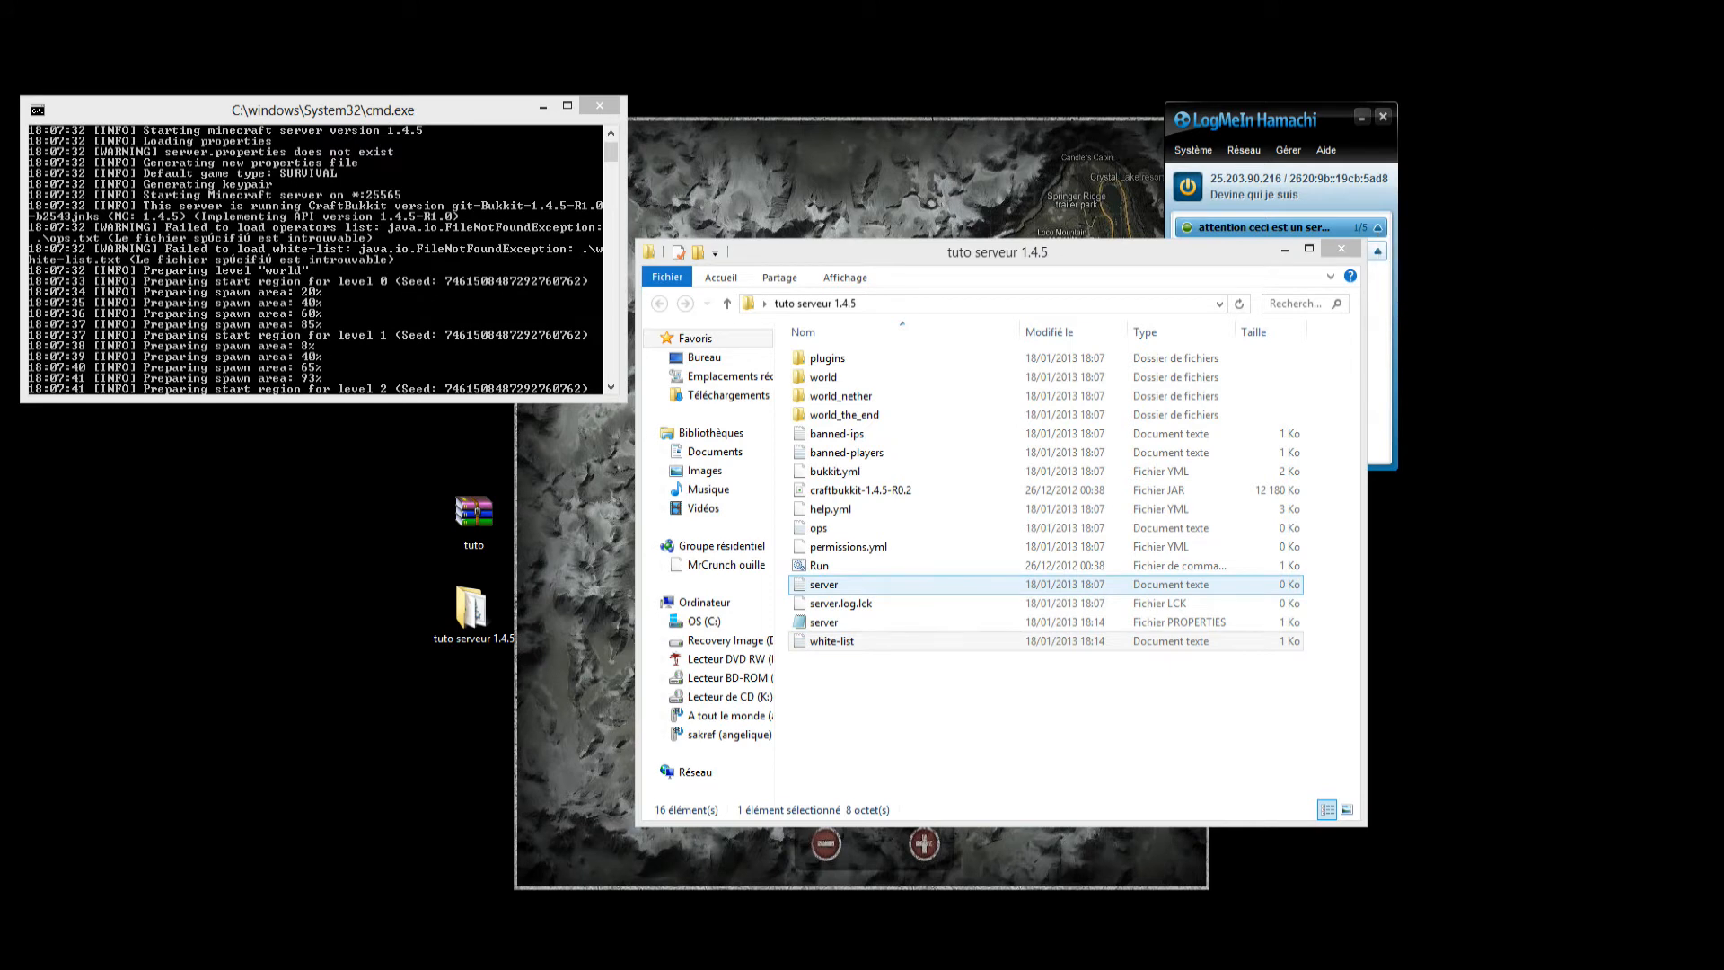
Enter the player's username in the ops text file, then save and close it.
{"action": "double_click", "coordinate": [819, 528]}
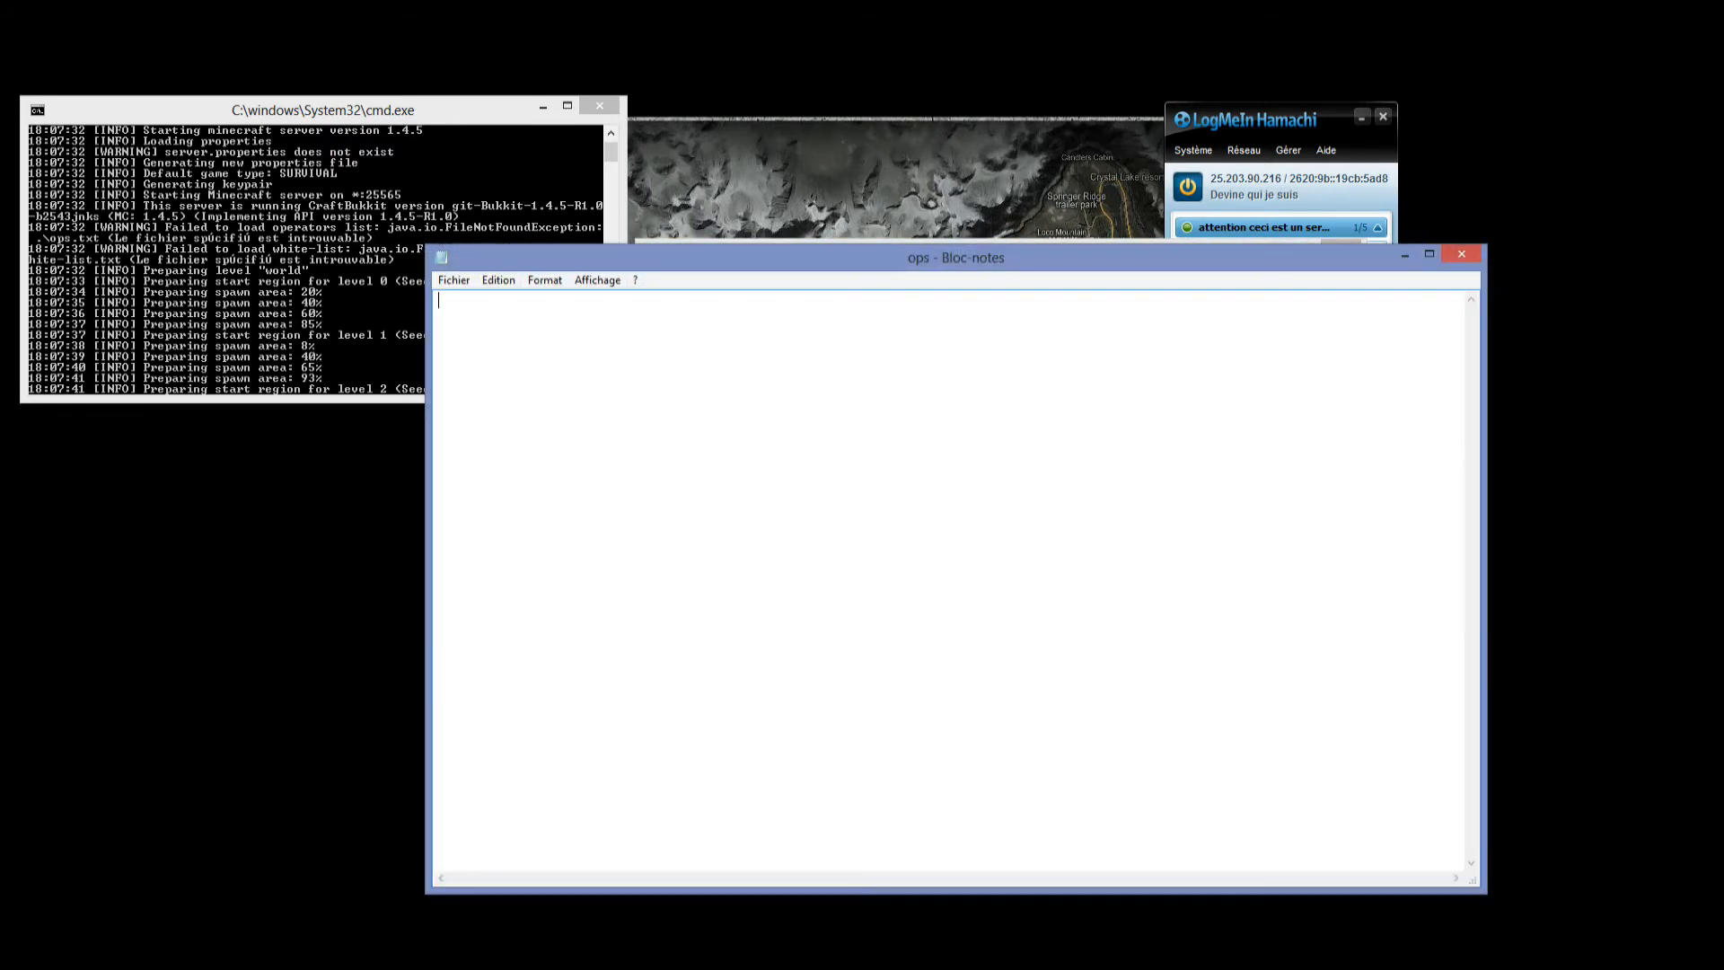
{"action": "type", "text": "crrrunch"}
{"action": "left_click", "coordinate": [1462, 254]}
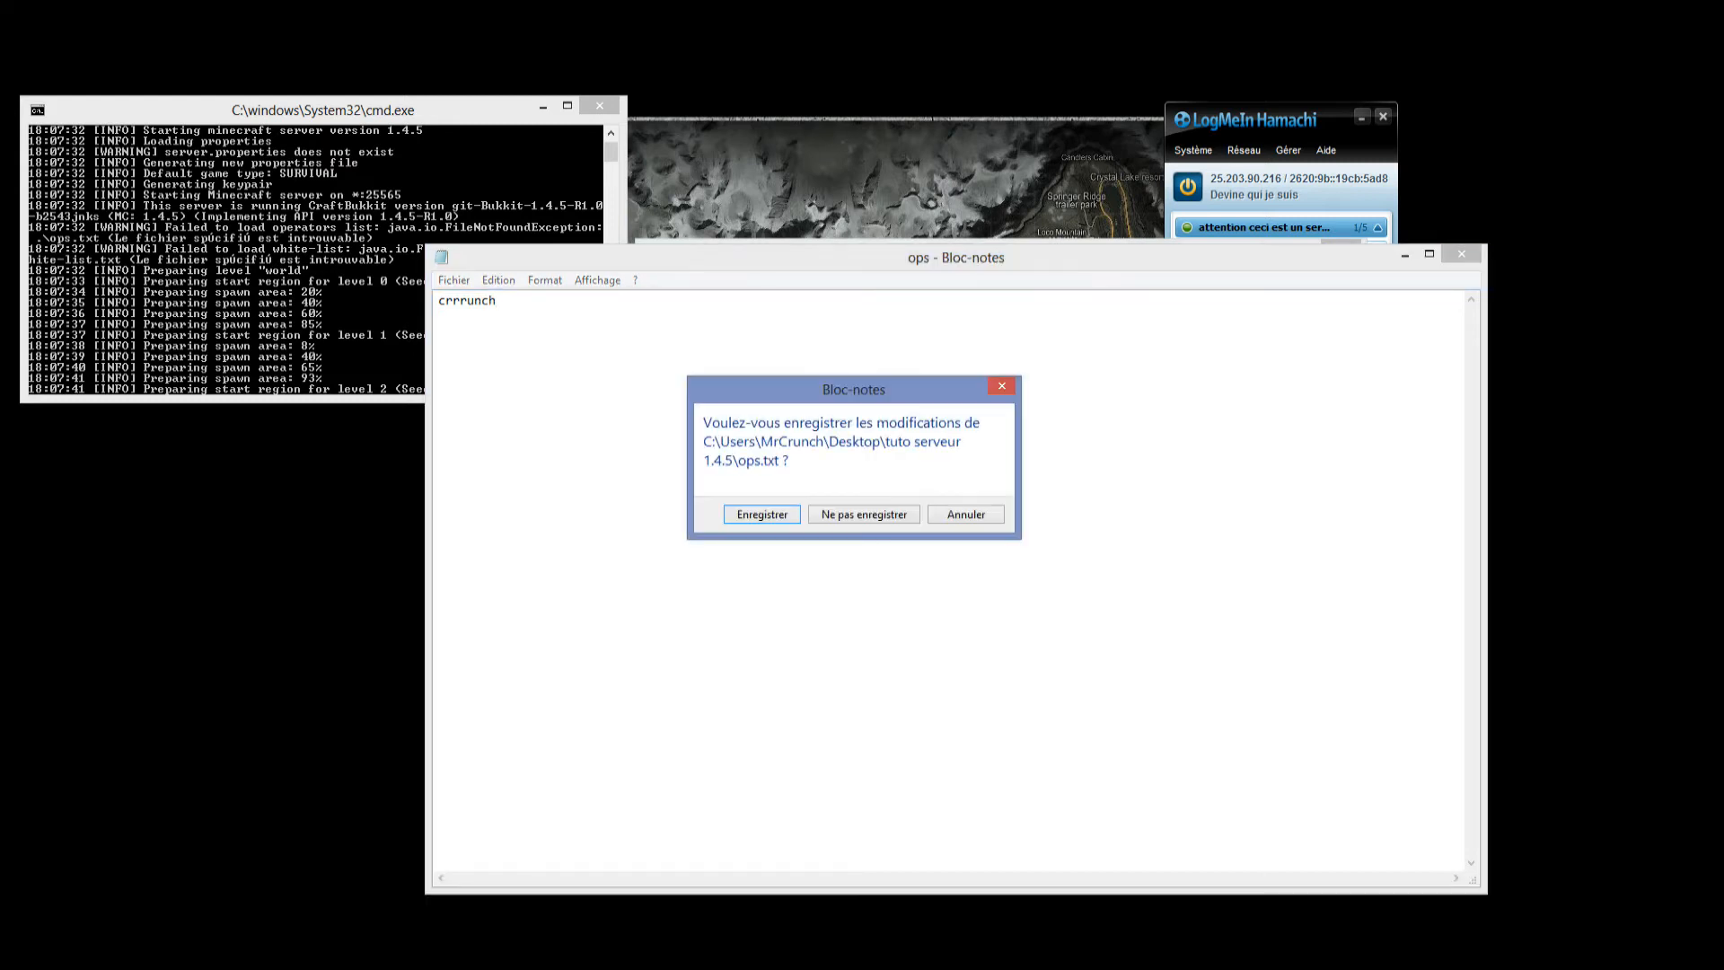
{"action": "left_click", "coordinate": [762, 513]}
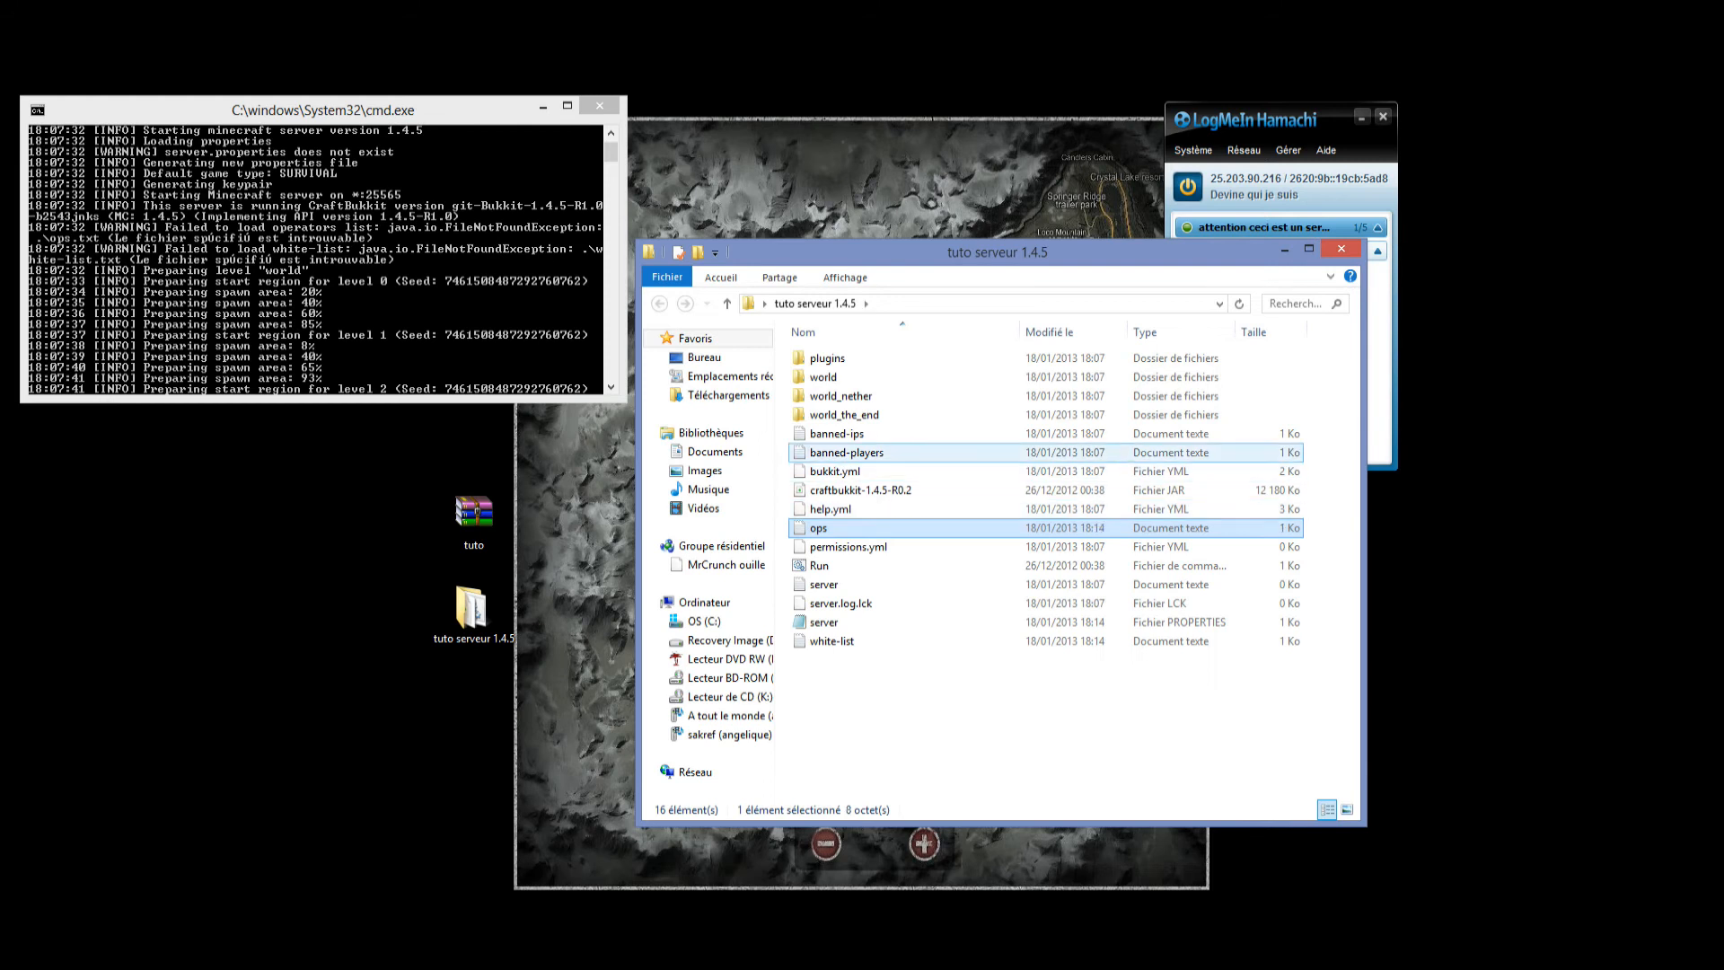
Open the banned-ips text file to check its ban entry layout, and close it again.
{"action": "left_click", "coordinate": [846, 453]}
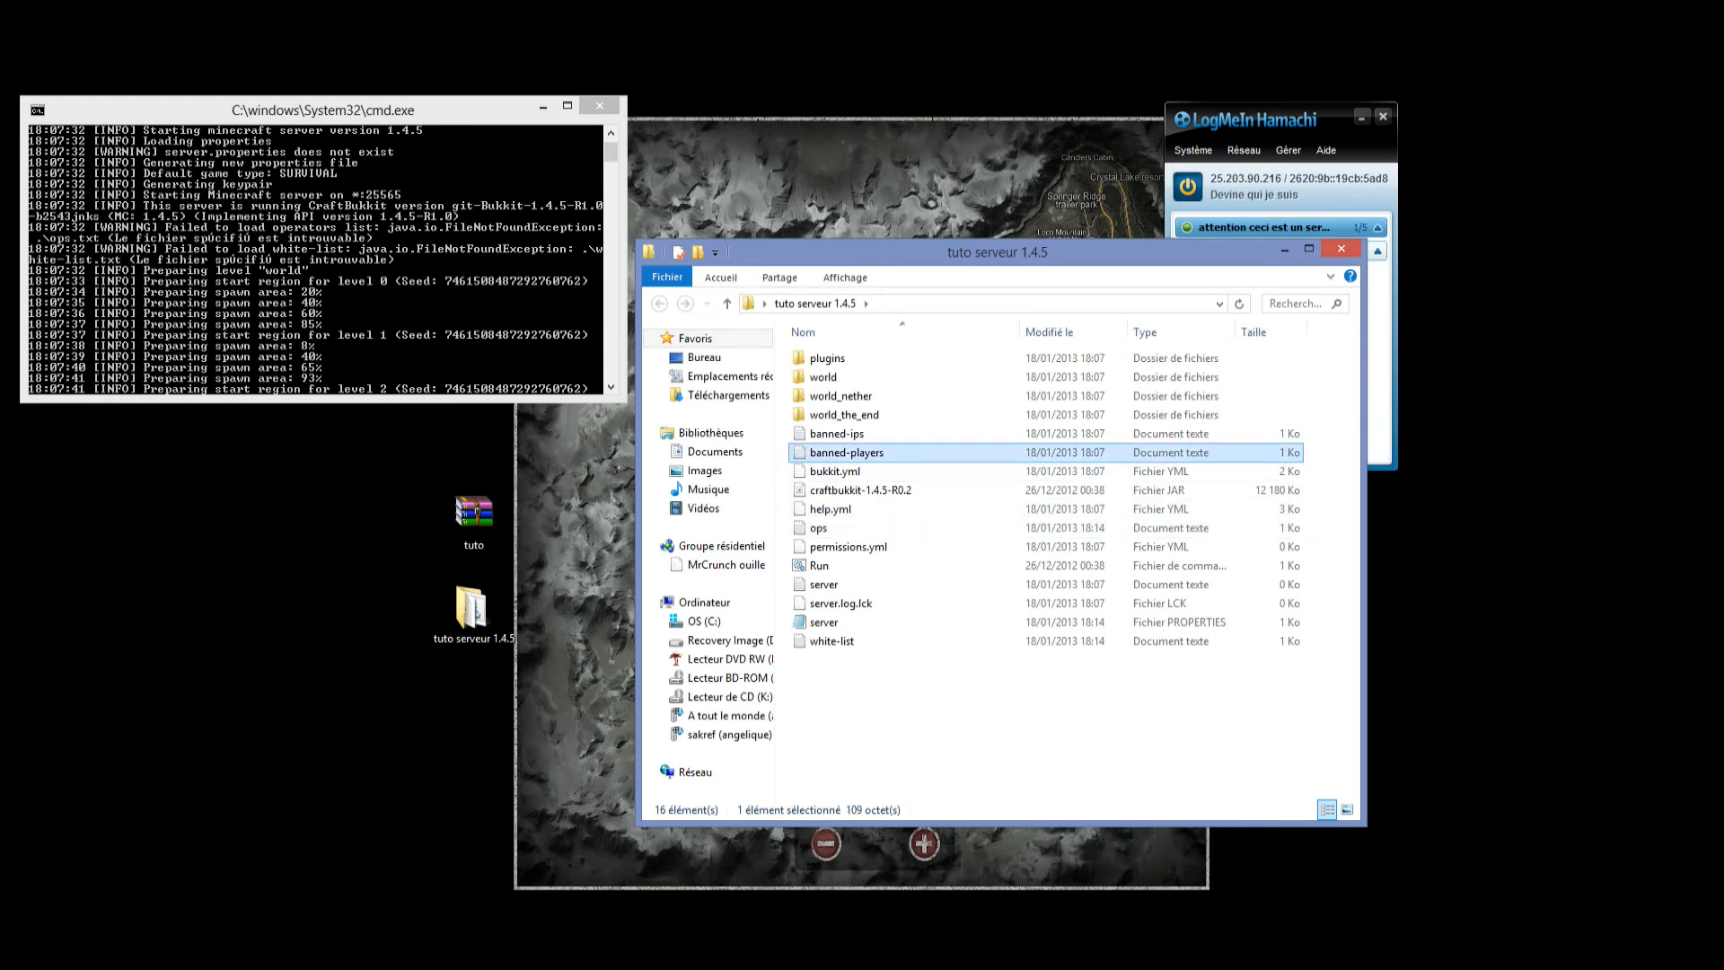
{"action": "double_click", "coordinate": [837, 435]}
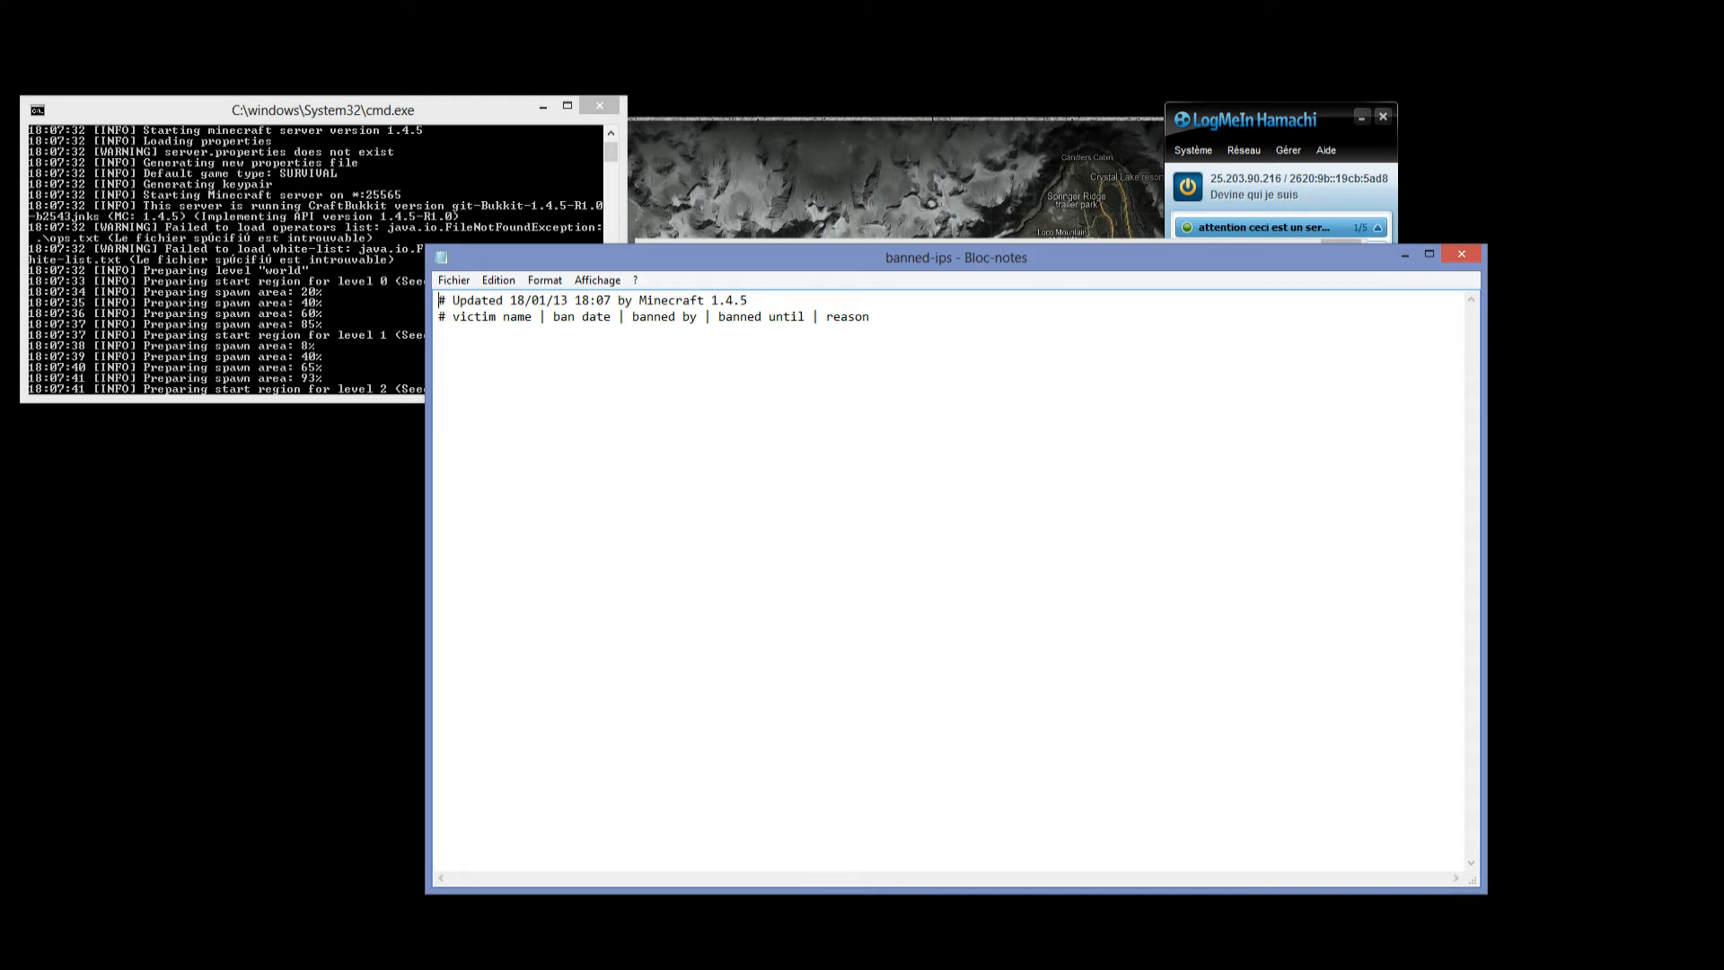
{"action": "left_click", "coordinate": [1462, 254]}
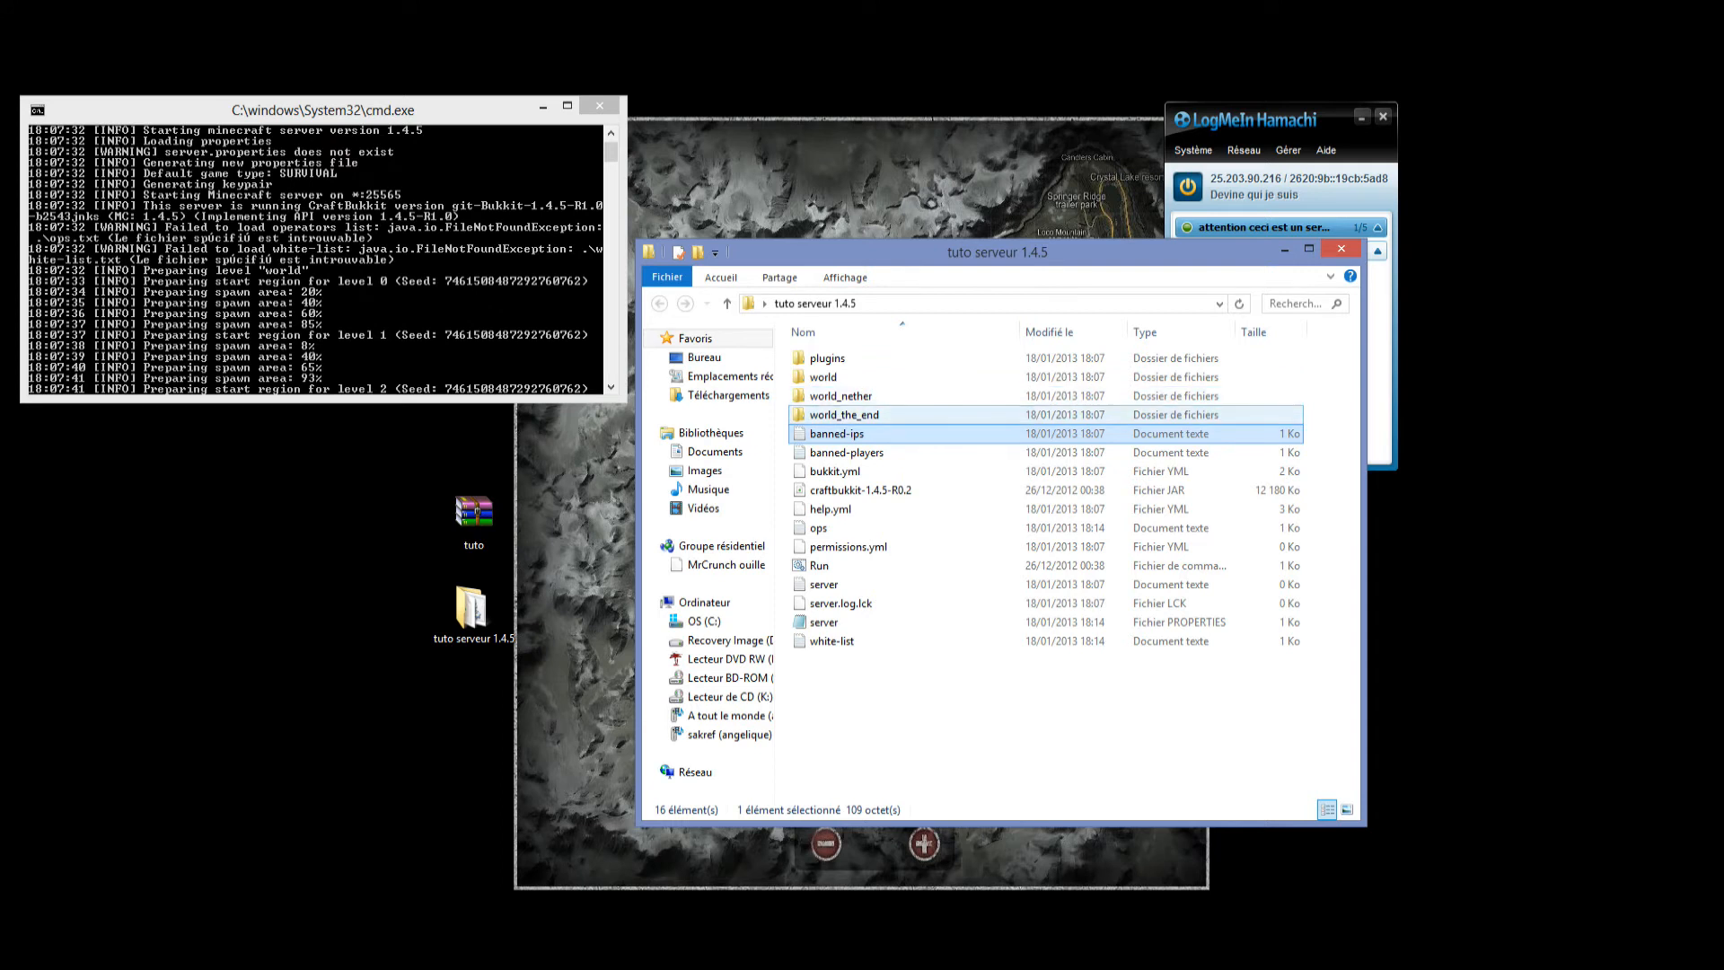
{"action": "left_click", "coordinate": [844, 415]}
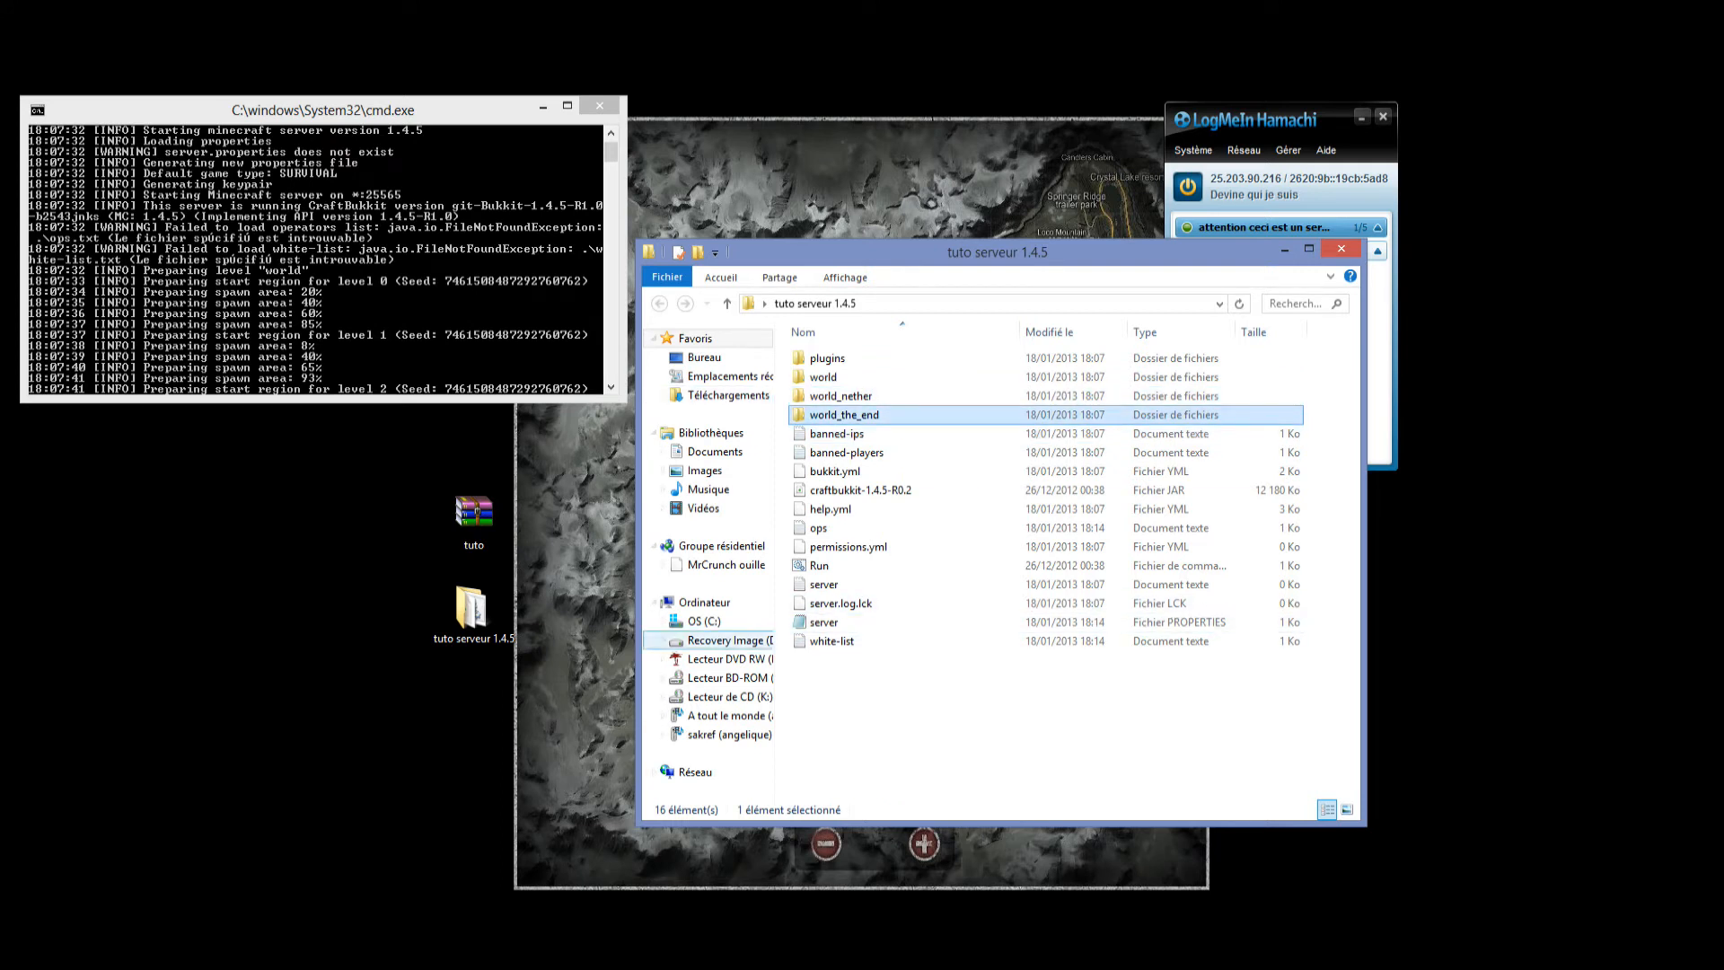
Shut down the running server with the stop command, close its console and relaunch it with the Run file.
{"action": "left_click", "coordinate": [378, 278]}
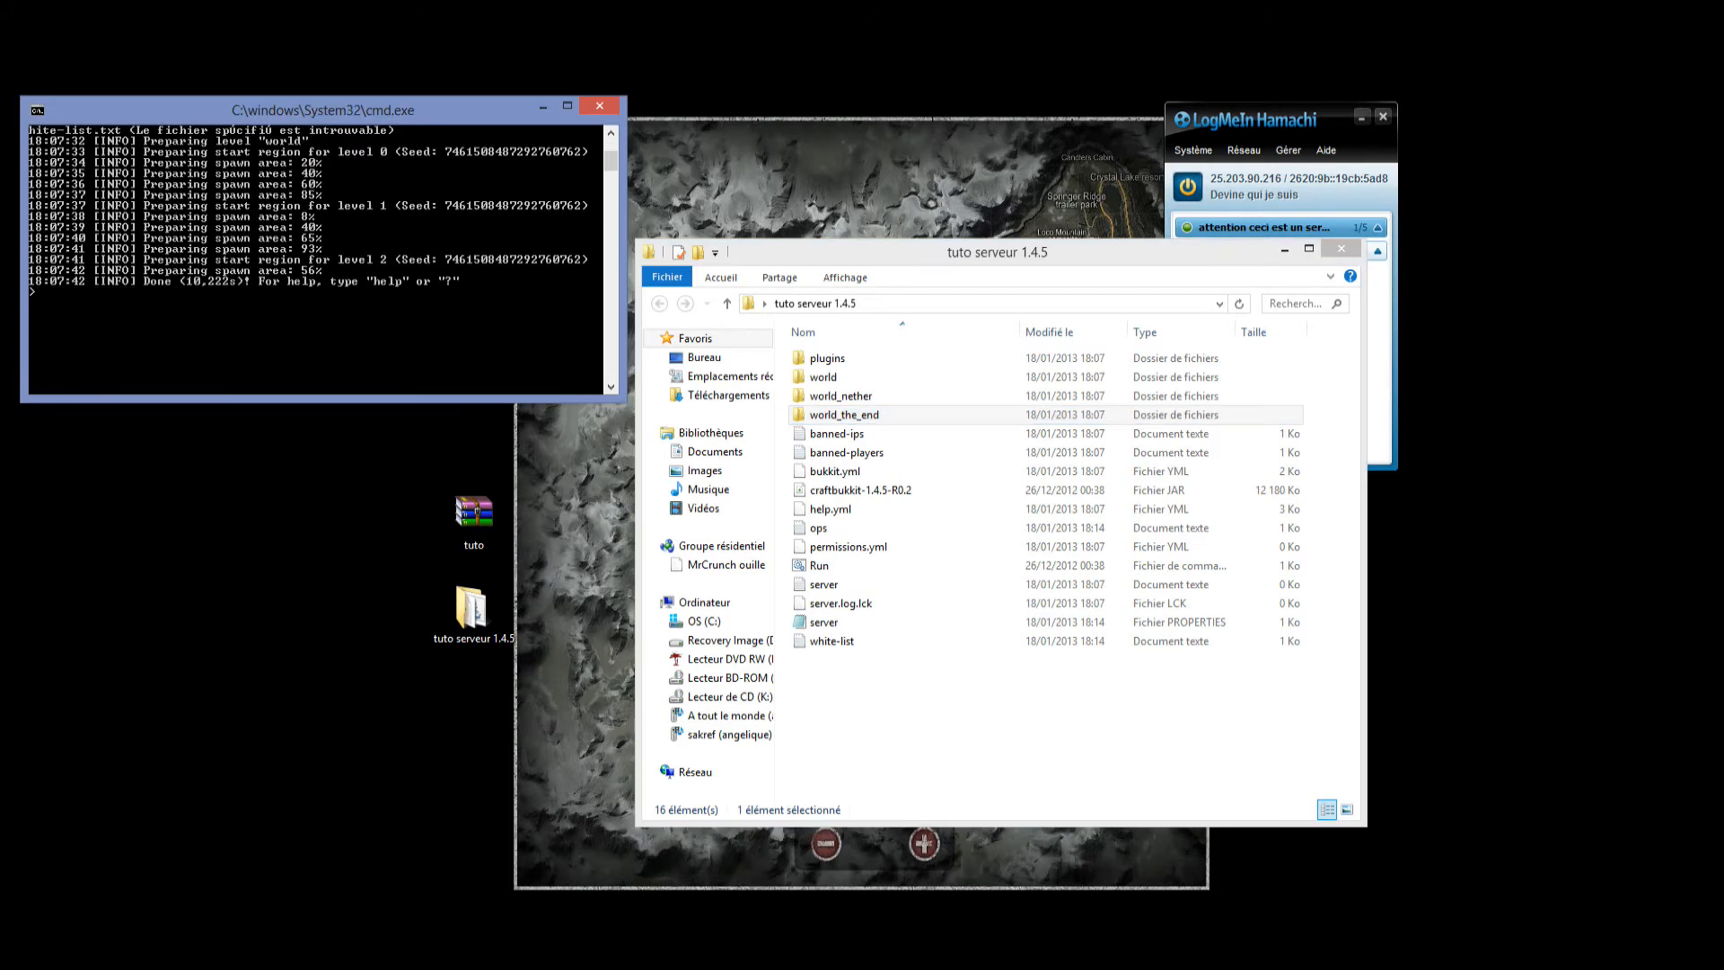
{"action": "type", "text": "stop"}
{"action": "key", "text": "Return"}
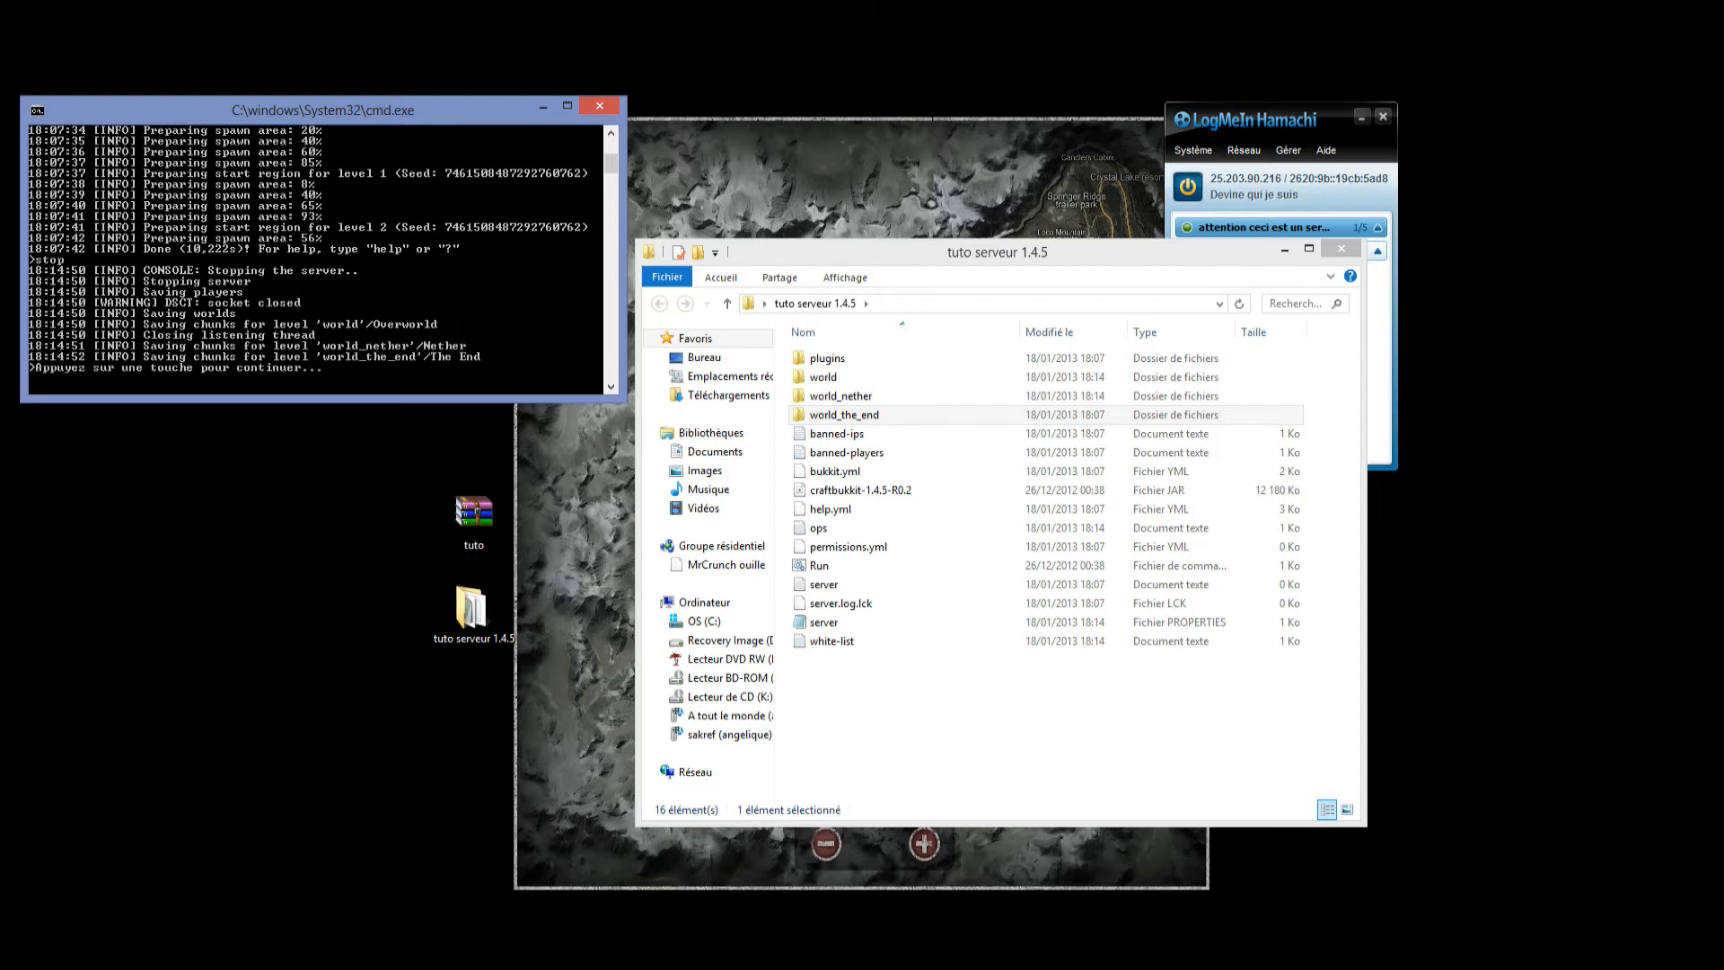
{"action": "key", "text": "Return"}
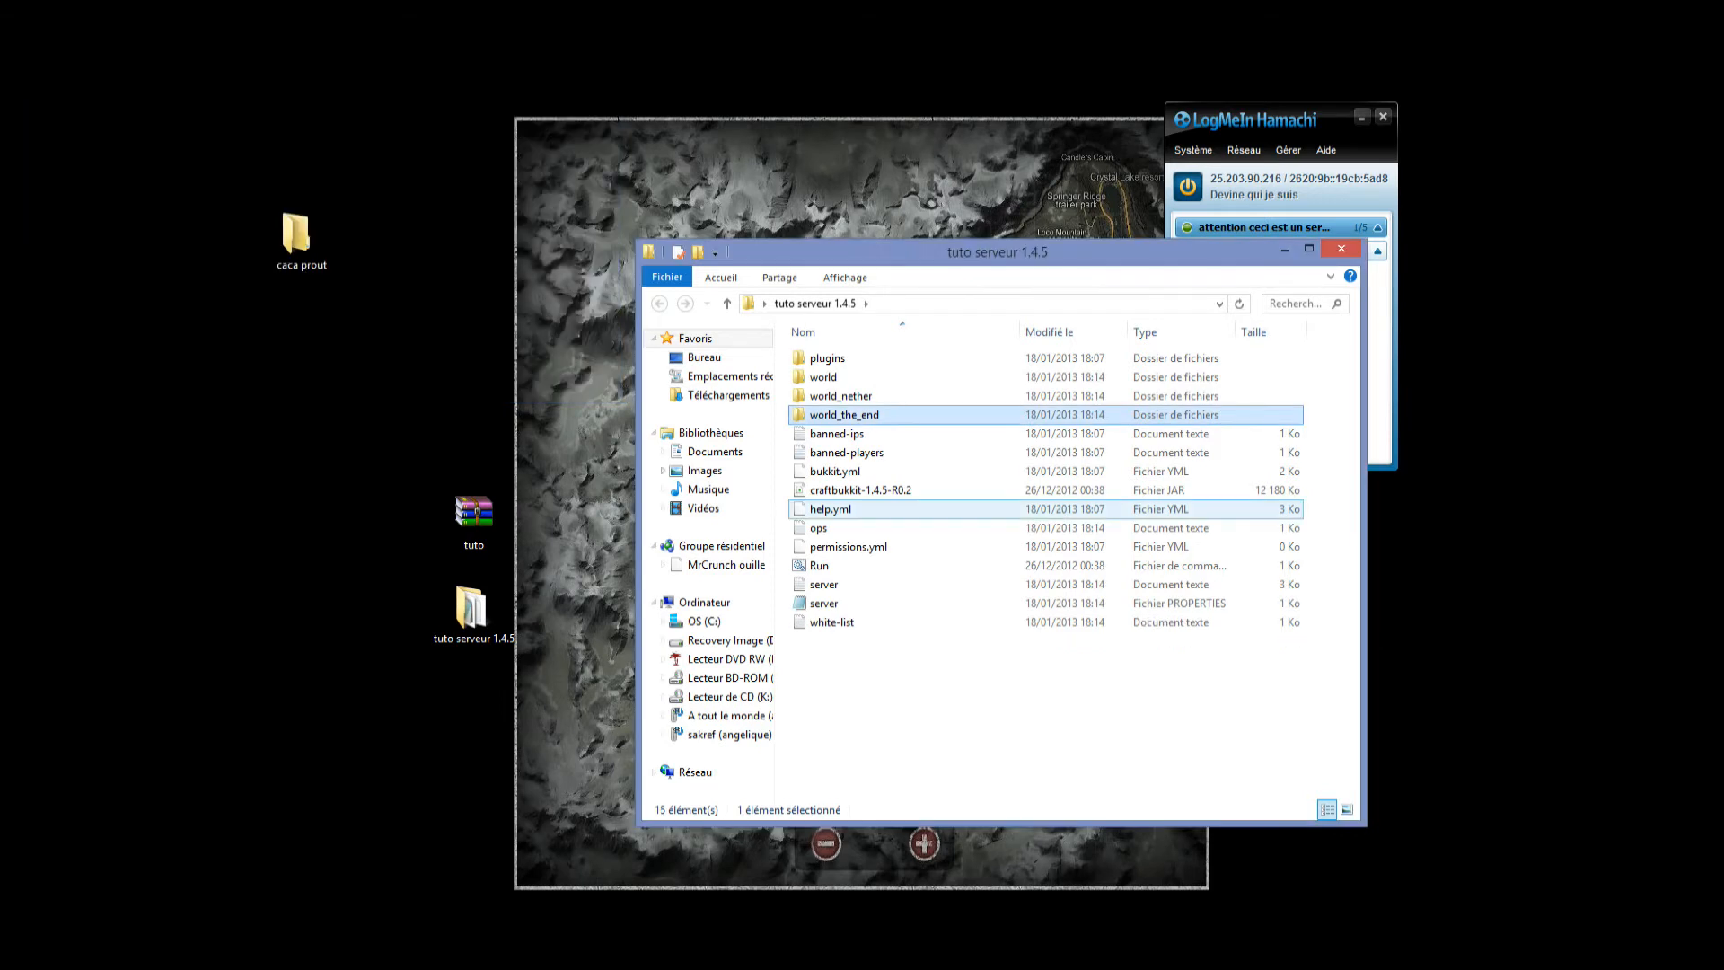
{"action": "double_click", "coordinate": [819, 565]}
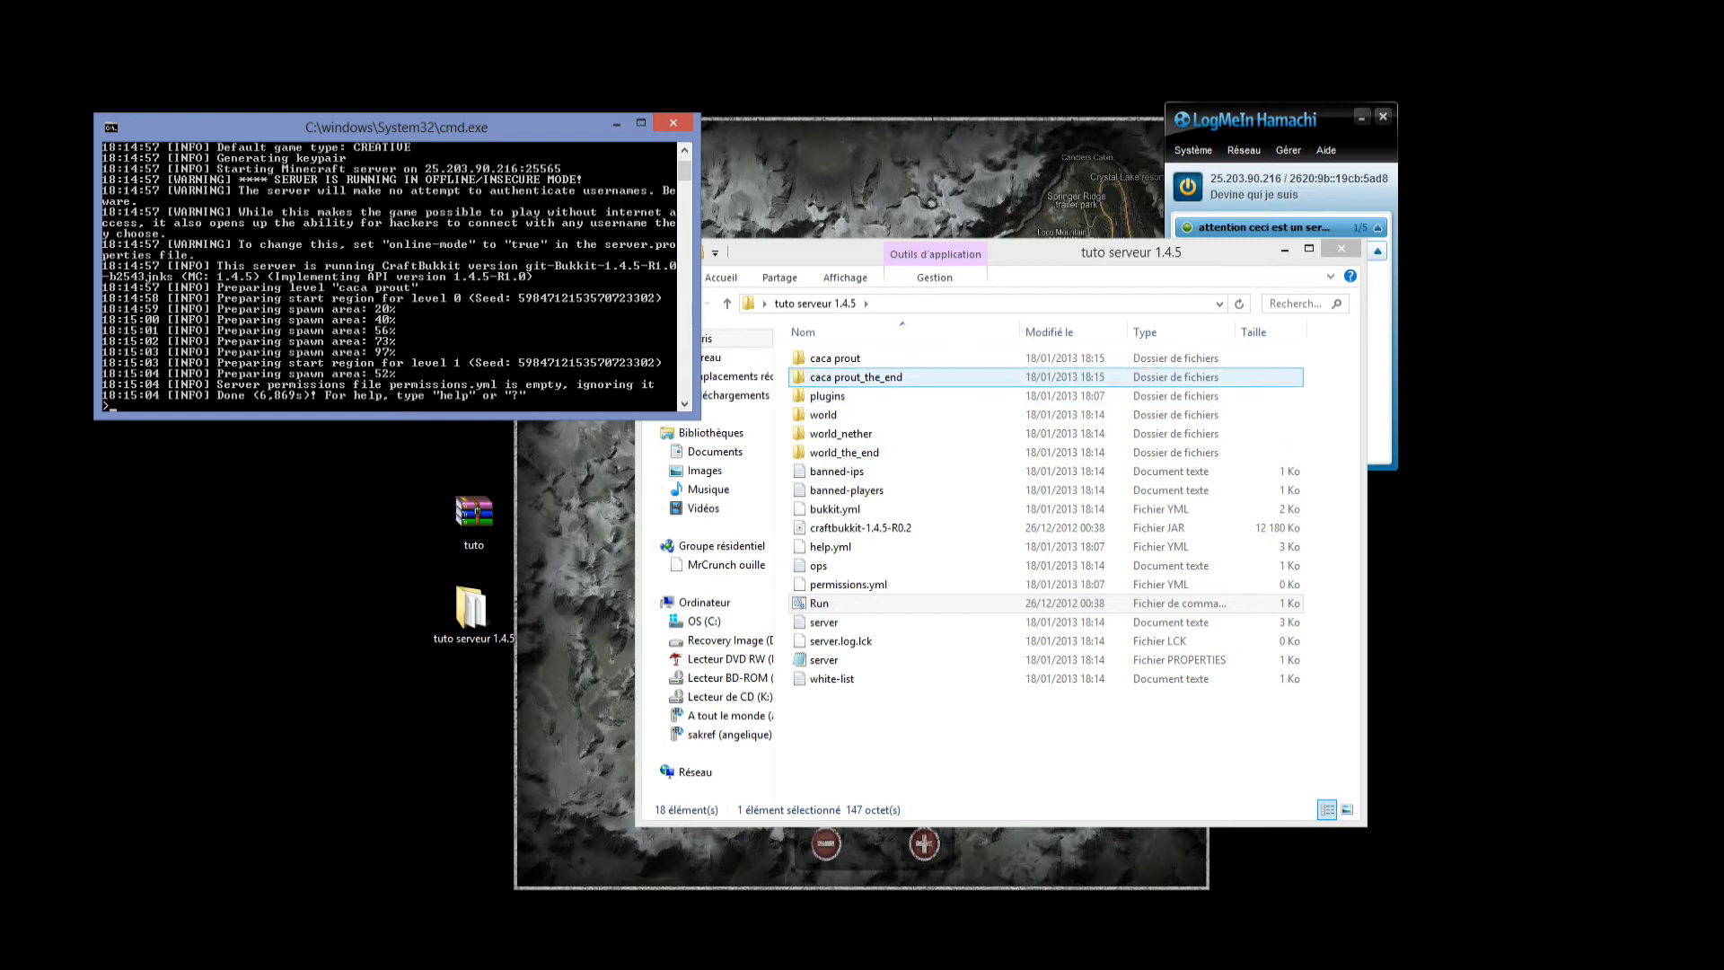
Delete the old world, world_nether and world_the_end folders, cancelling the removal of the caca prout folder.
{"action": "left_click", "coordinate": [856, 377]}
{"action": "left_click", "coordinate": [835, 359]}
{"action": "left_click", "coordinate": [844, 453], "text": "ctrl"}
{"action": "left_click", "coordinate": [840, 434], "text": "ctrl"}
{"action": "left_click", "coordinate": [823, 415], "text": "ctrl"}
{"action": "key", "text": "Delete"}
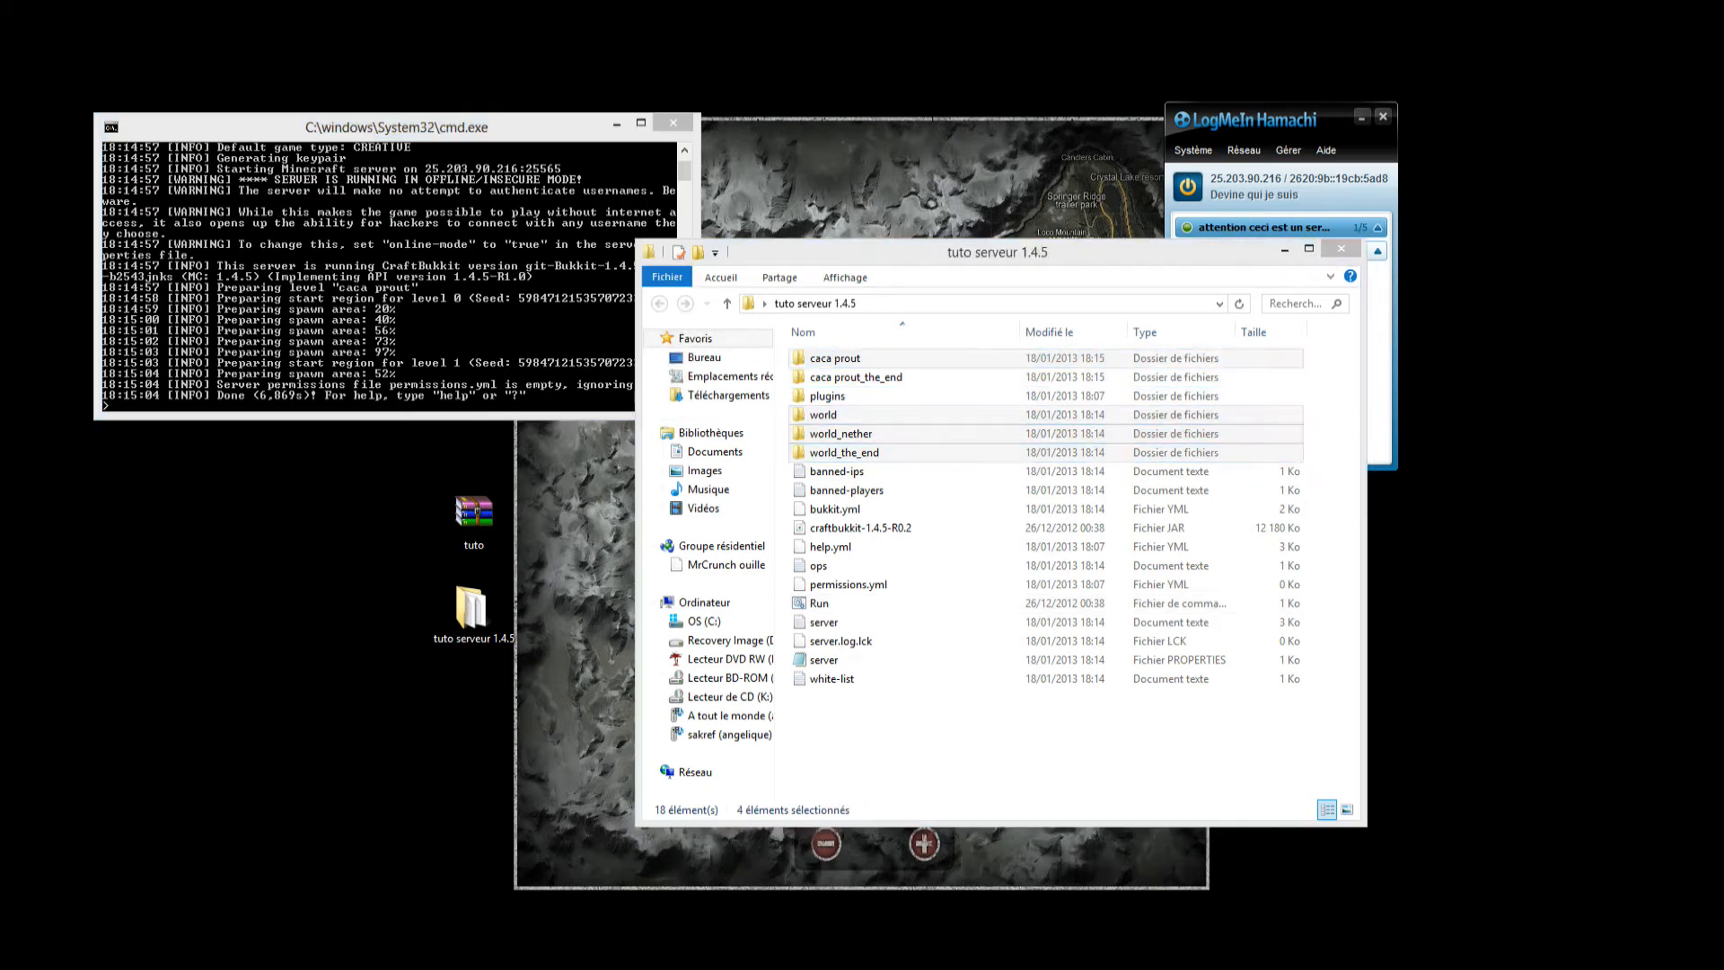
{"action": "key", "text": "Return"}
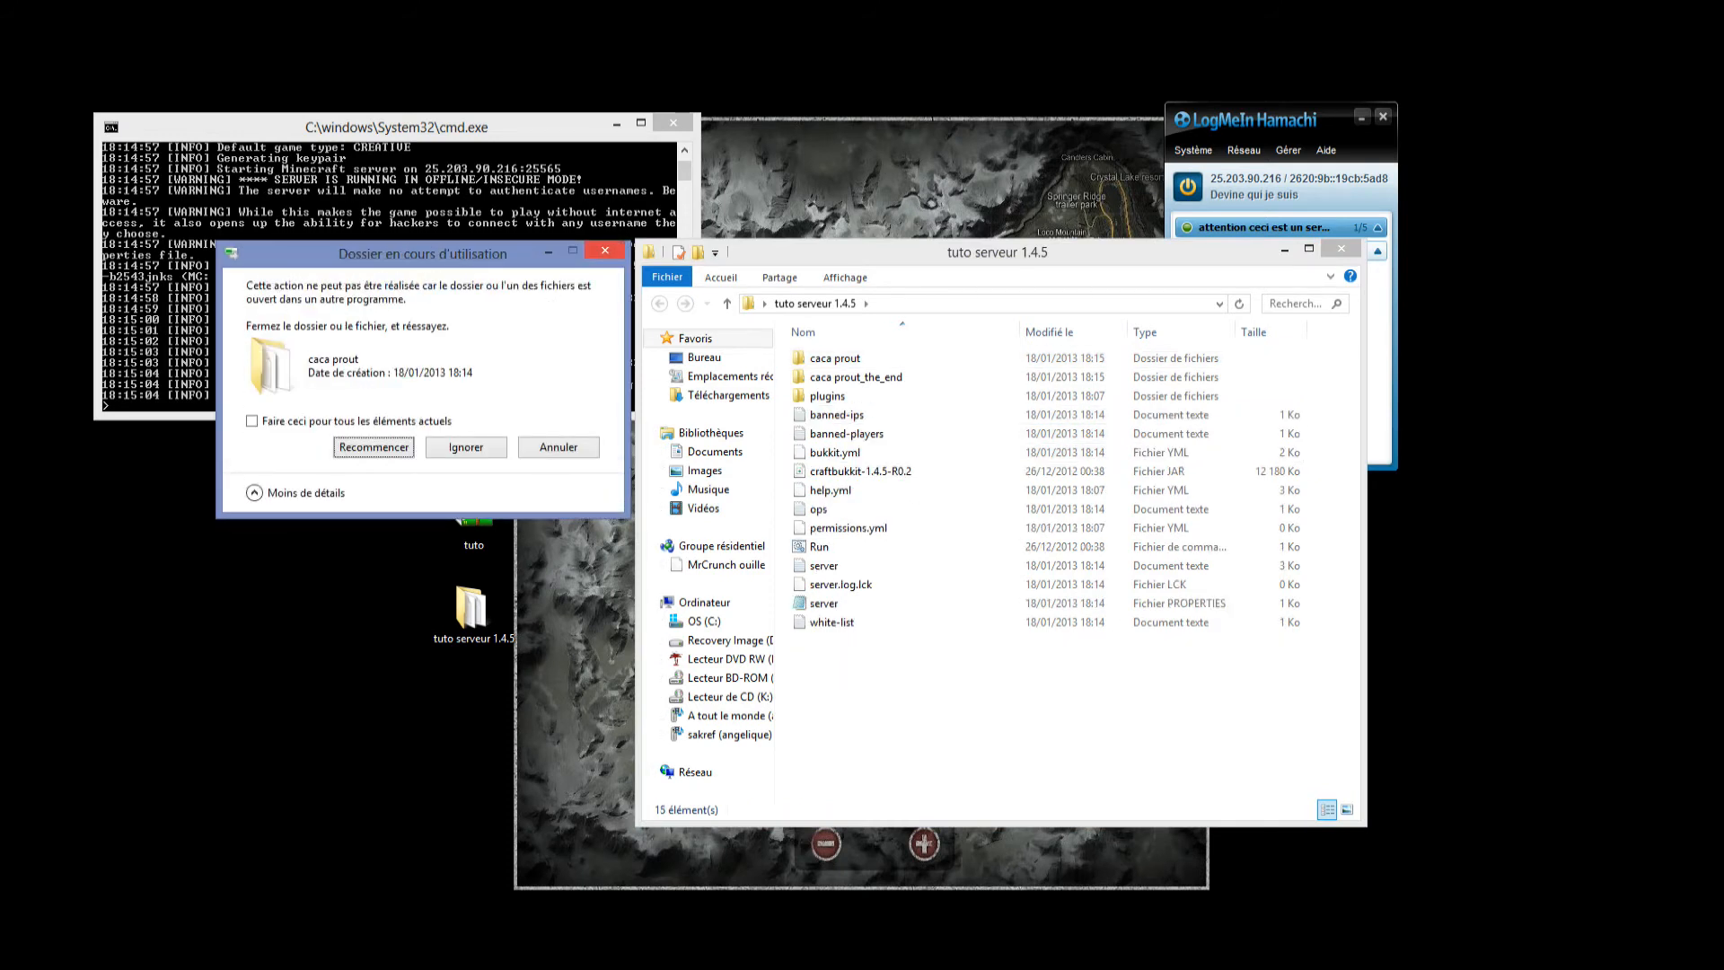
{"action": "left_click", "coordinate": [558, 447]}
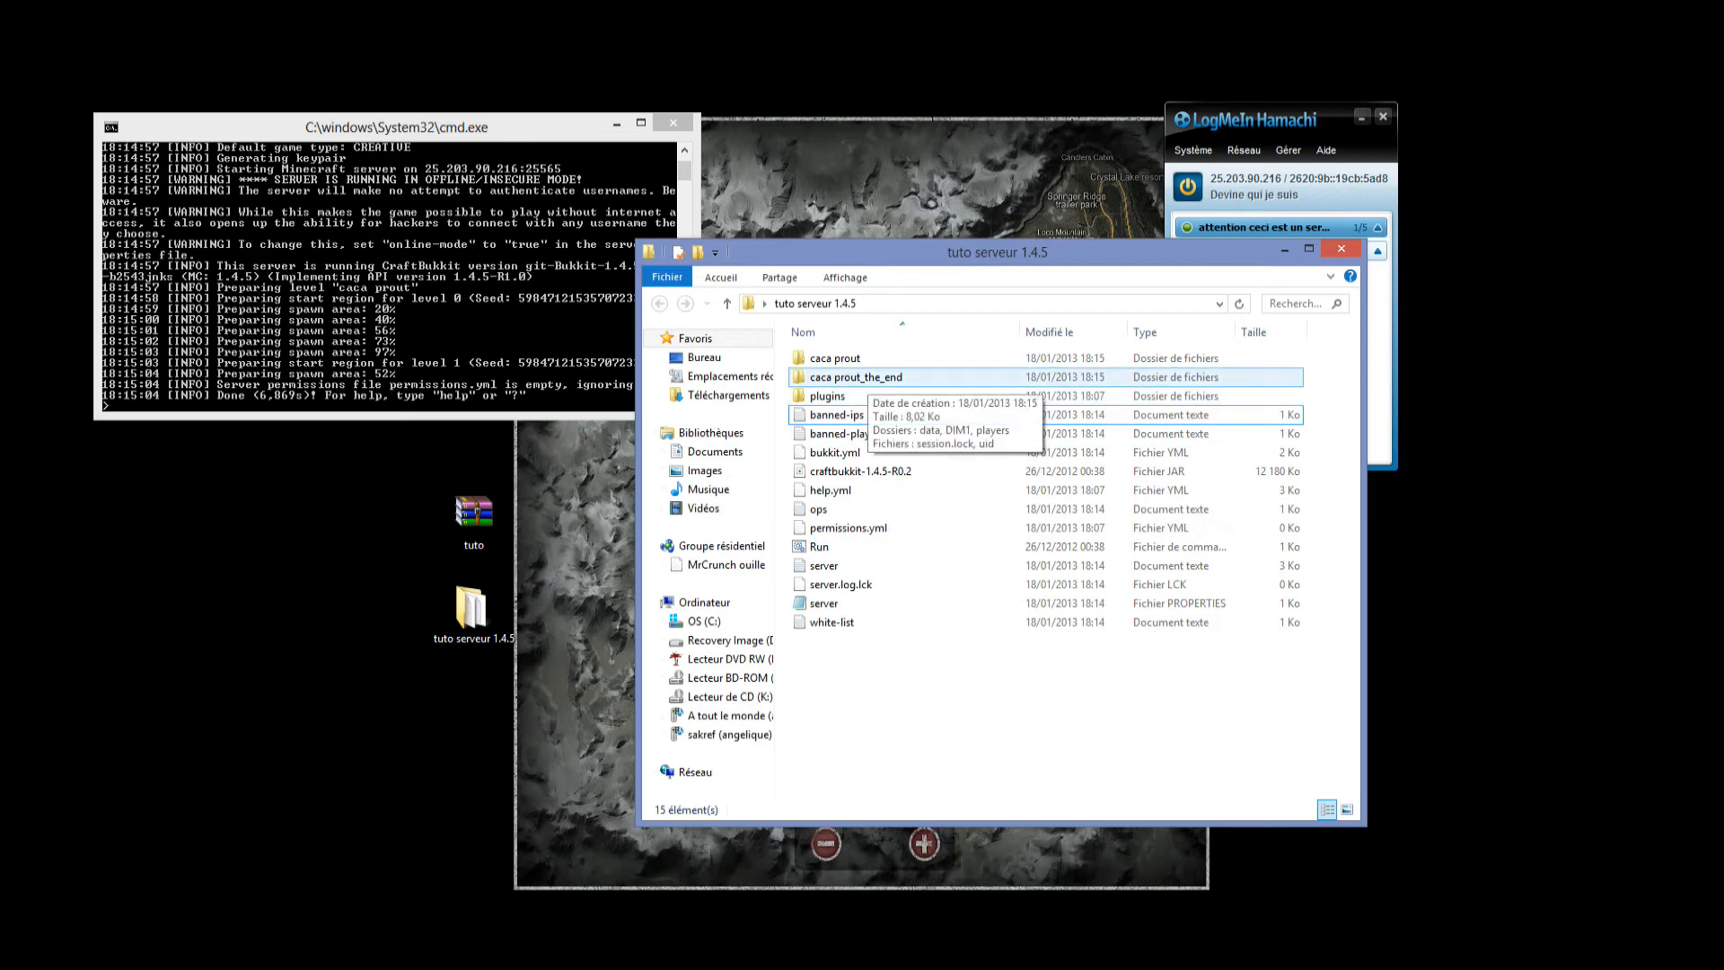
{"action": "left_click", "coordinate": [566, 381]}
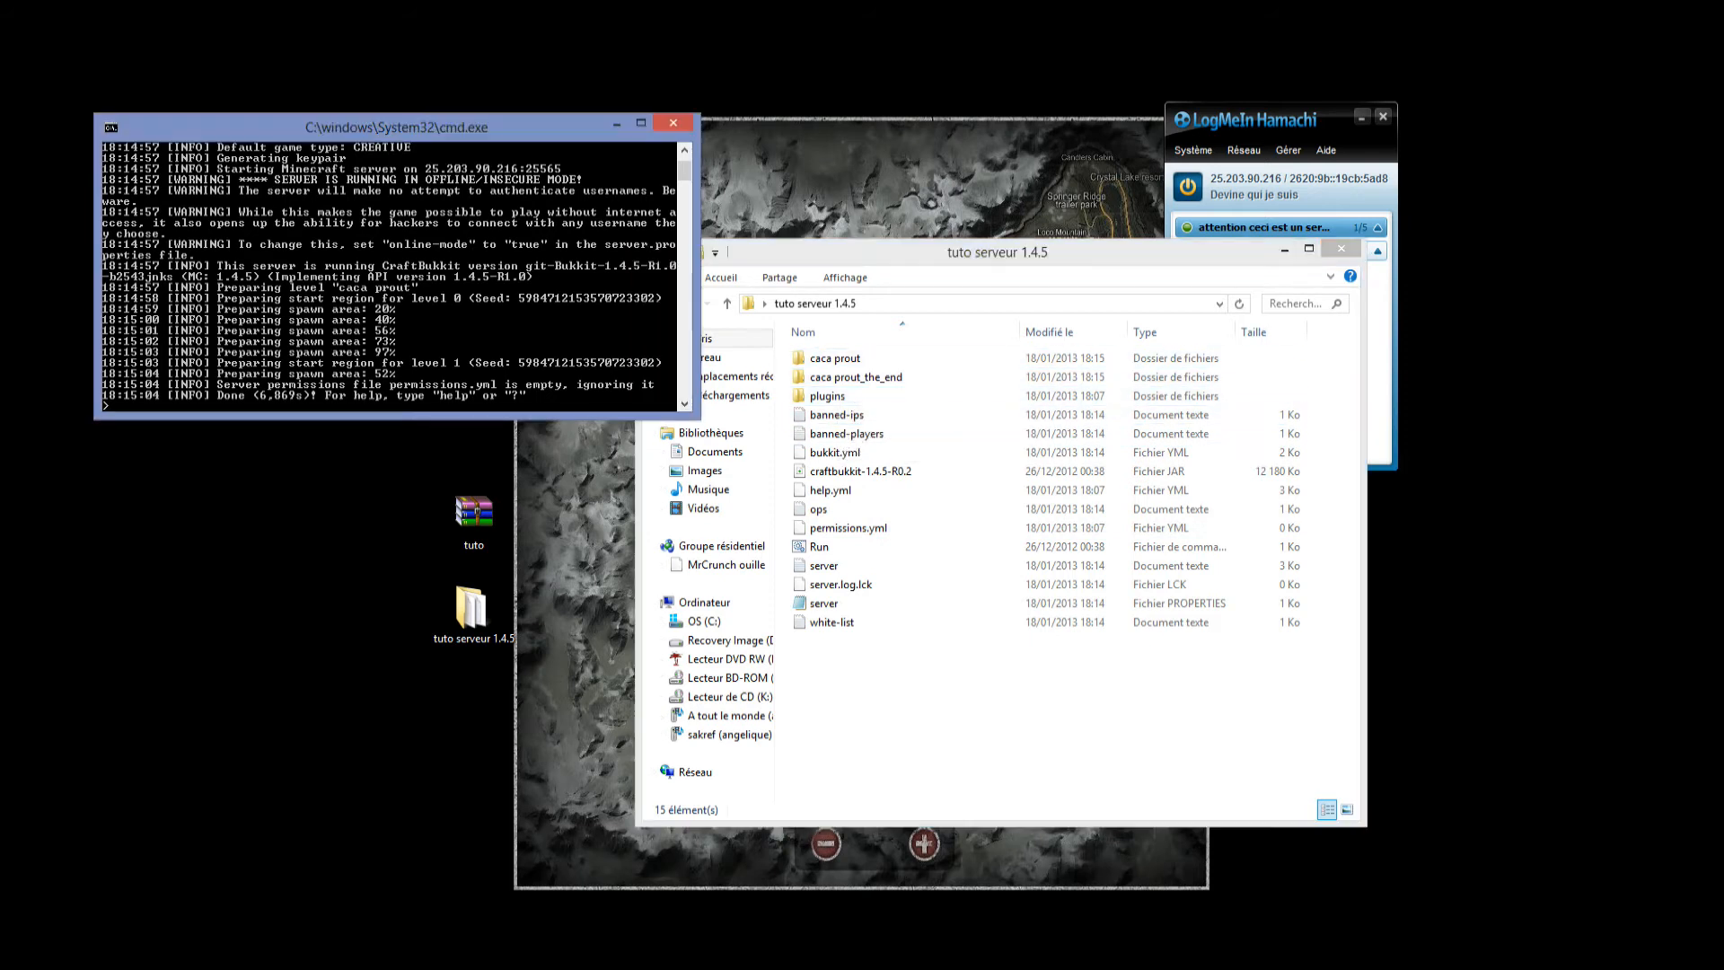
{"action": "left_click", "coordinate": [853, 377]}
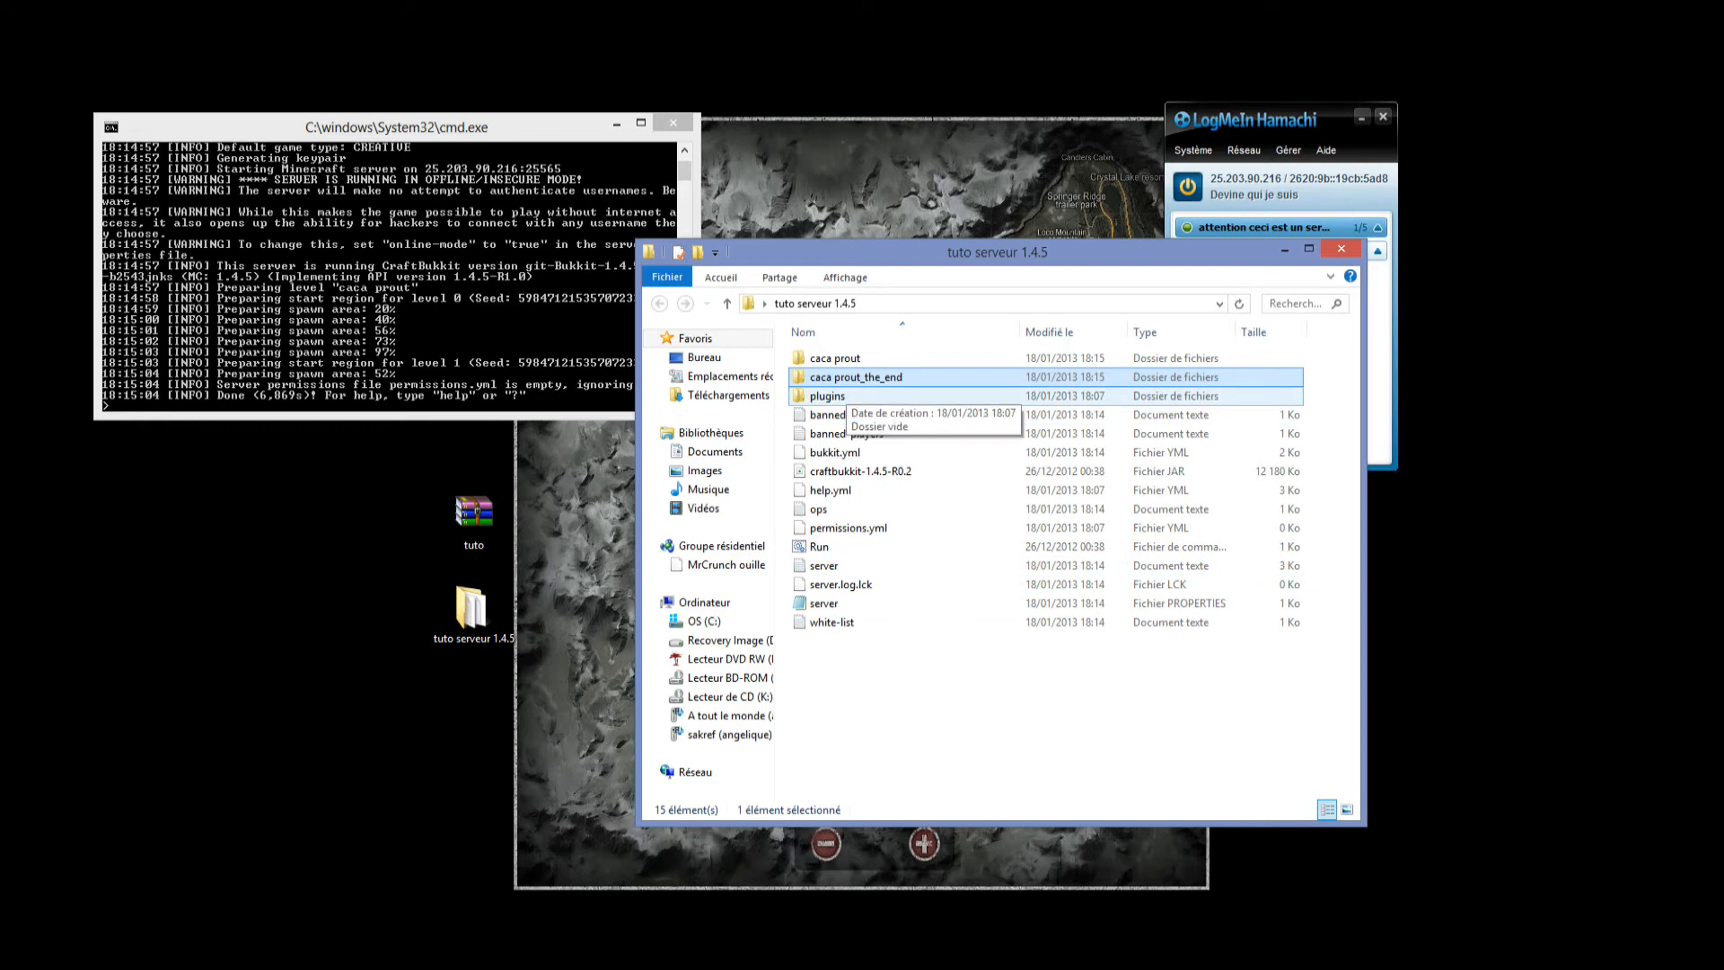
{"action": "left_click", "coordinate": [846, 396]}
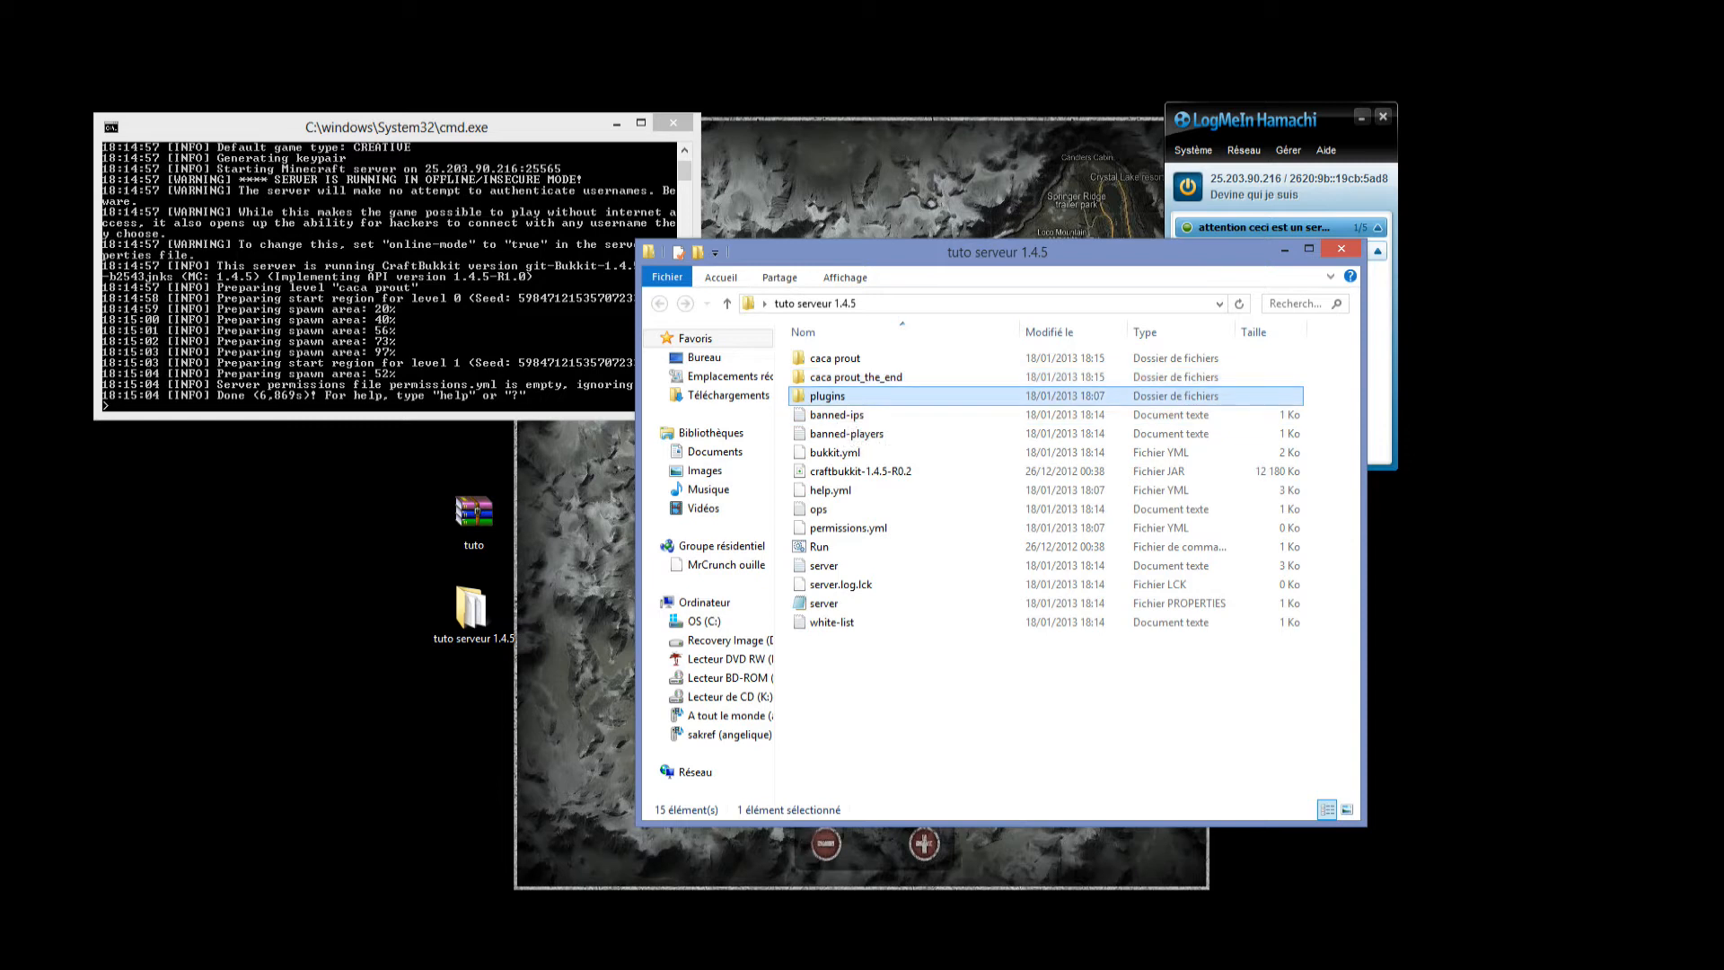
{"action": "key", "text": "F2"}
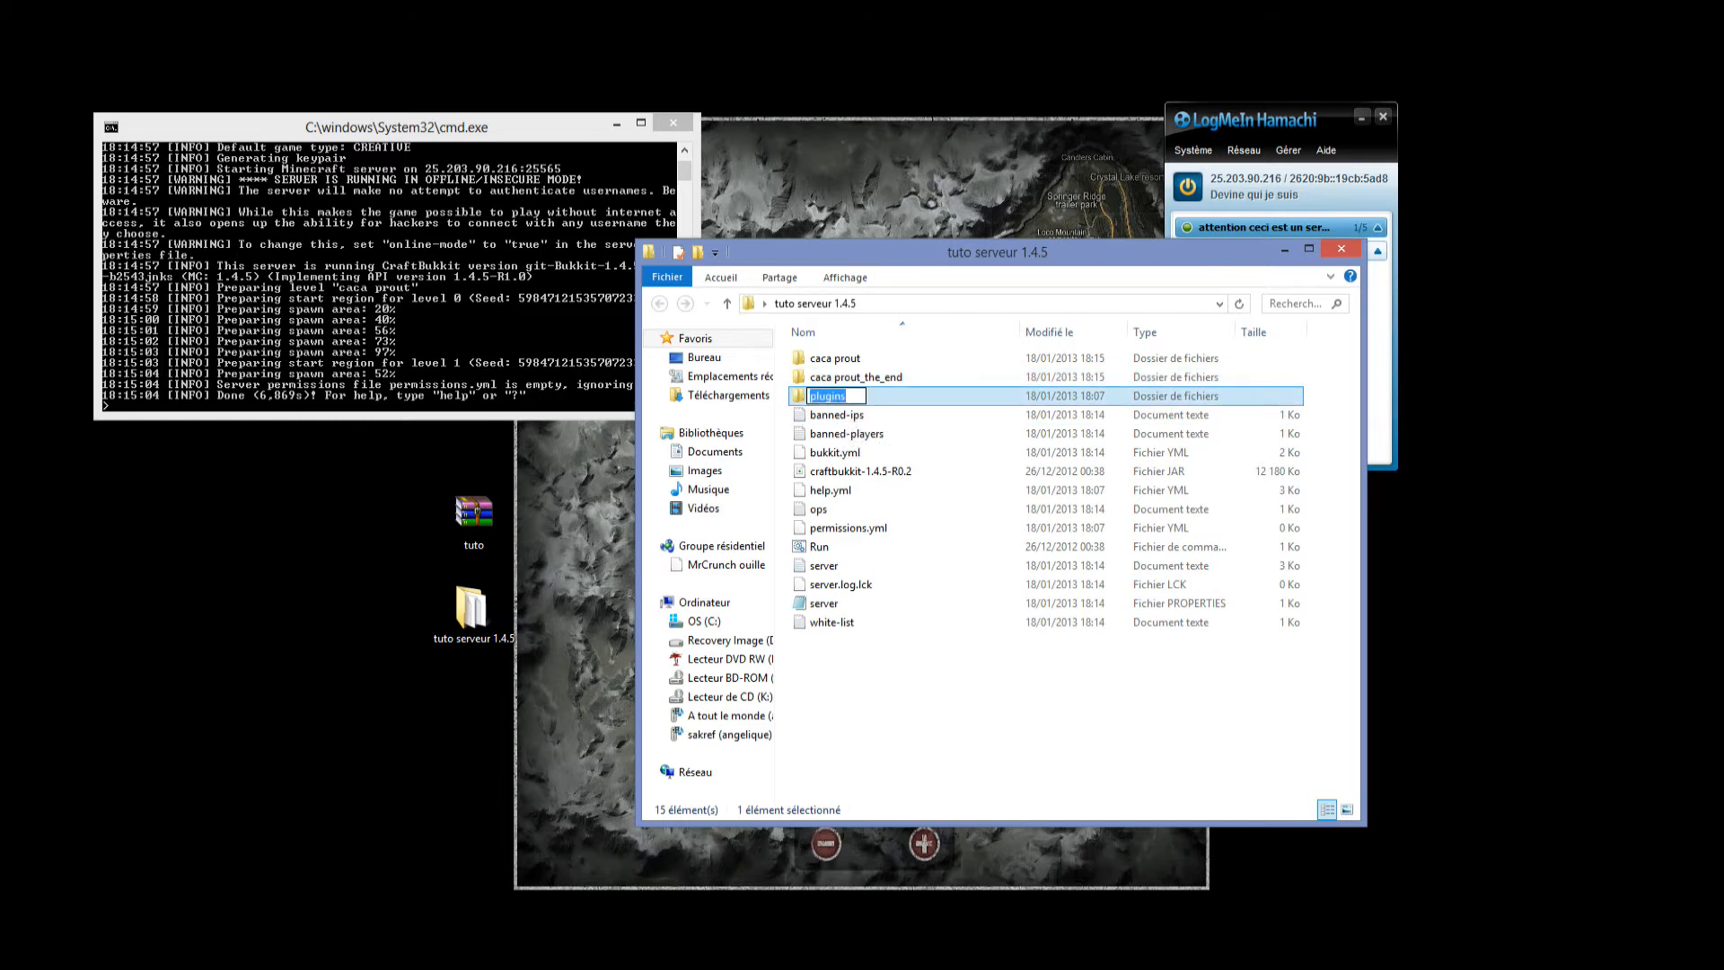
{"action": "double_click", "coordinate": [898, 396]}
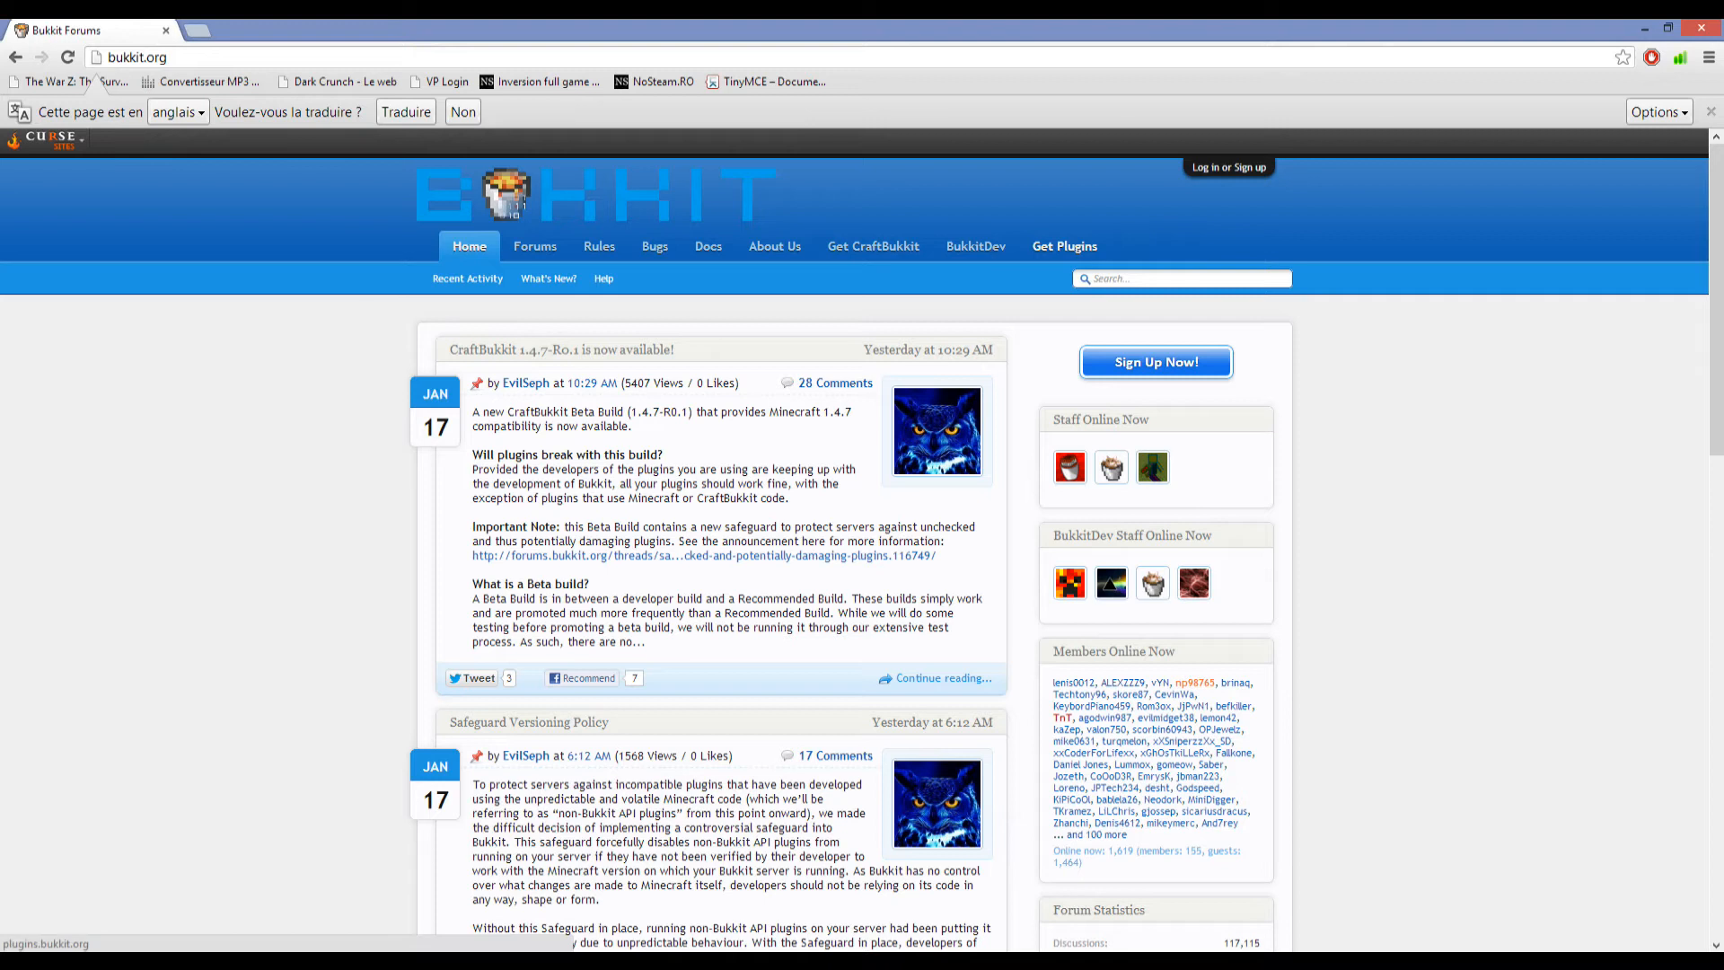
Go to plugins.bukkit.org in the browser and filter the plugin list to the World Editing and Management category.
{"action": "left_click", "coordinate": [184, 57]}
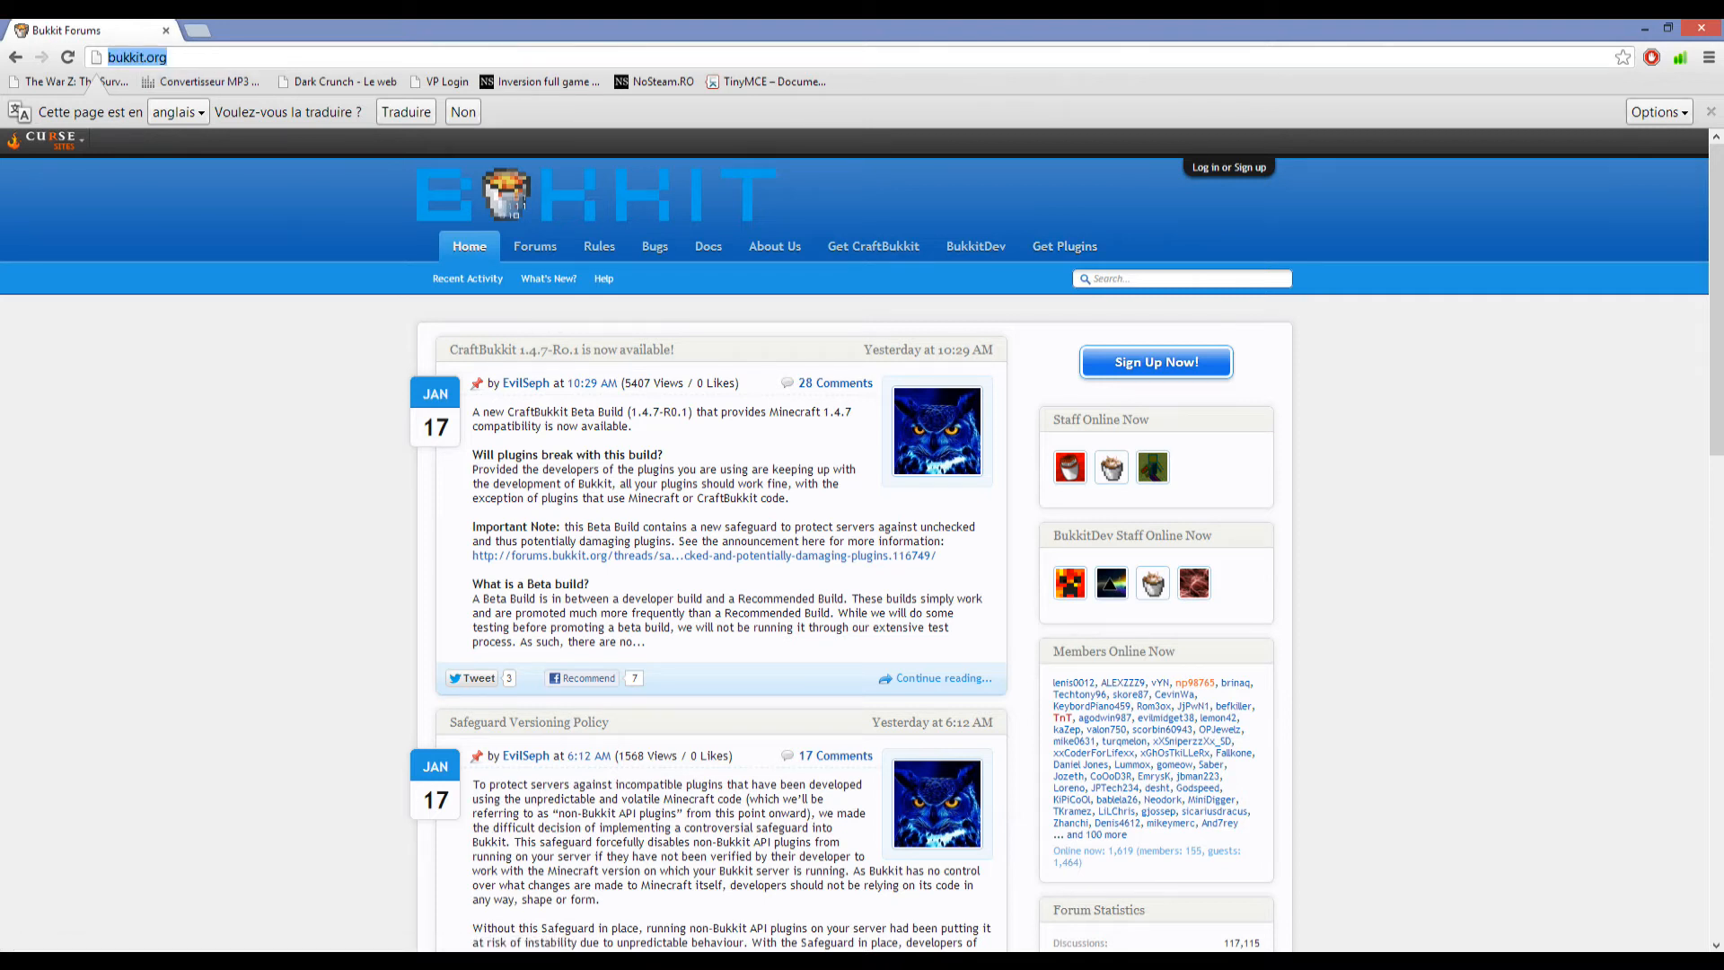
{"action": "key", "text": "Return"}
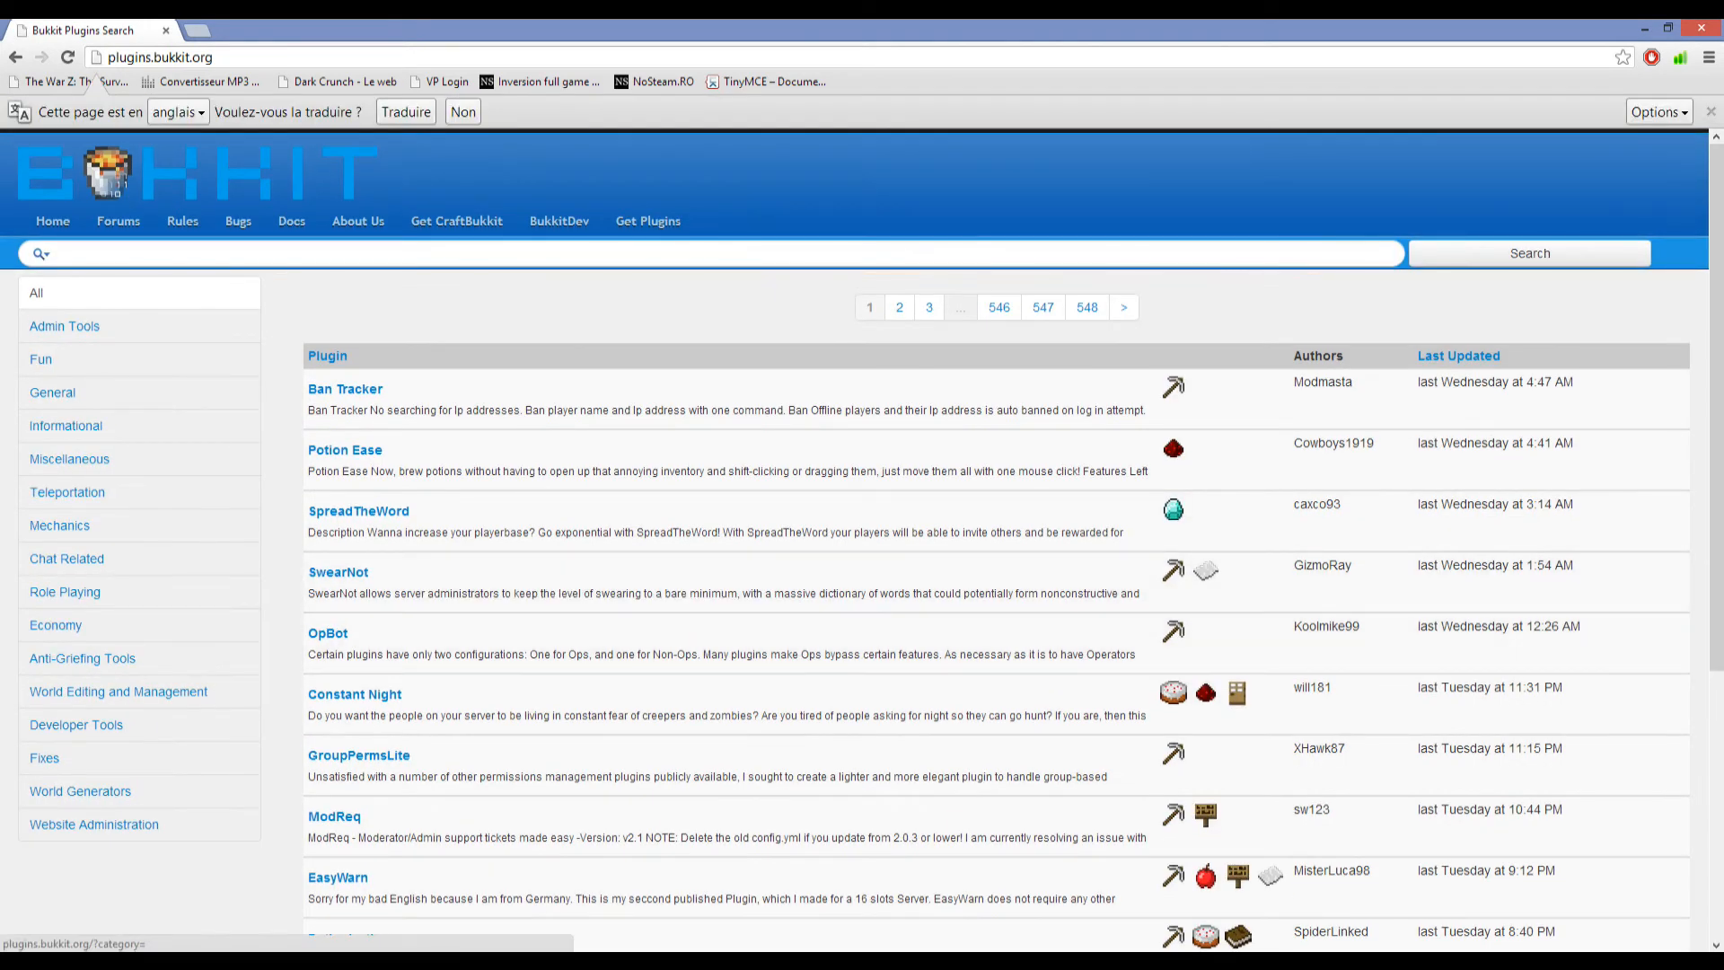
{"action": "scroll", "coordinate": [81, 458], "scroll_direction": "down", "scroll_amount": 2}
{"action": "scroll", "coordinate": [76, 724], "scroll_direction": "up", "scroll_amount": 2}
{"action": "left_click", "coordinate": [119, 691]}
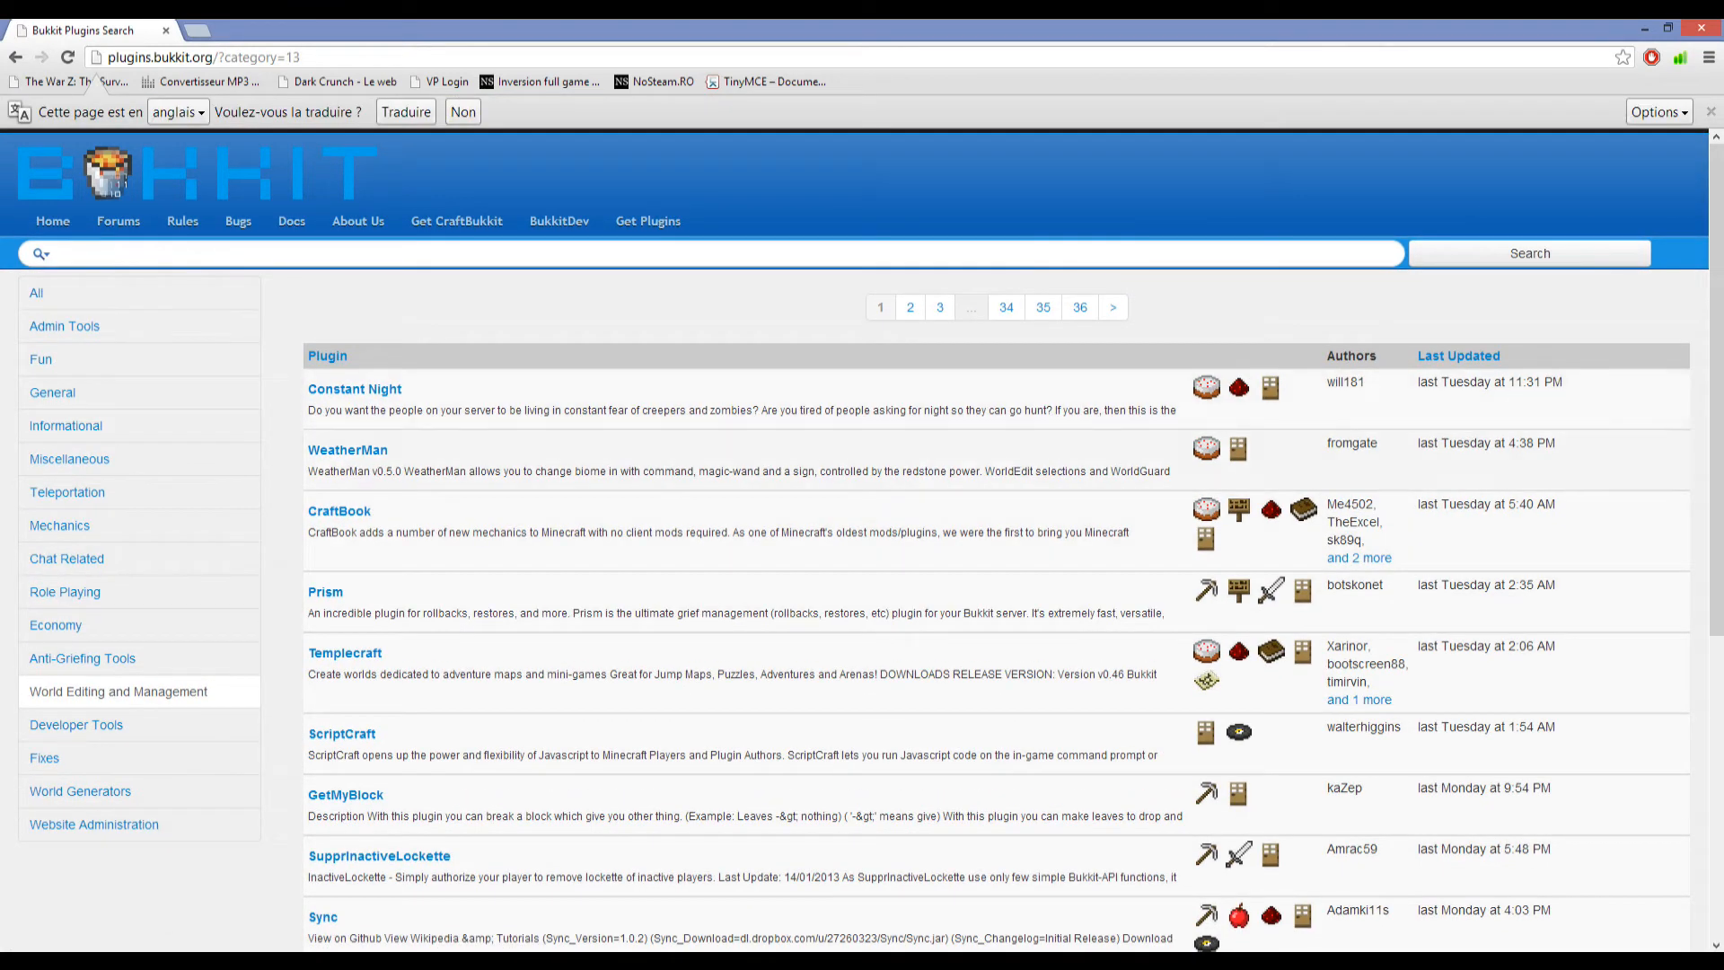
Find WorldEdit in the category list and open its plugin page.
{"action": "scroll", "coordinate": [862, 539], "scroll_direction": "down", "scroll_amount": 2}
{"action": "scroll", "coordinate": [862, 538], "scroll_direction": "down", "scroll_amount": 3}
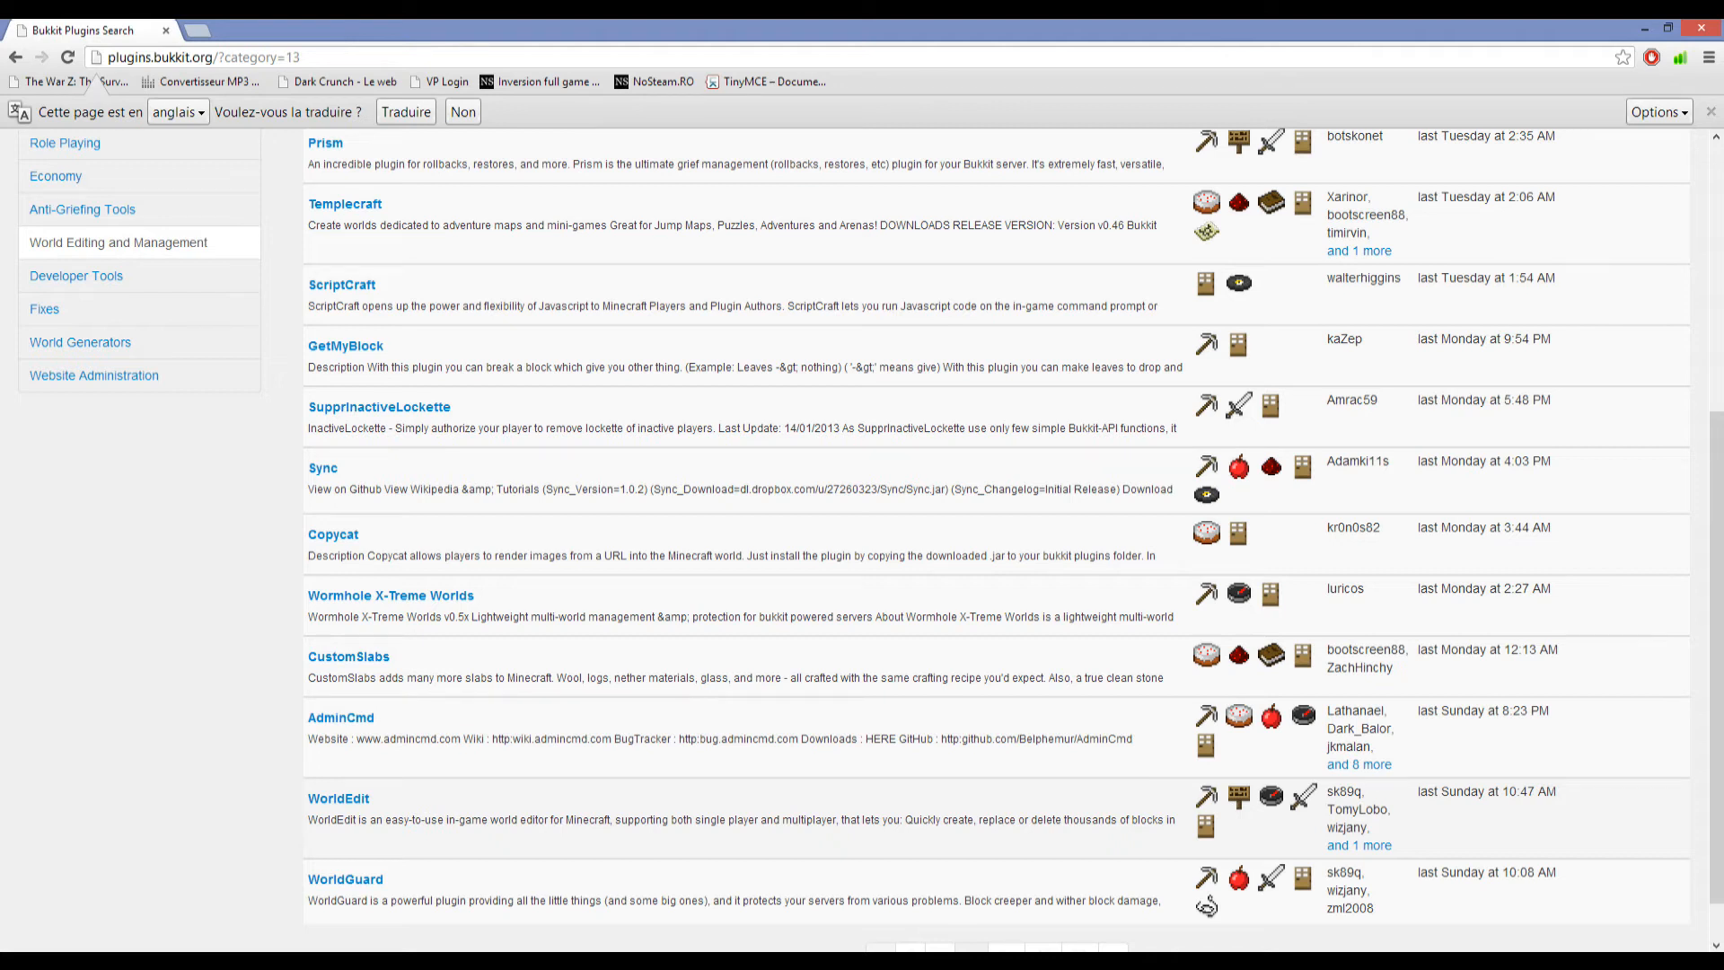
{"action": "scroll", "coordinate": [862, 539], "scroll_direction": "down", "scroll_amount": 1}
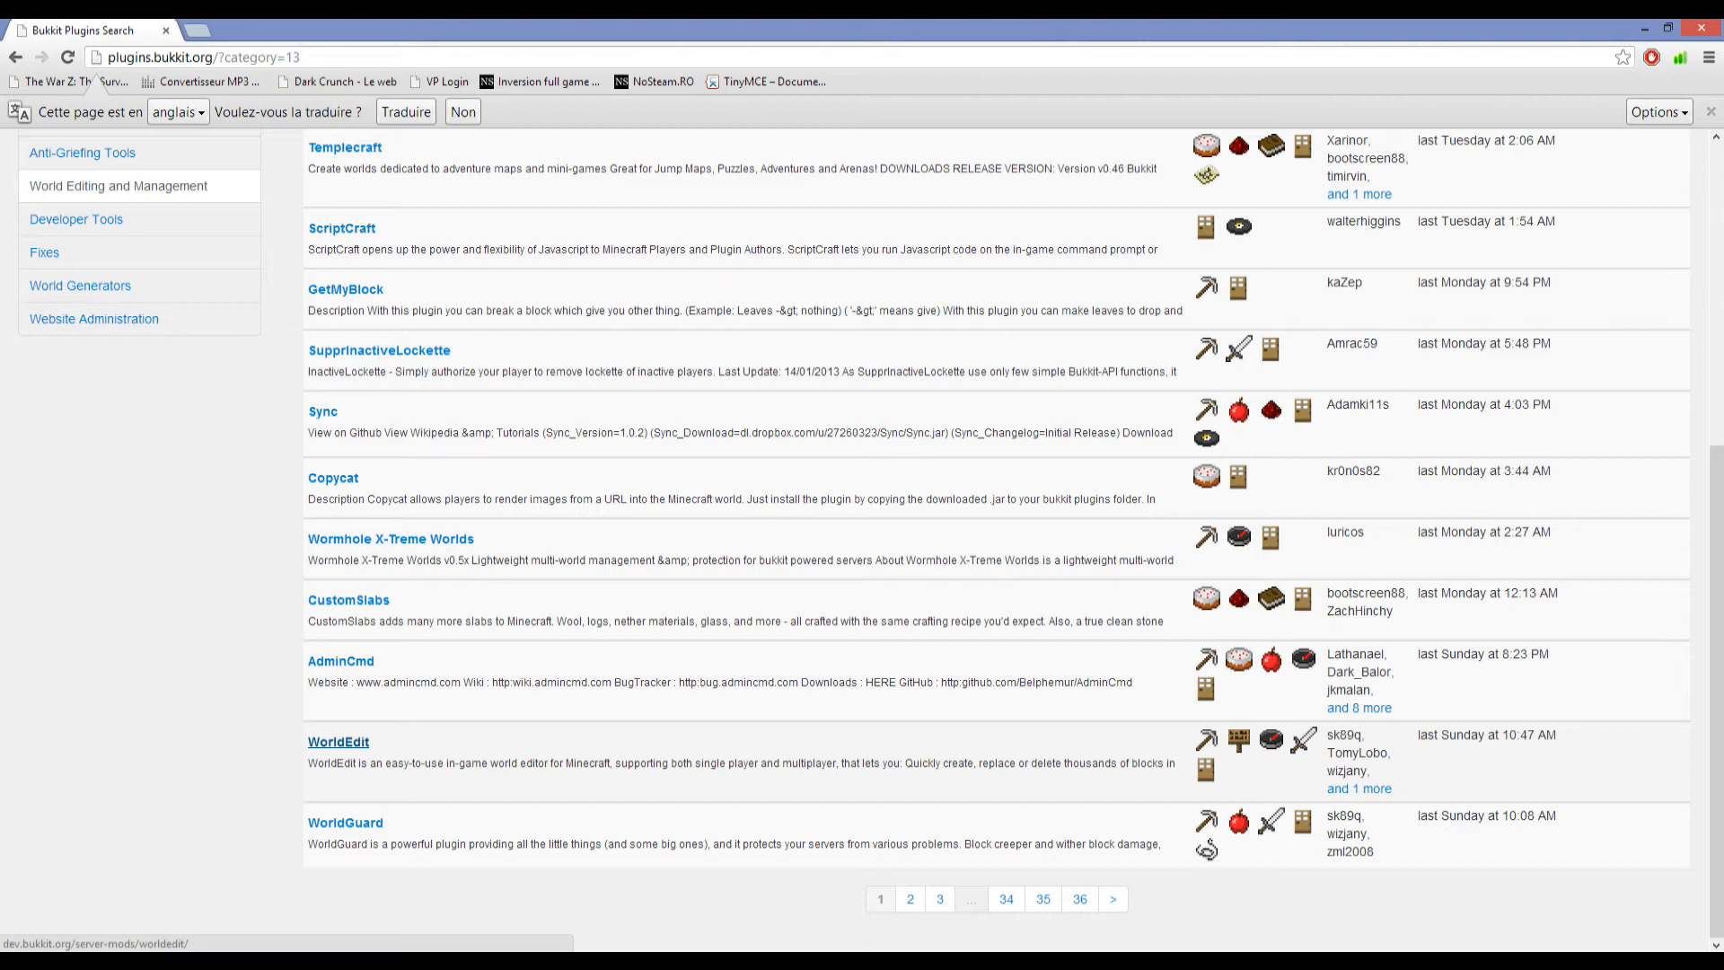
{"action": "left_click", "coordinate": [339, 742]}
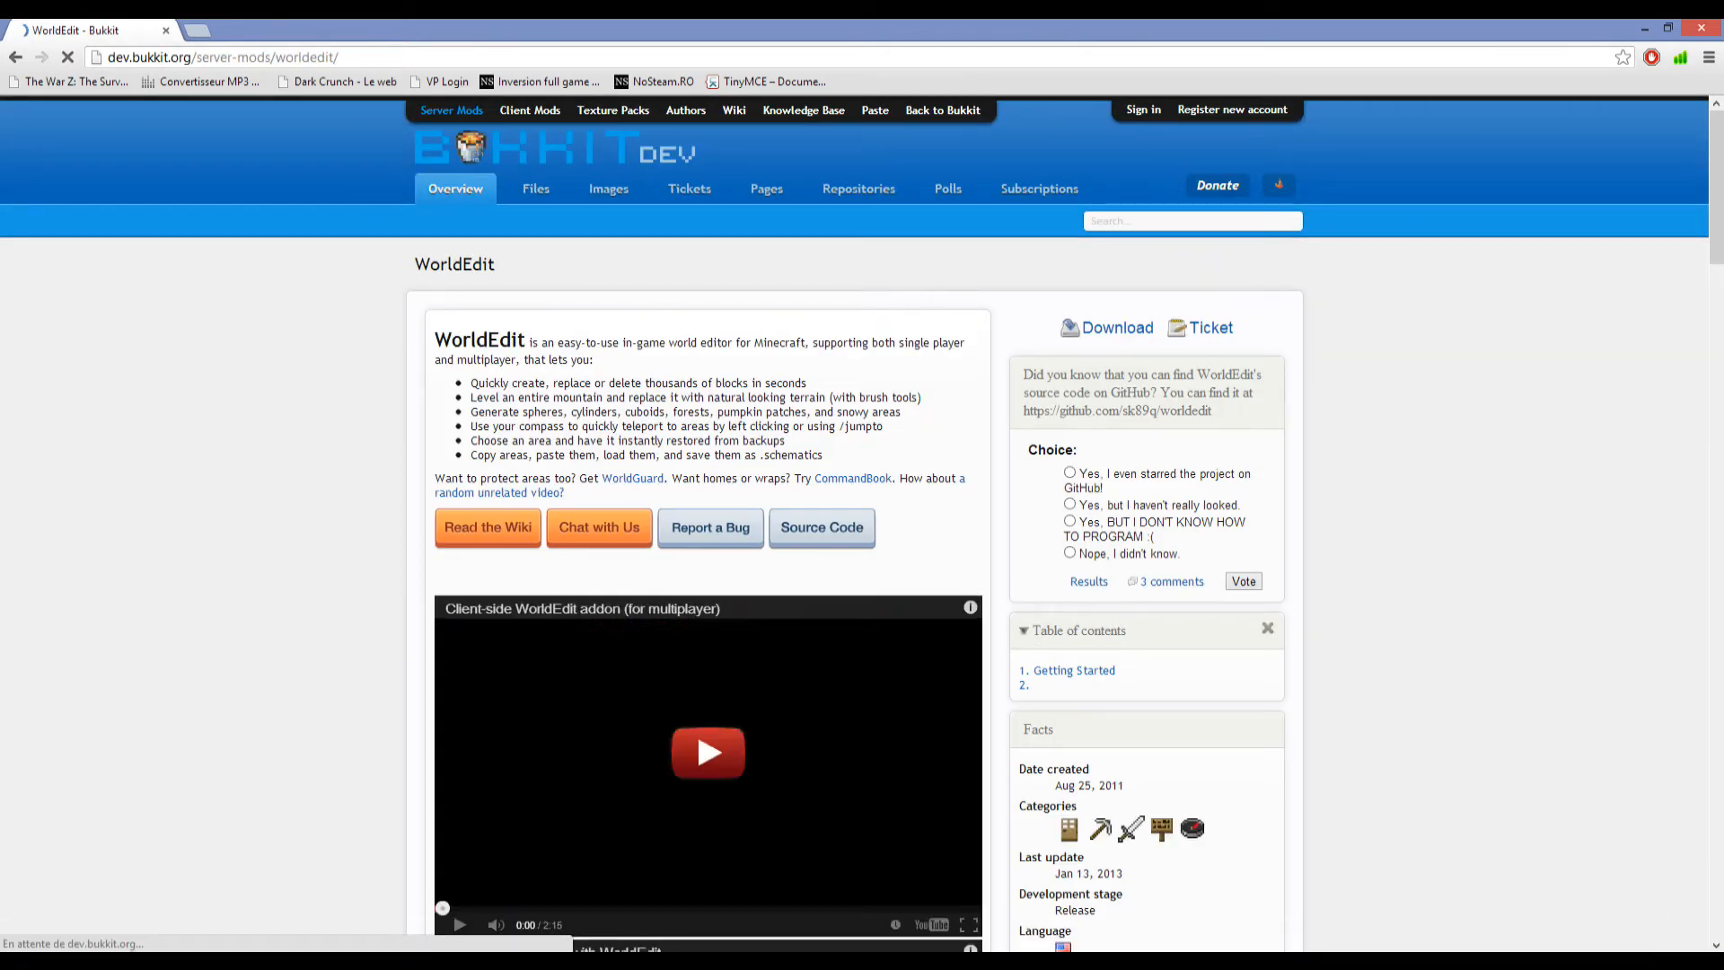
Read the WorldEdit installation instructions, briefly visiting the linked permissions wiki and highlighting the worldedit.* permission note.
{"action": "scroll", "coordinate": [862, 524], "scroll_direction": "down", "scroll_amount": 3}
{"action": "scroll", "coordinate": [862, 523], "scroll_direction": "down", "scroll_amount": 4}
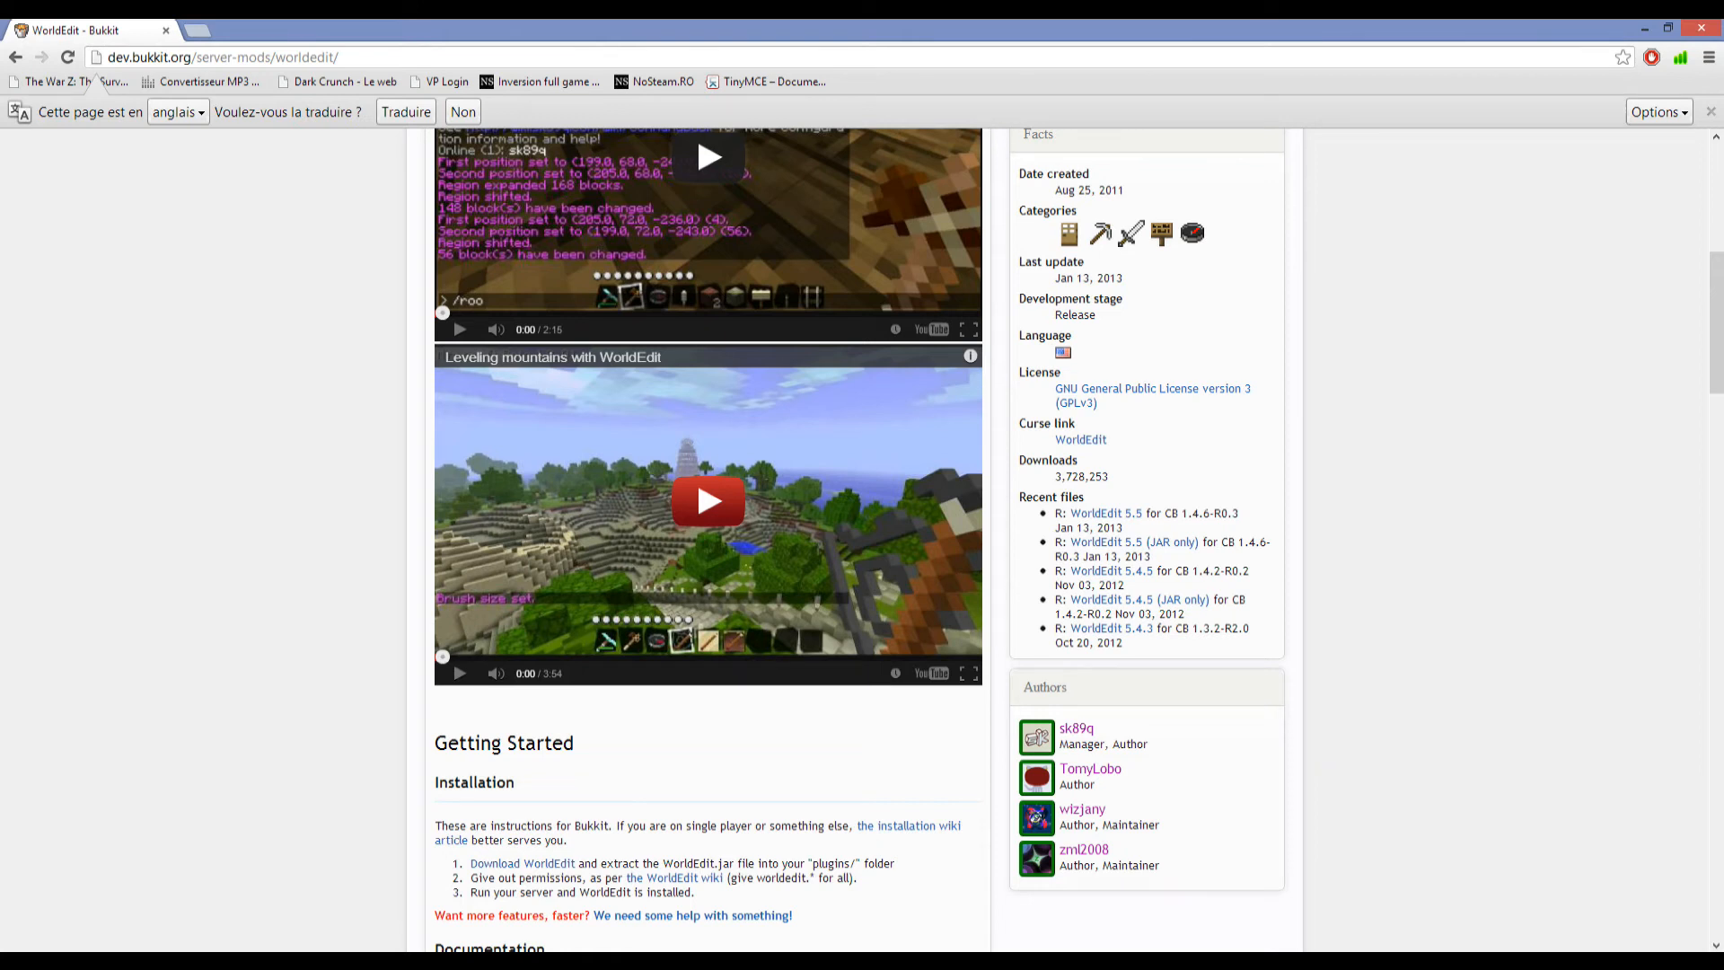
{"action": "scroll", "coordinate": [862, 538], "scroll_direction": "down", "scroll_amount": 4}
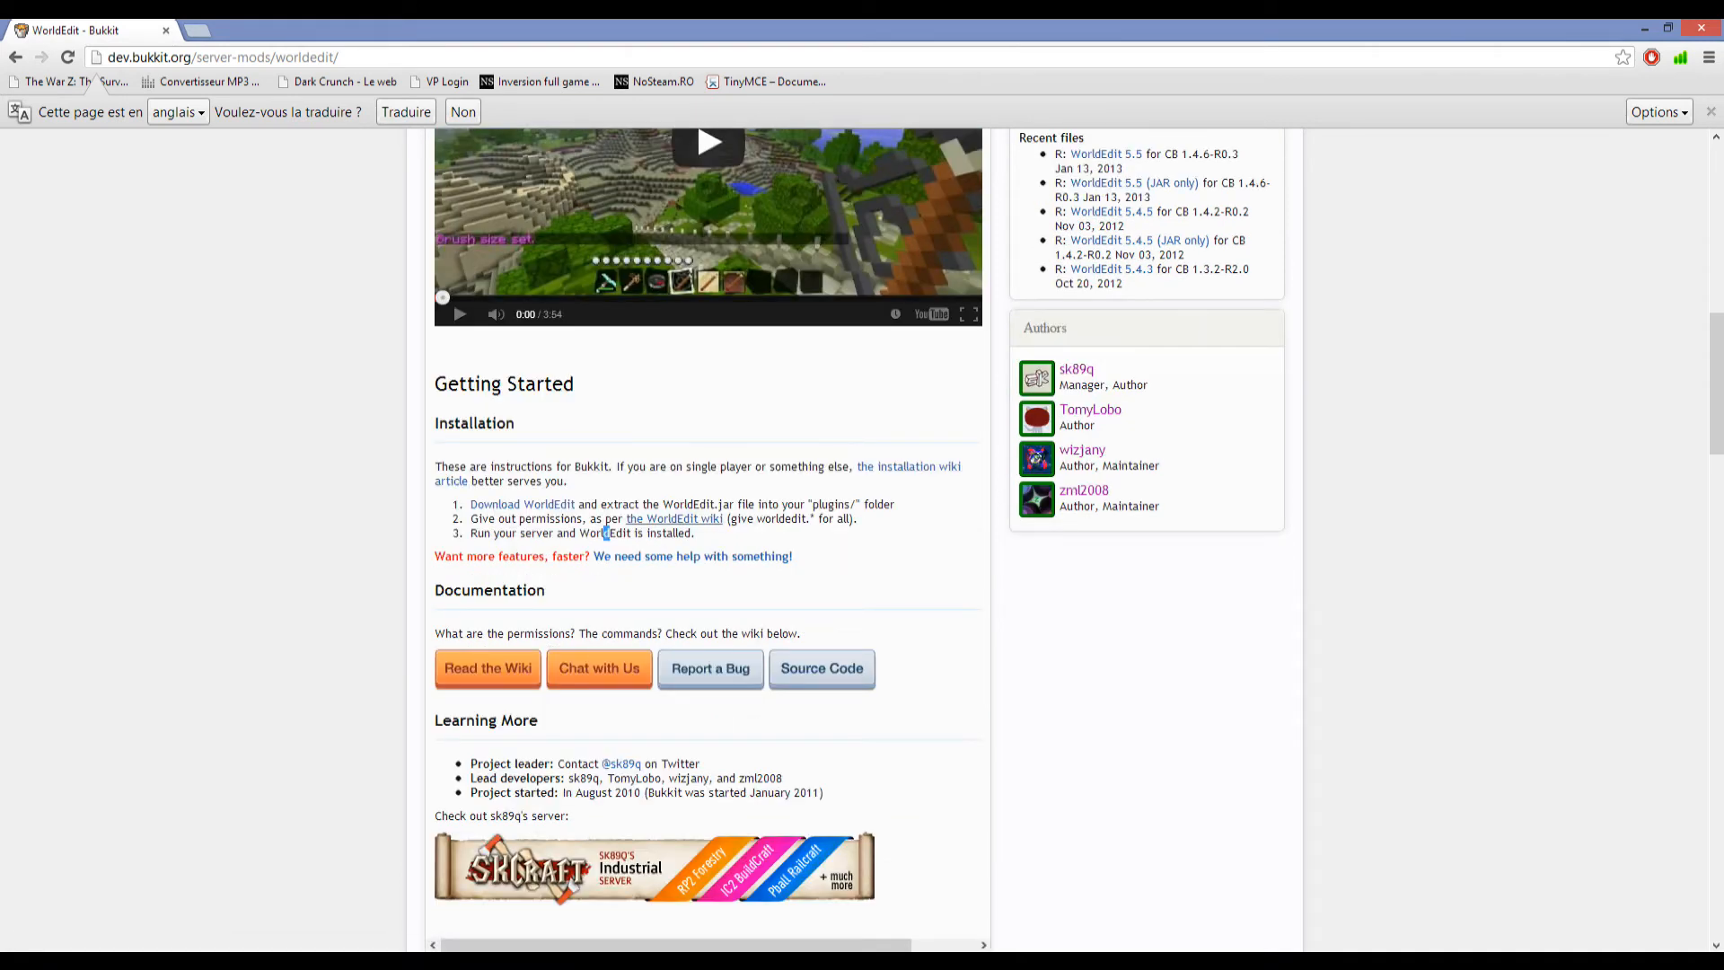
{"action": "left_click", "coordinate": [672, 519]}
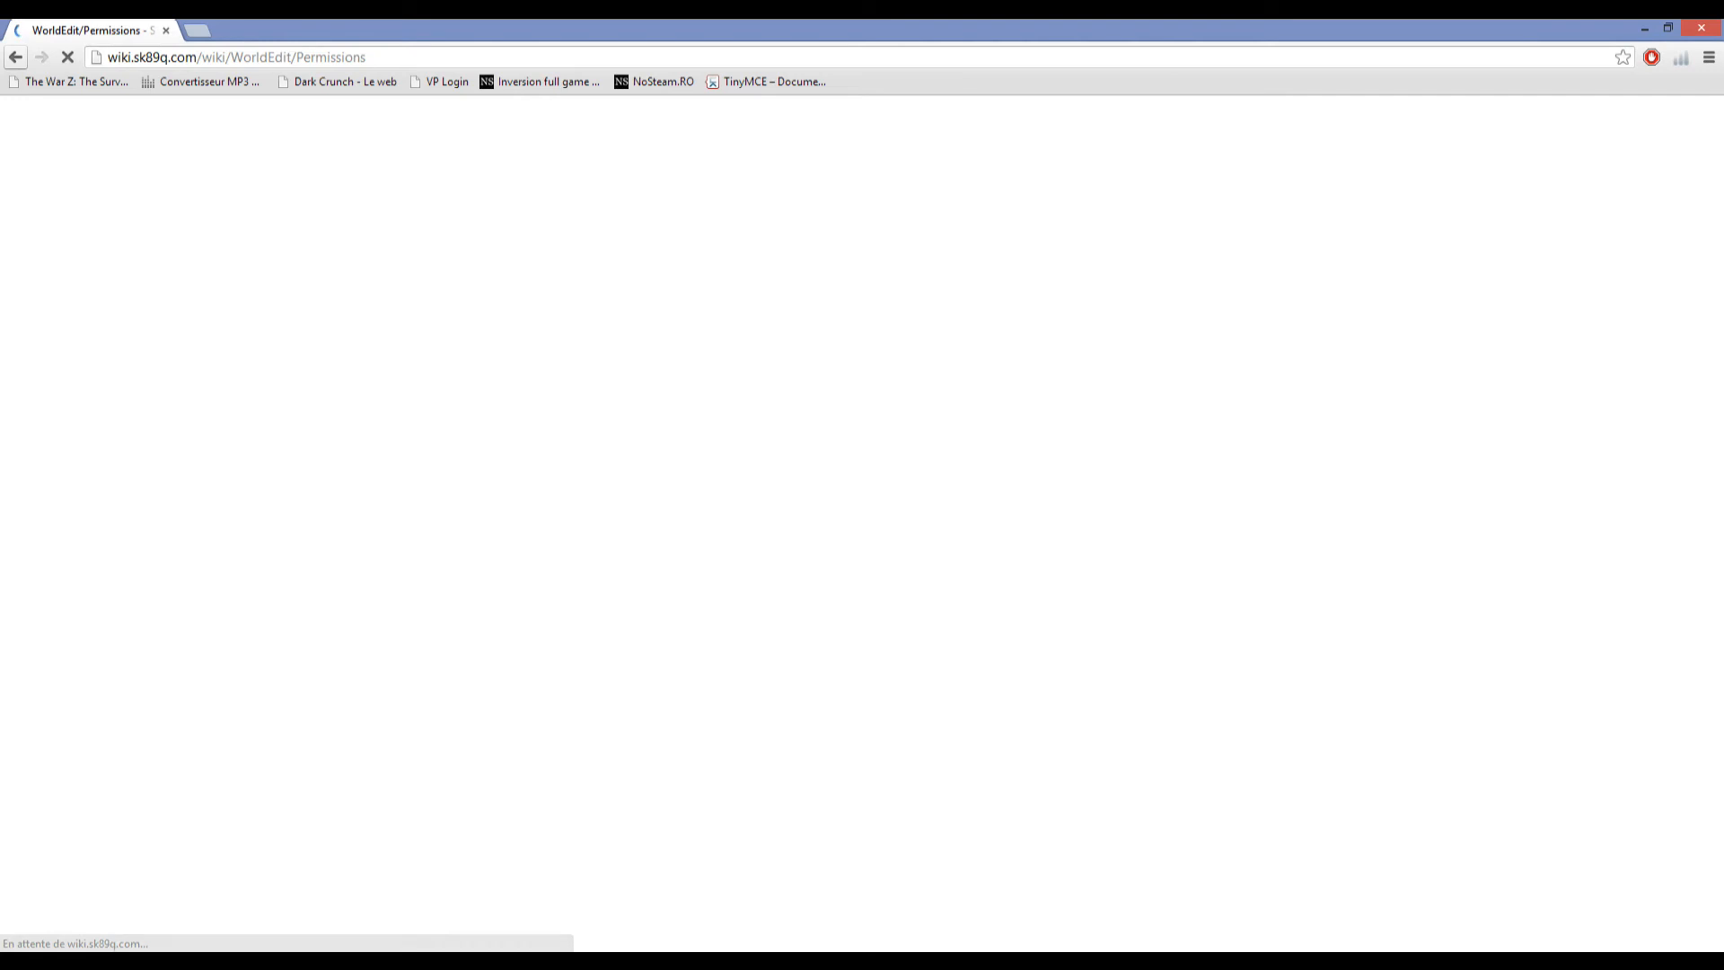
{"action": "key", "text": "alt+Left"}
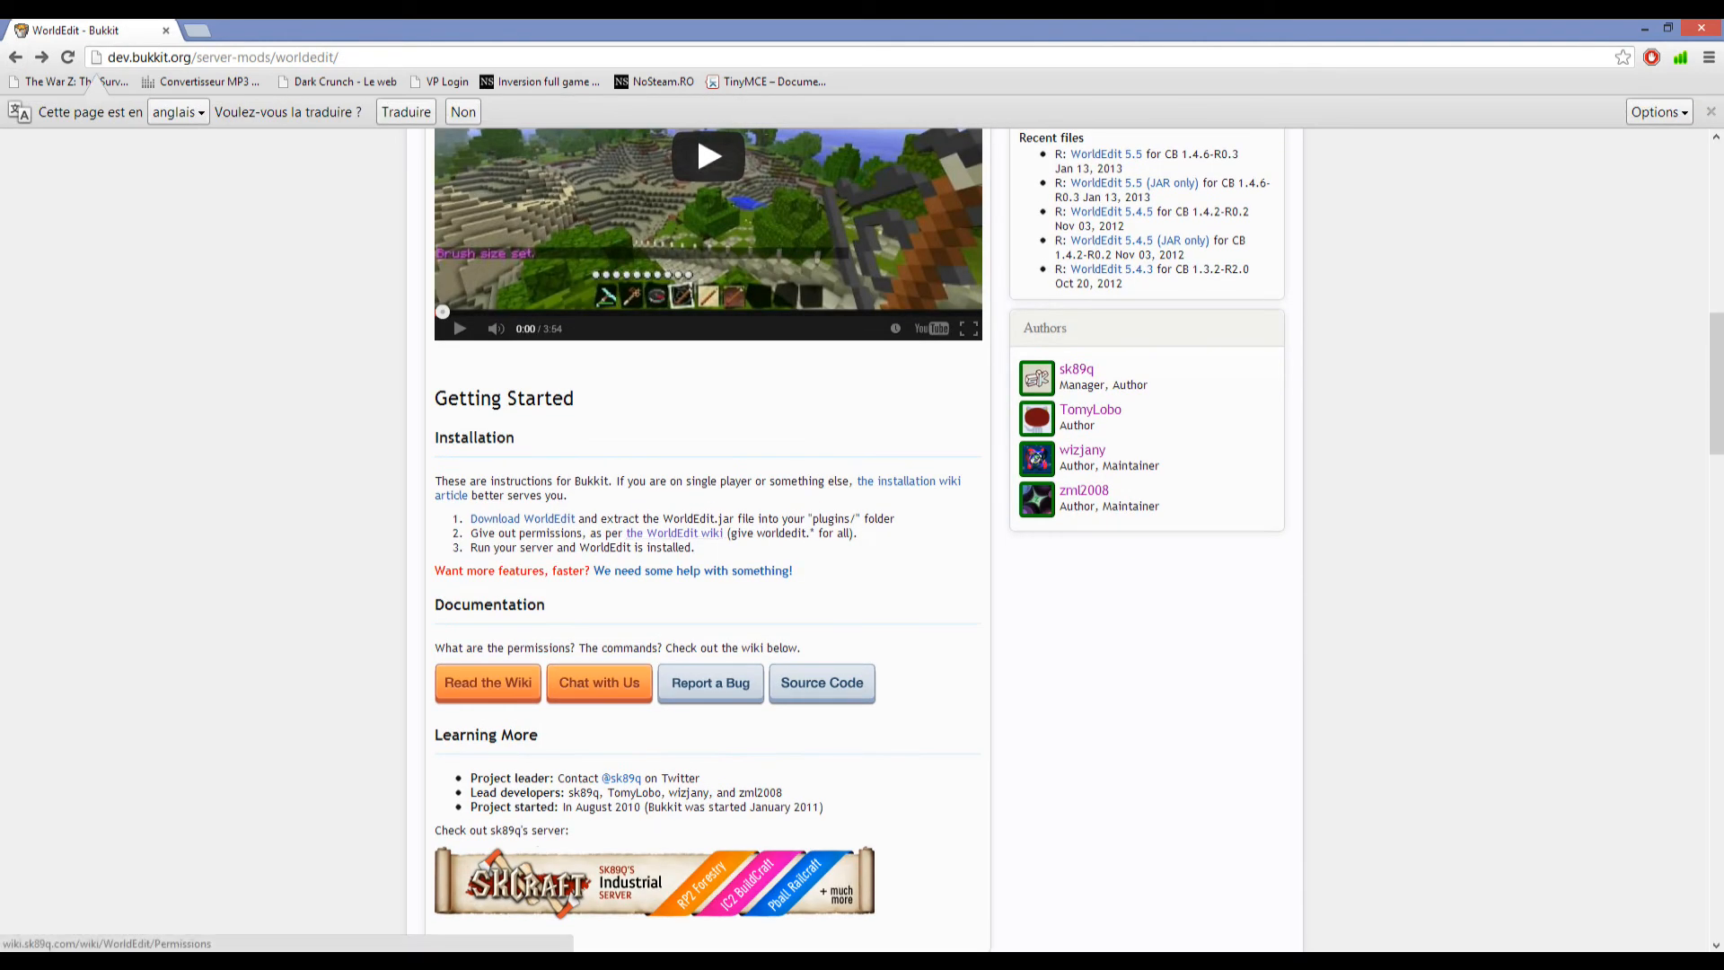
{"action": "left_click_drag", "start_coordinate": [730, 532], "coordinate": [817, 533]}
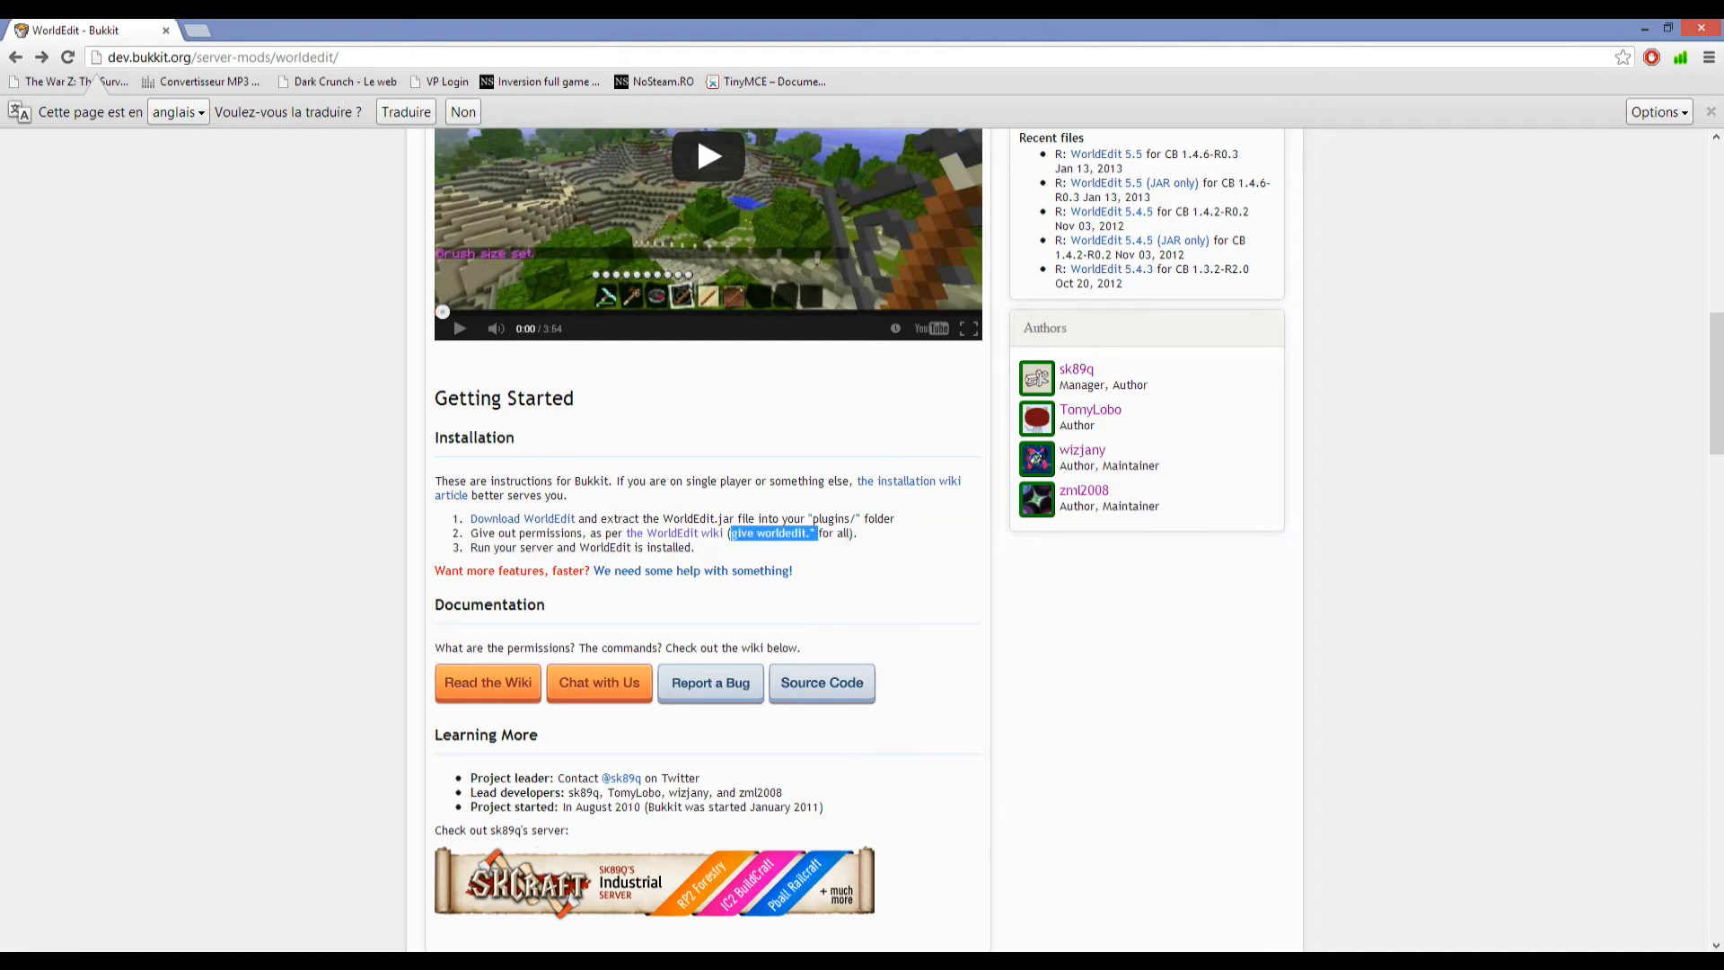
{"action": "left_click", "coordinate": [817, 533]}
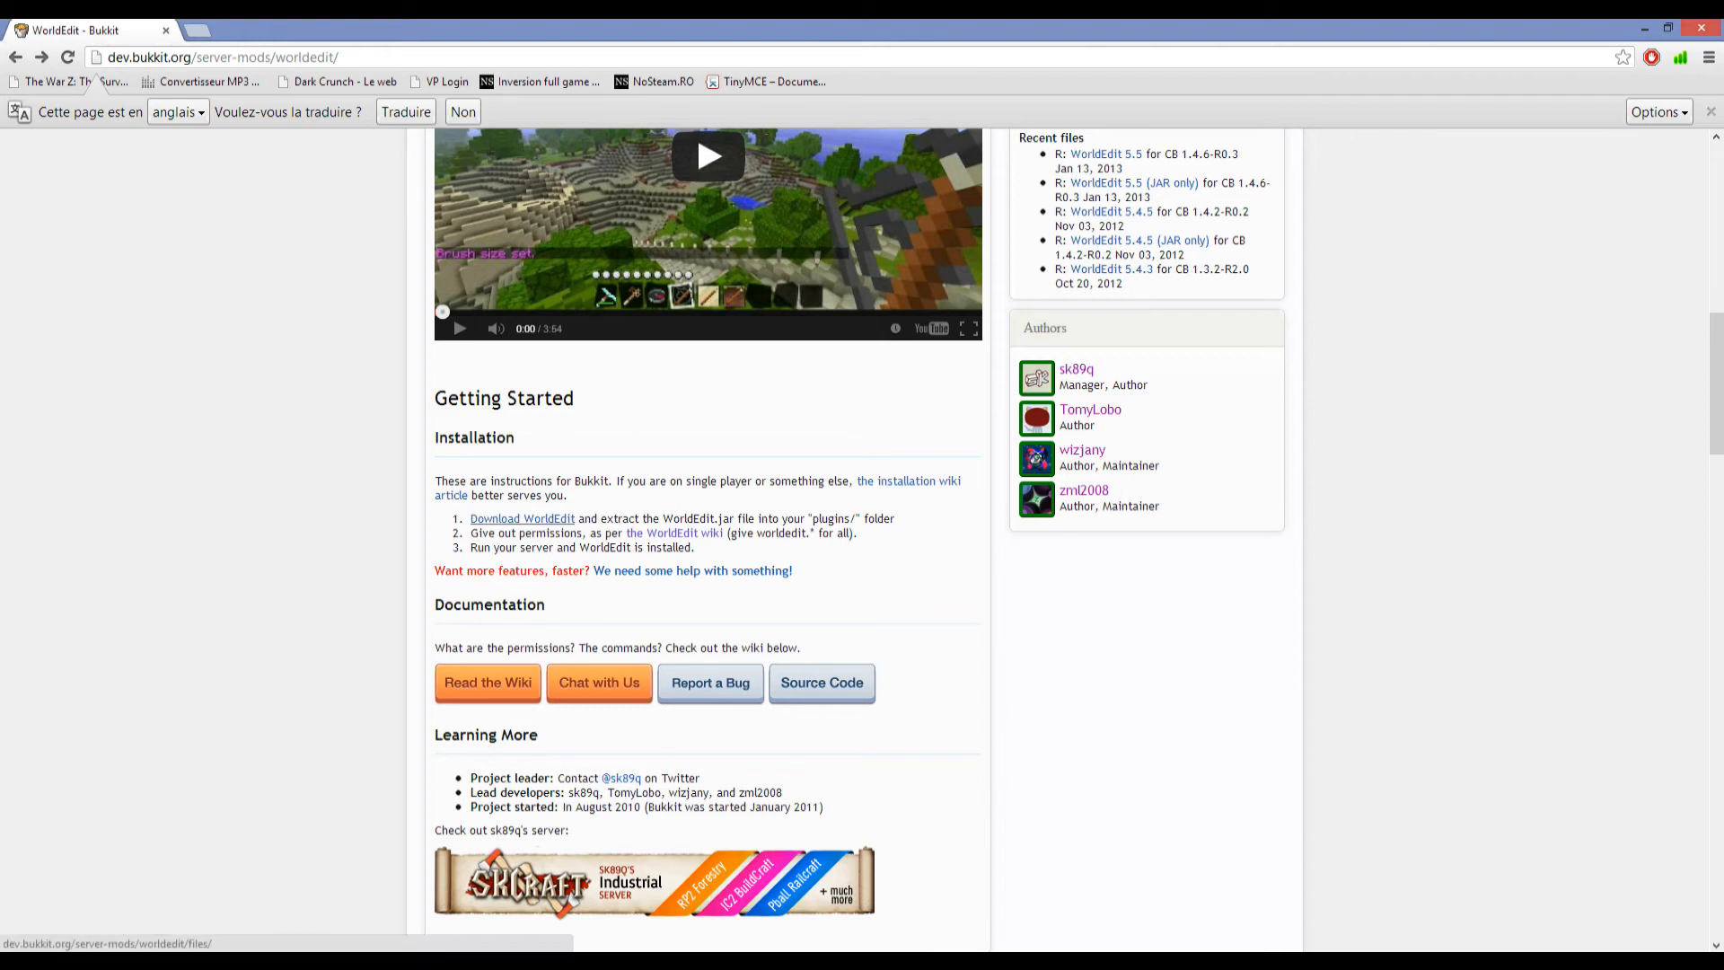
Download worldedit-5.5.jar from the WorldEdit 5.5 (JAR only) file page, keeping the file despite the browser warning.
{"action": "left_click", "coordinate": [523, 519]}
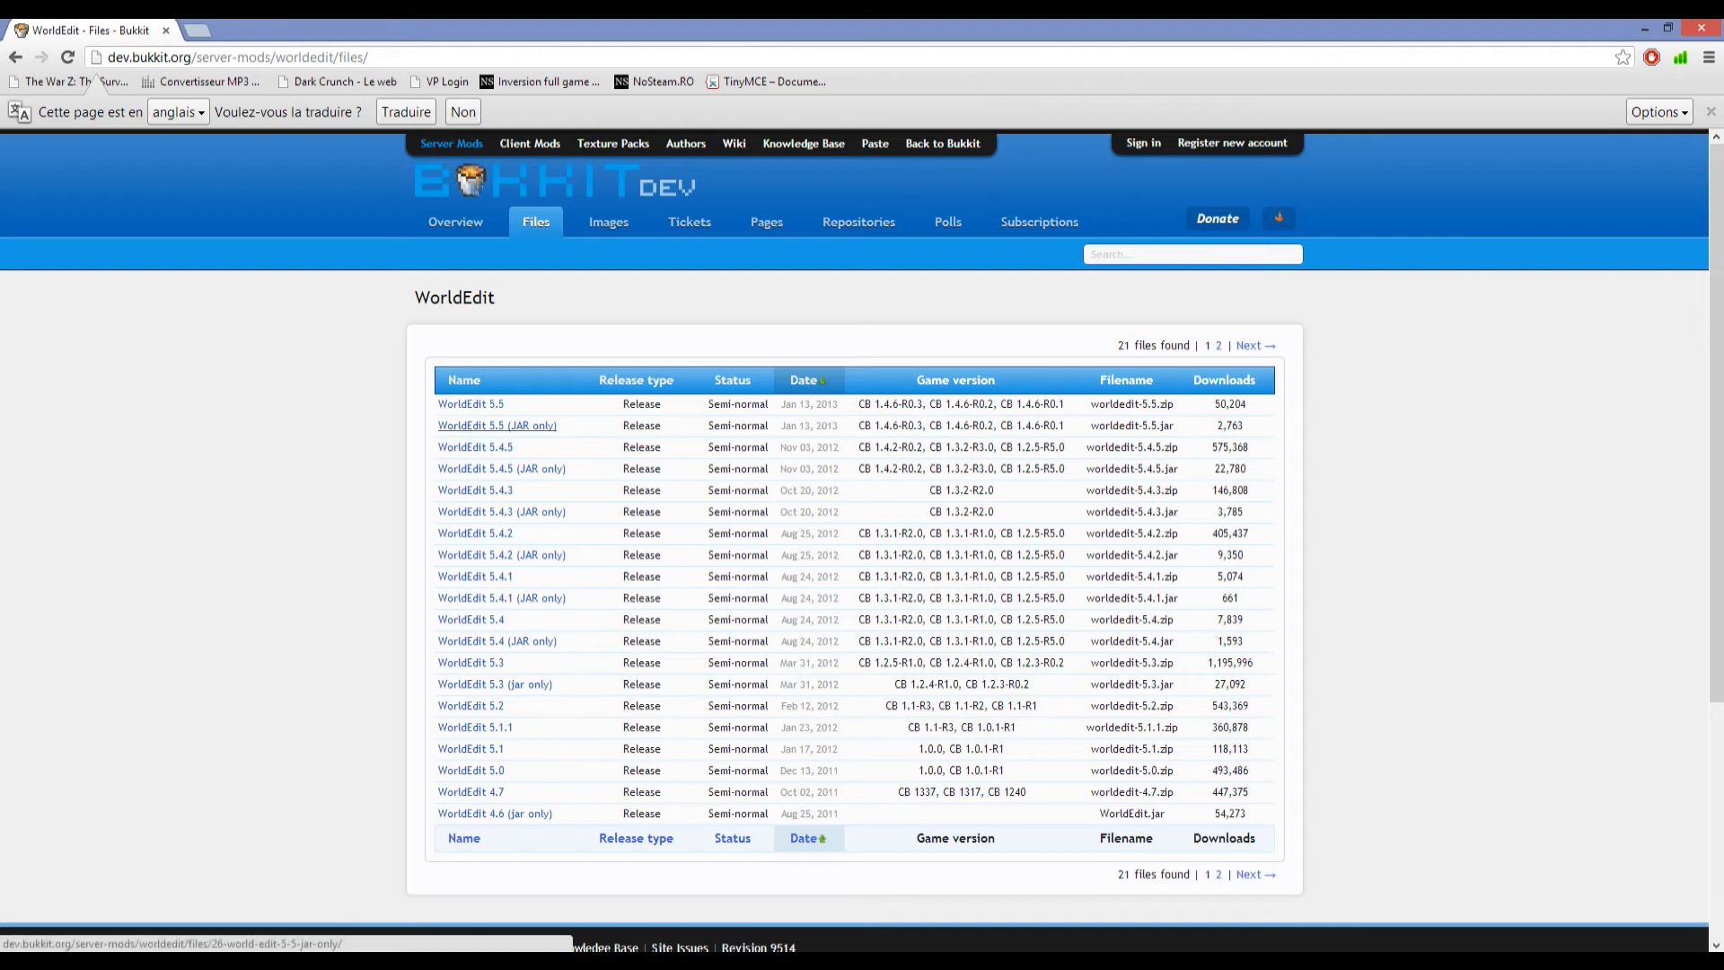
{"action": "left_click", "coordinate": [496, 426]}
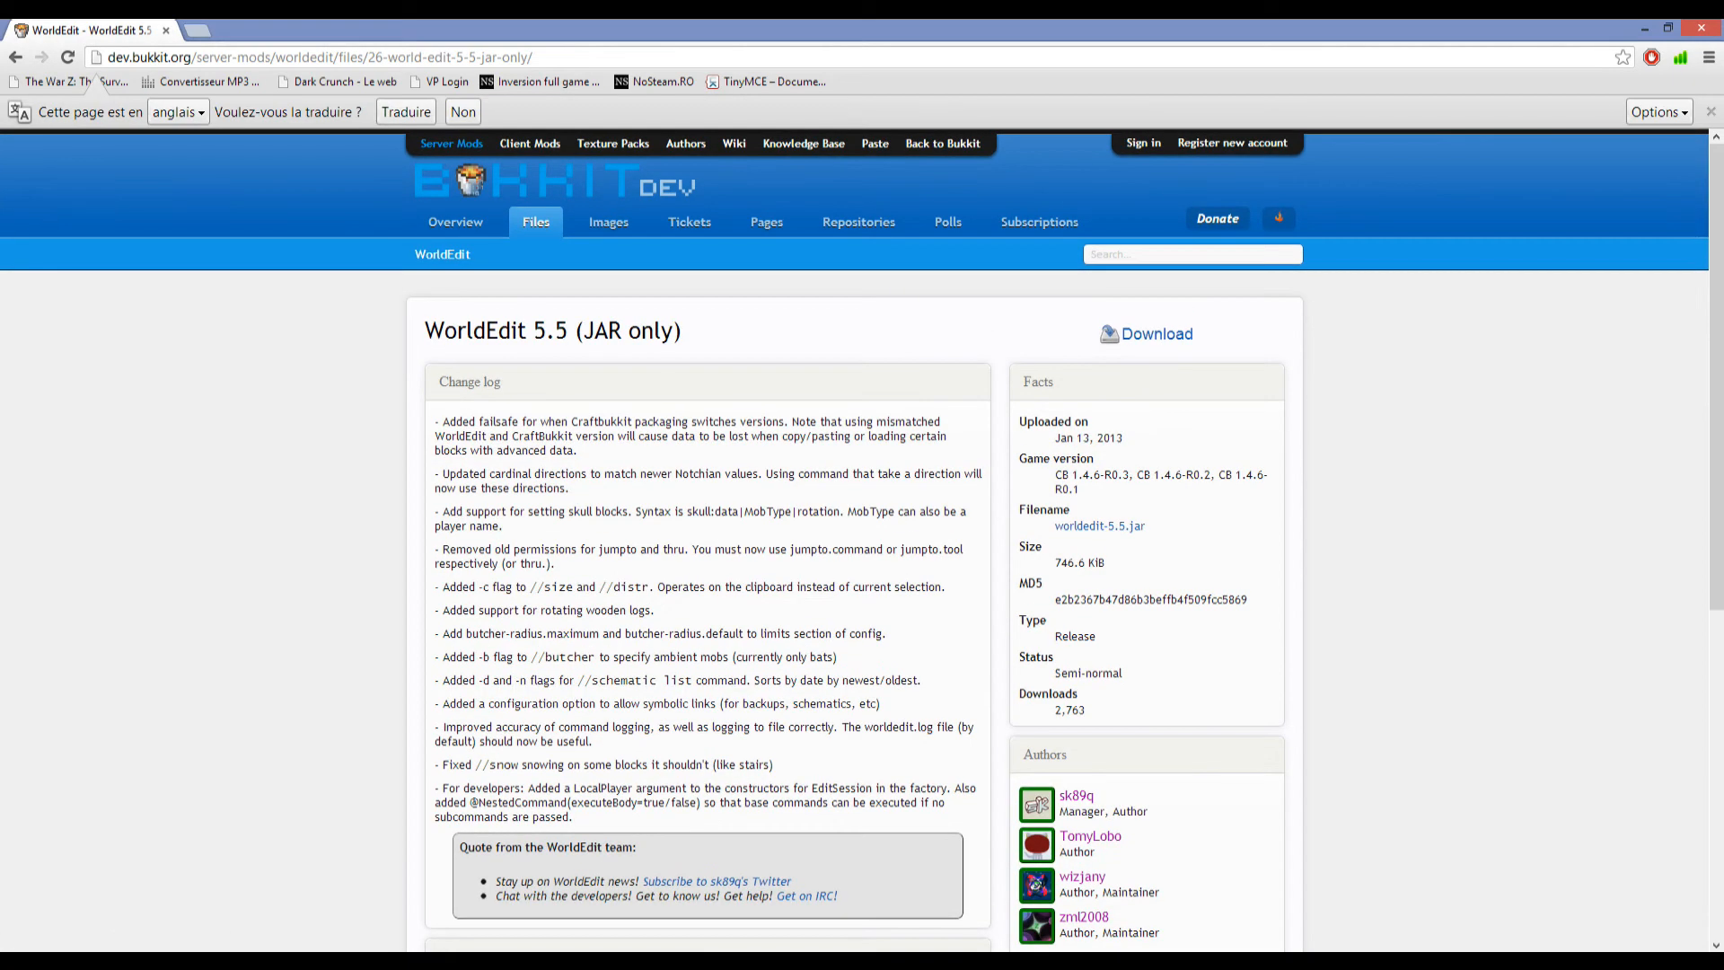
{"action": "left_click", "coordinate": [1100, 526]}
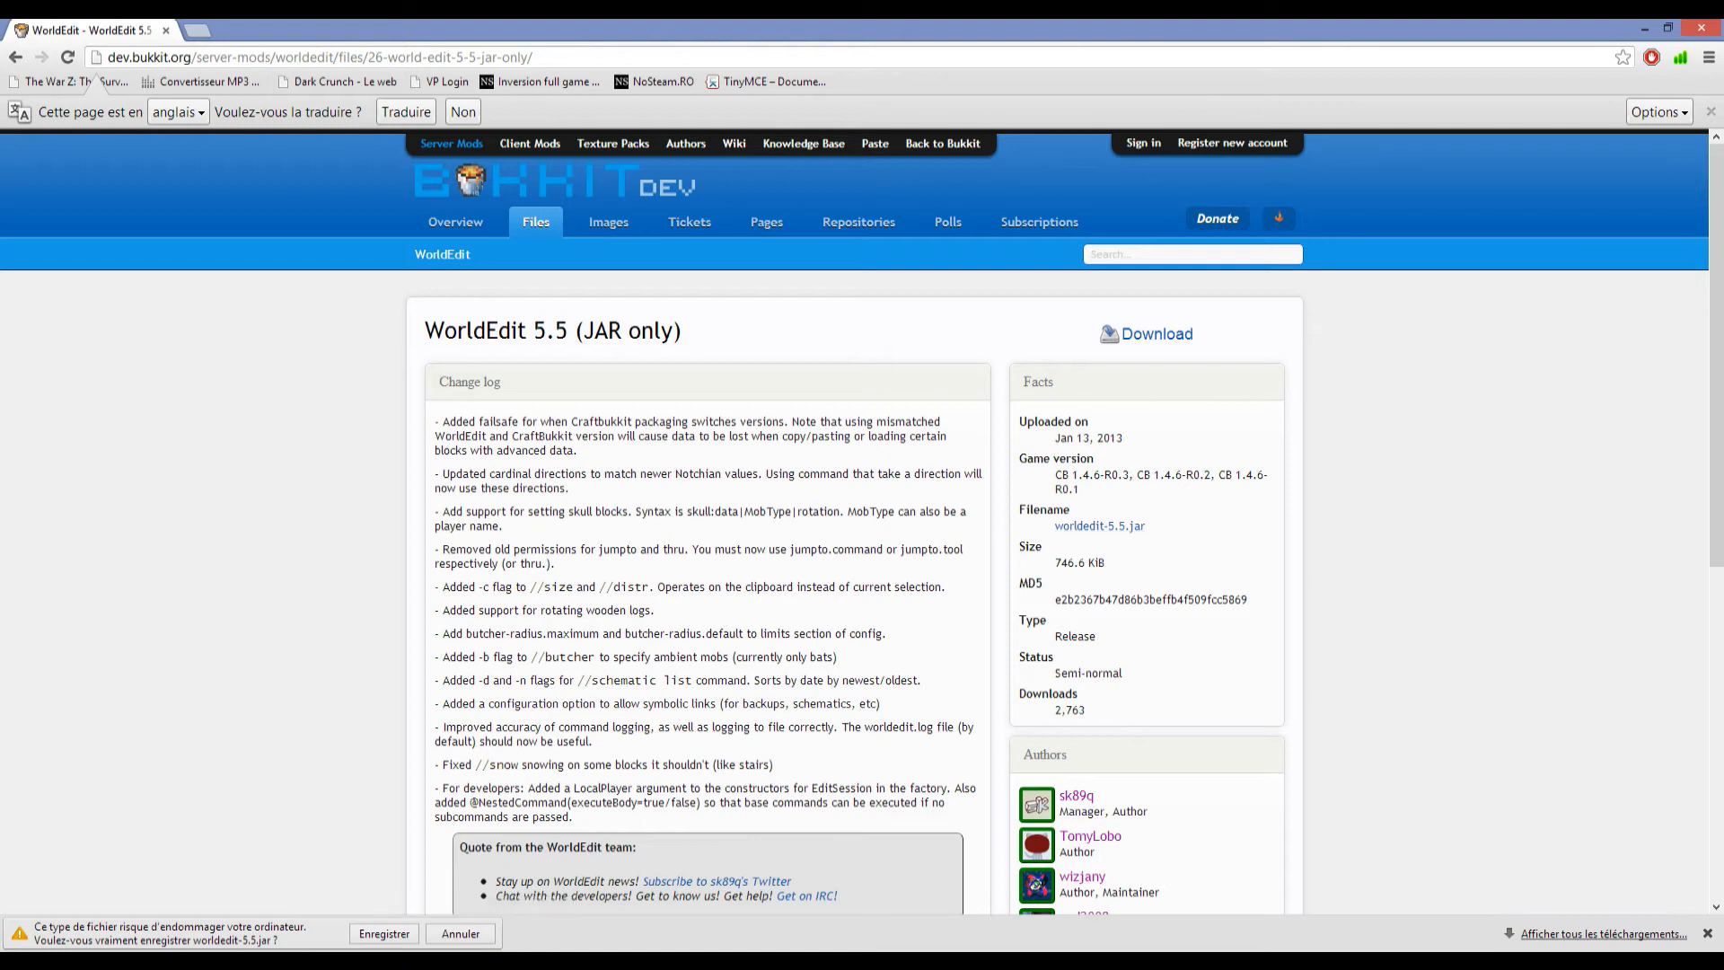
{"action": "left_click", "coordinate": [384, 934]}
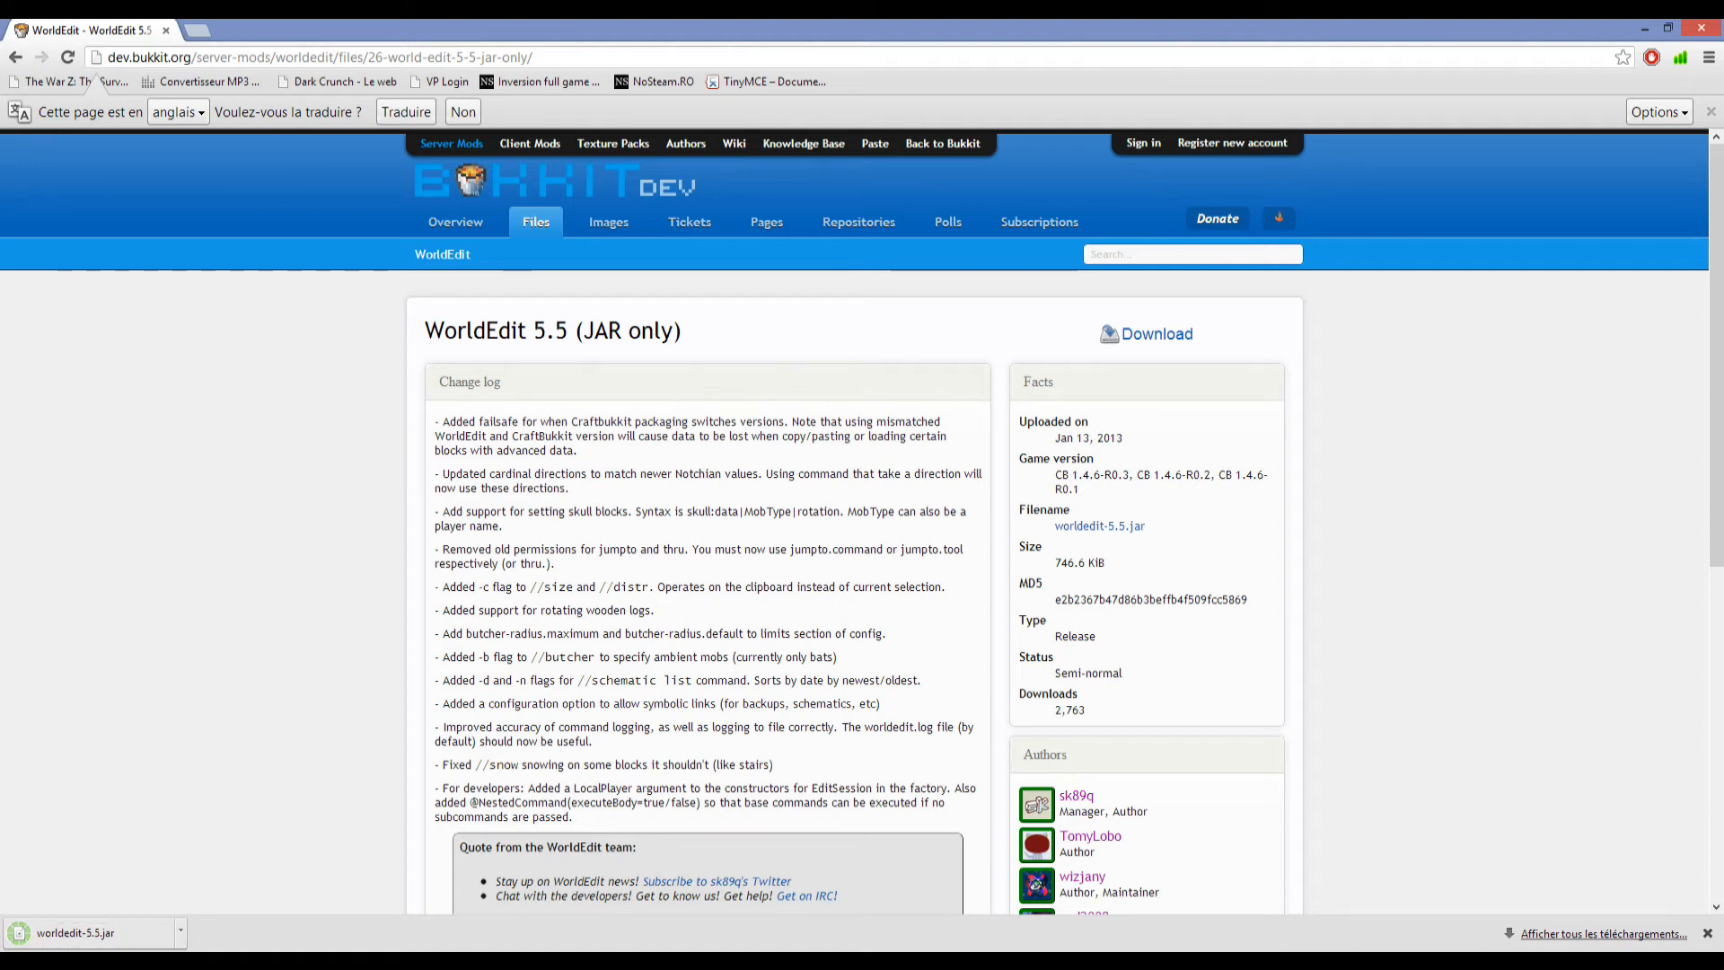
Move the downloaded worldedit-5.5 JAR file from the downloads folder into the plugins folder of tuto serveur 1.4.5.
{"action": "left_click", "coordinate": [180, 931]}
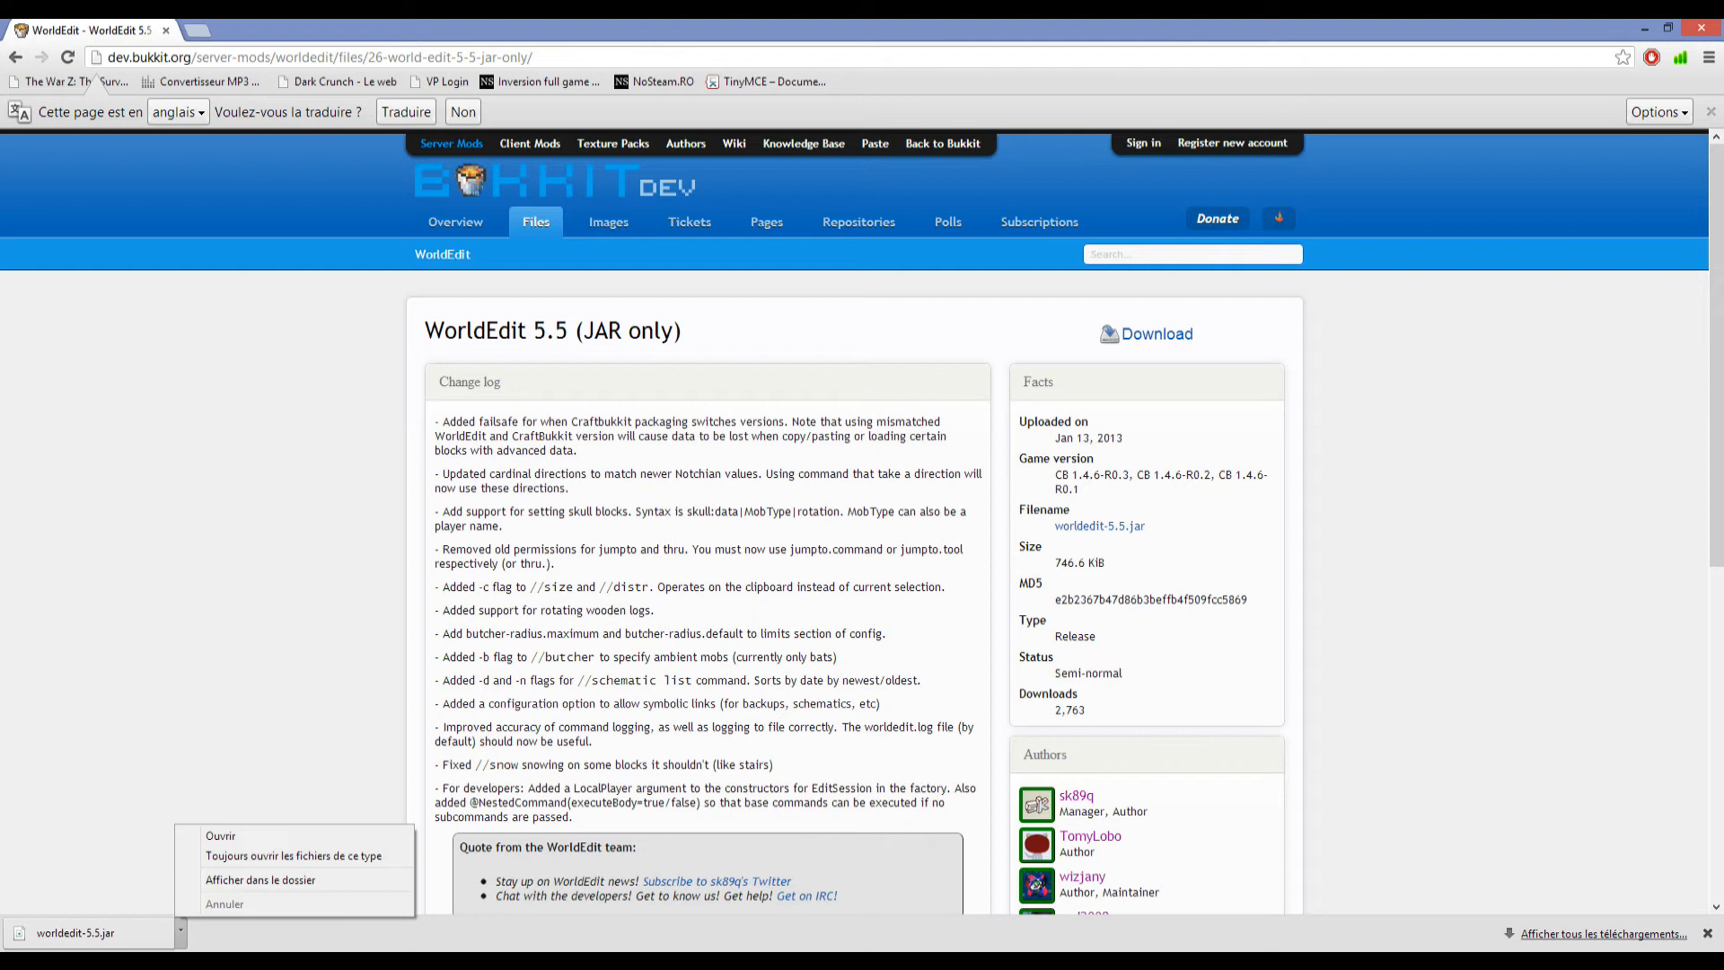
{"action": "left_click", "coordinate": [260, 879]}
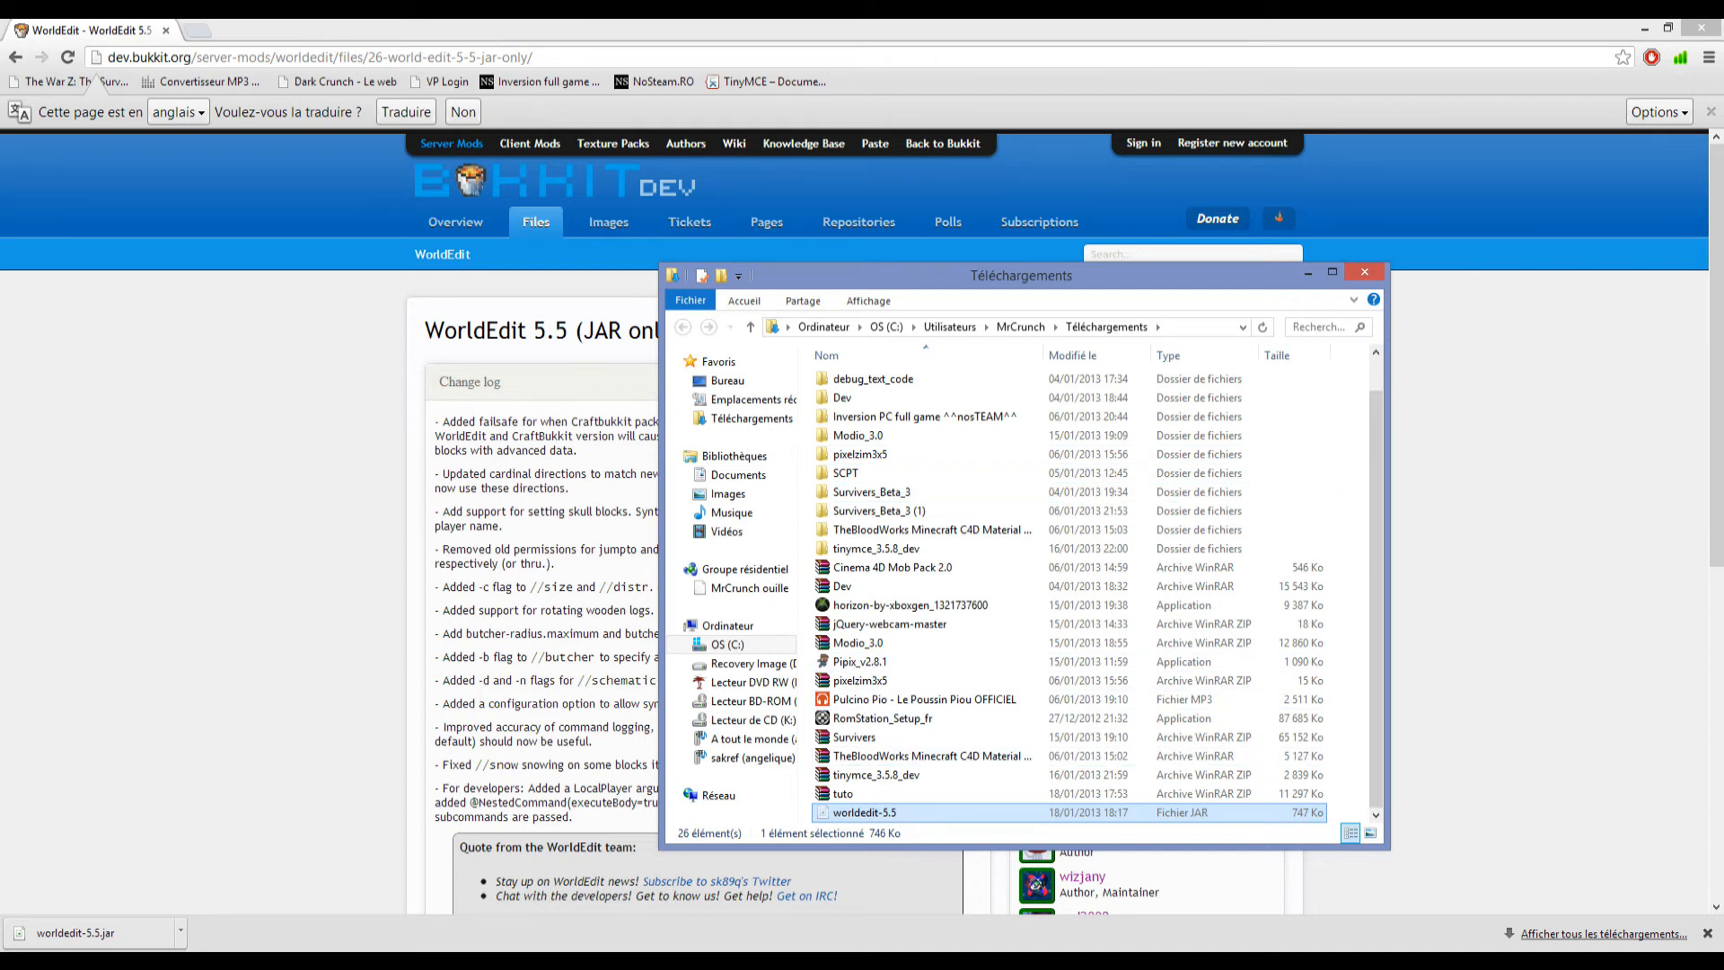
{"action": "key", "text": "alt+Tab"}
{"action": "key", "text": "Tab"}
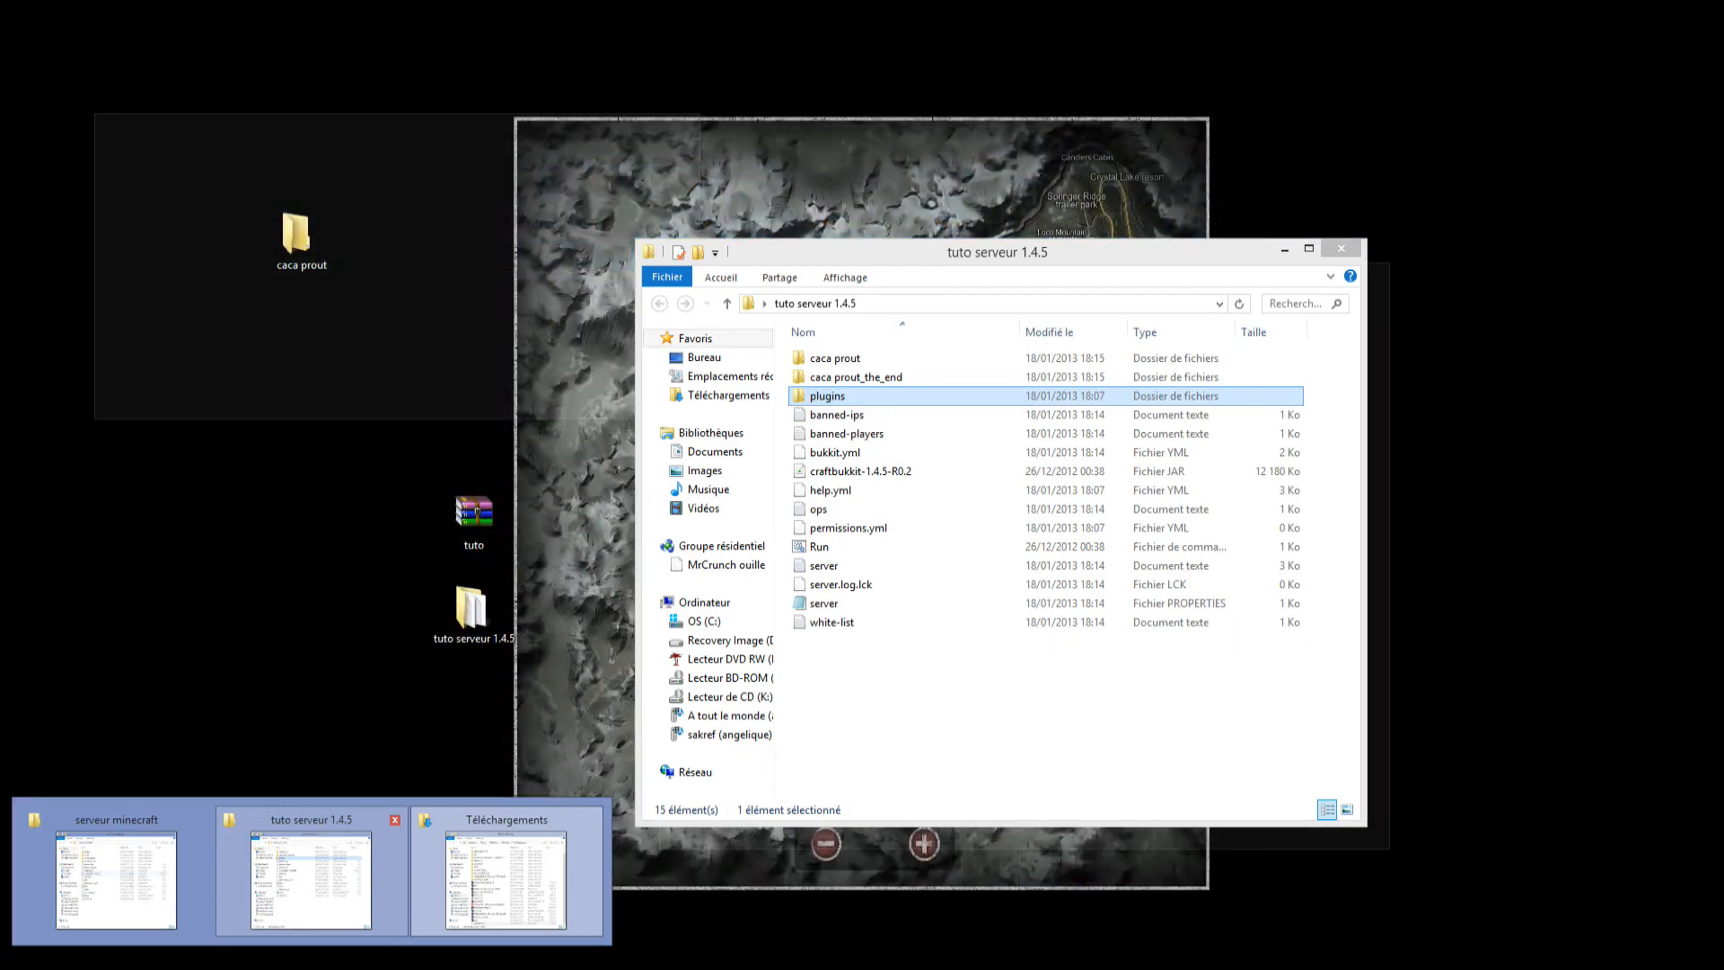
{"action": "key", "text": "alt+shift+Tab"}
{"action": "key", "text": "alt+Tab"}
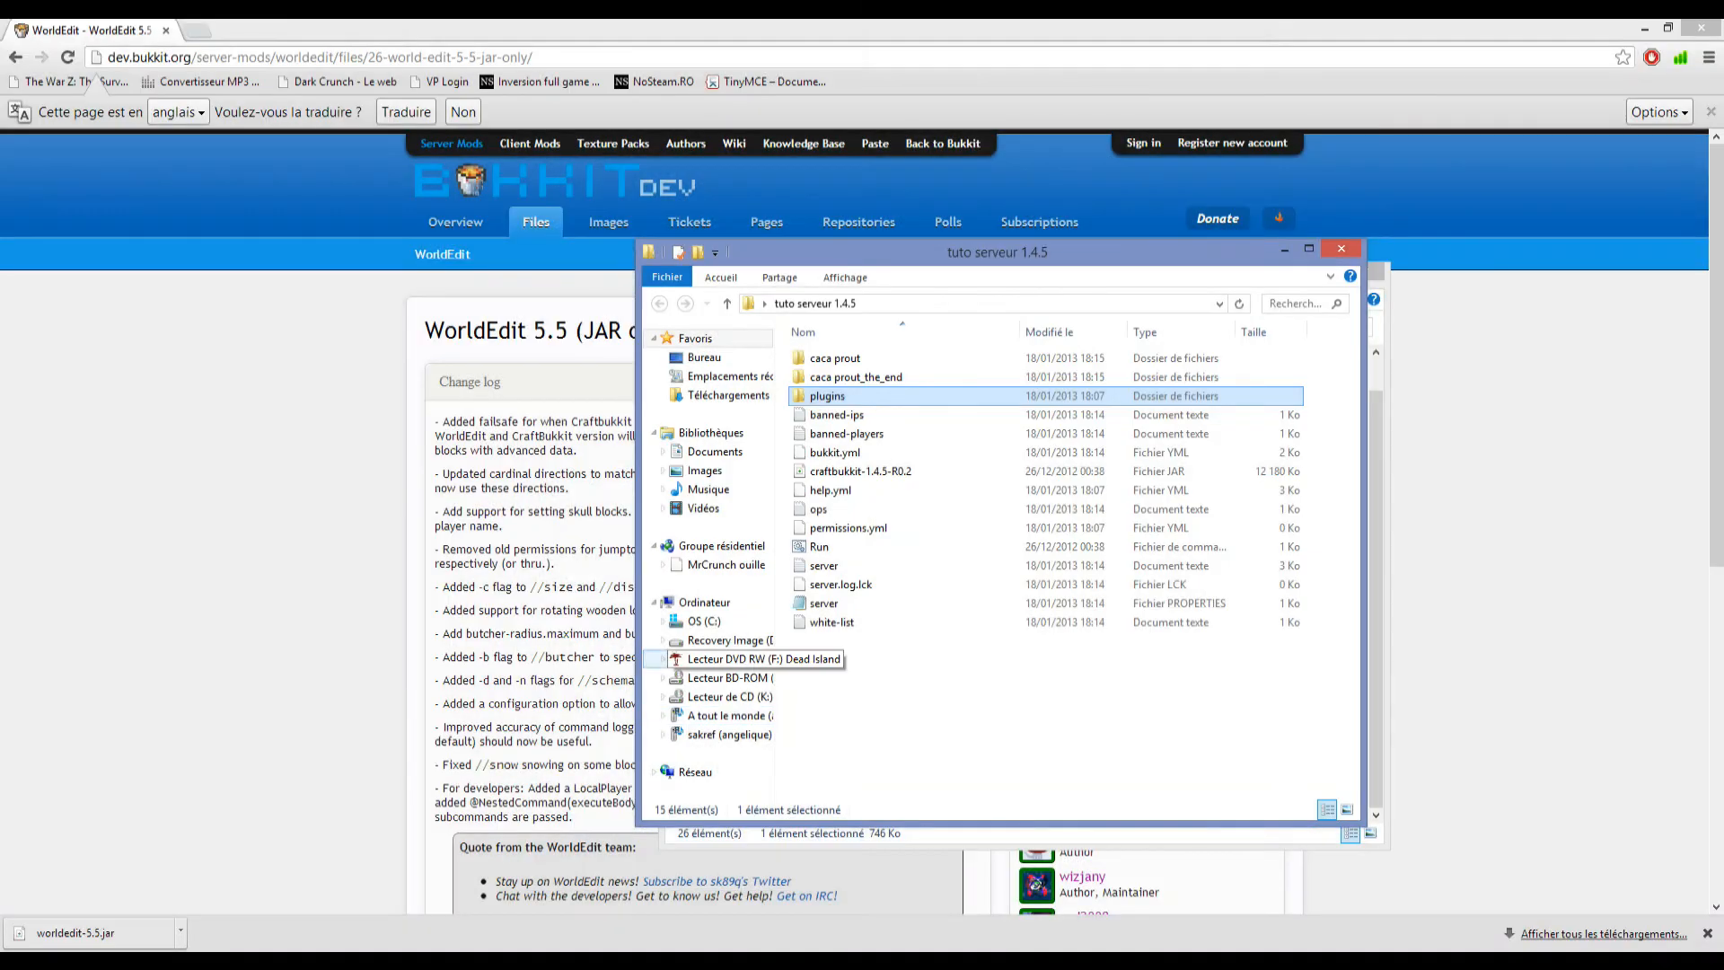
{"action": "left_click", "coordinate": [952, 704]}
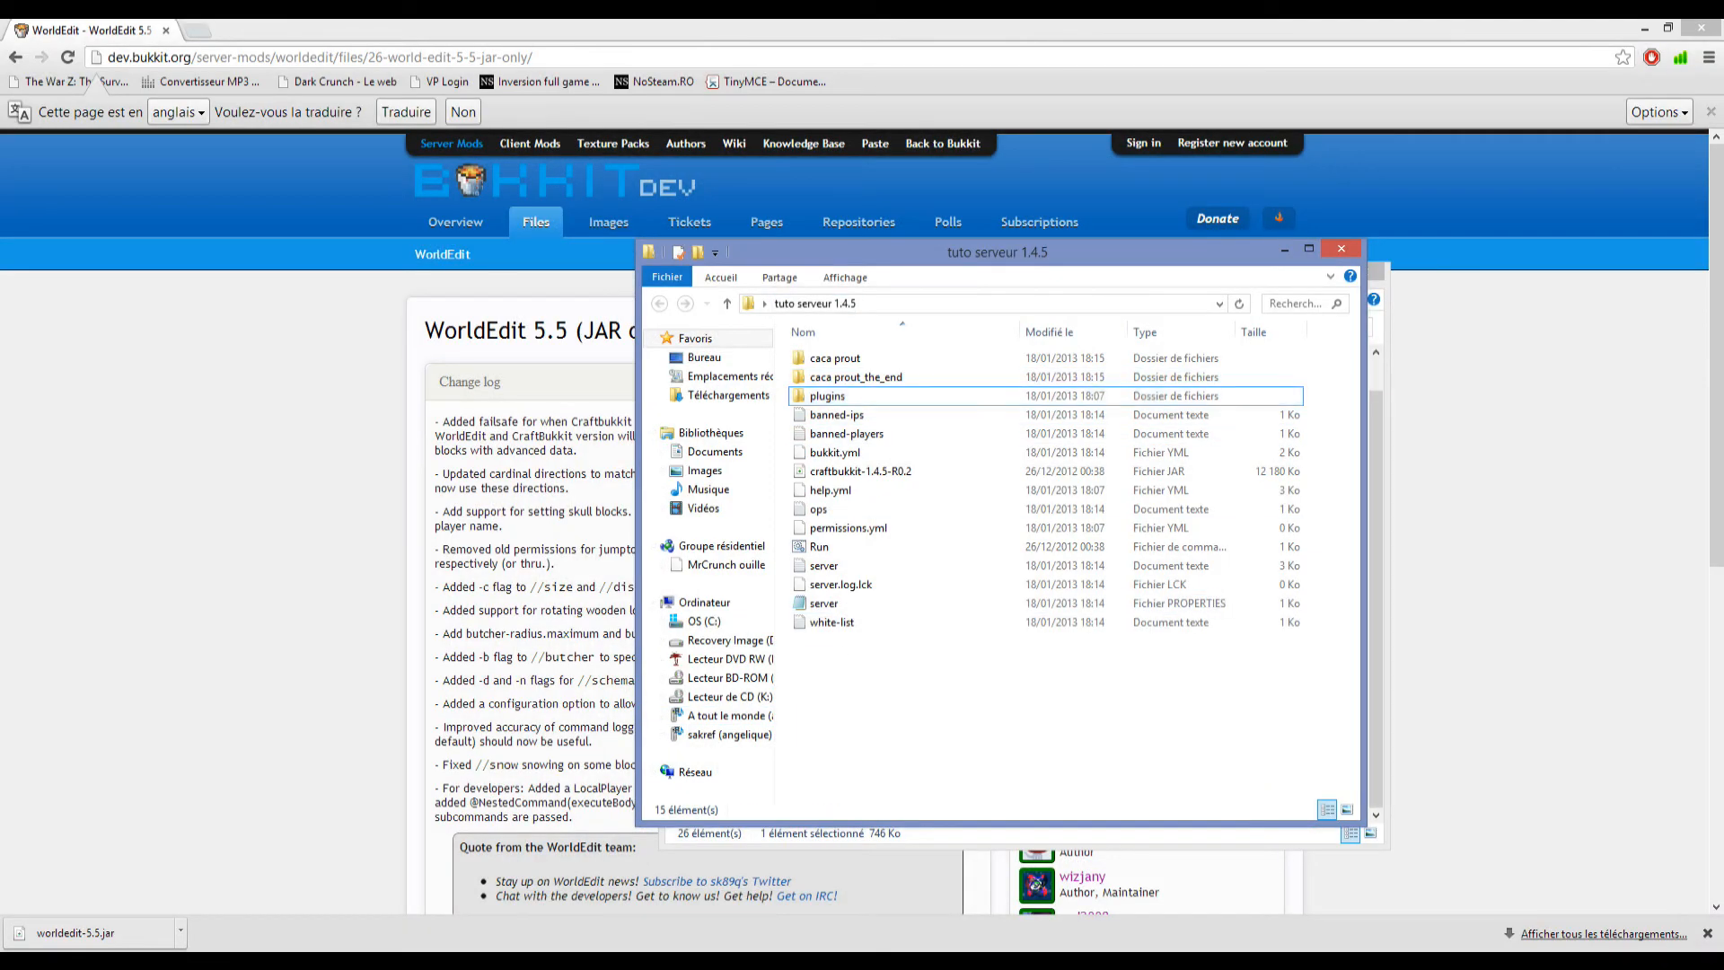
{"action": "key", "text": "Return"}
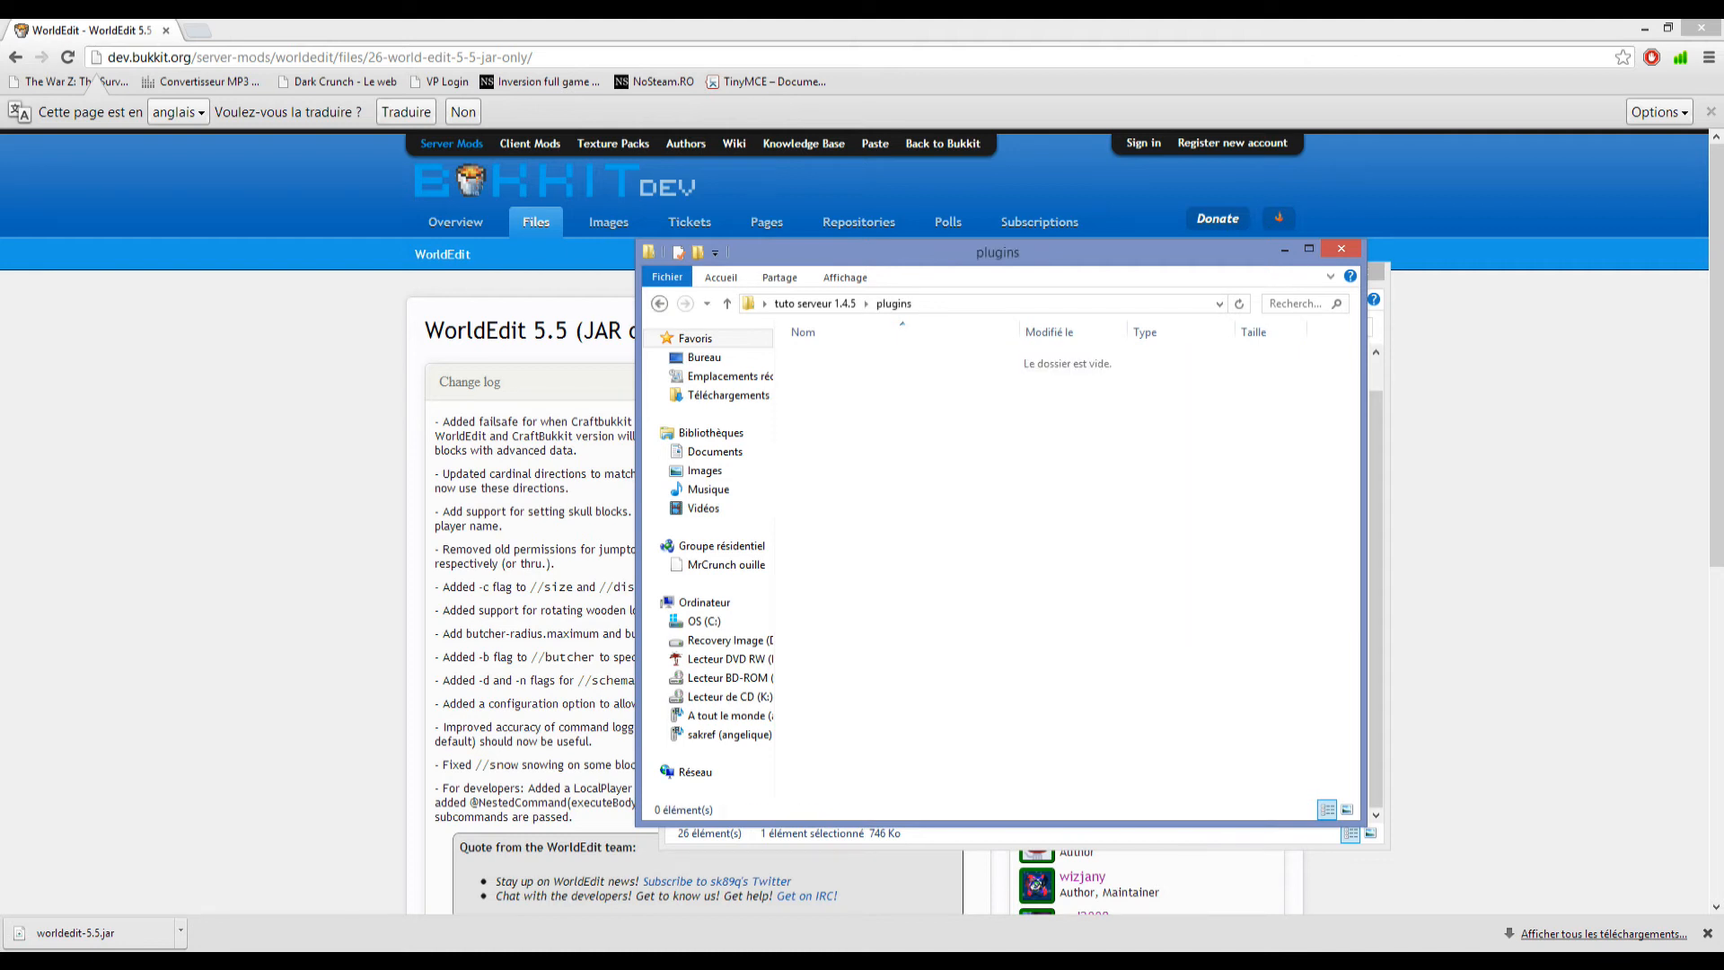
{"action": "key", "text": "ctrl+v"}
{"action": "left_click", "coordinate": [1041, 539]}
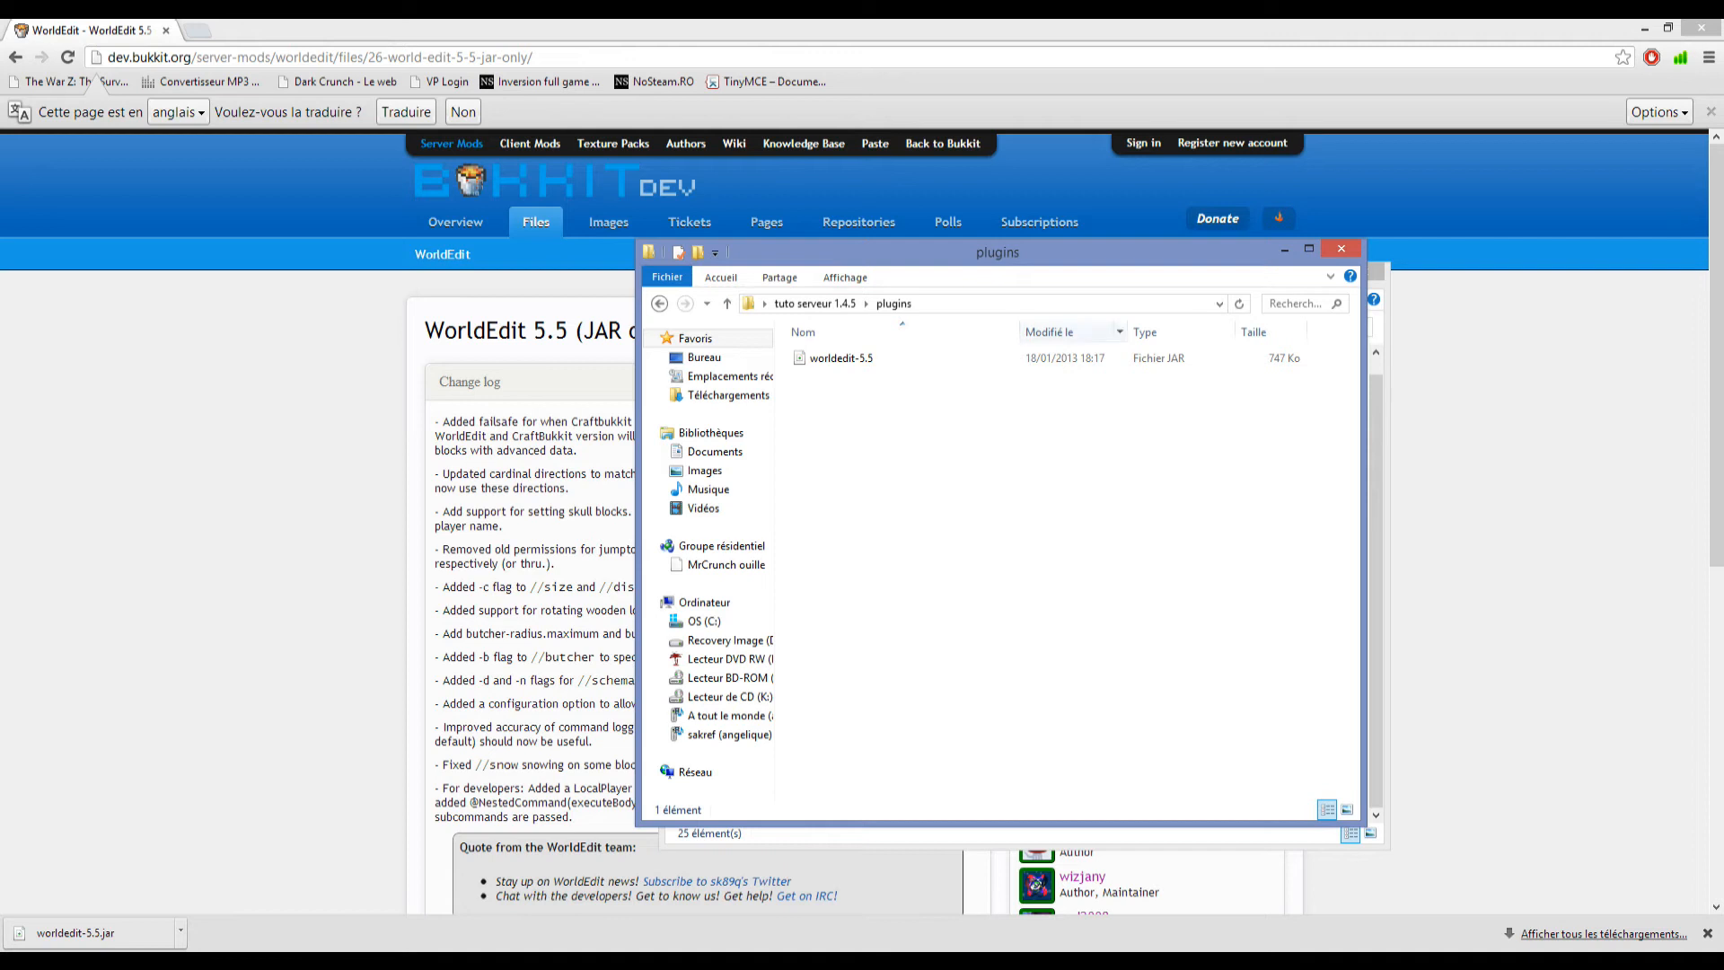
Select the worldedit-5.5 file in the plugins folder and bring up its available actions.
{"action": "right_click", "coordinate": [889, 369]}
{"action": "left_click", "coordinate": [876, 358]}
{"action": "right_click", "coordinate": [872, 361]}
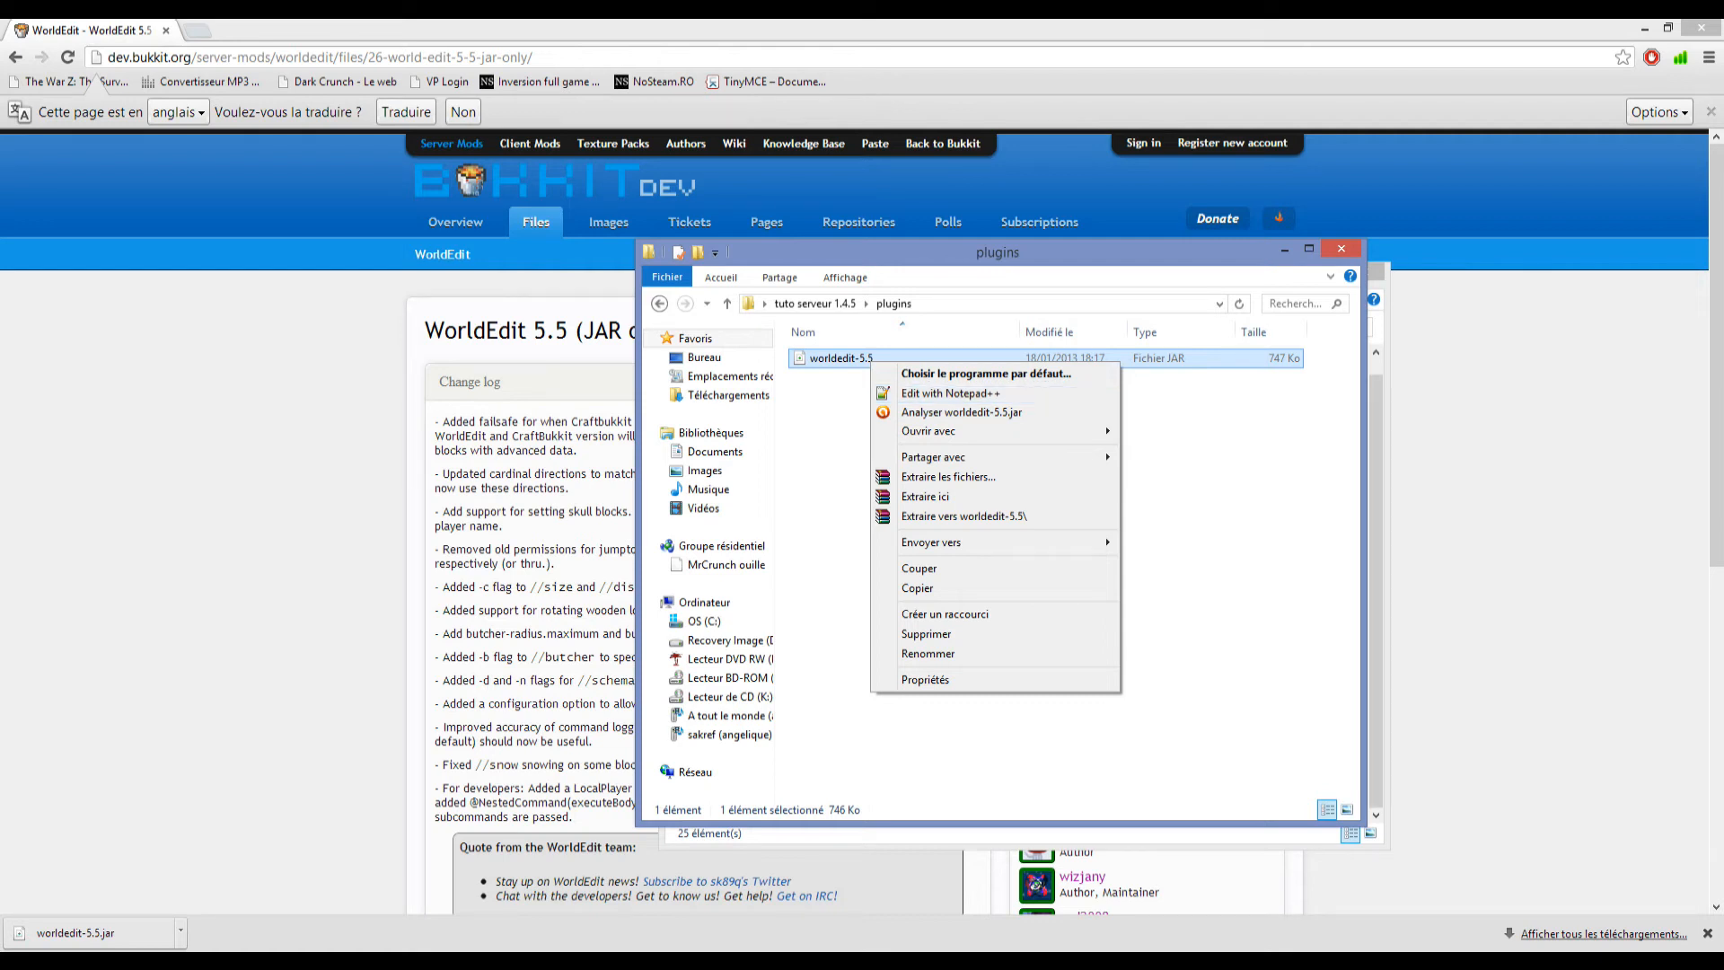
Search the web for notepad++ in a new browser tab, view the Notepad++ home page, and close the tab.
{"action": "left_click", "coordinate": [198, 31]}
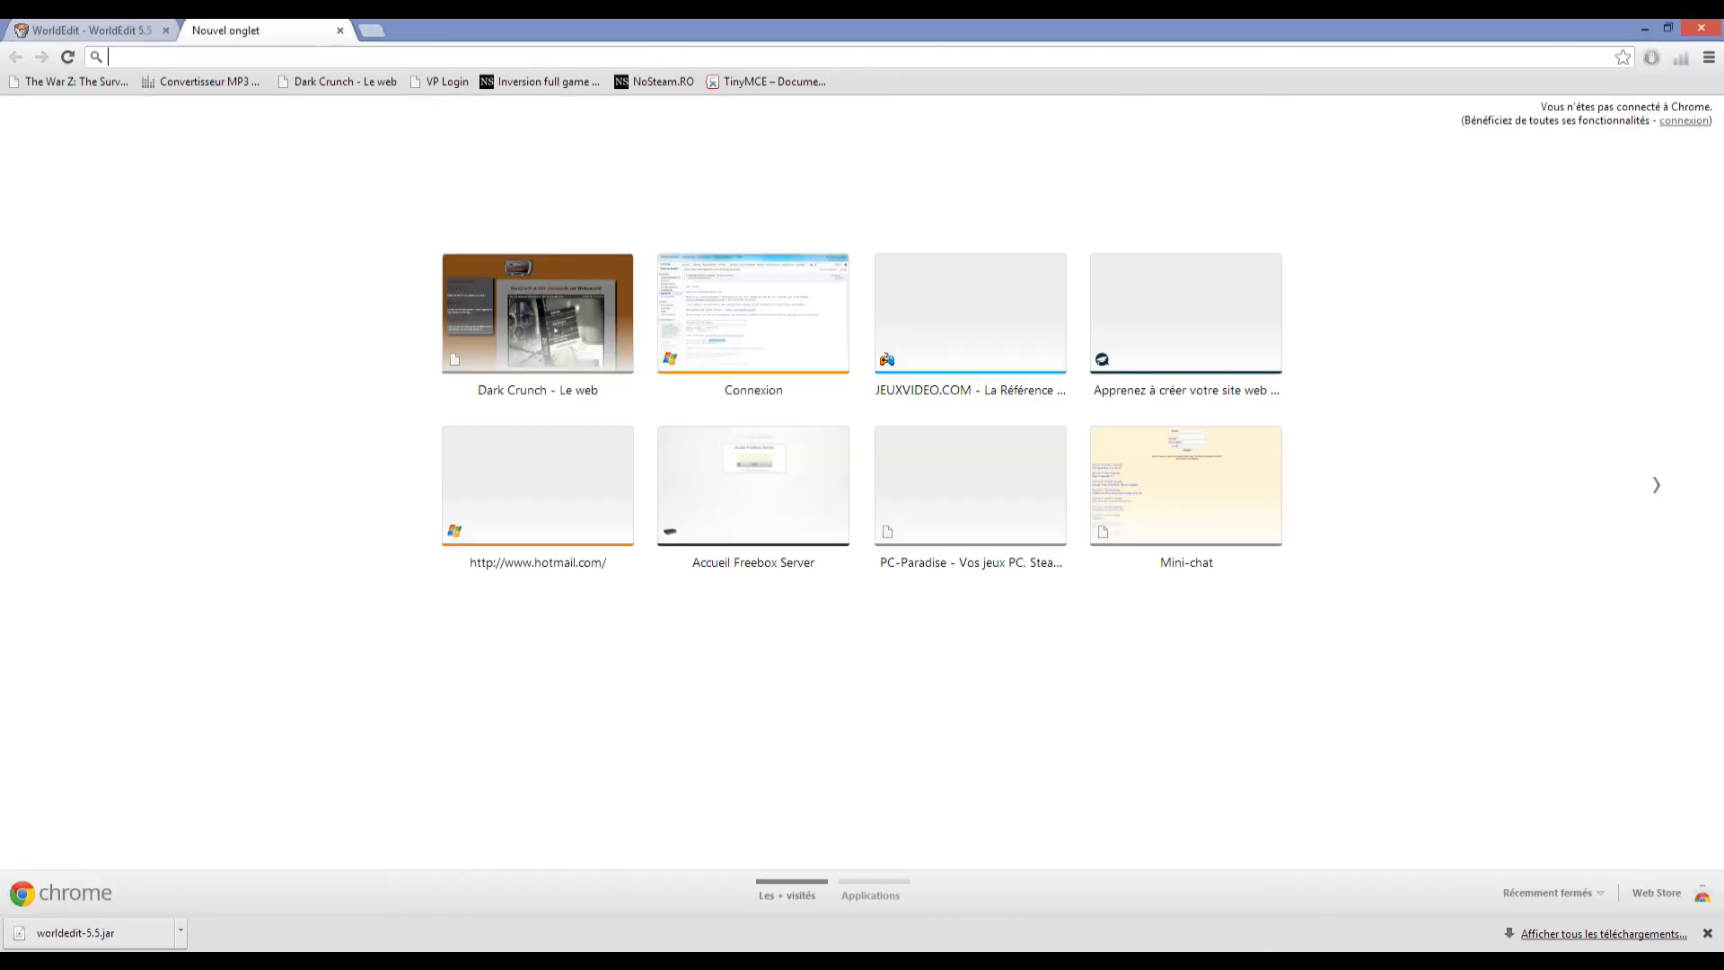
{"action": "type", "text": "notepad++"}
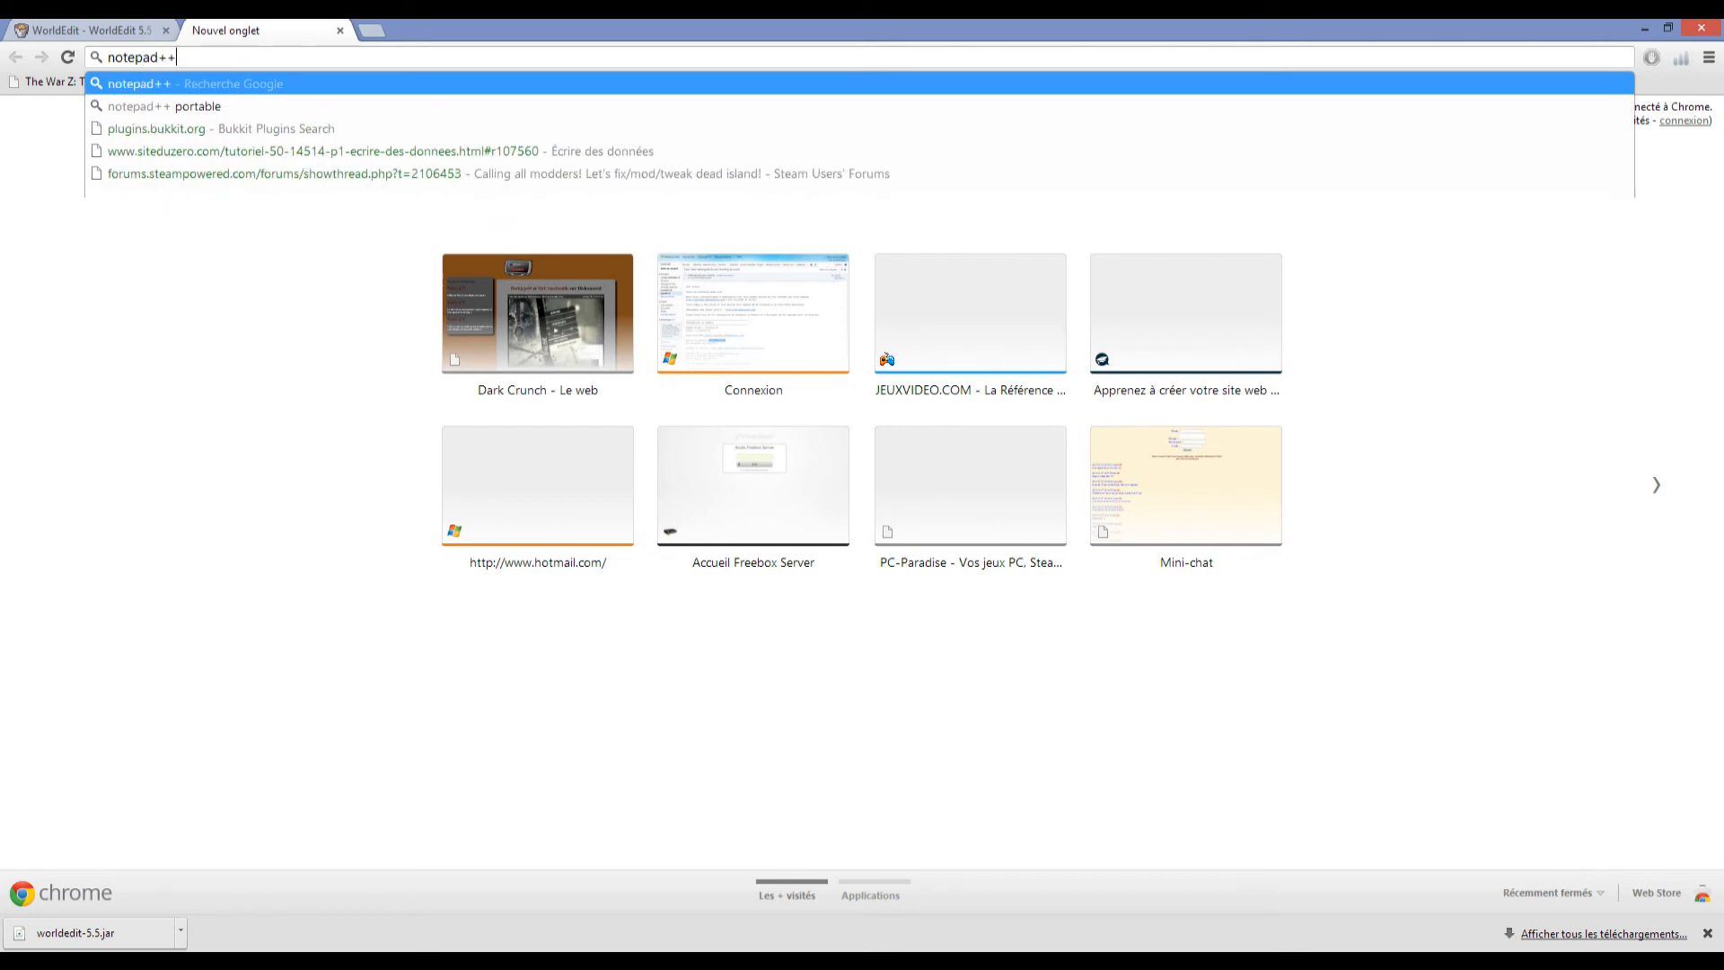
{"action": "key", "text": "Return"}
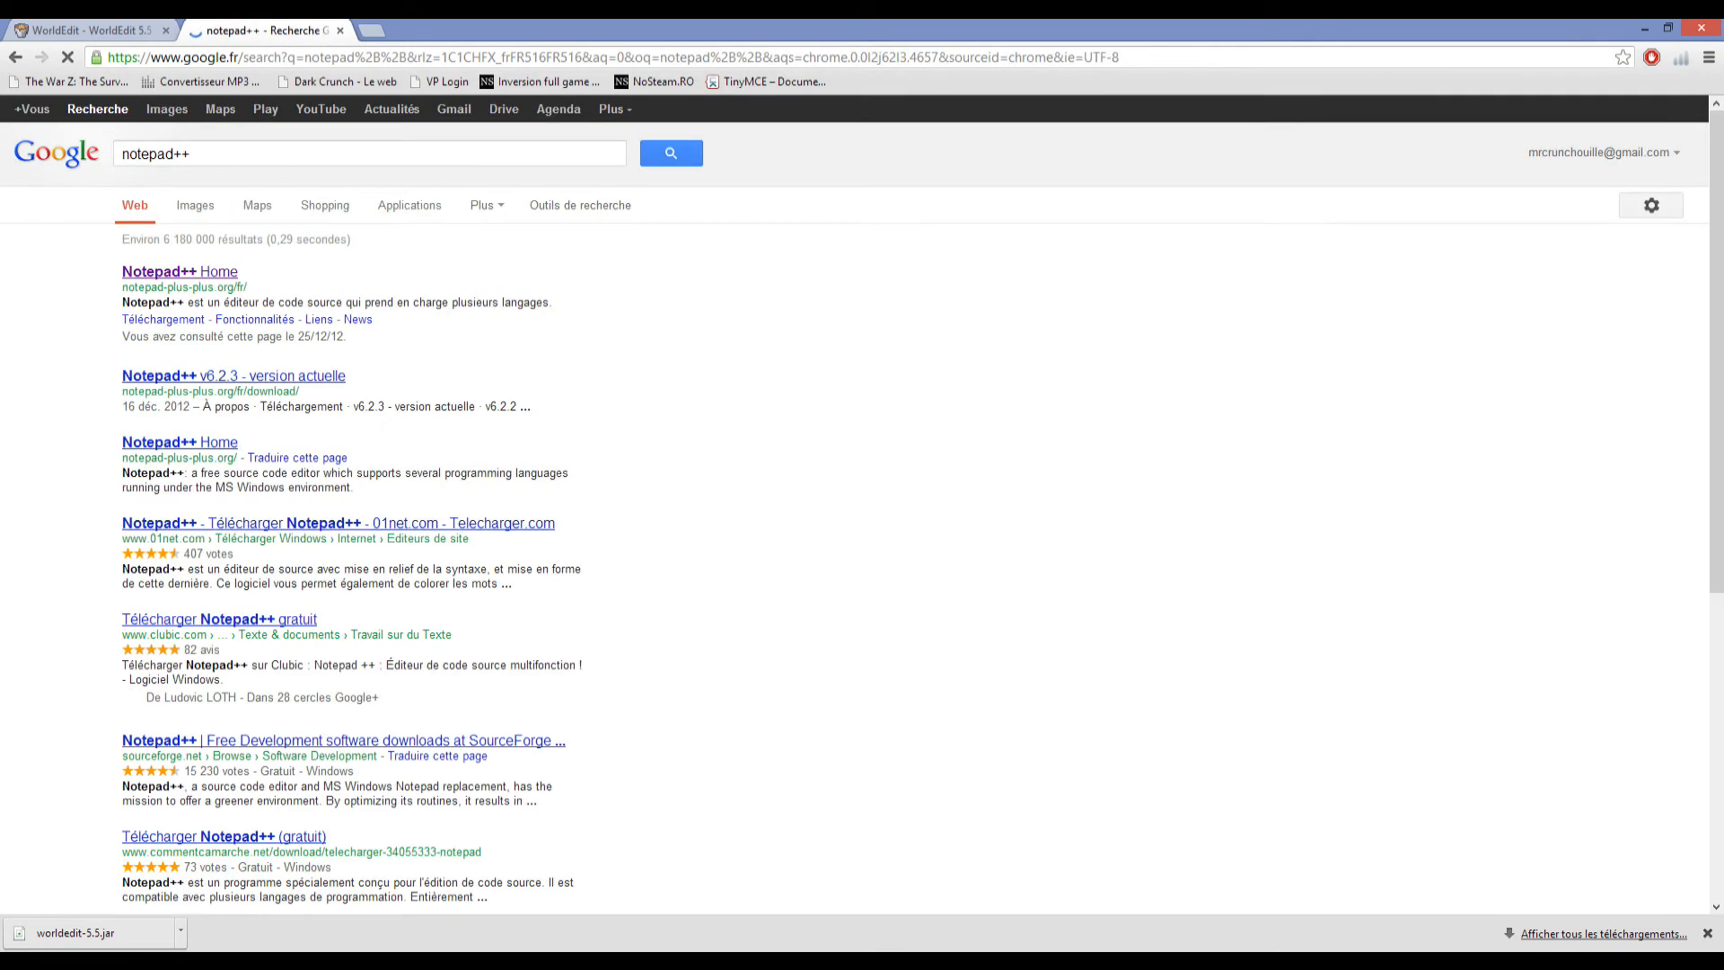
{"action": "left_click", "coordinate": [171, 271]}
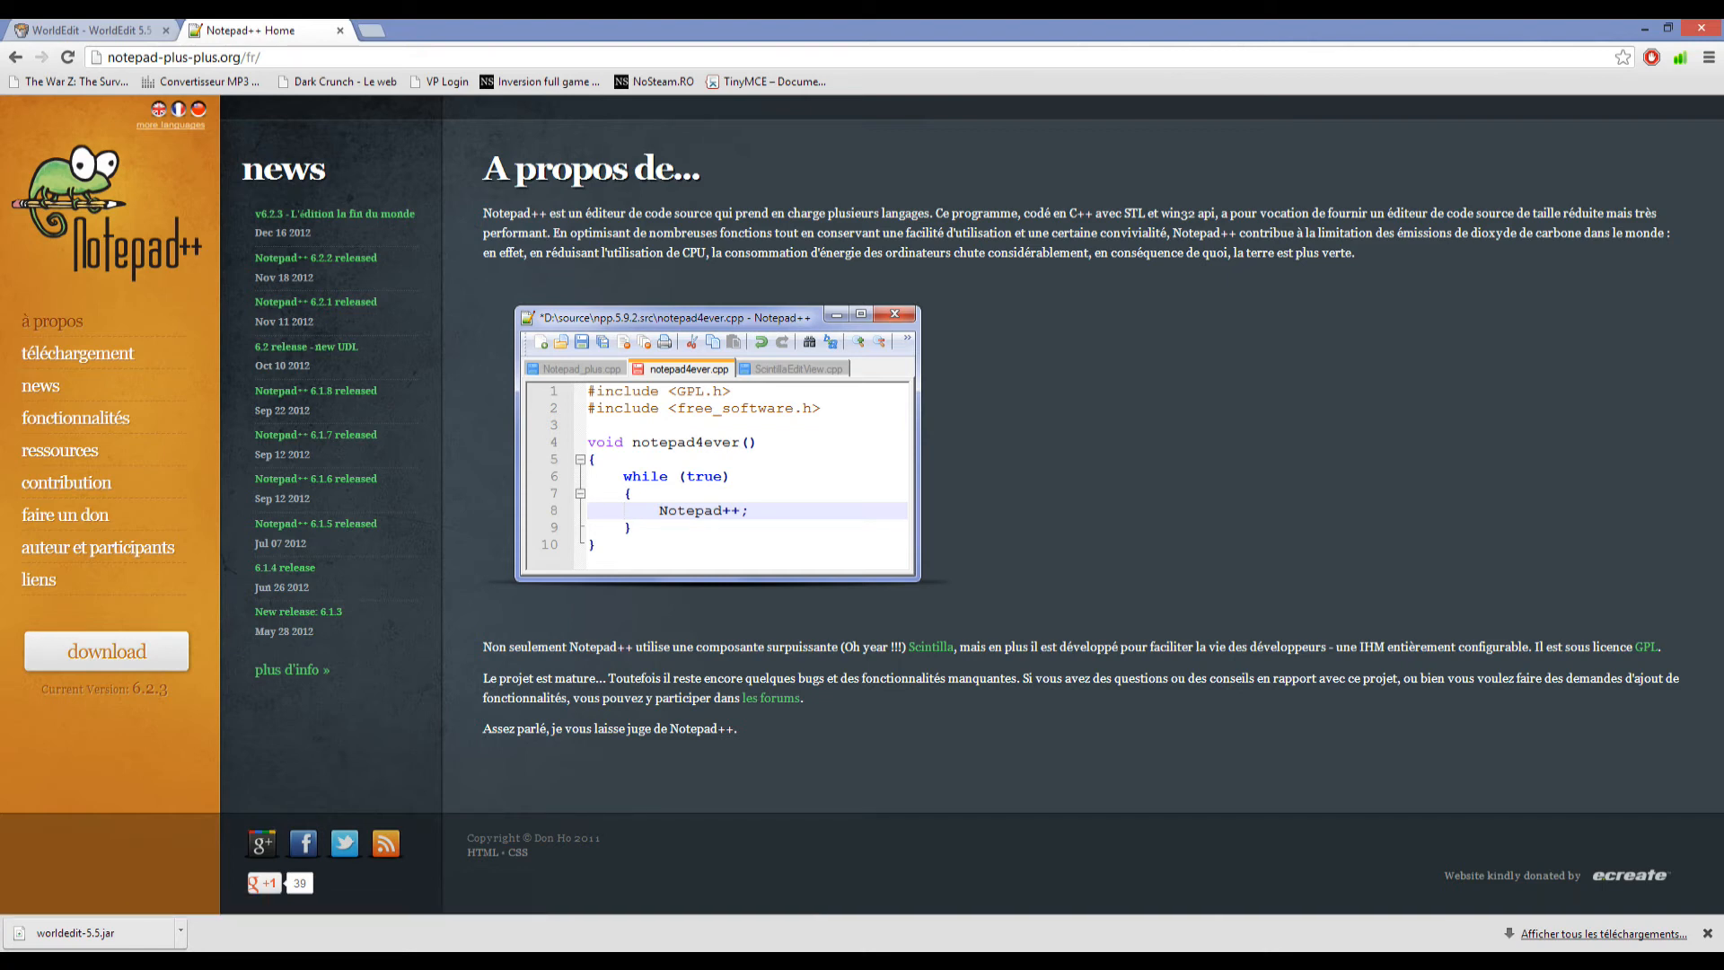
{"action": "left_click", "coordinate": [101, 30]}
{"action": "left_click", "coordinate": [270, 31]}
{"action": "left_click", "coordinate": [340, 31]}
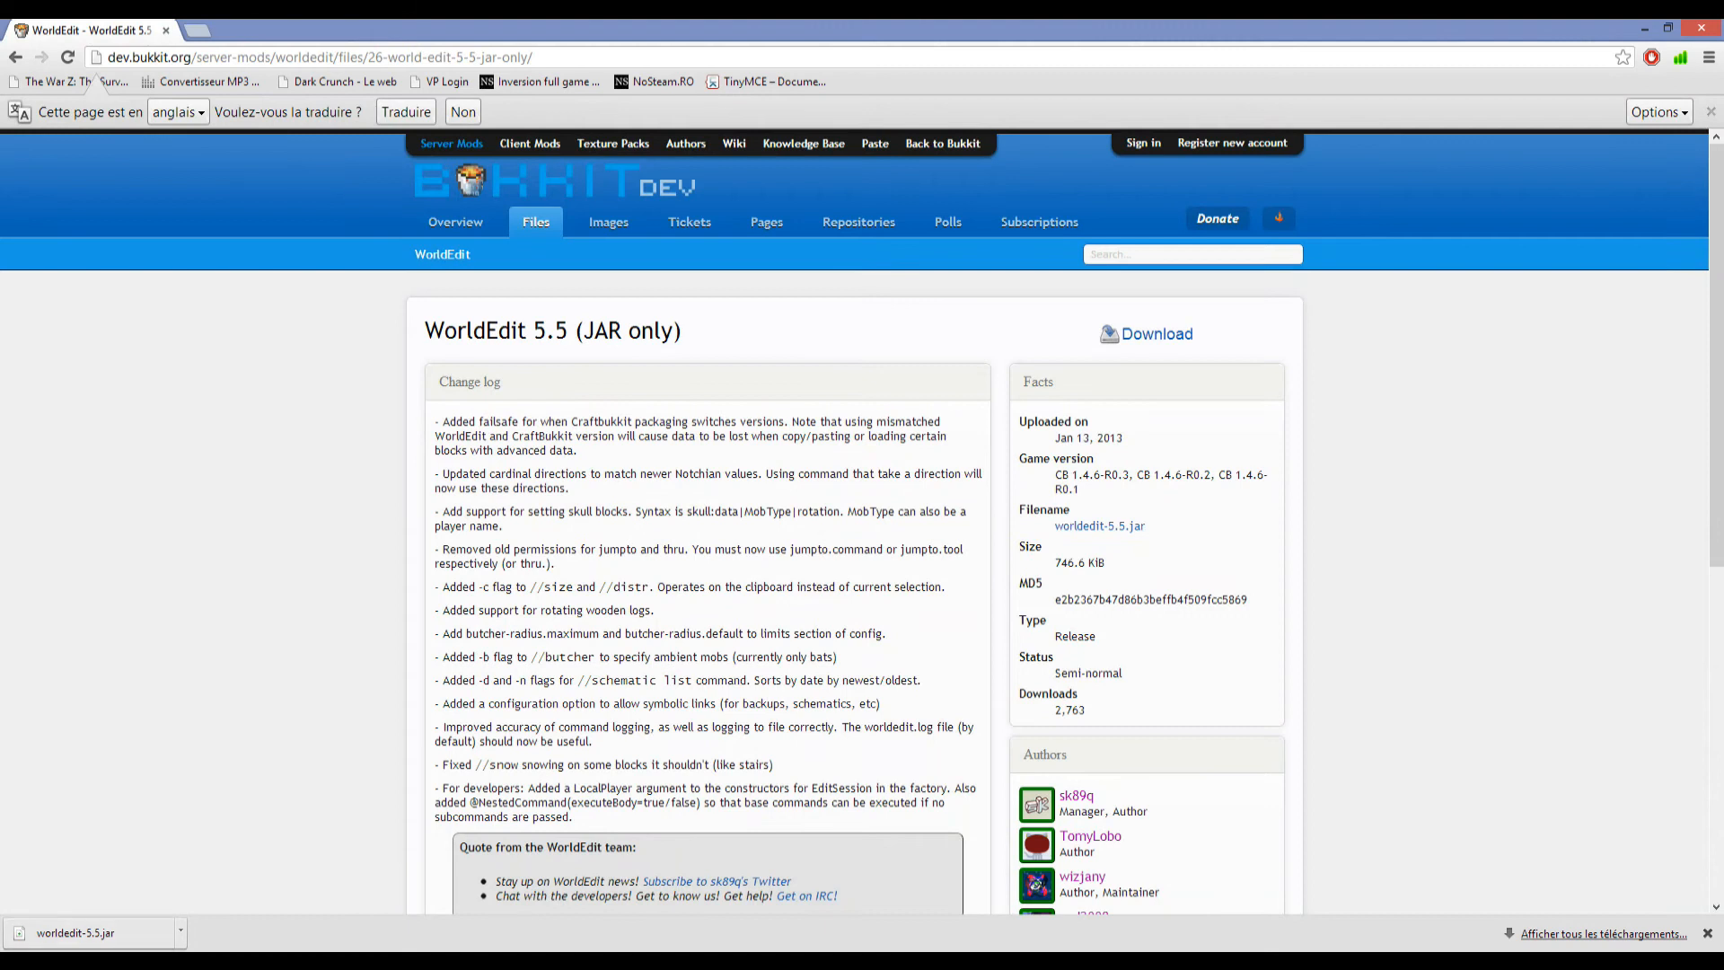
Bring up the plugins folder and browse the programs available for opening the worldedit-5.5 file.
{"action": "left_click", "coordinate": [313, 963]}
{"action": "left_click", "coordinate": [312, 876]}
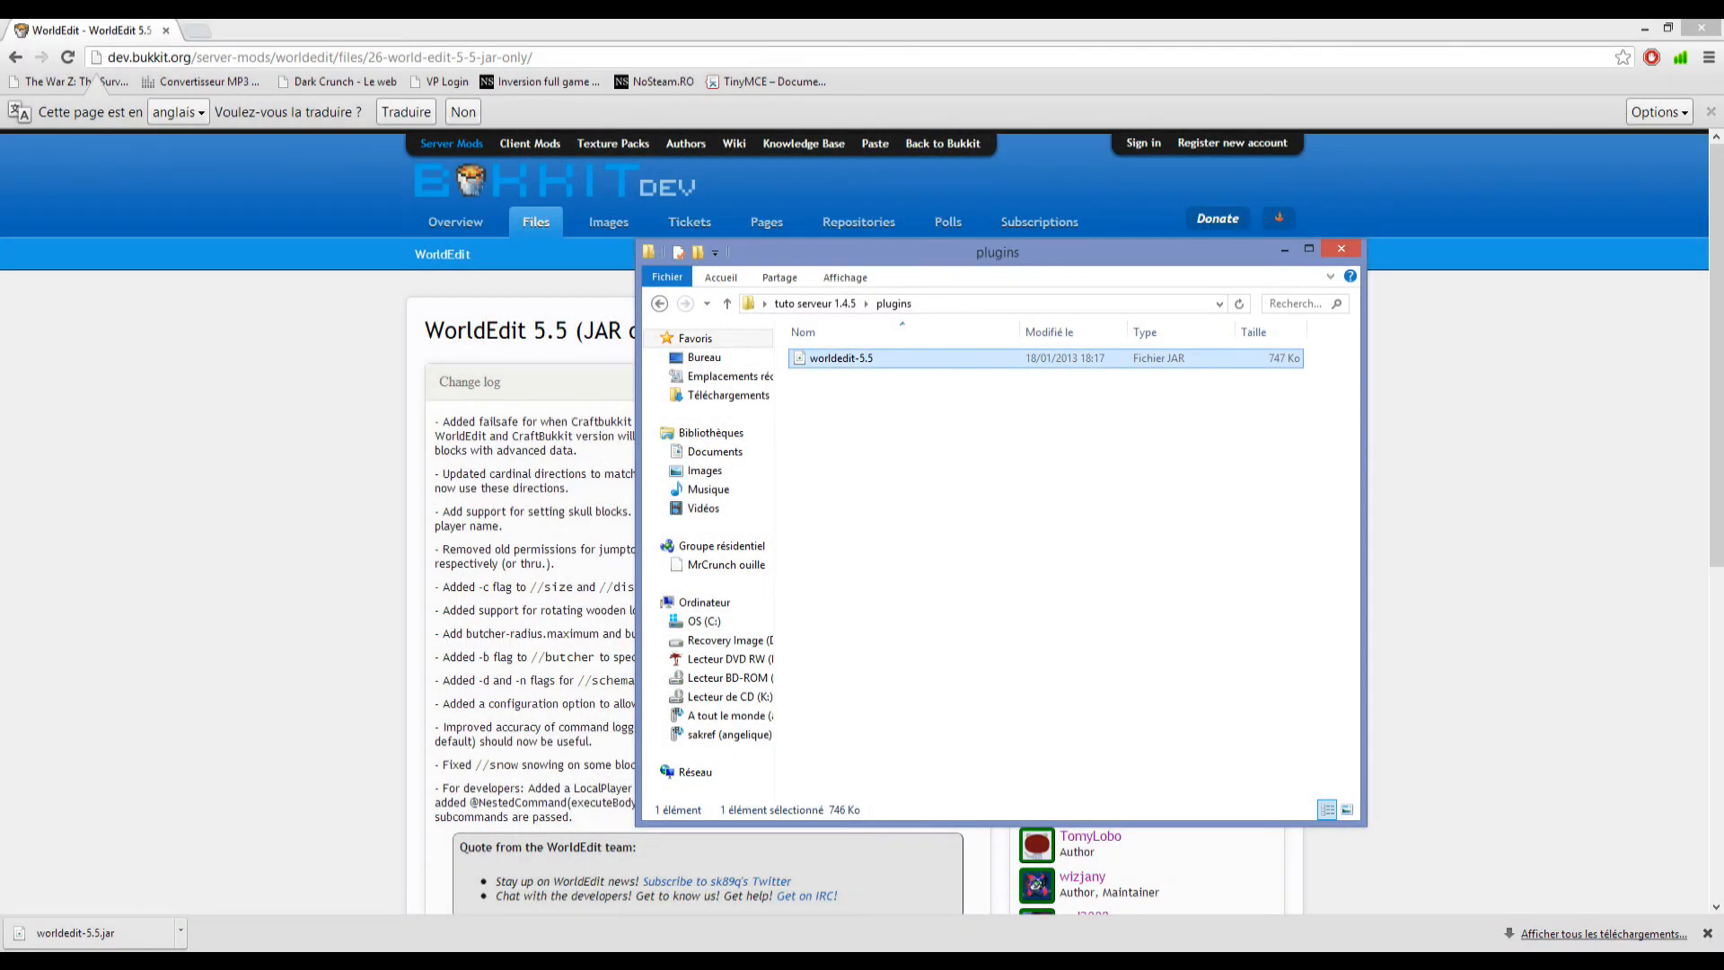
{"action": "right_click", "coordinate": [847, 359]}
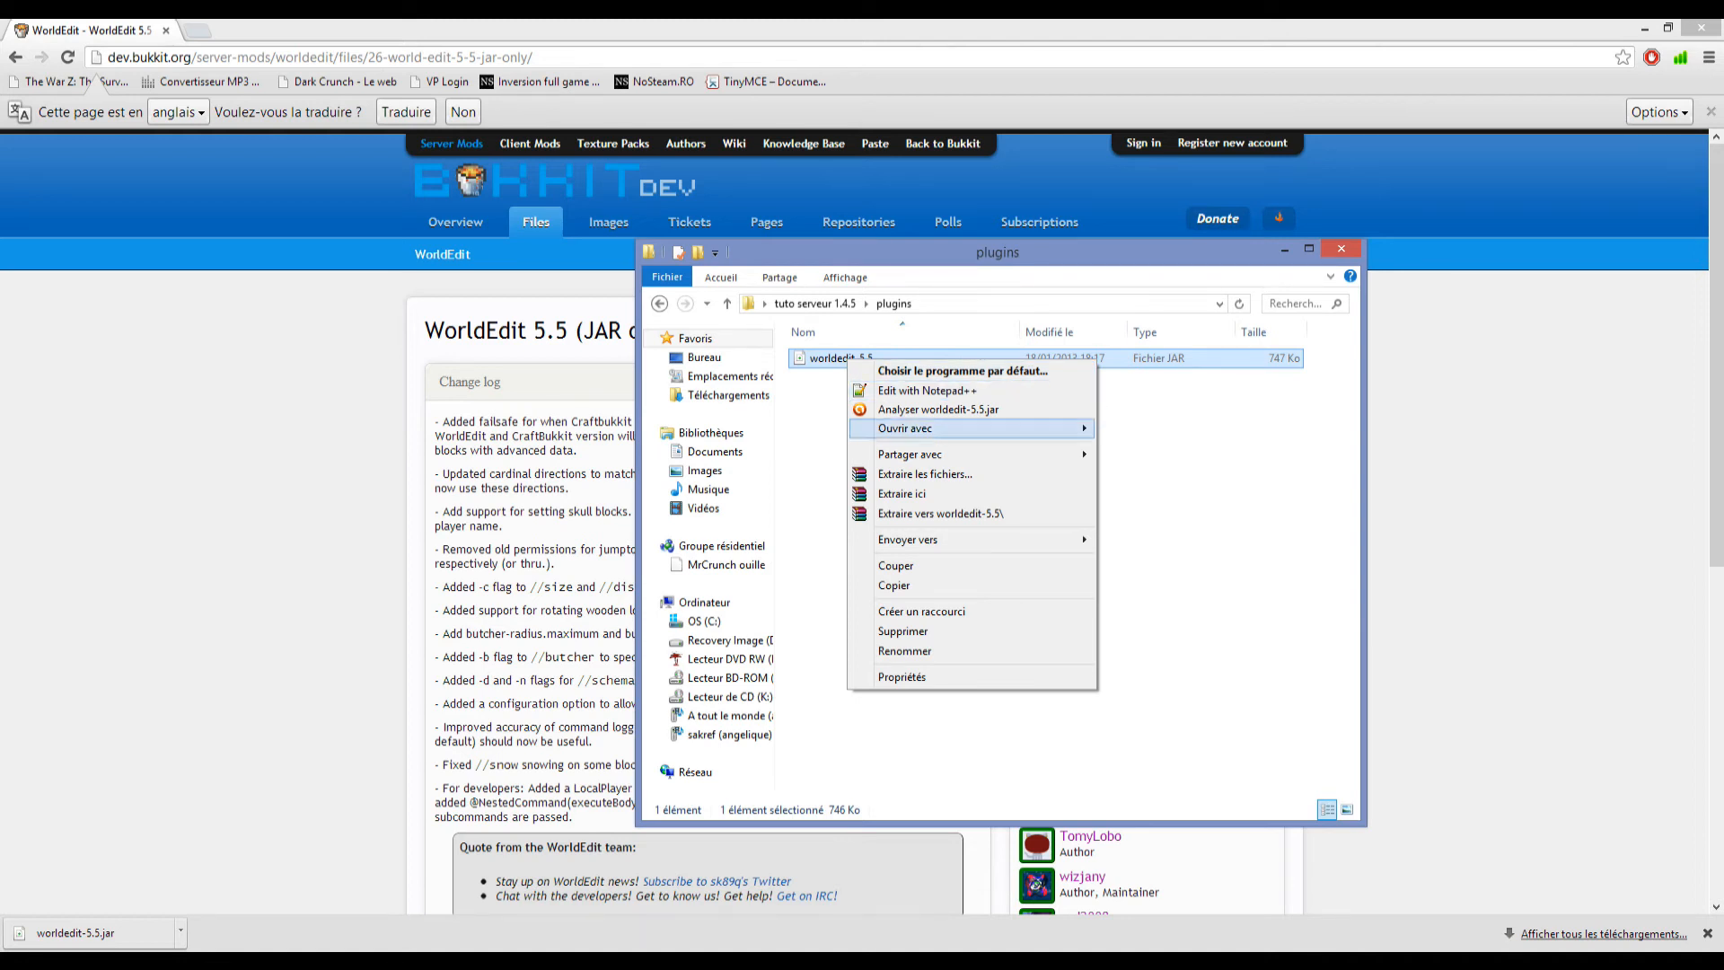
{"action": "mouse_move", "coordinate": [972, 429]}
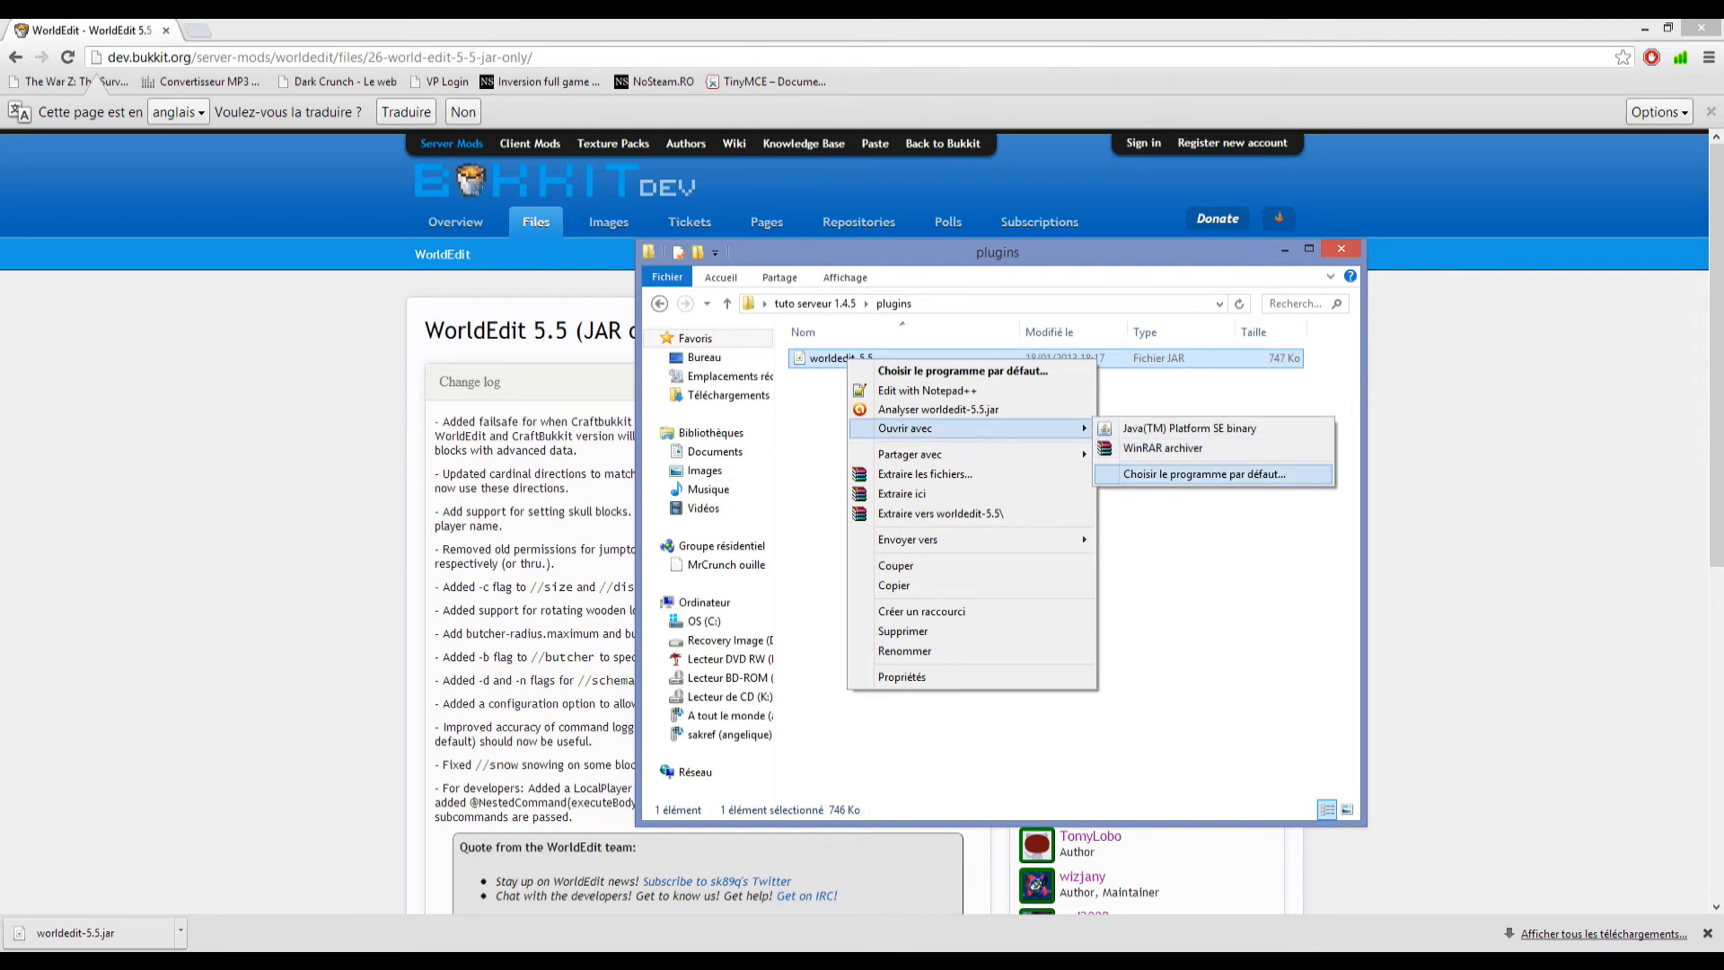
{"action": "left_click", "coordinate": [1204, 474]}
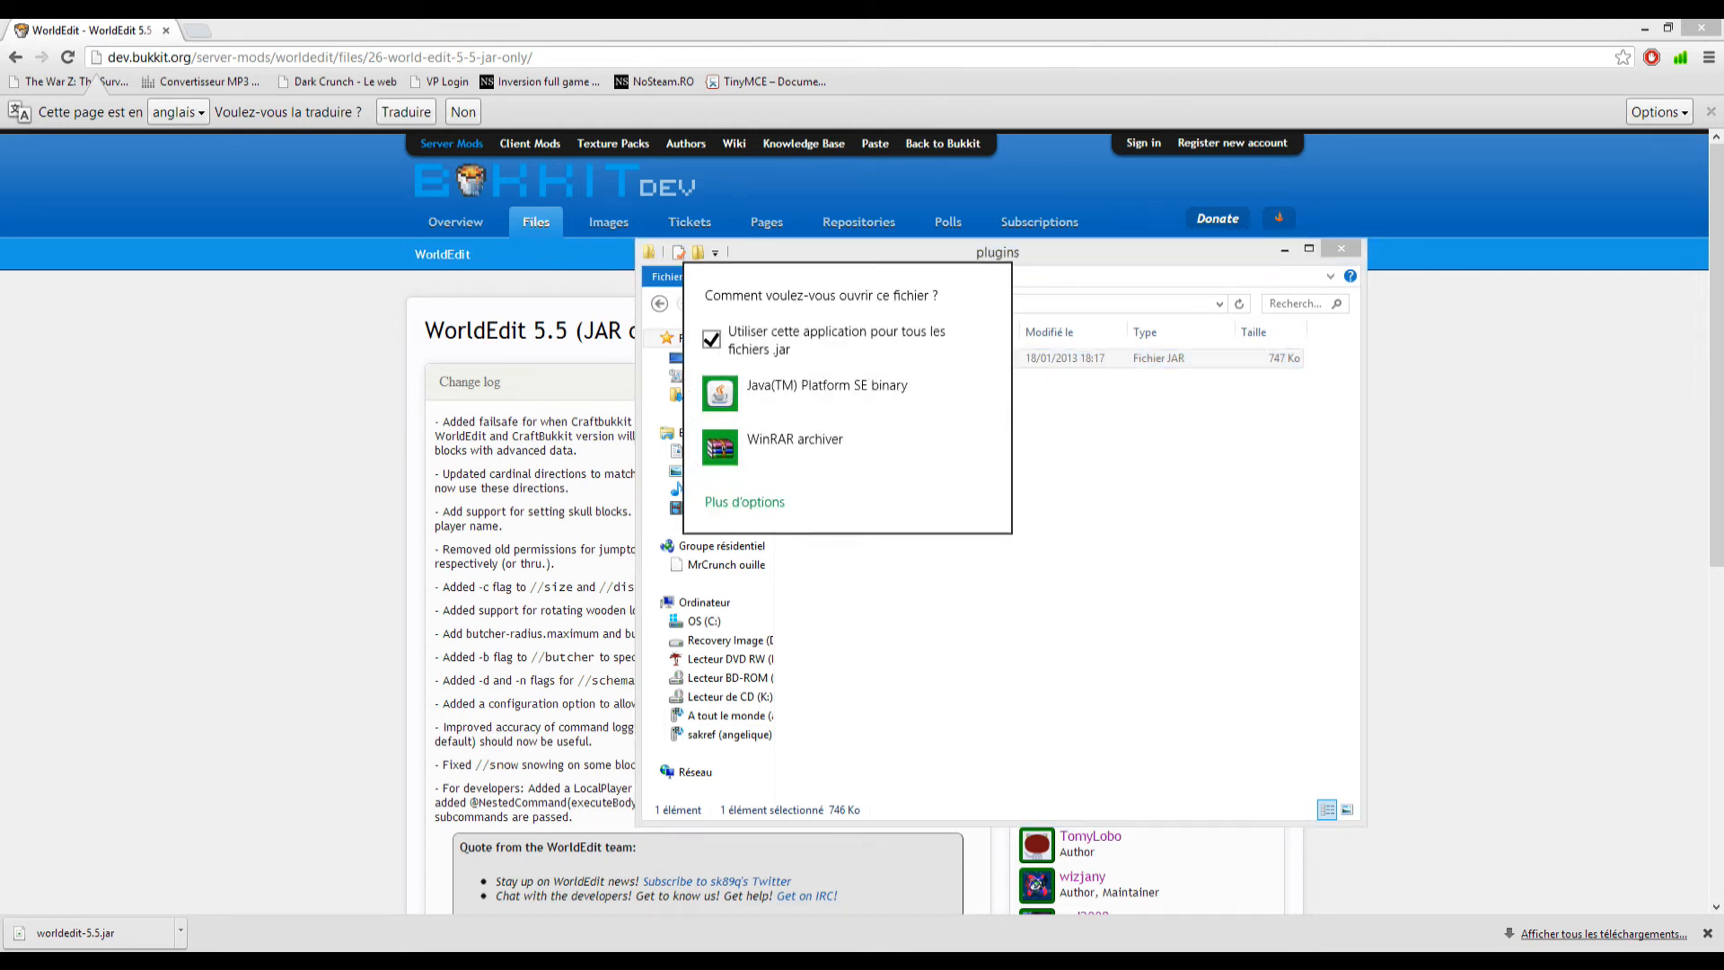
{"action": "left_click", "coordinate": [745, 501]}
{"action": "scroll", "coordinate": [759, 501], "scroll_direction": "down", "scroll_amount": 5}
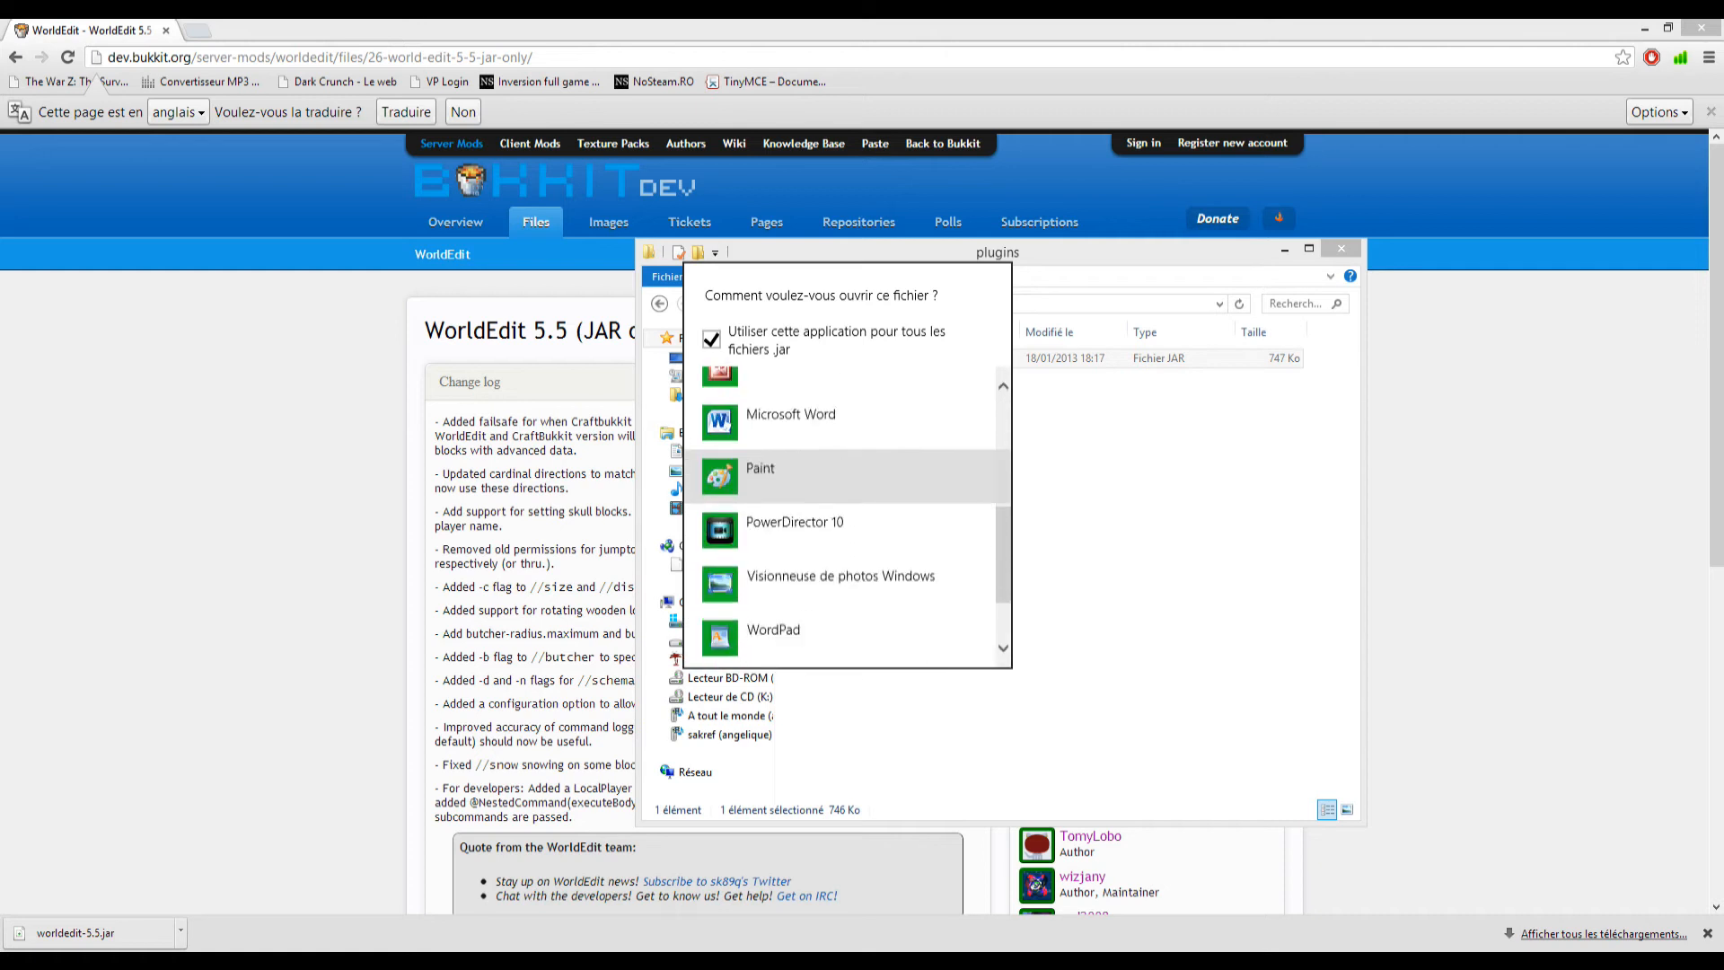
{"action": "scroll", "coordinate": [759, 498], "scroll_direction": "down", "scroll_amount": 2}
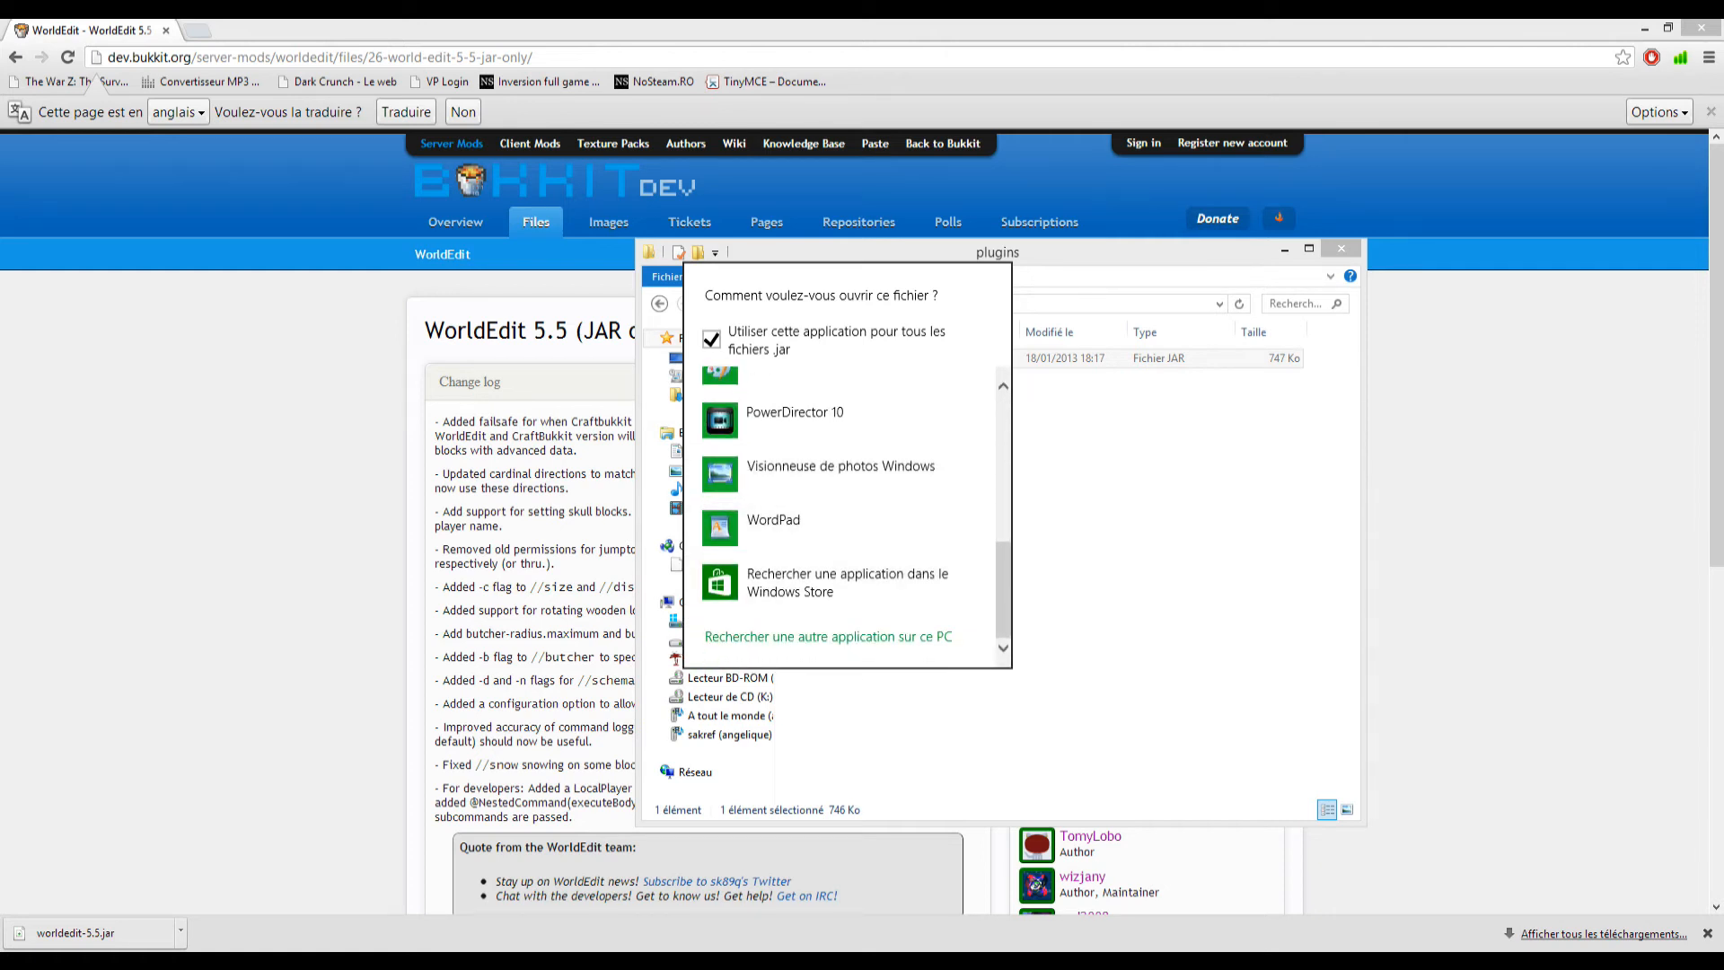
{"action": "left_click", "coordinate": [828, 637]}
Open worldedit-5.5.jar in Notepad++ and look through its contents.
{"action": "right_click", "coordinate": [837, 354]}
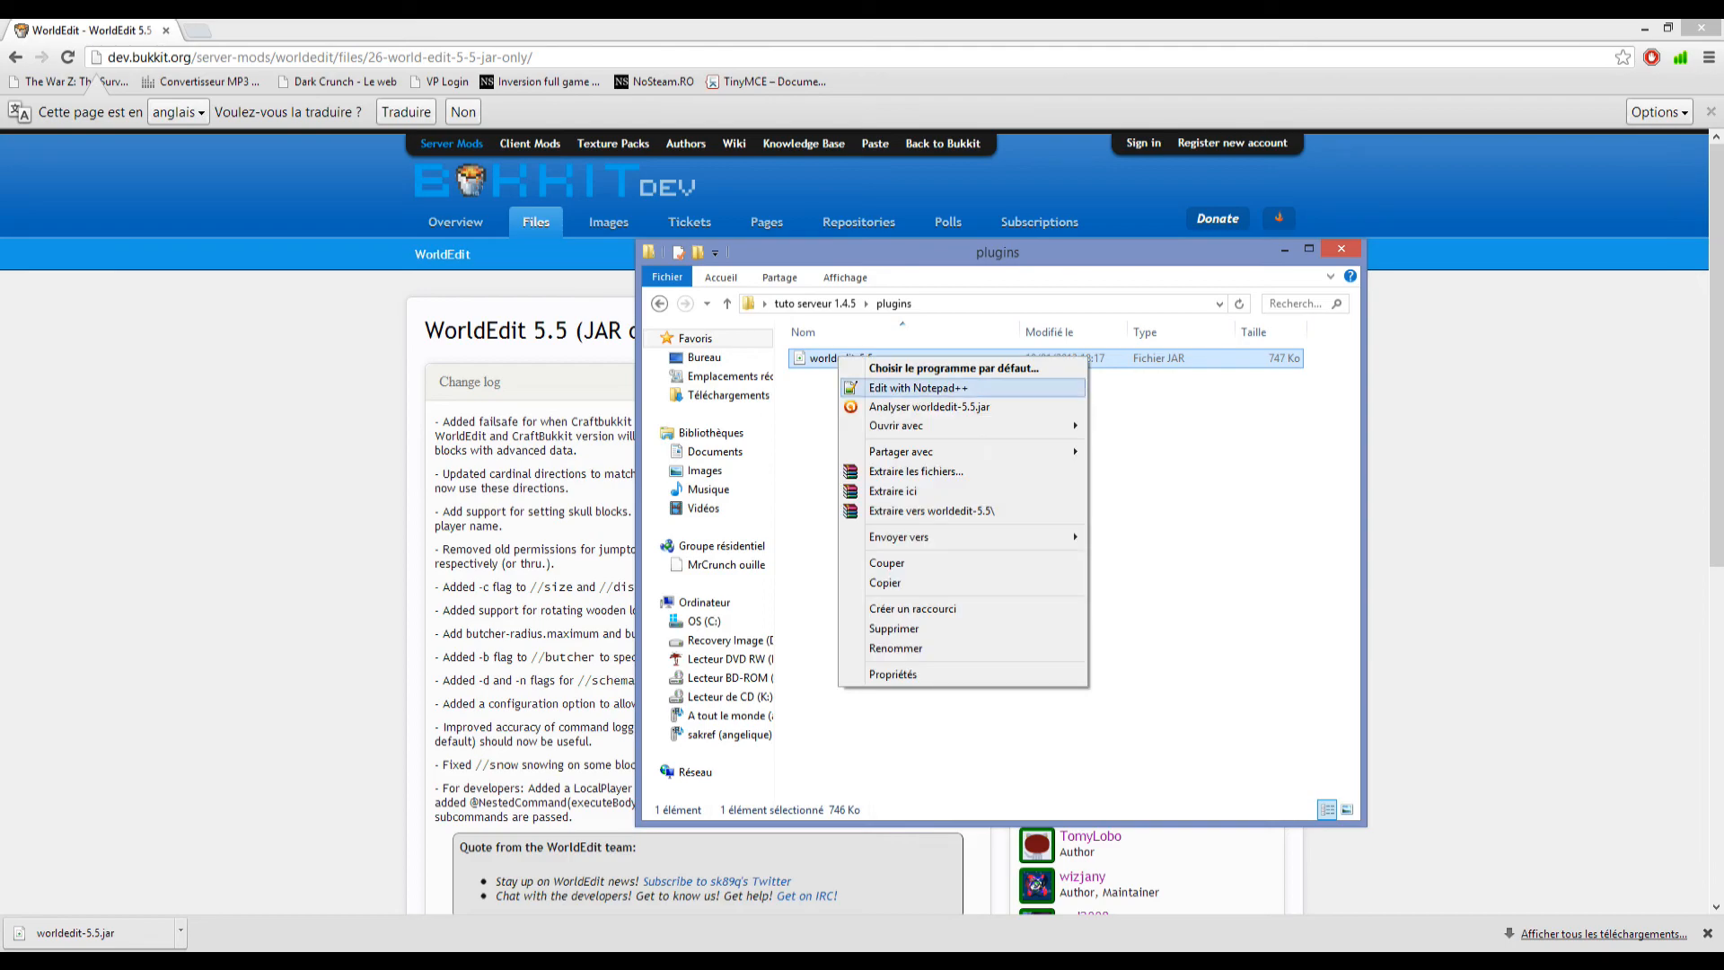
{"action": "left_click", "coordinate": [907, 387]}
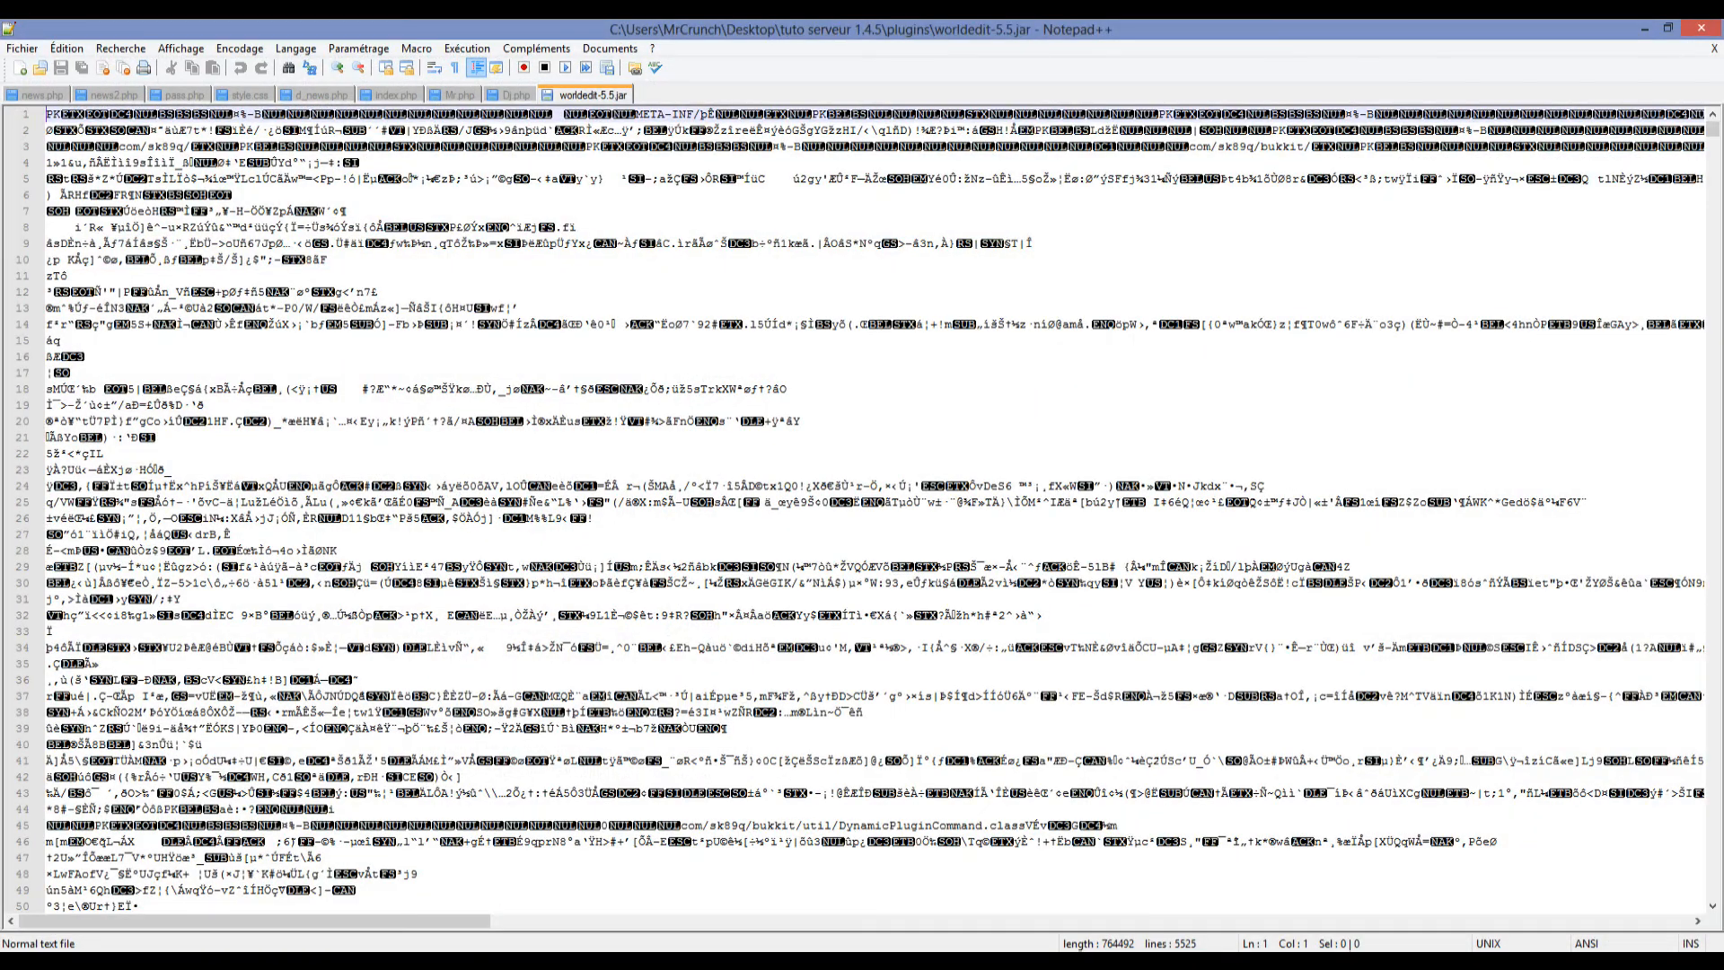
{"action": "scroll", "coordinate": [874, 510], "scroll_direction": "down", "scroll_amount": 20}
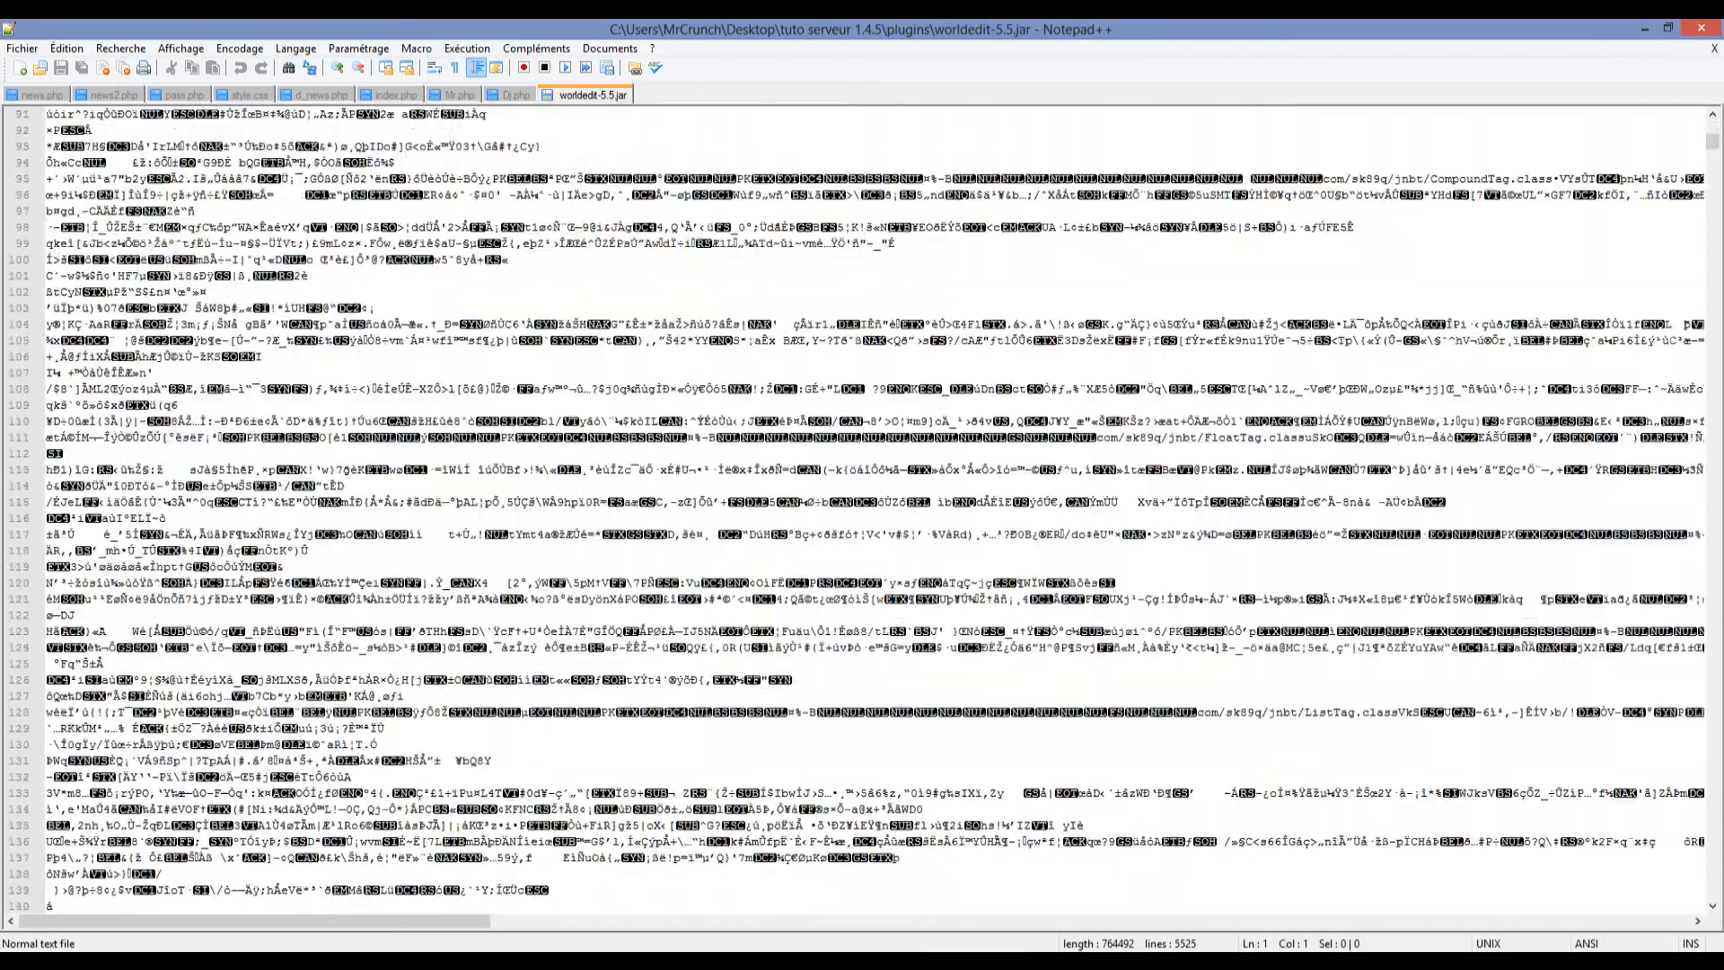
{"action": "scroll", "coordinate": [874, 510], "scroll_direction": "down", "scroll_amount": 20}
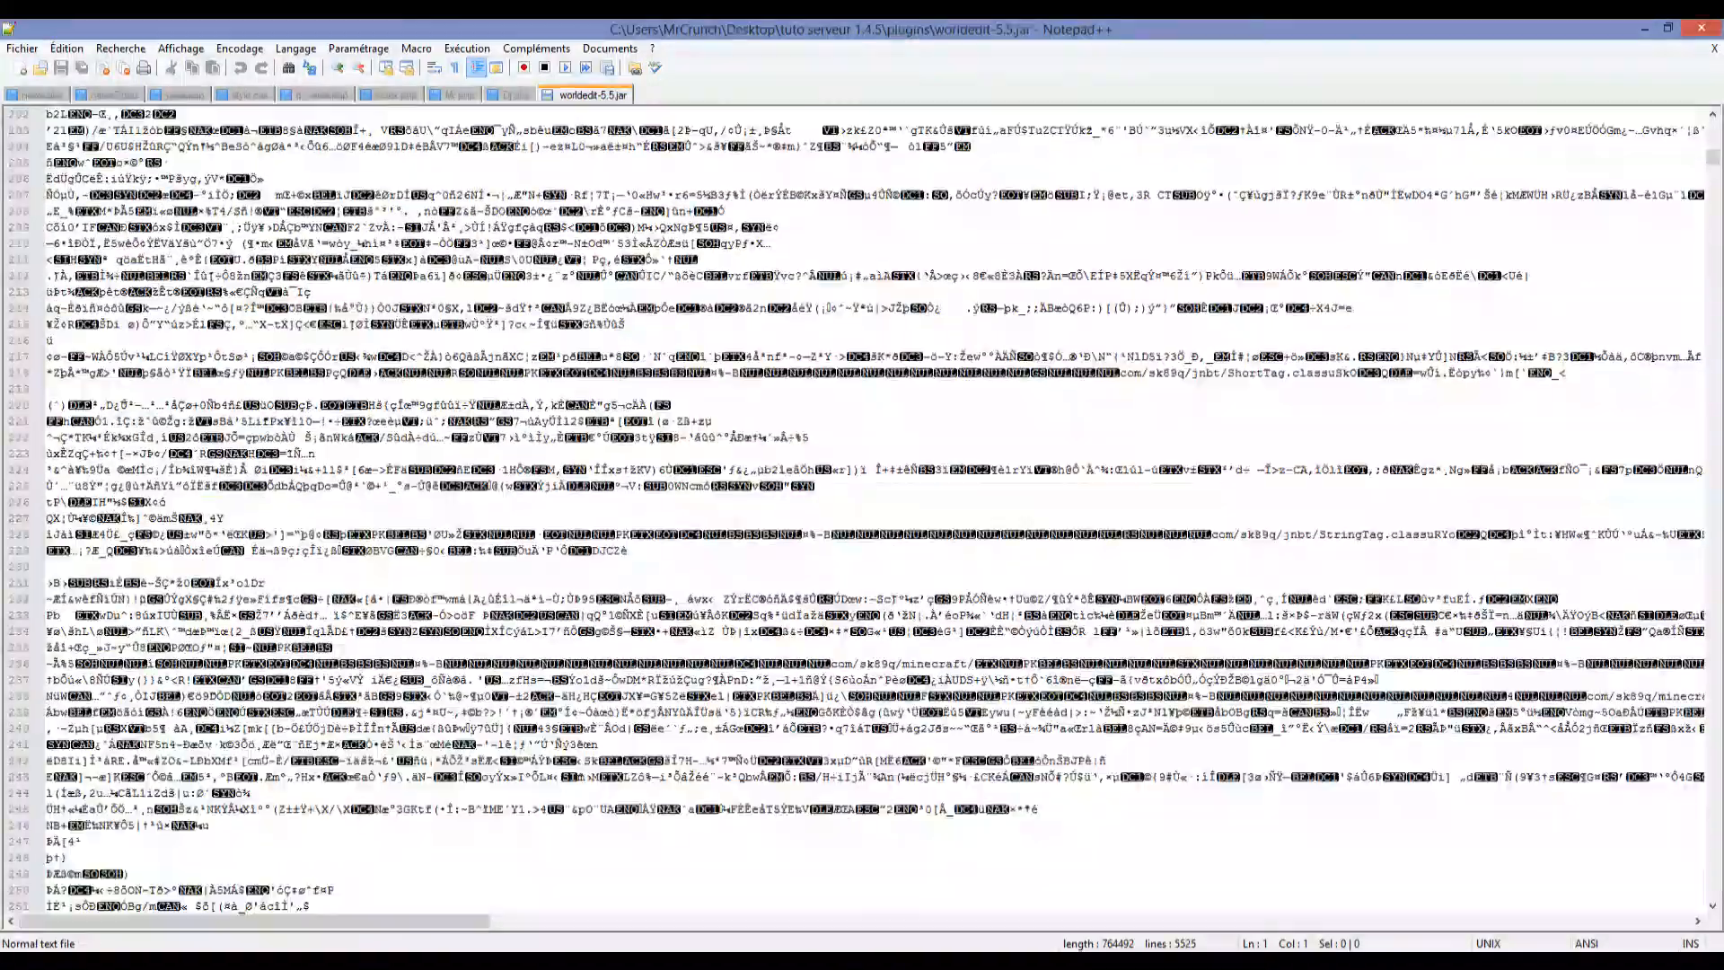
{"action": "scroll", "coordinate": [874, 510], "scroll_direction": "down", "scroll_amount": 2}
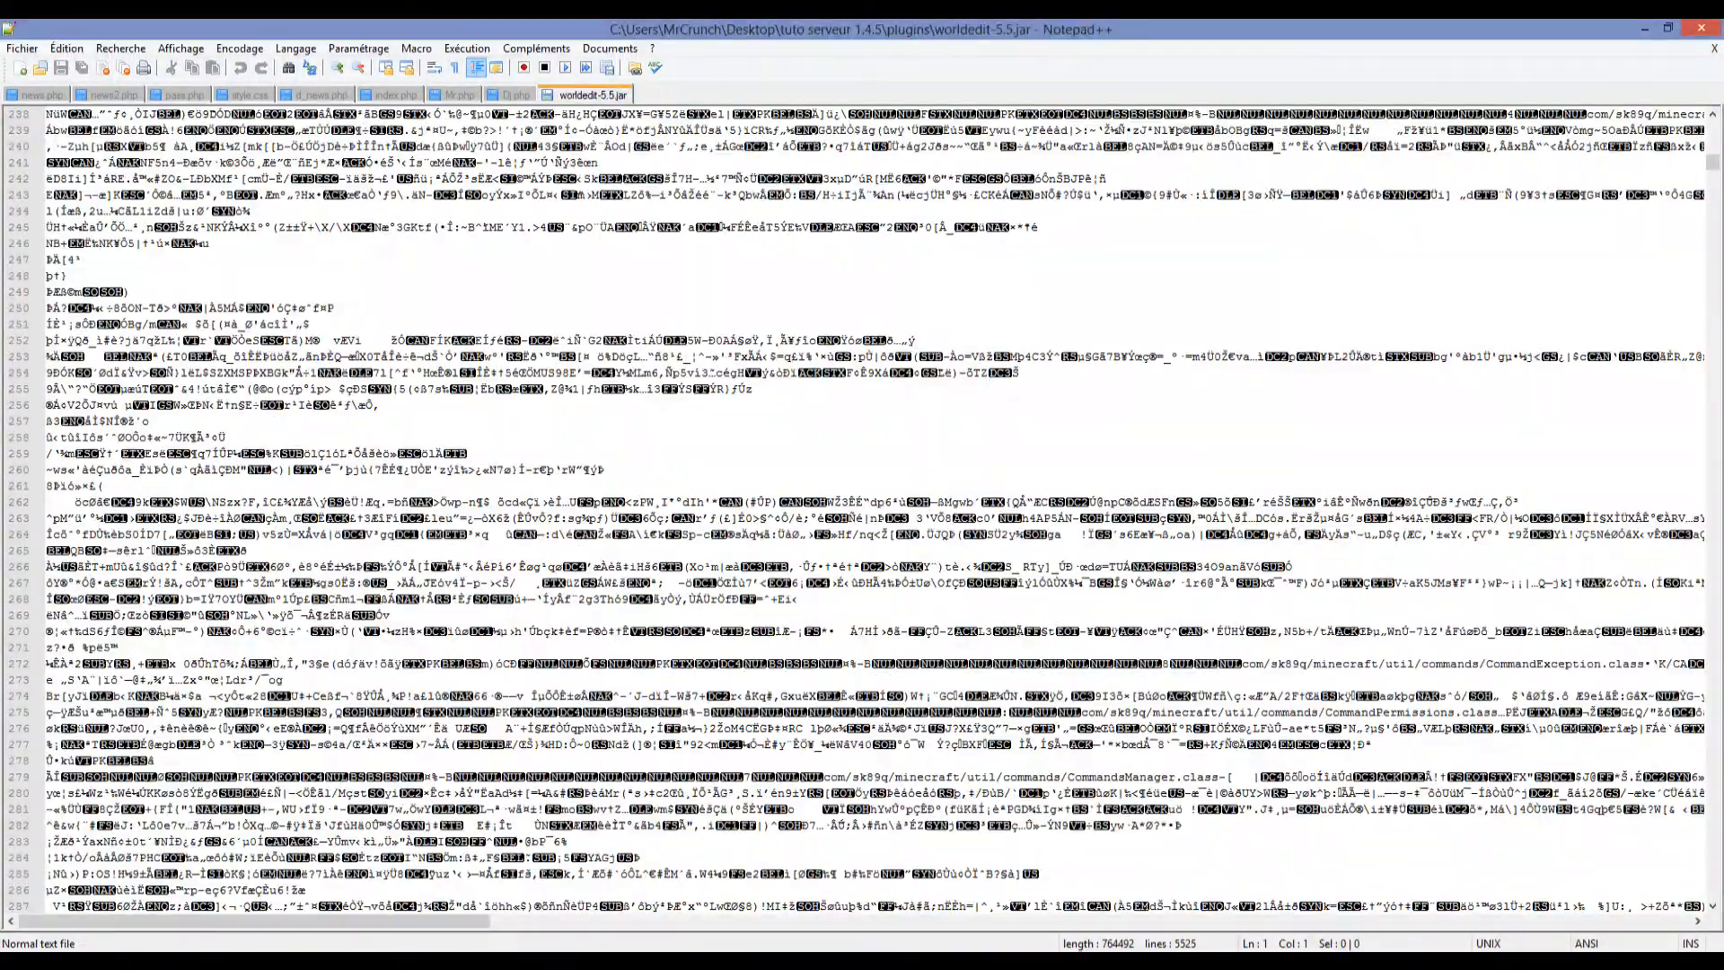
{"action": "mouse_move", "coordinate": [1712, 161]}
{"action": "left_mouse_down"}
{"action": "mouse_move", "coordinate": [1712, 762]}
{"action": "mouse_move", "coordinate": [1713, 162]}
{"action": "left_mouse_up"}
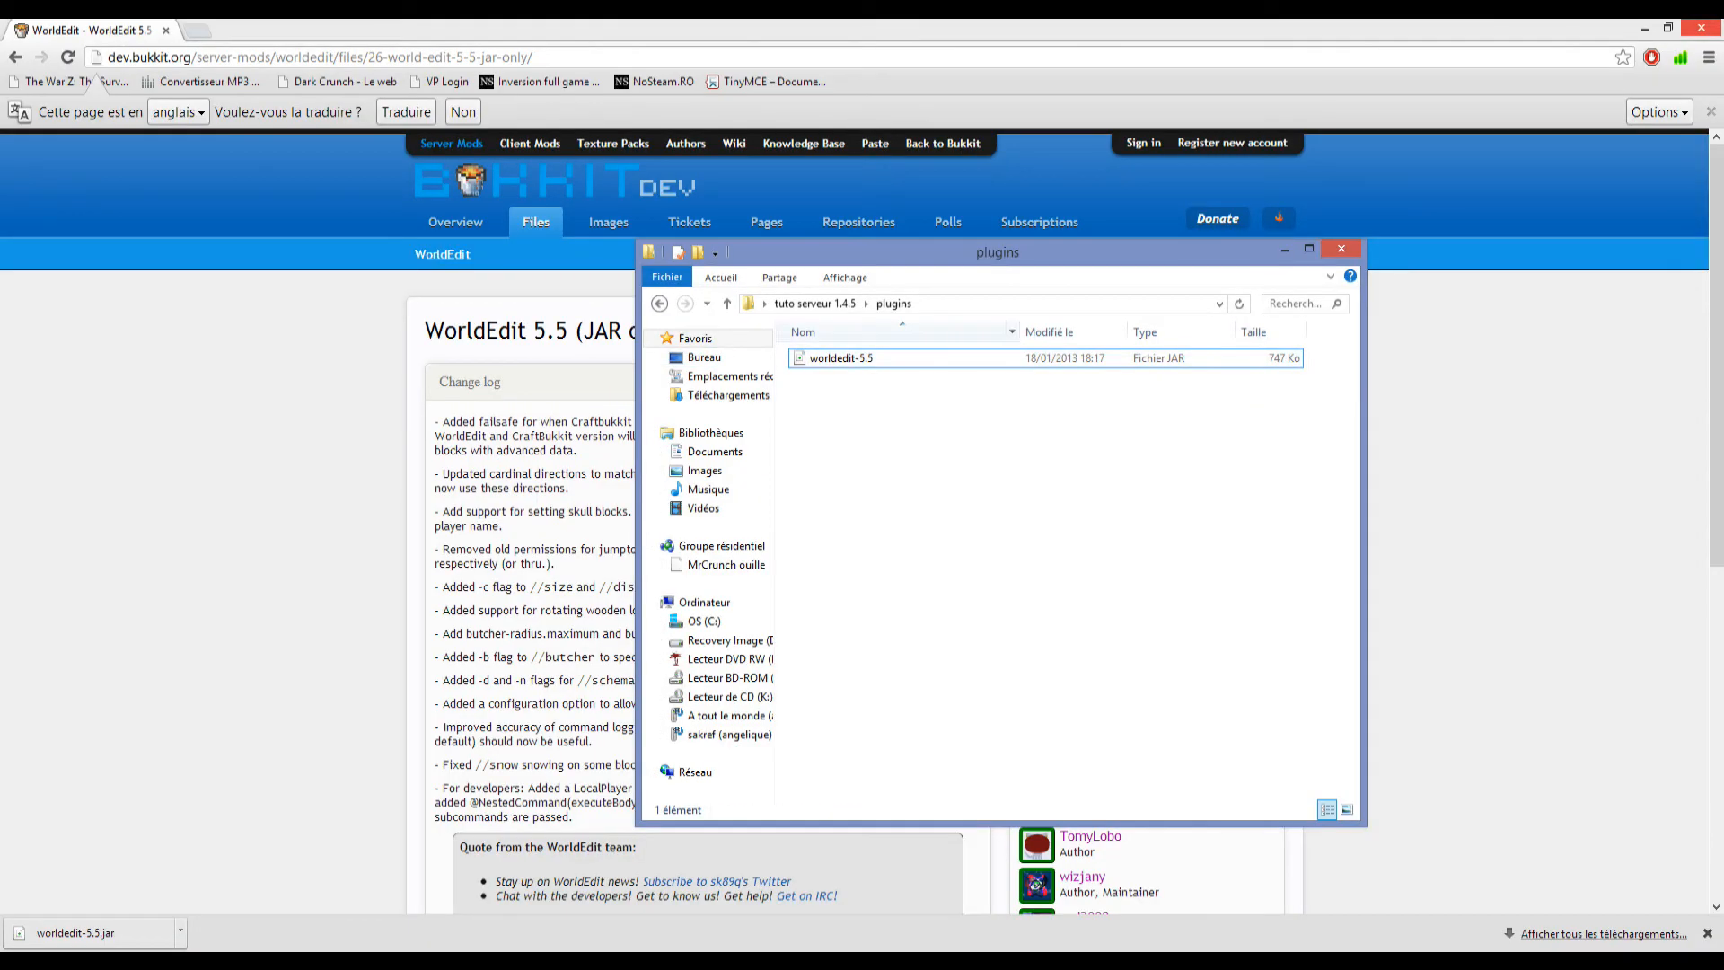
Restart the server with Run in tuto serveur 1.4.5, shutting down the running instance with the stop command and closing the duplicate console.
{"action": "left_click", "coordinate": [814, 304]}
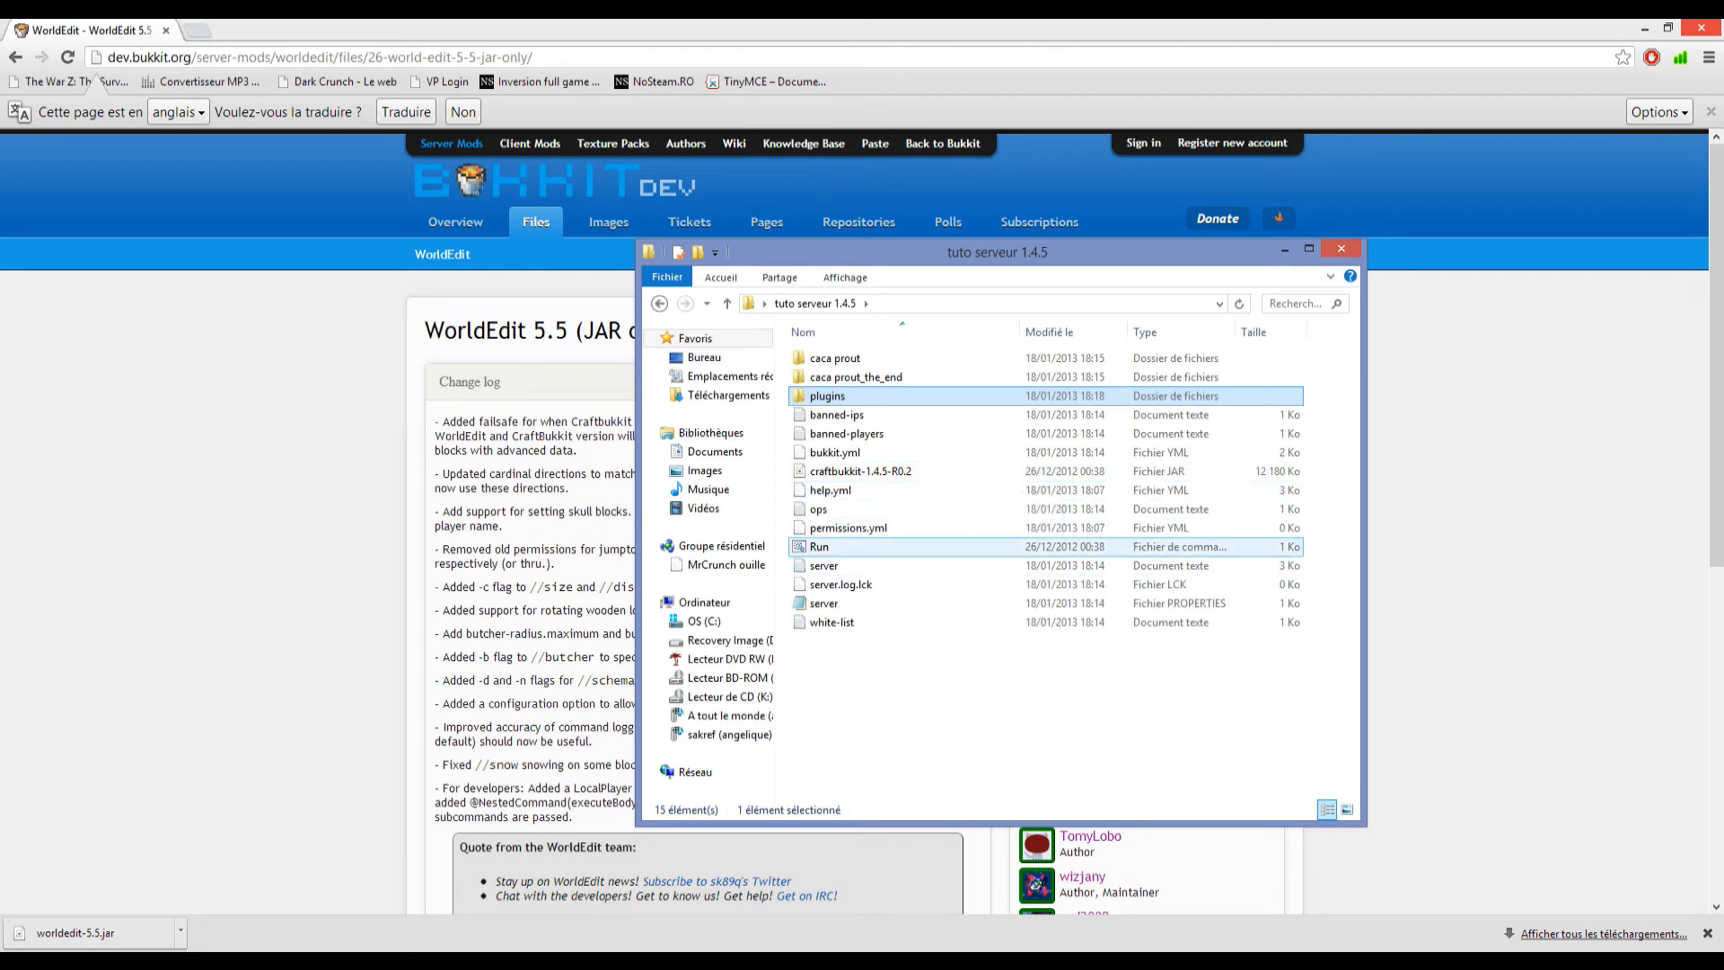
{"action": "double_click", "coordinate": [819, 546]}
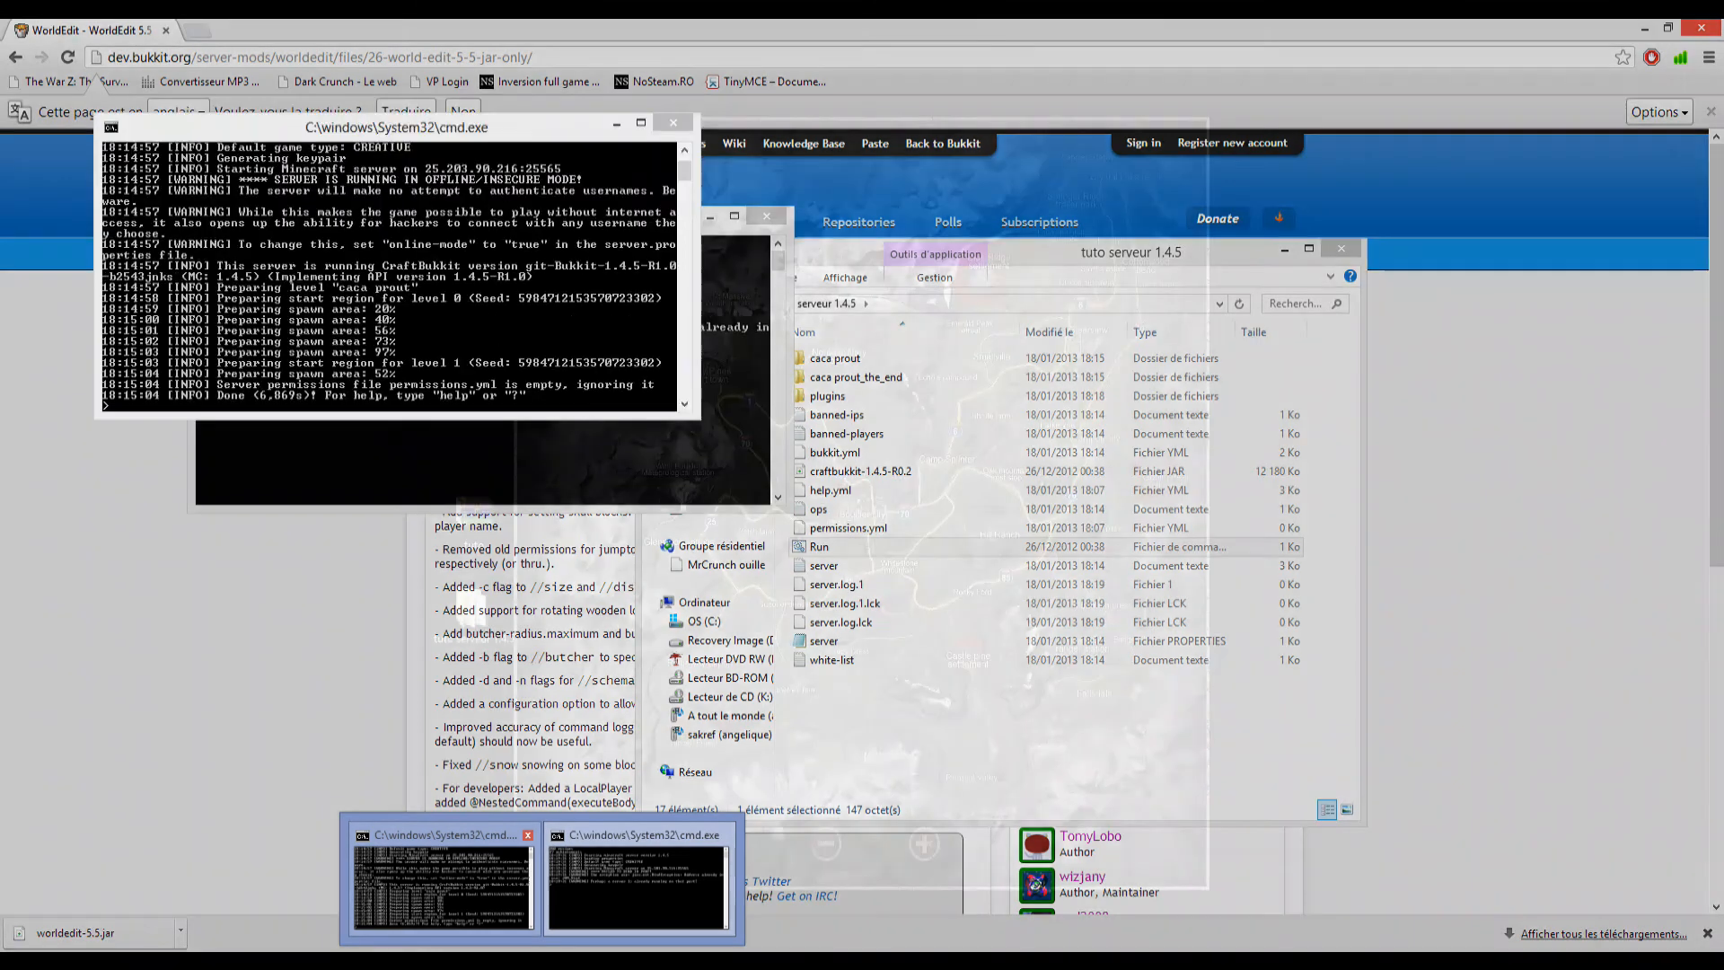
{"action": "left_click", "coordinate": [442, 893]}
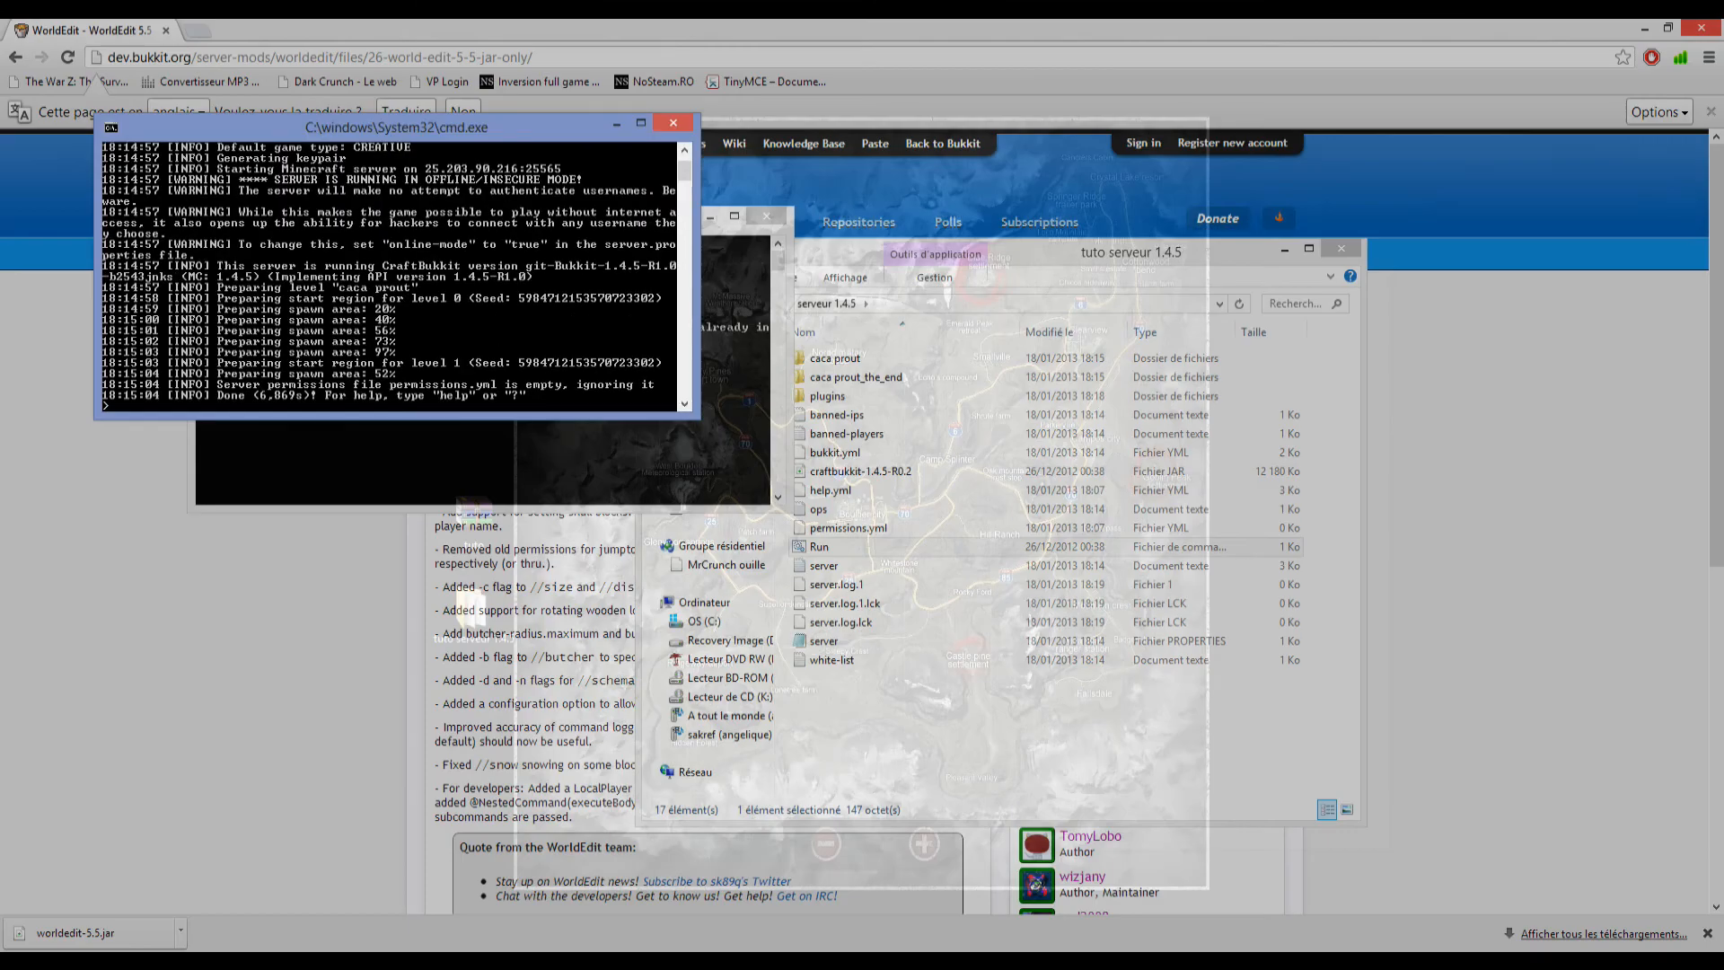
{"action": "type", "text": "stop"}
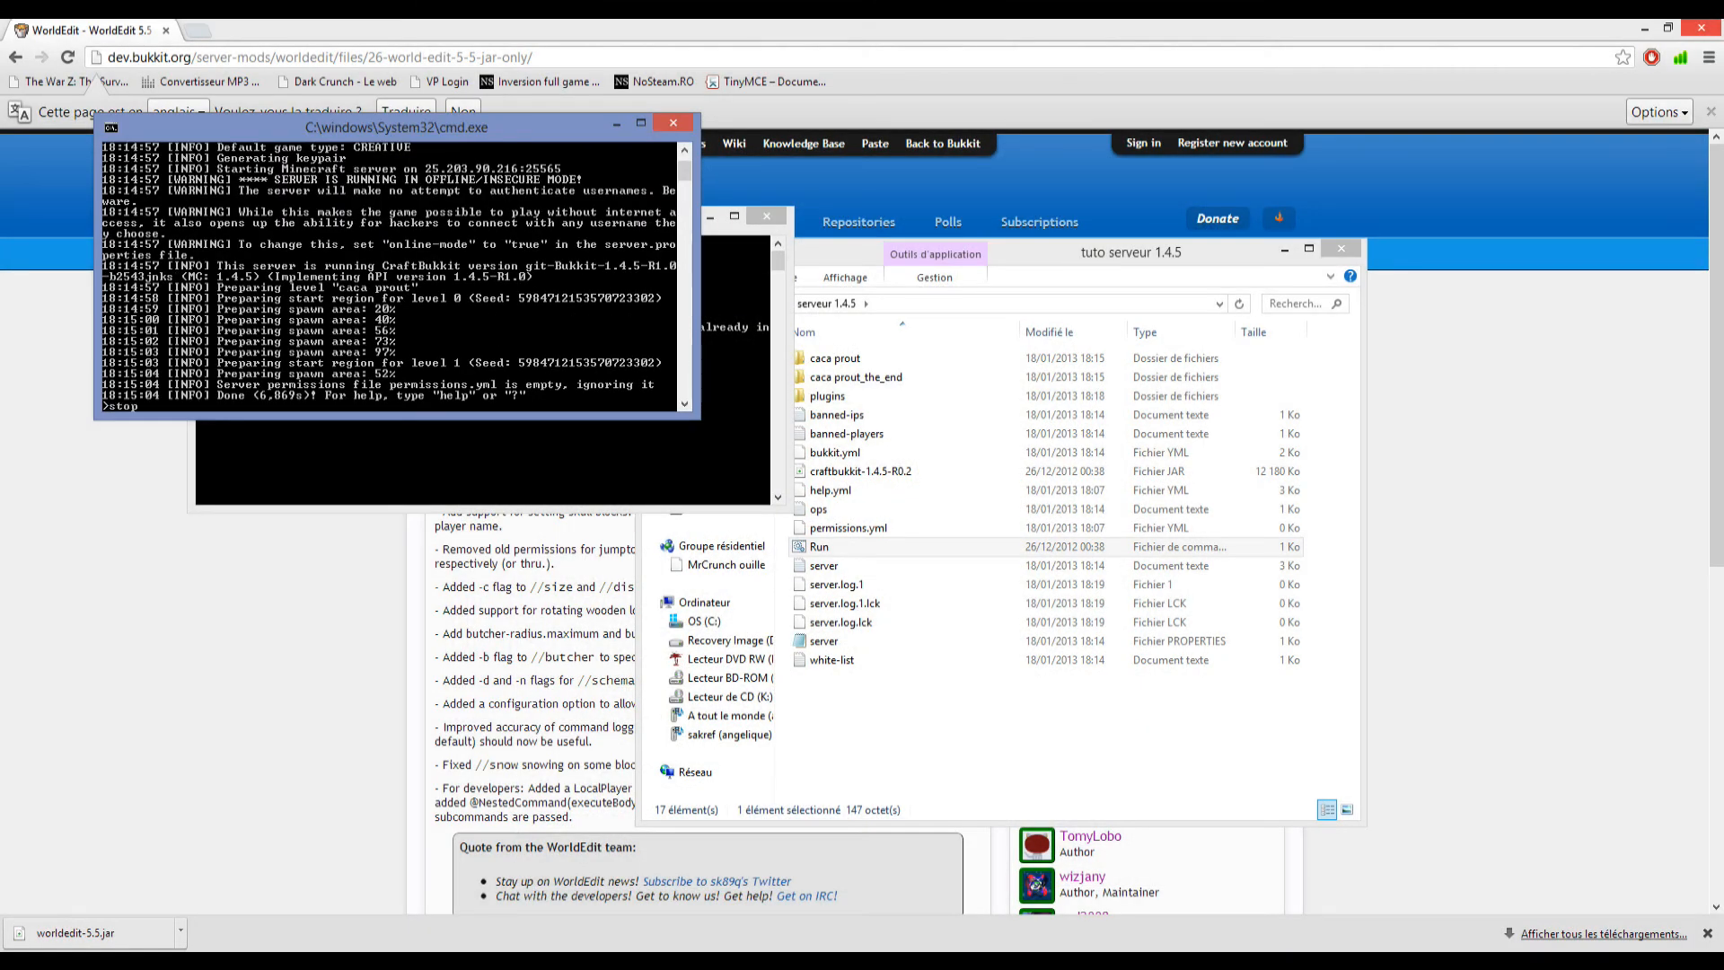
{"action": "key", "text": "Return"}
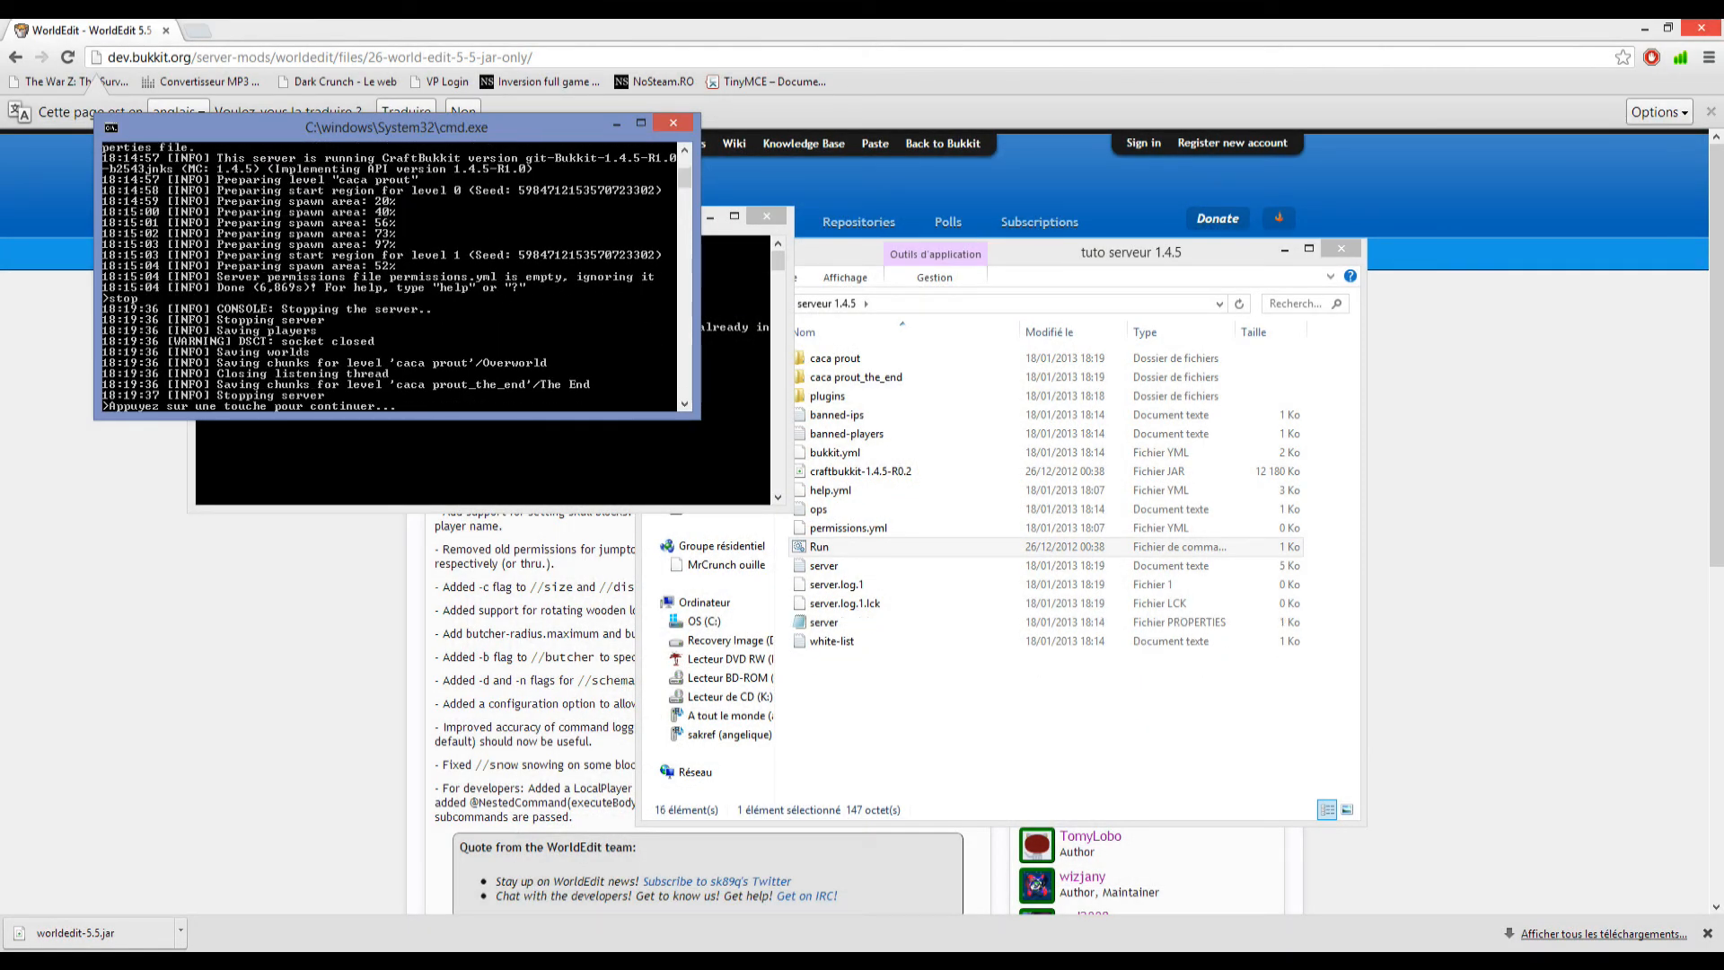
{"action": "key", "text": "Return"}
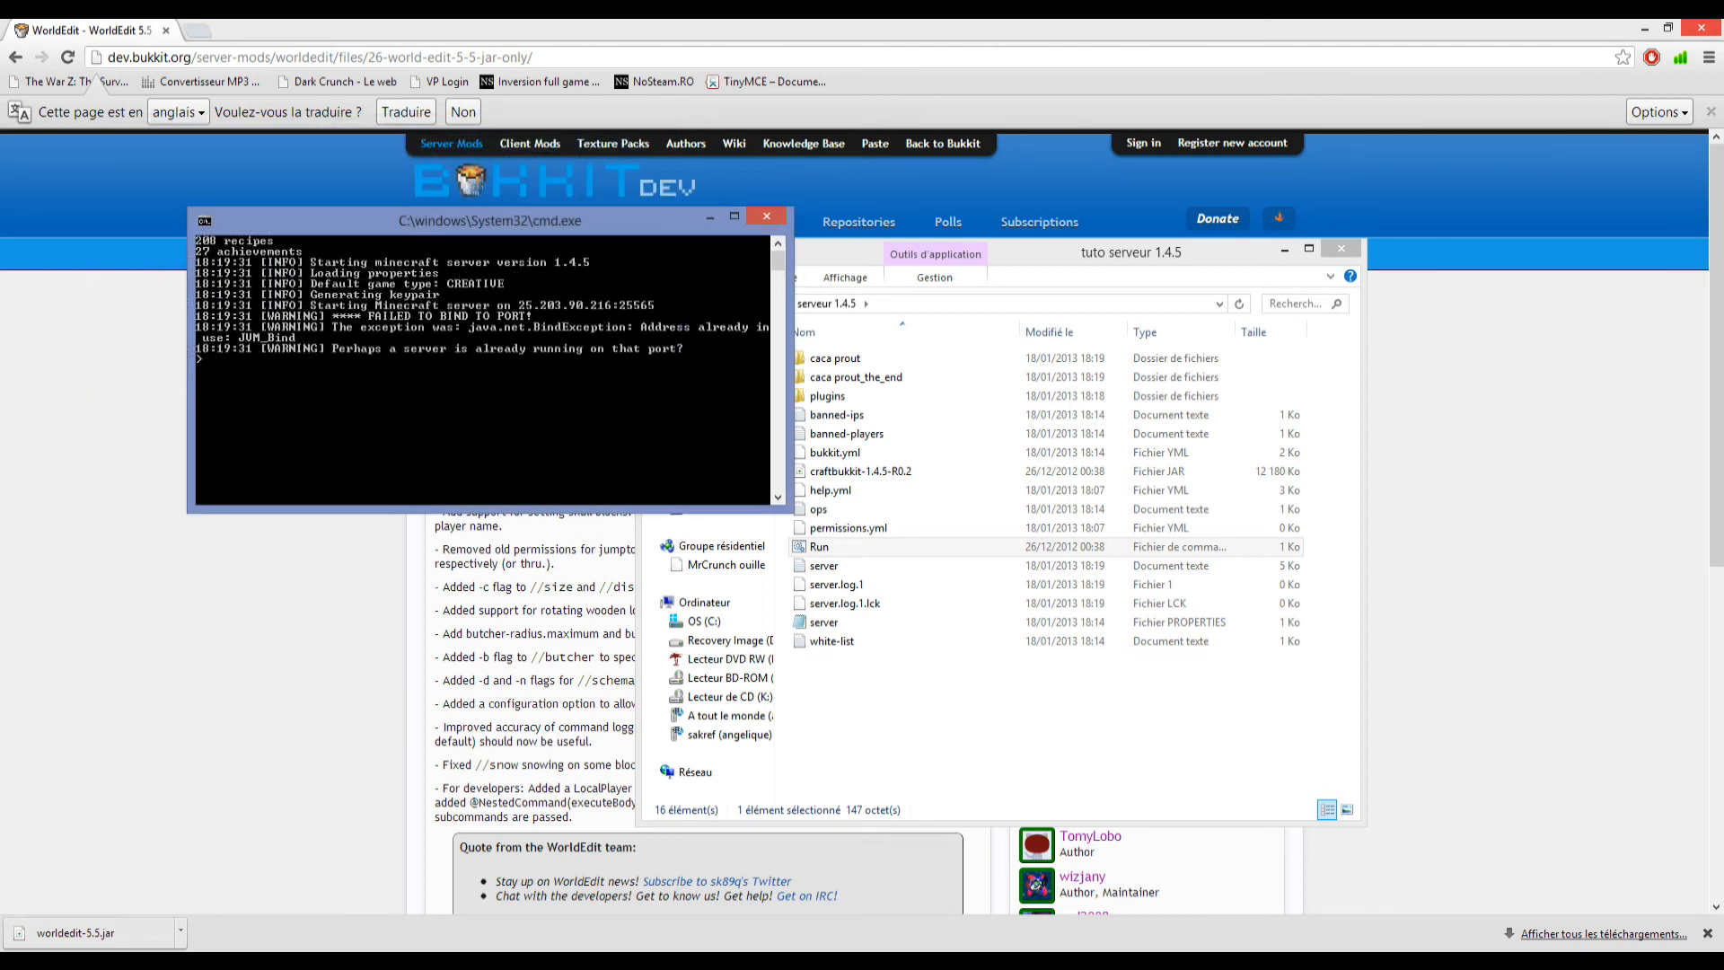
{"action": "left_click", "coordinate": [766, 217]}
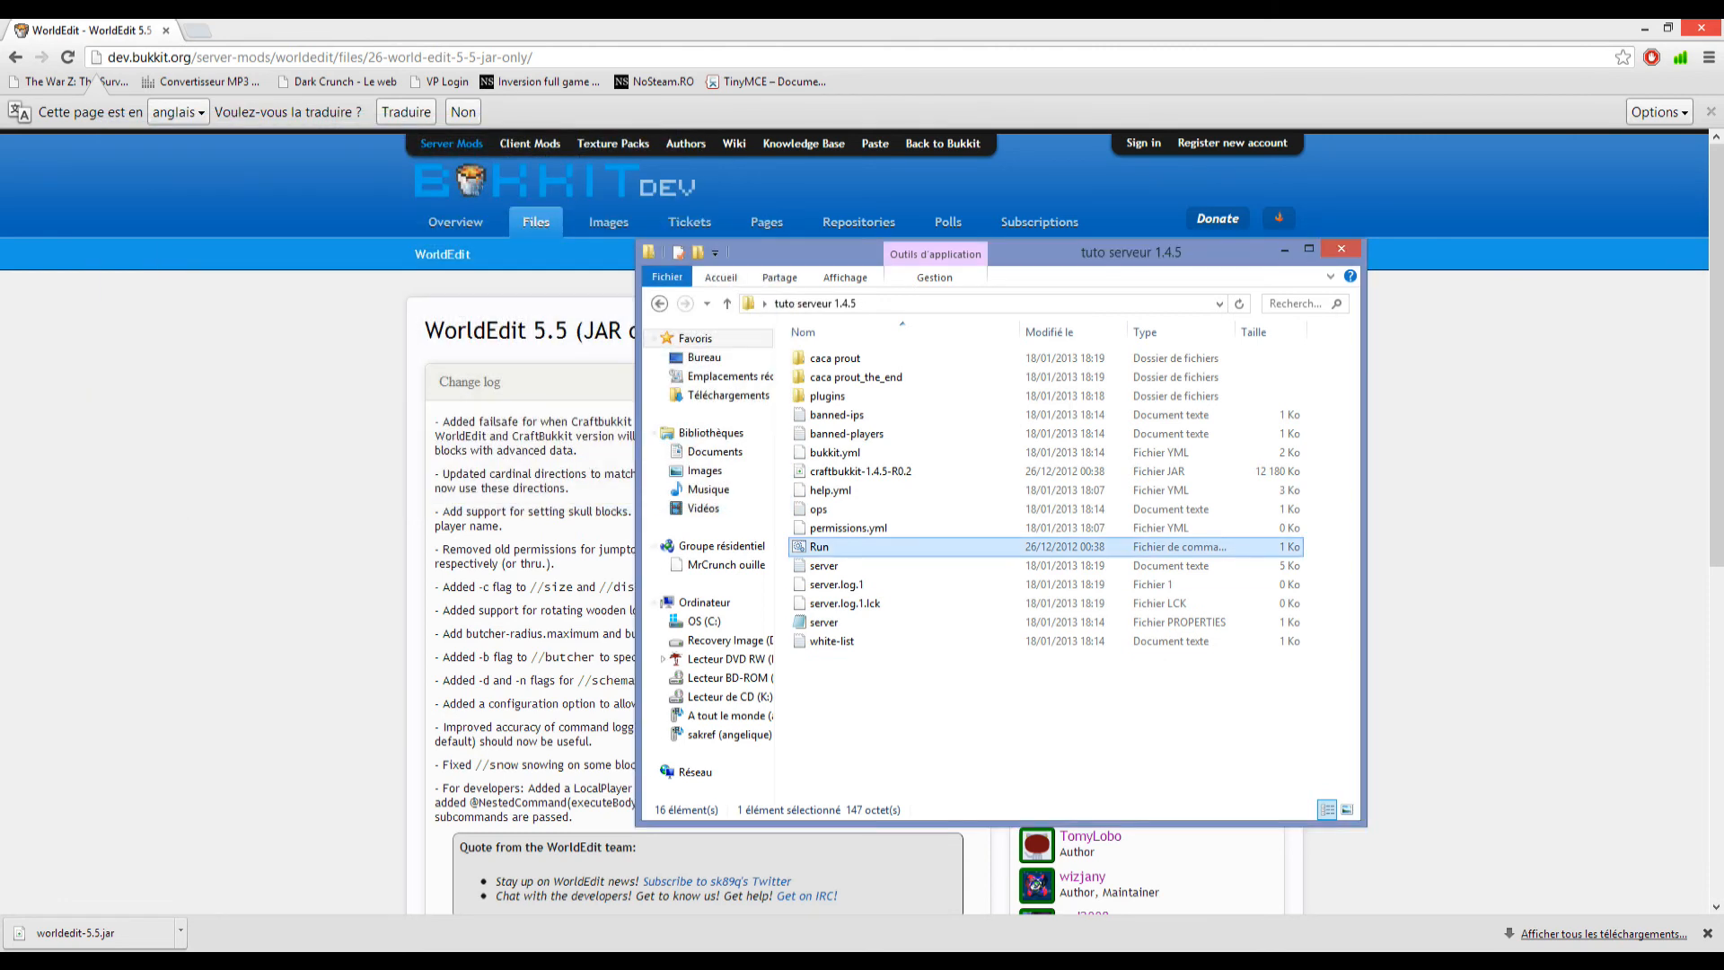
{"action": "key", "text": "Return"}
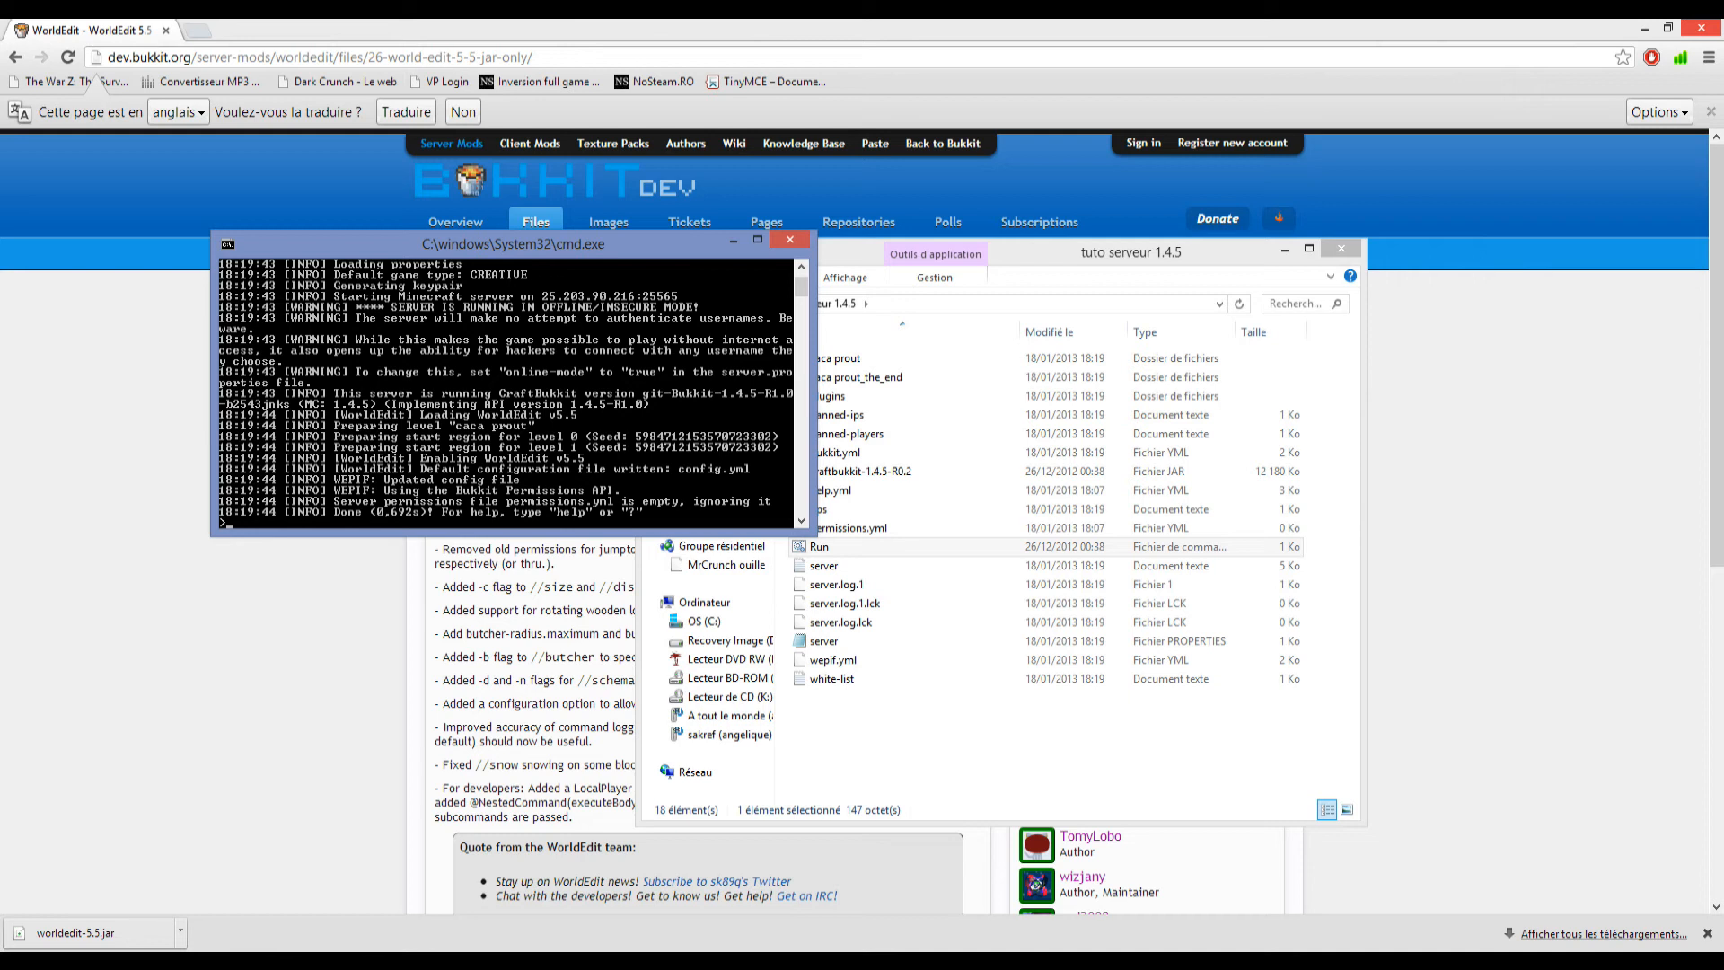
Open the WorldEdit folder inside plugins, view the worldedit text document, and close it.
{"action": "left_click", "coordinate": [836, 415]}
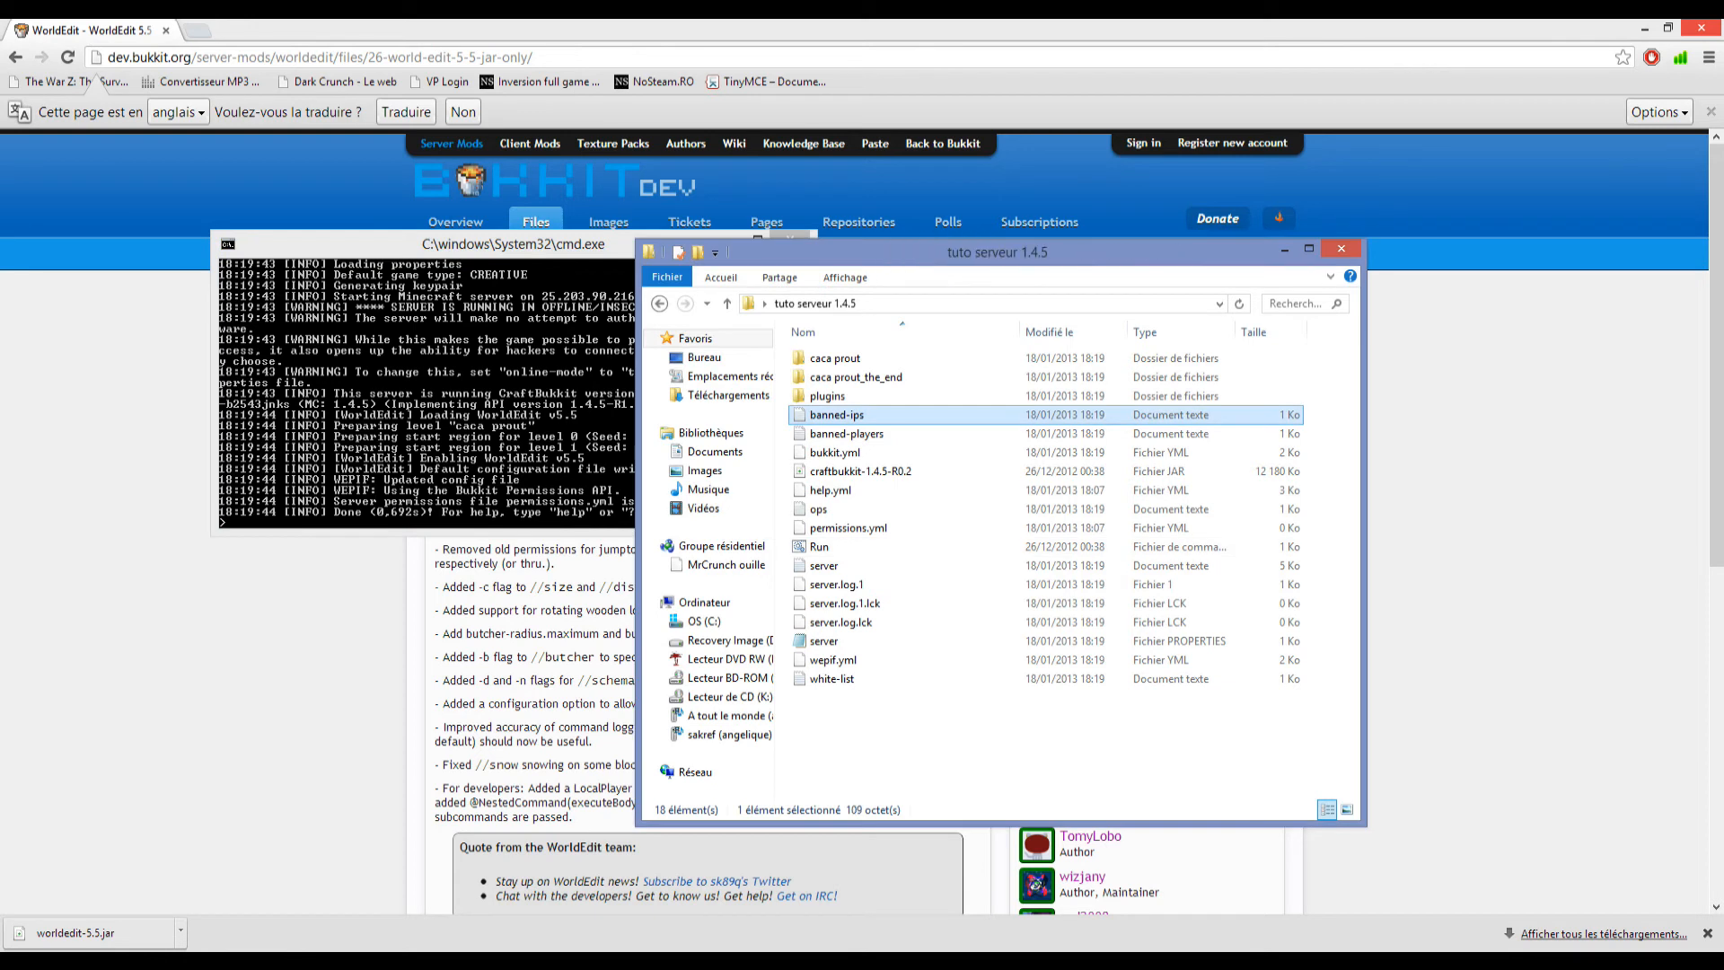
{"action": "left_click", "coordinate": [827, 396]}
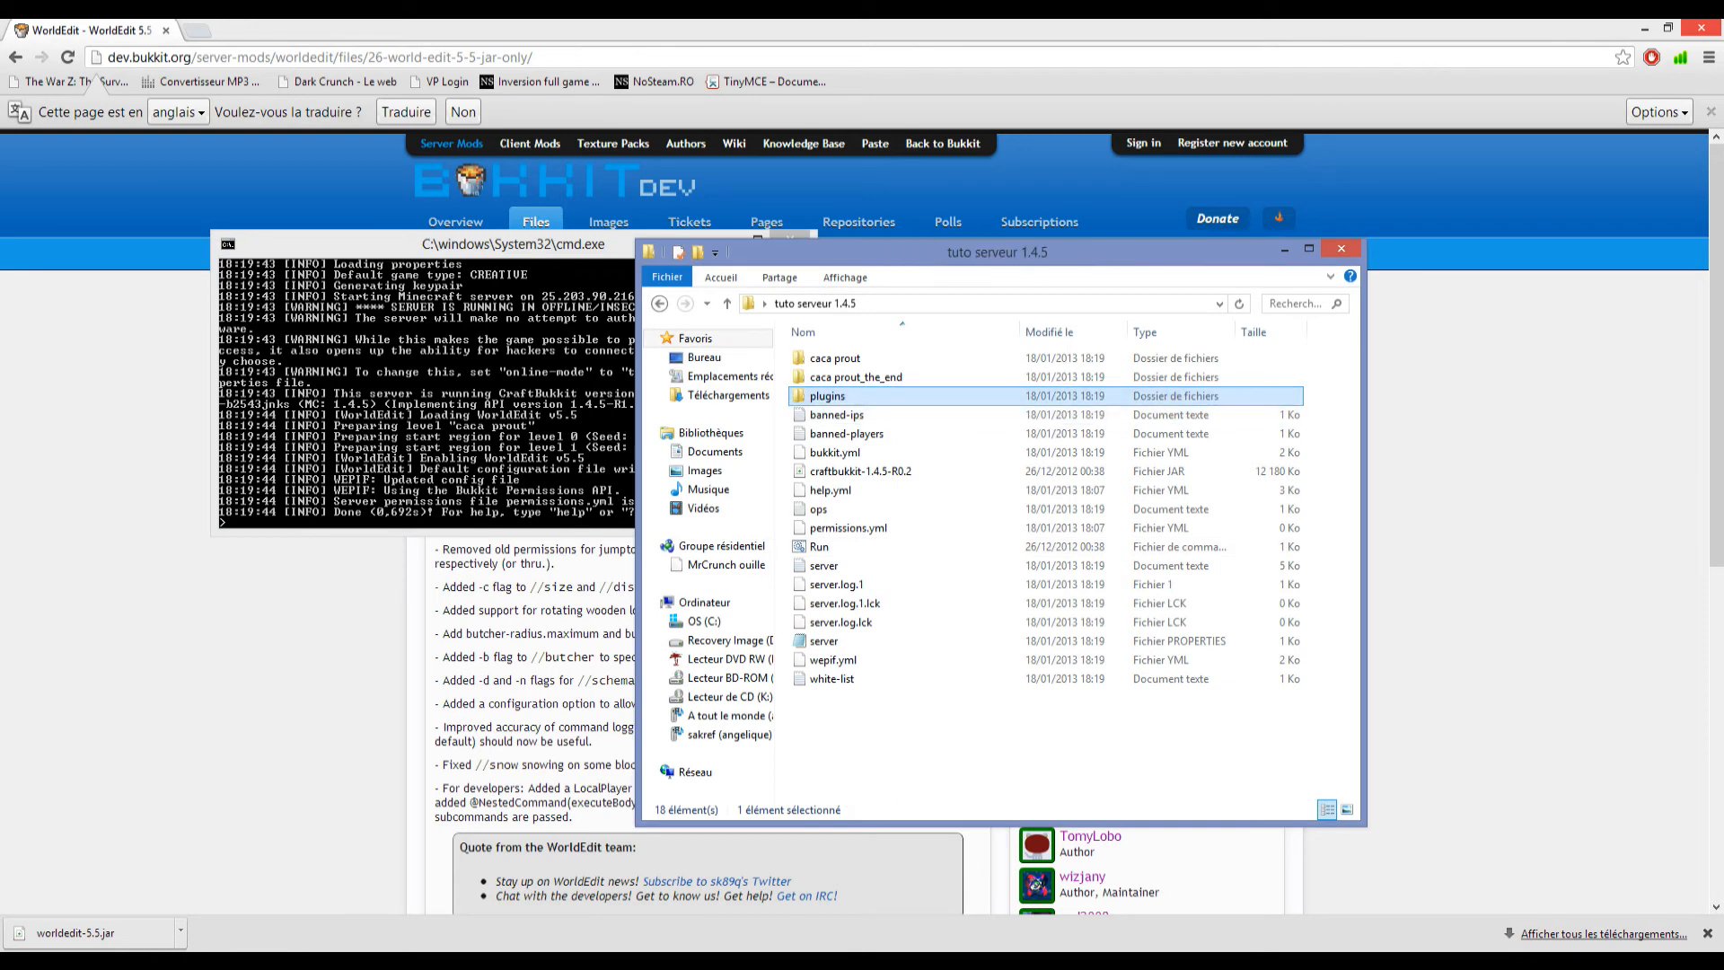
{"action": "double_click", "coordinate": [827, 396]}
{"action": "double_click", "coordinate": [830, 357]}
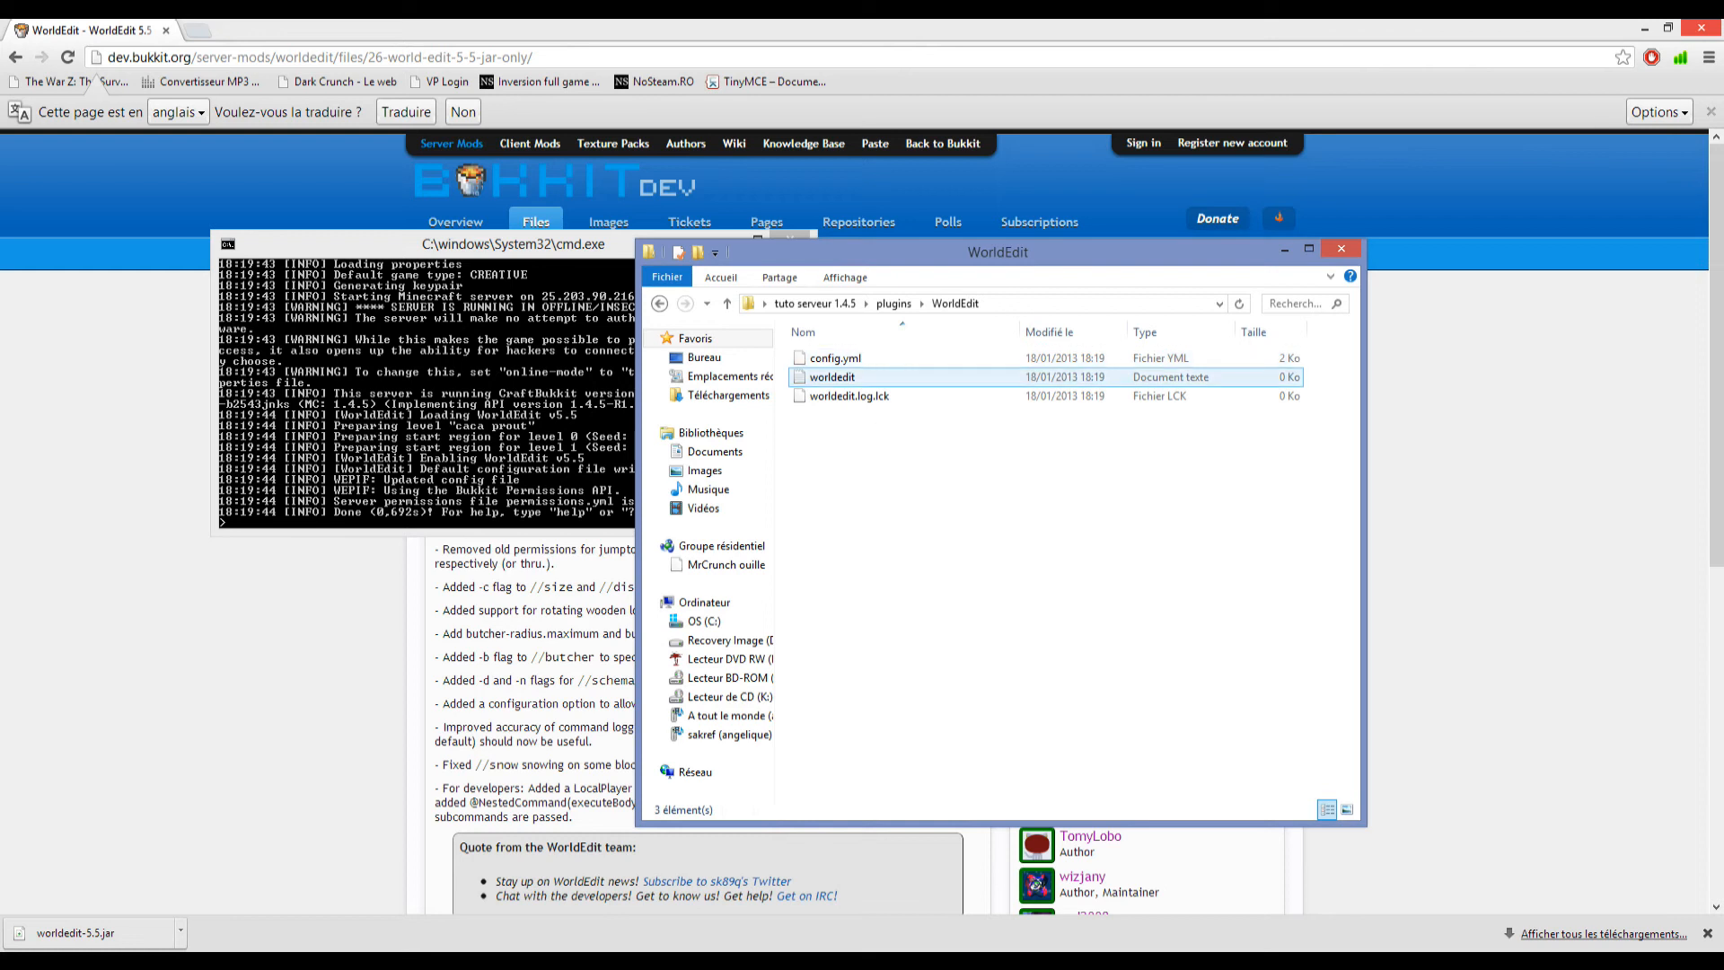
{"action": "left_click", "coordinate": [848, 378]}
{"action": "double_click", "coordinate": [848, 378]}
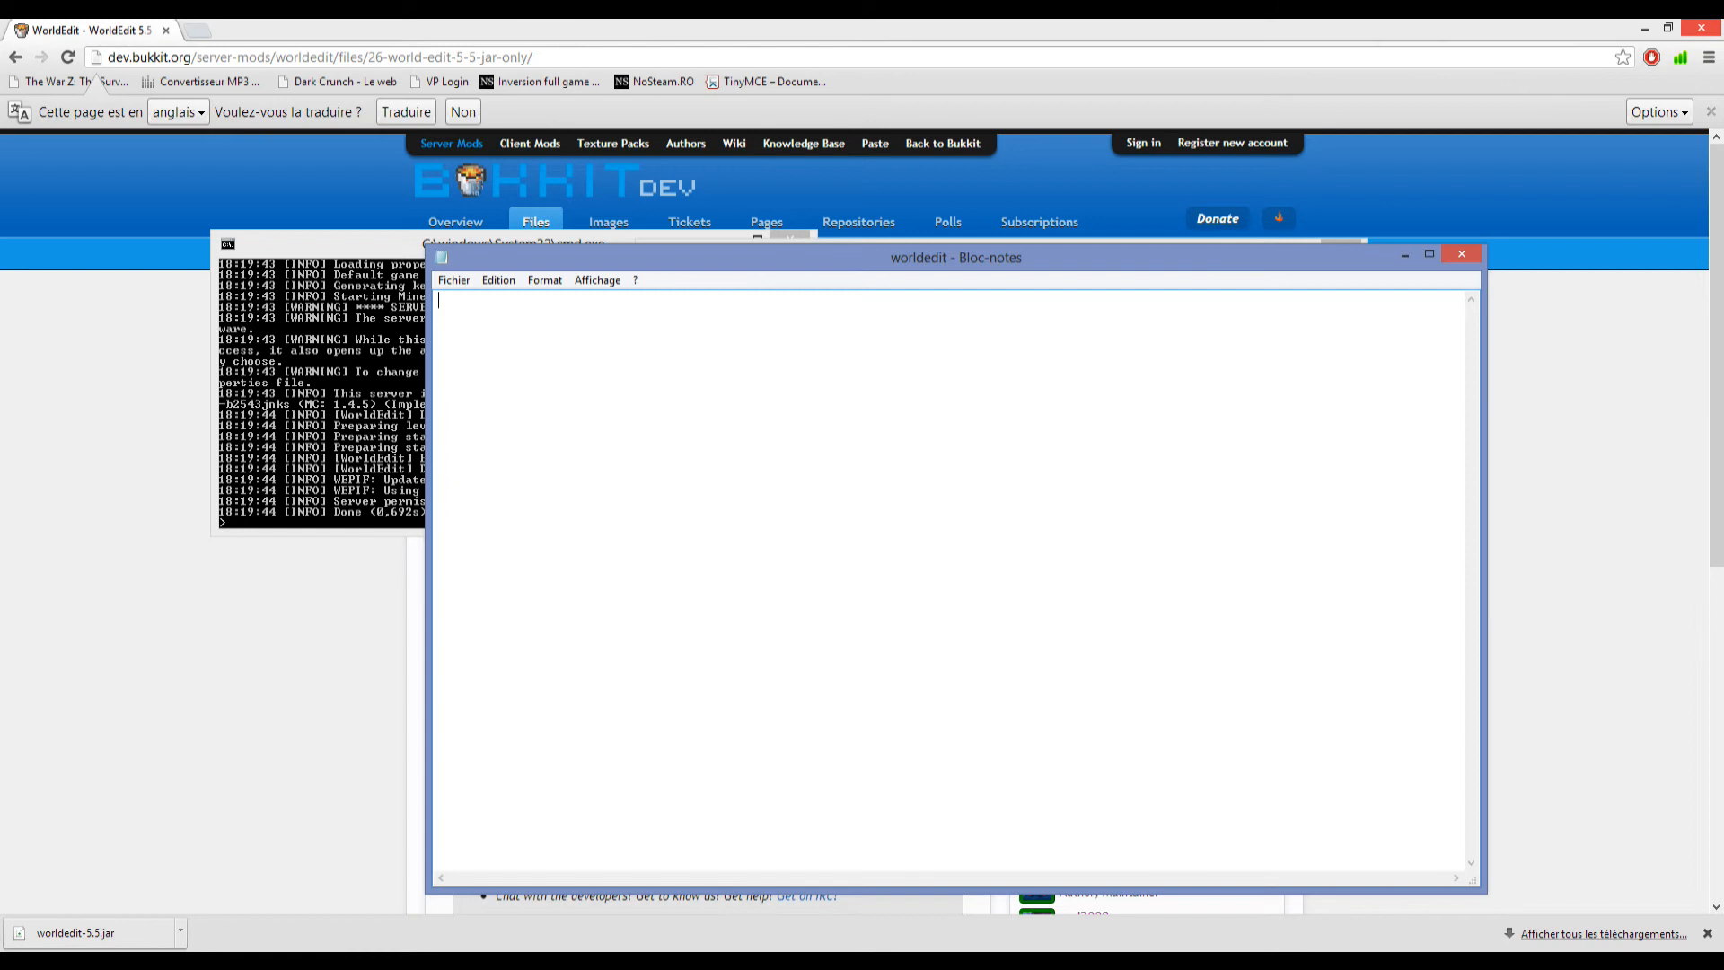
{"action": "key", "text": "alt+F4"}
View worldedit.log in Notepad++, and close it together with worldedit-5.5.jar and the editor.
{"action": "right_click", "coordinate": [823, 378]}
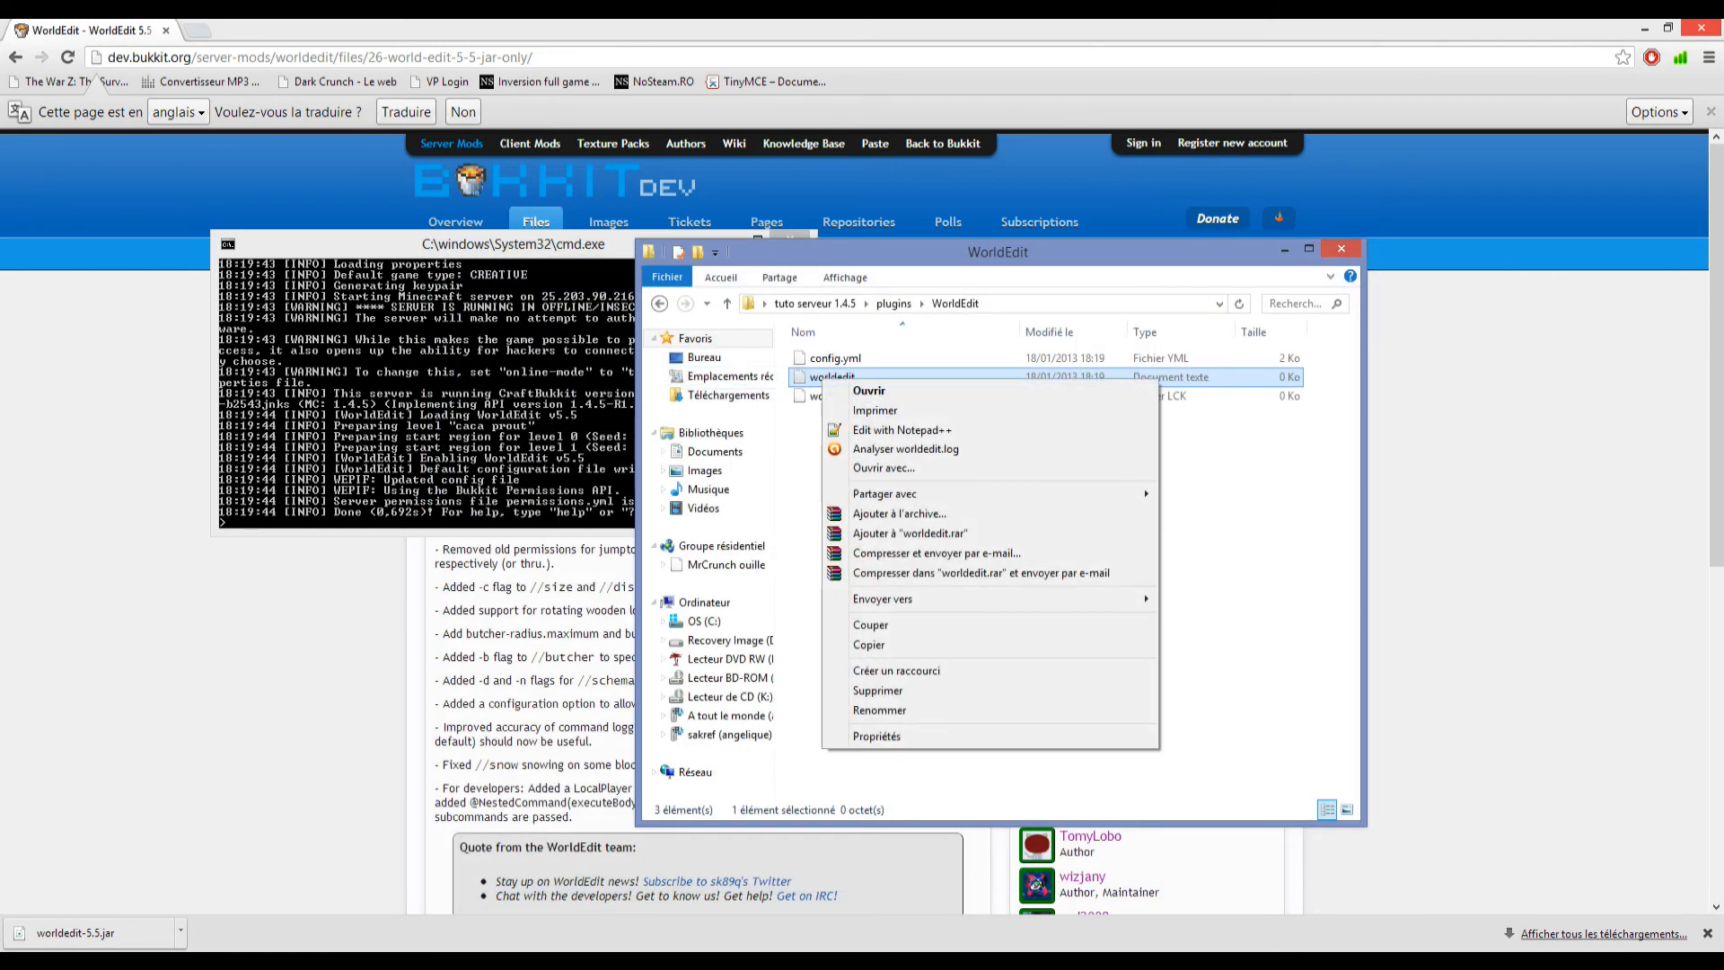
{"action": "left_click", "coordinate": [902, 430]}
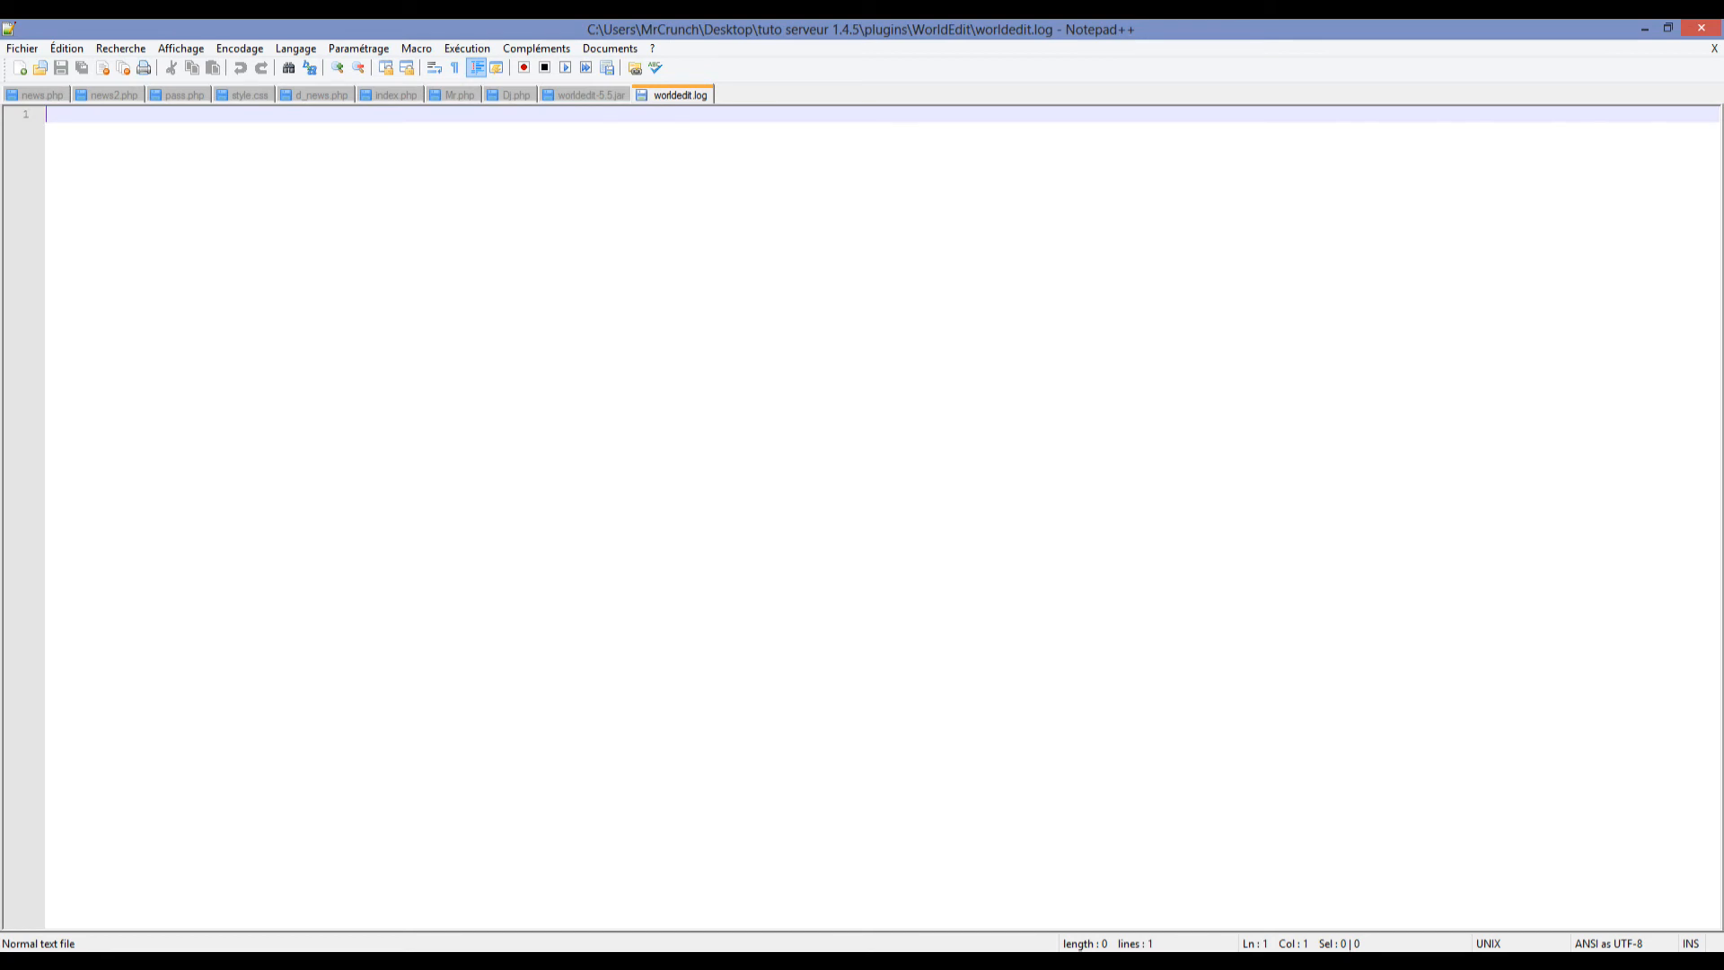
{"action": "key", "text": "ctrl+w"}
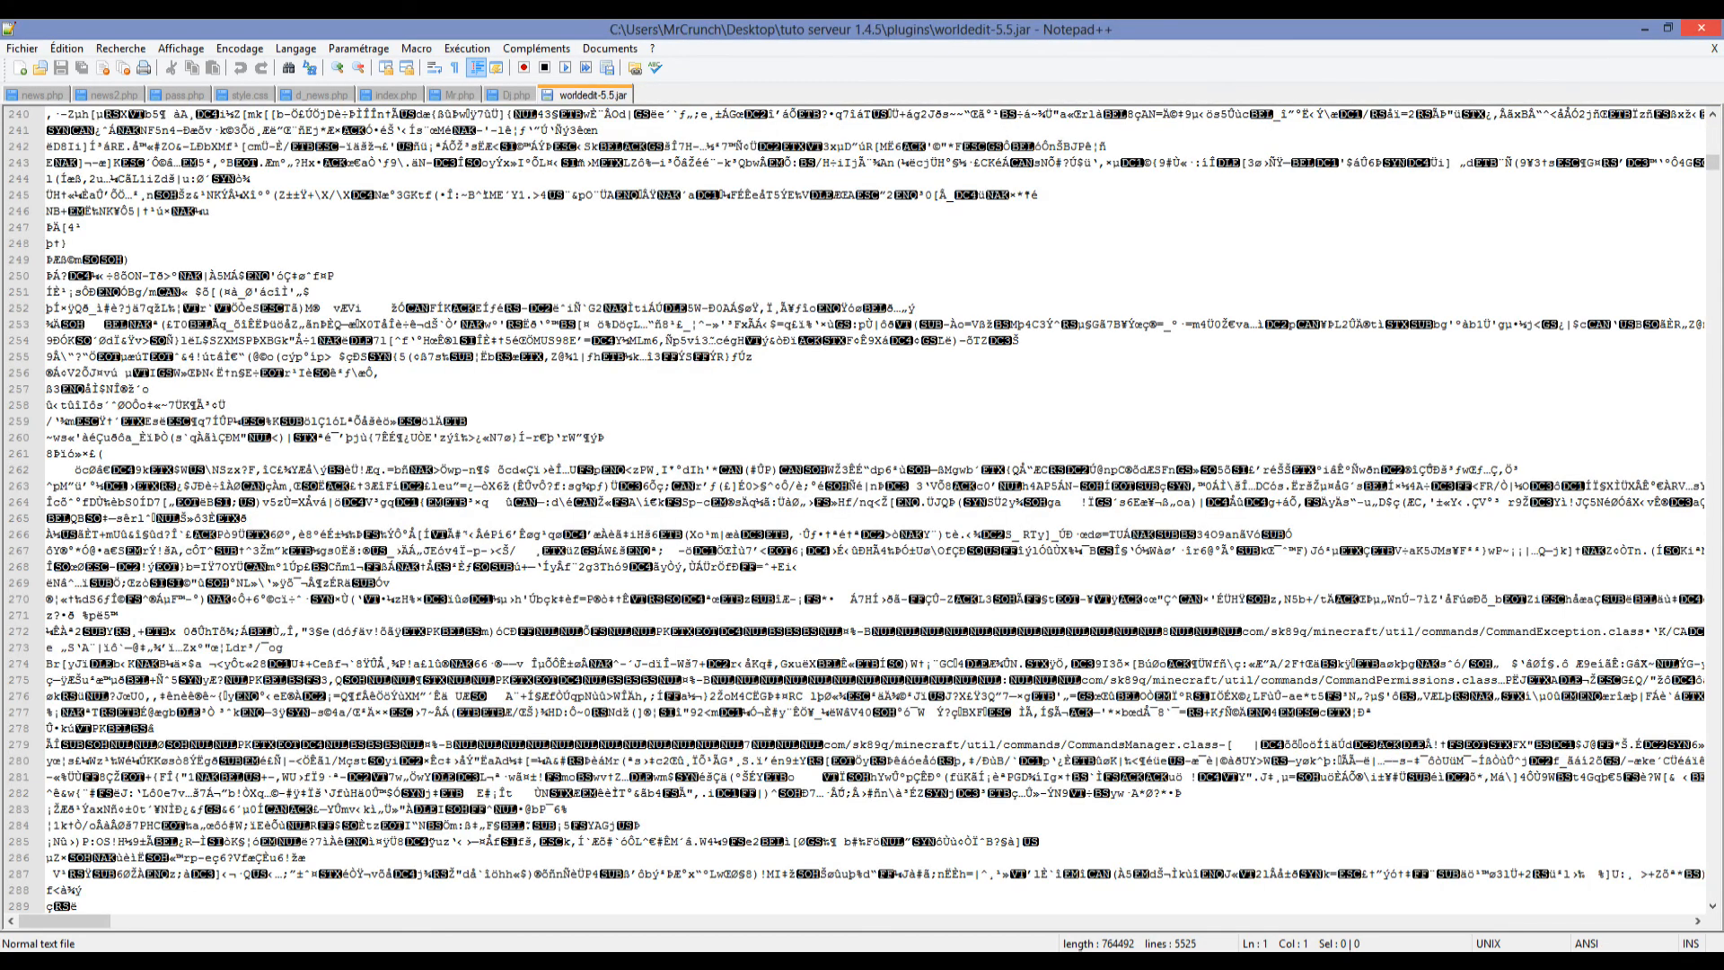
{"action": "left_click", "coordinate": [1714, 48]}
{"action": "left_click", "coordinate": [1700, 28]}
Return to the plugins folder, select the worldedit-5.5 file, and check the server console's startup log.
{"action": "left_click", "coordinate": [906, 475]}
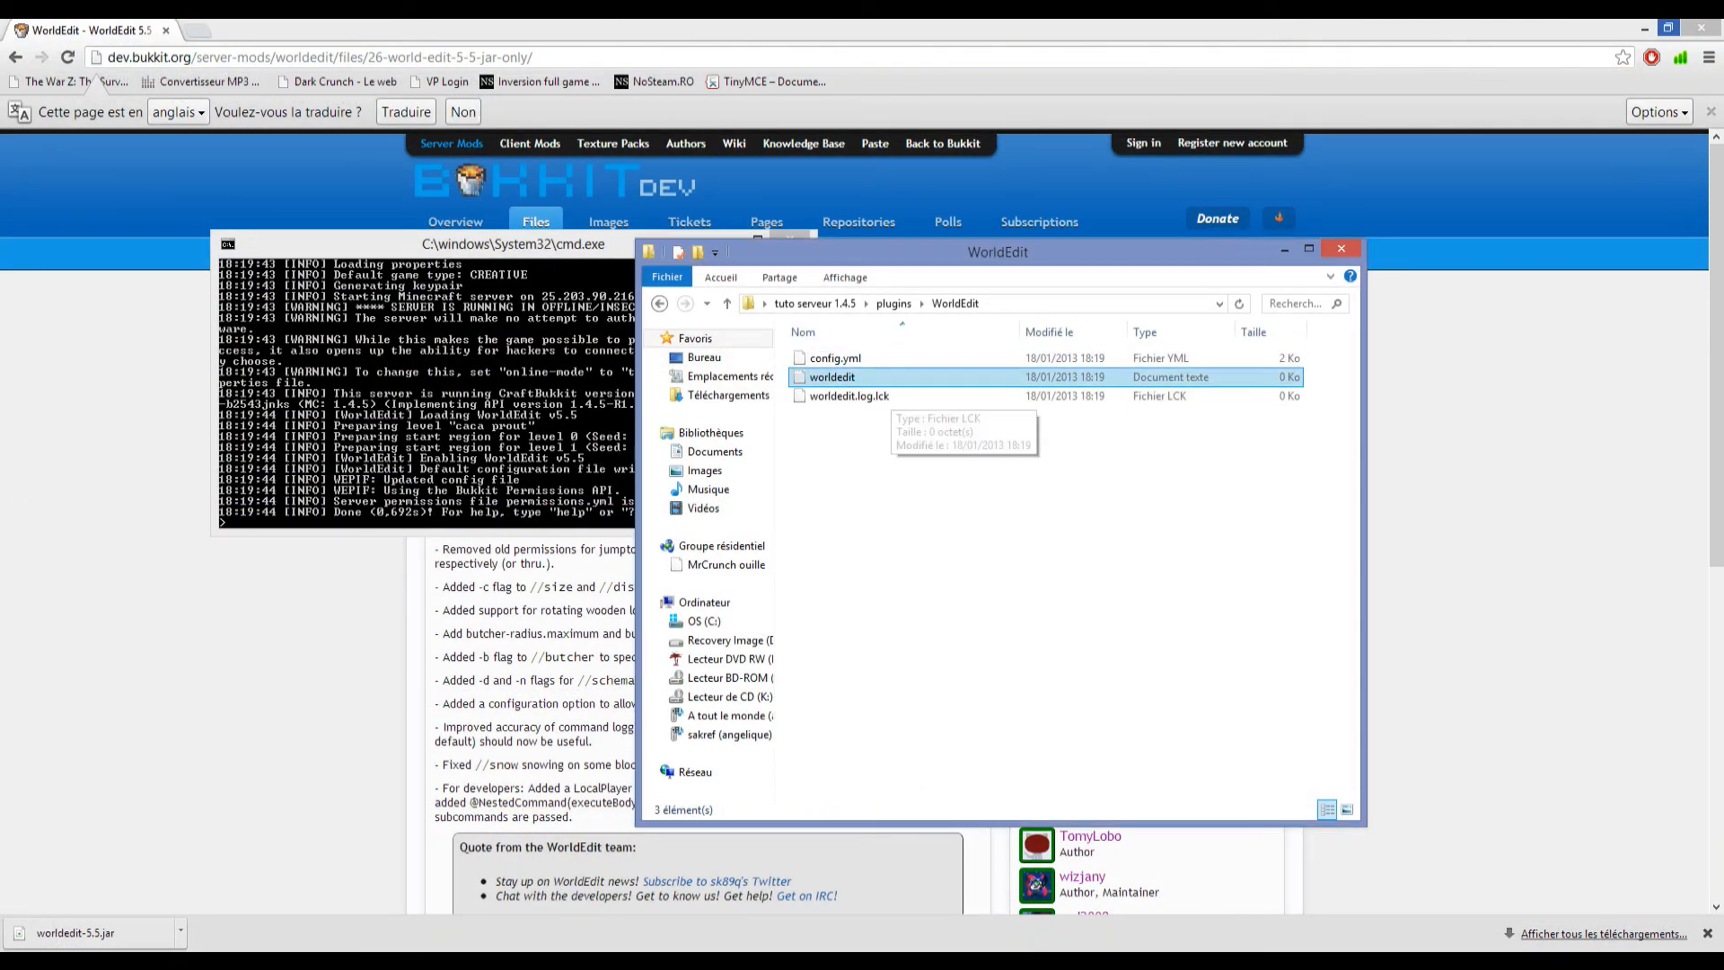
{"action": "left_click", "coordinate": [894, 304]}
{"action": "left_click", "coordinate": [865, 377]}
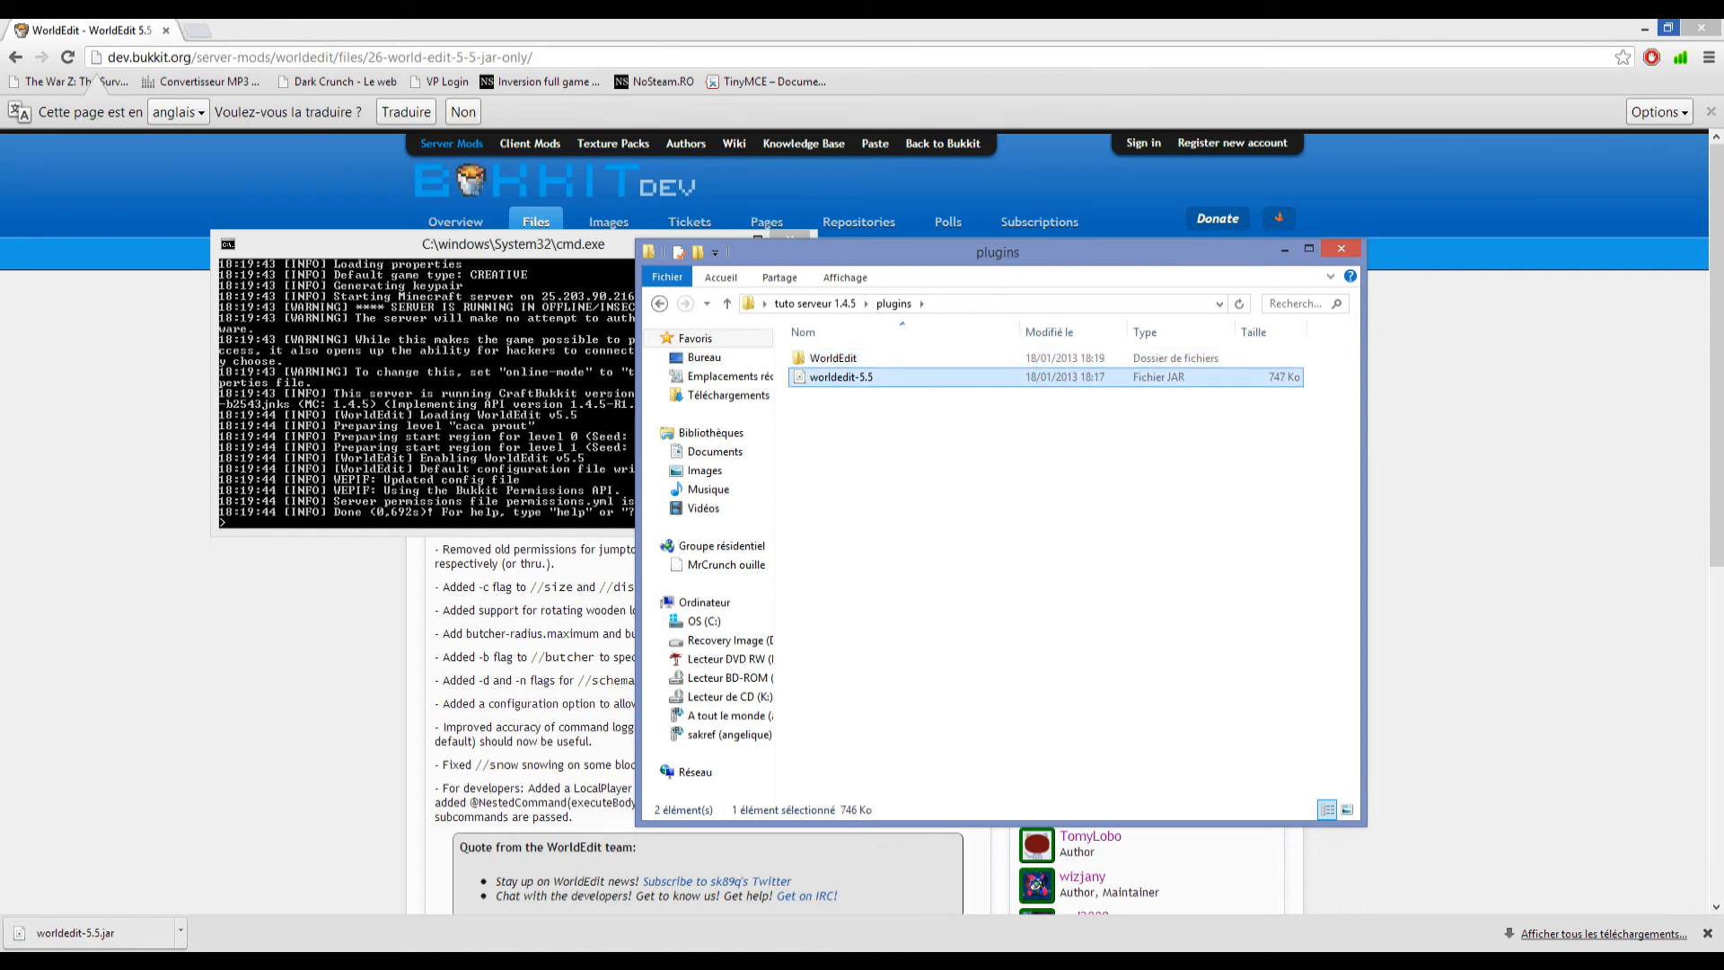
{"action": "left_click", "coordinate": [539, 503]}
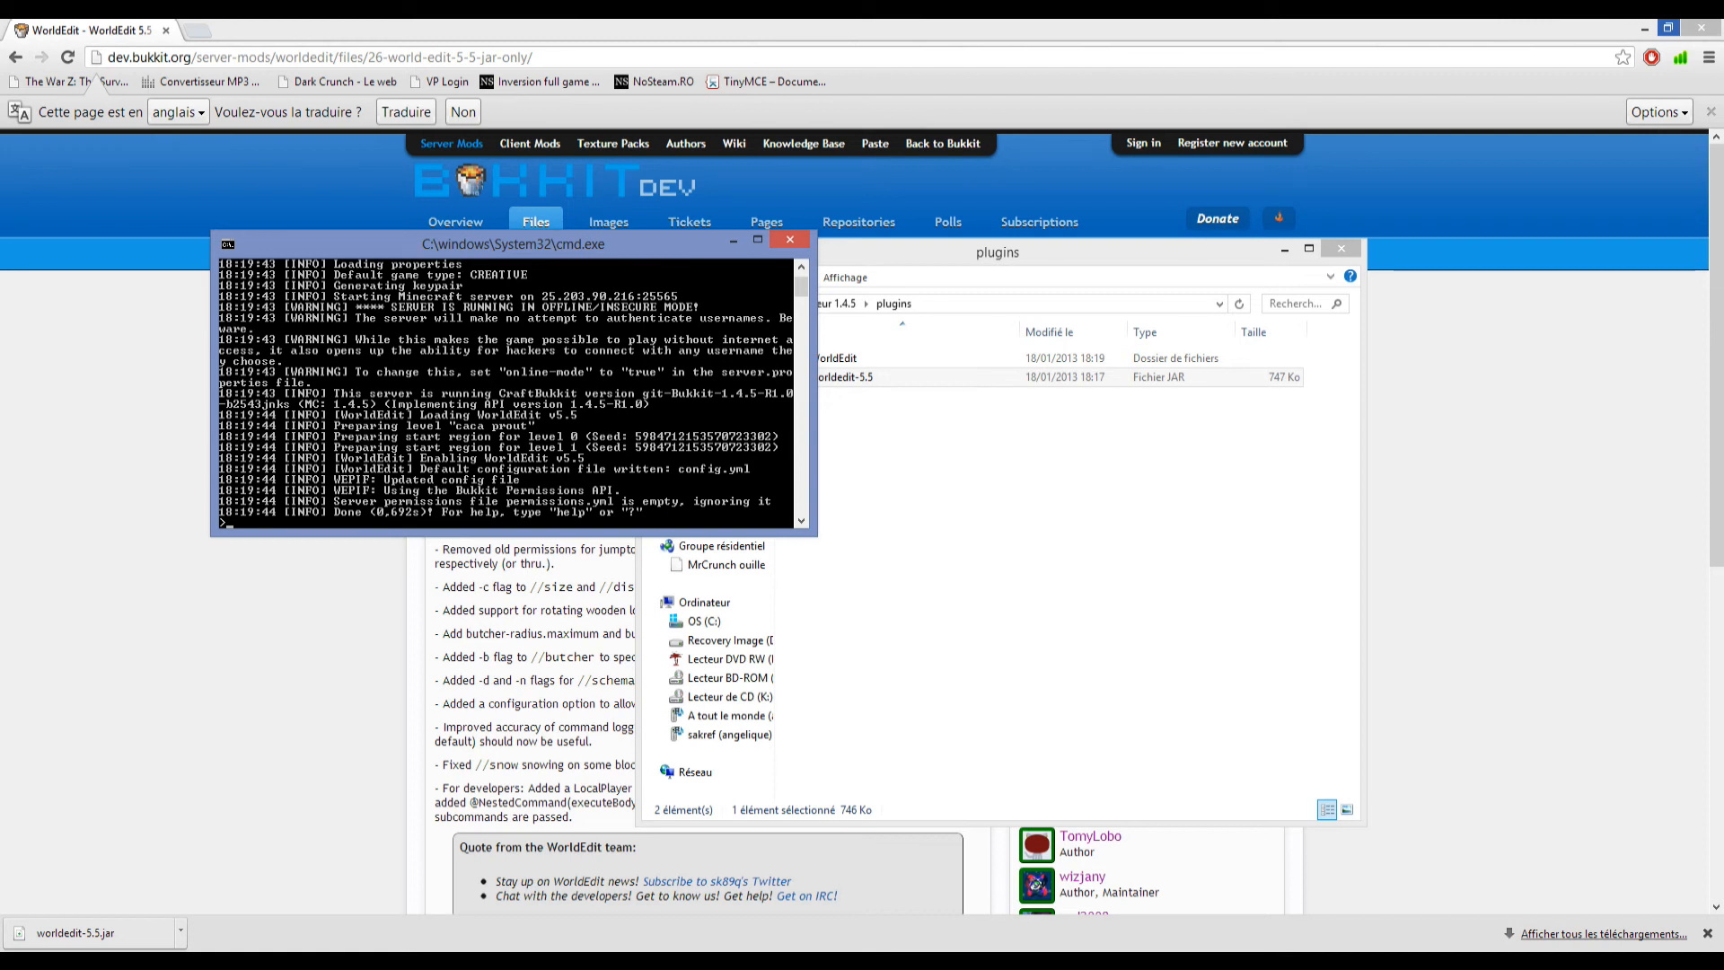
{"action": "left_click", "coordinate": [952, 503]}
Log in through the Minecraft Launcher with the remembered account, check the Mods screen, and return to the main menu.
{"action": "left_click", "coordinate": [556, 492]}
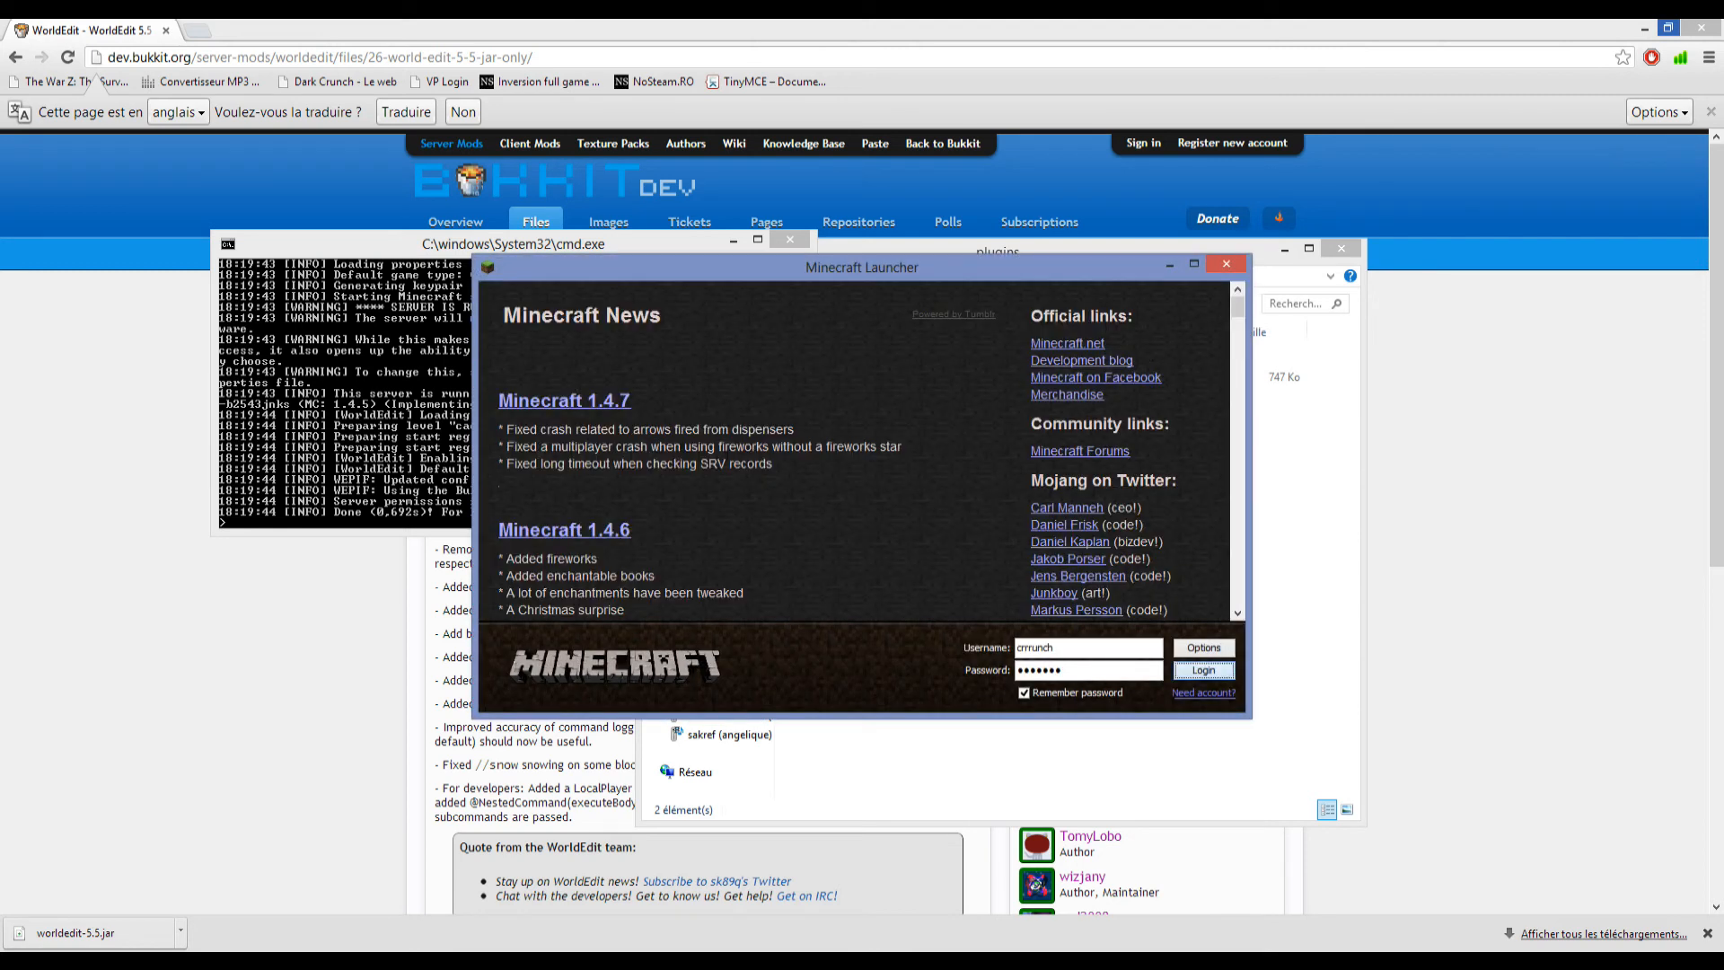
{"action": "key", "text": "Return"}
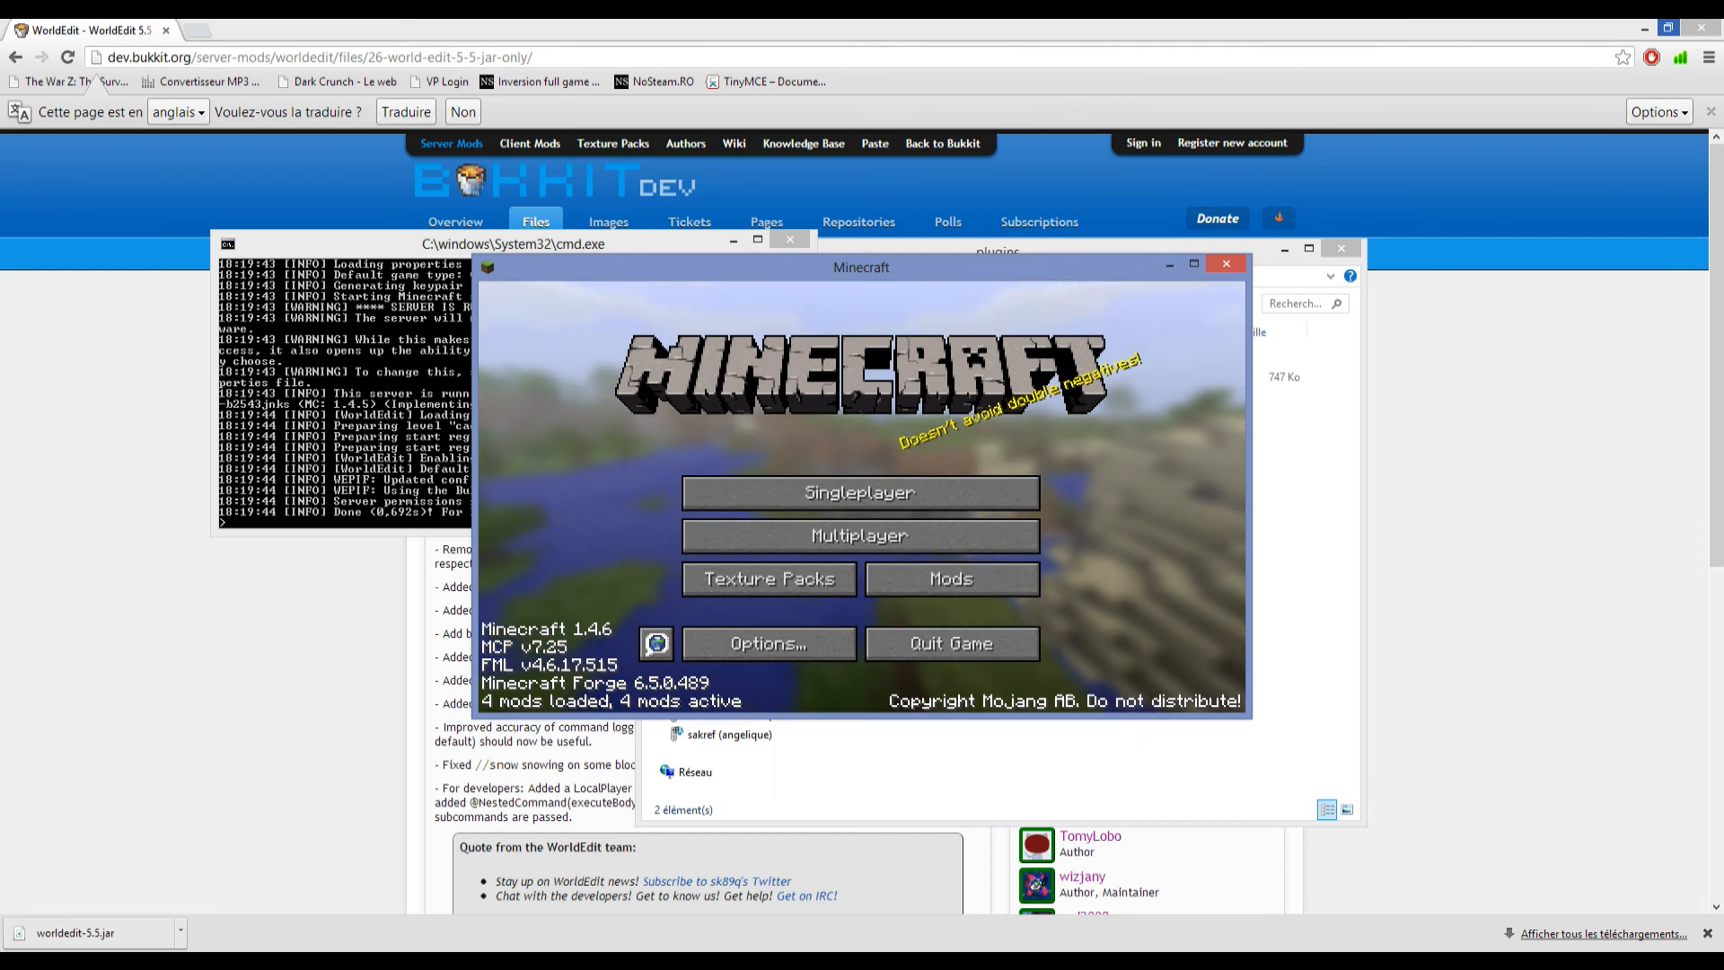
{"action": "left_click", "coordinate": [952, 578]}
{"action": "left_click", "coordinate": [860, 661]}
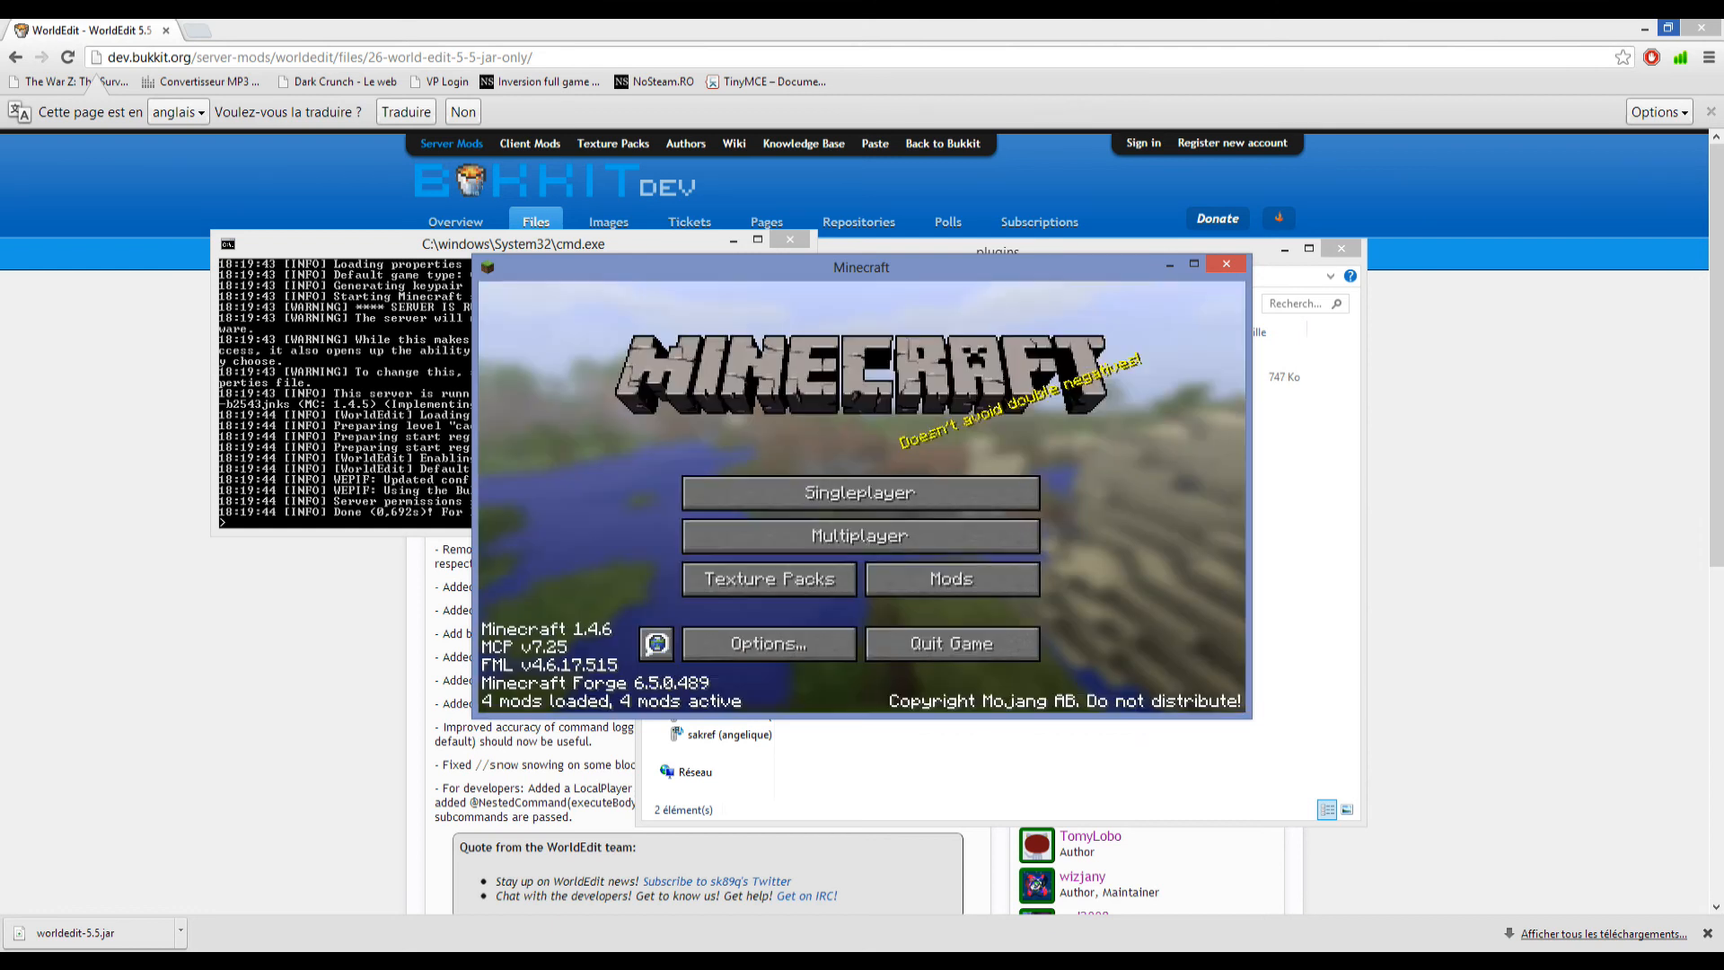
Start adding a new multiplayer server in Minecraft and name it "caca prout".
{"action": "left_click", "coordinate": [862, 536]}
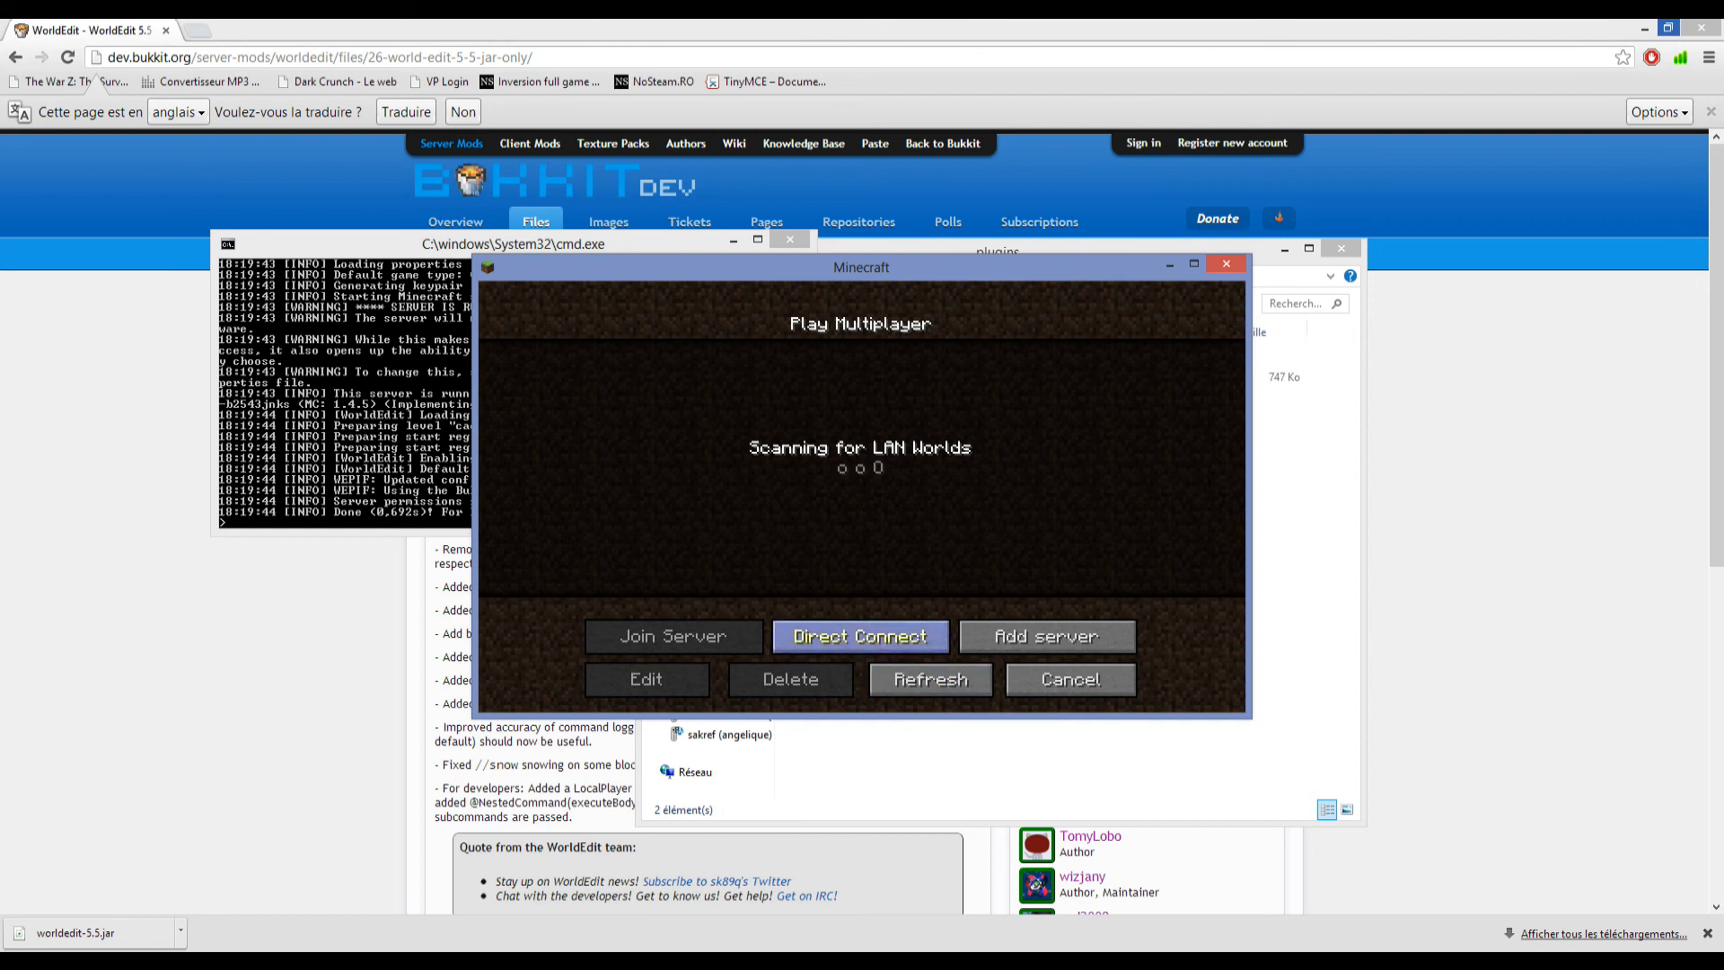
{"action": "left_click", "coordinate": [1006, 639]}
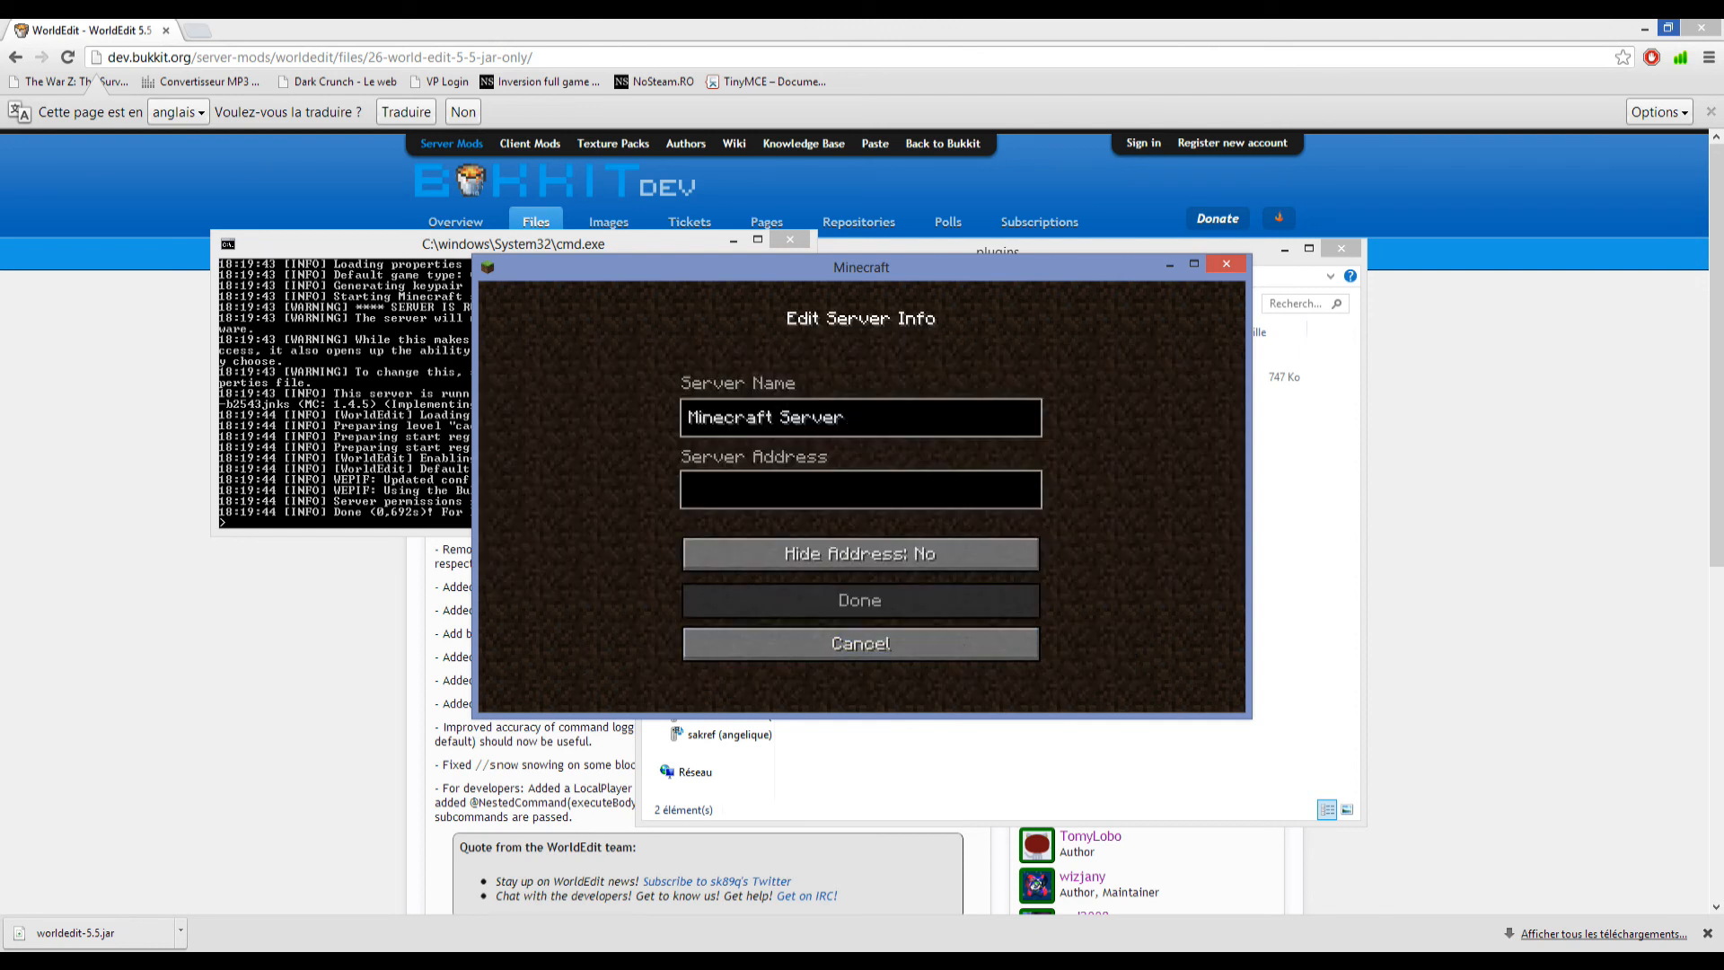
{"action": "key", "text": "BackSpace"}
{"action": "key", "text": "BackSpace"}
{"action": "key", "text": "BackSpace"}
{"action": "key", "text": "BackSpace"}
{"action": "key", "text": "BackSpace"}
{"action": "key", "text": "BackSpace"}
{"action": "key", "text": "BackSpace"}
{"action": "key", "text": "BackSpace"}
{"action": "key", "text": "BackSpace"}
{"action": "key", "text": "BackSpace"}
{"action": "key", "text": "BackSpace"}
{"action": "key", "text": "BackSpace"}
{"action": "key", "text": "BackSpace"}
{"action": "key", "text": "BackSpace"}
{"action": "key", "text": "BackSpace"}
{"action": "key", "text": "BackSpace"}
{"action": "type", "text": "caca prout"}
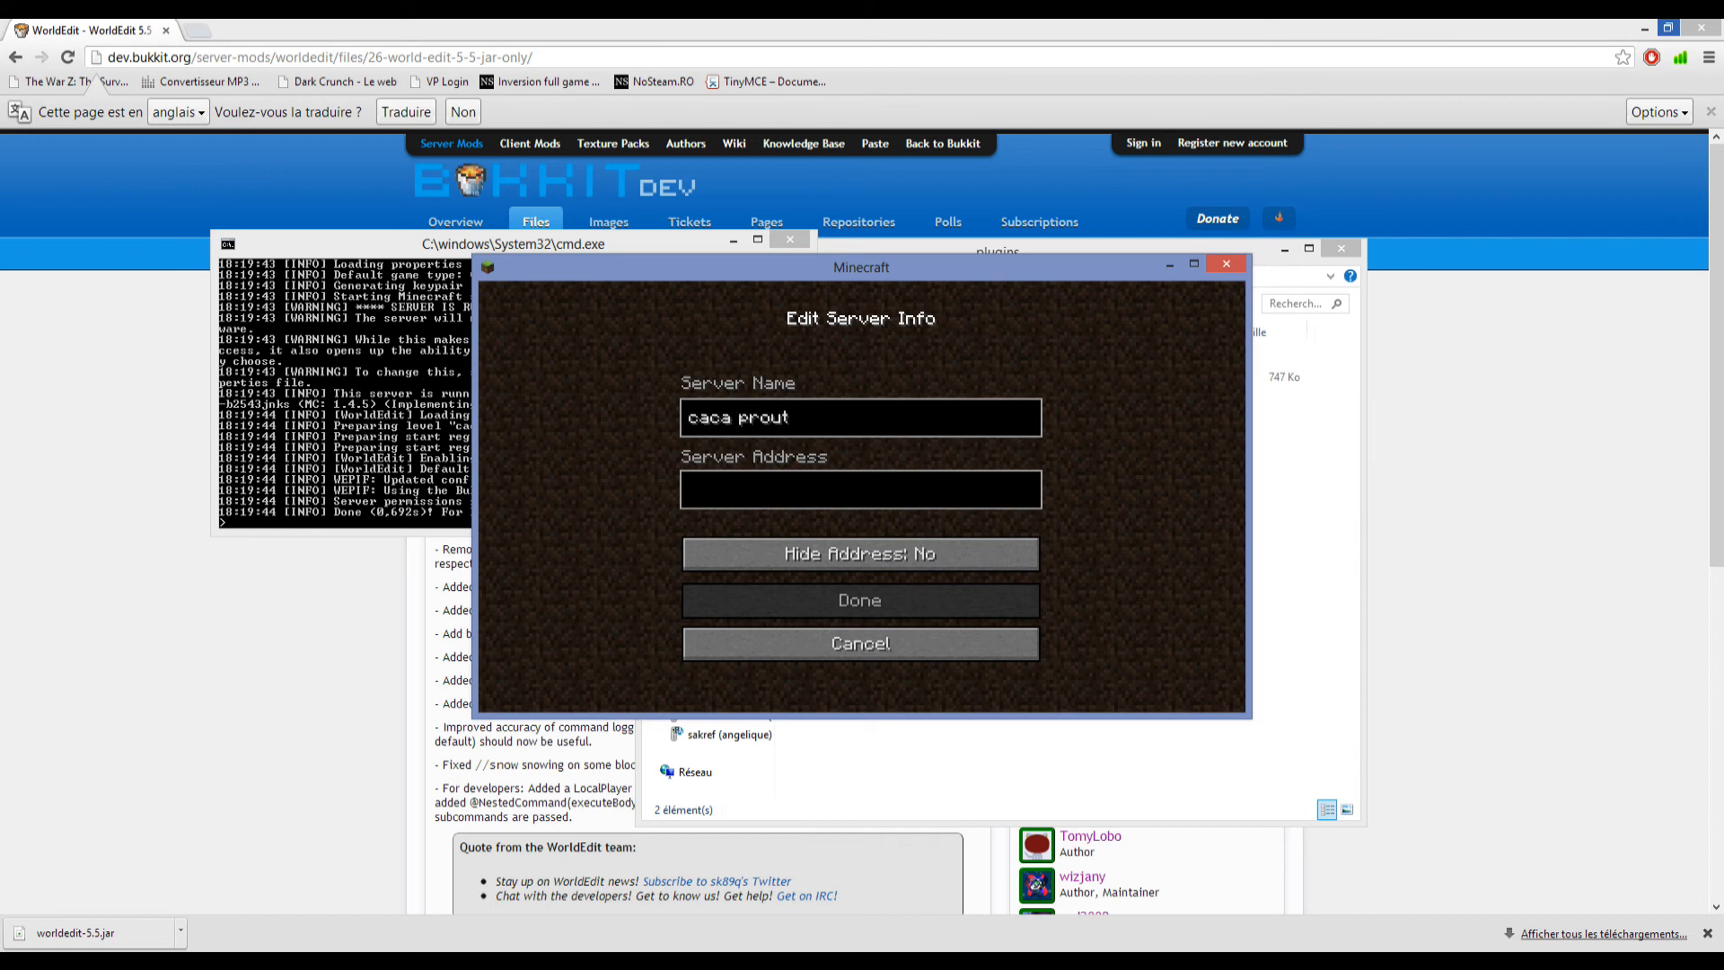
Set the server address to 25.203.90.216, turn on Hide Address, and save the server entry.
{"action": "left_click_drag", "start_coordinate": [862, 267], "coordinate": [1169, 258]}
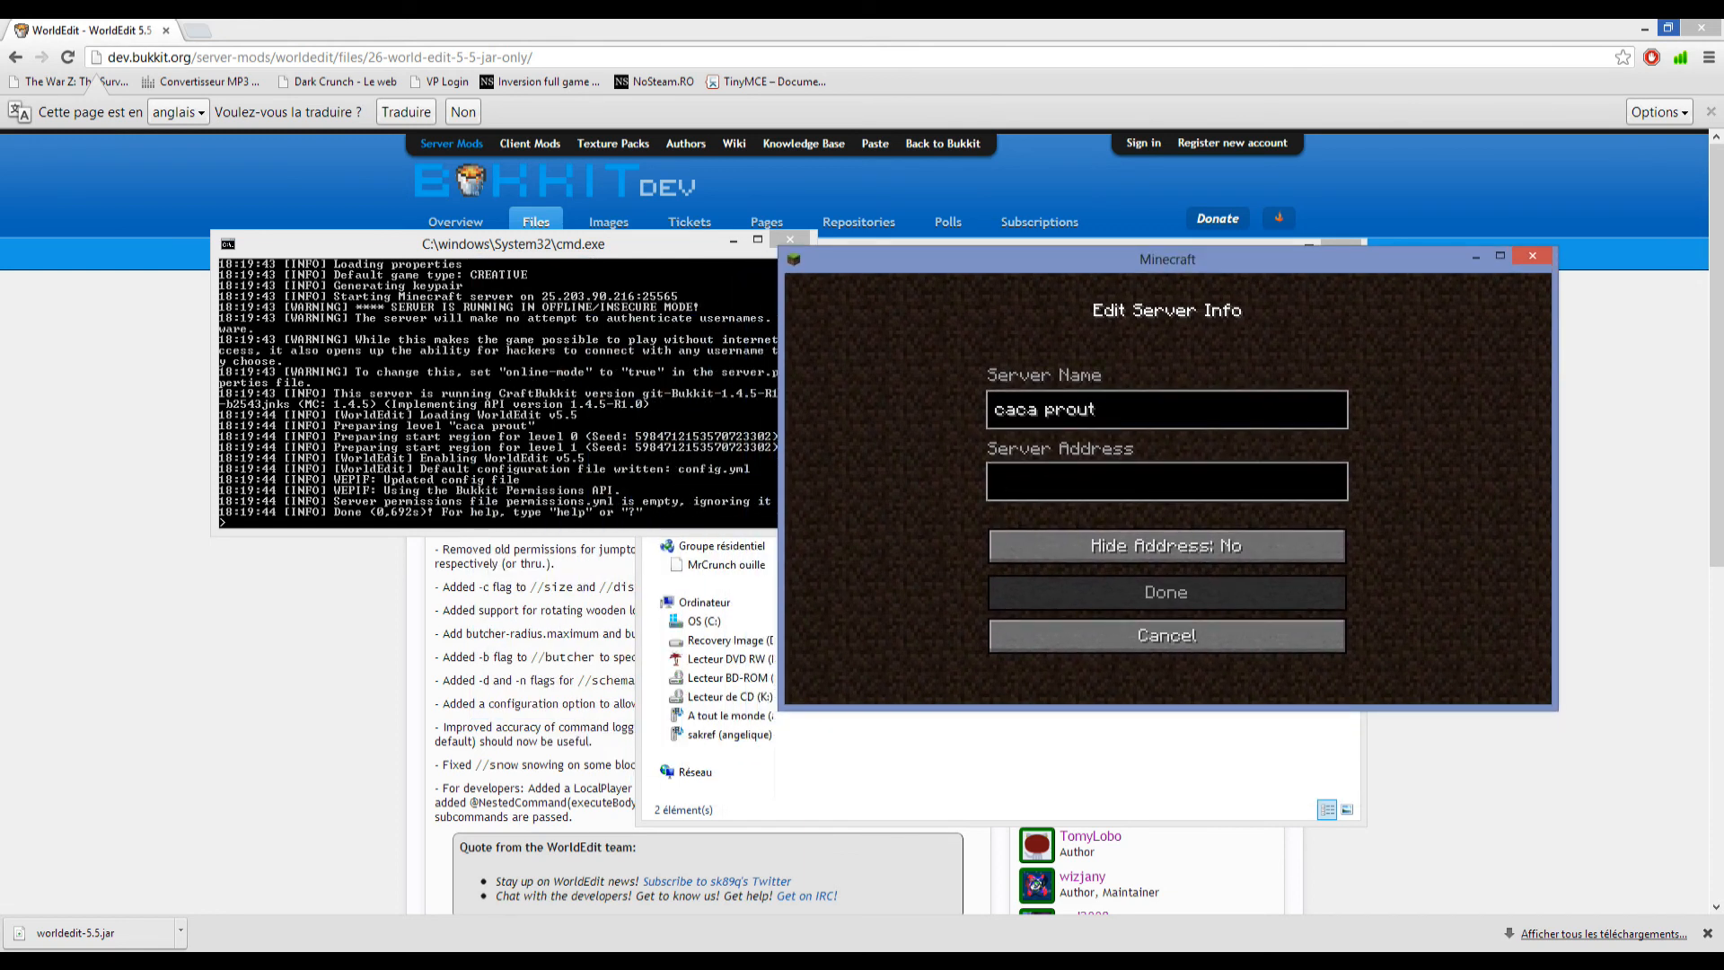
{"action": "type", "text": "25"}
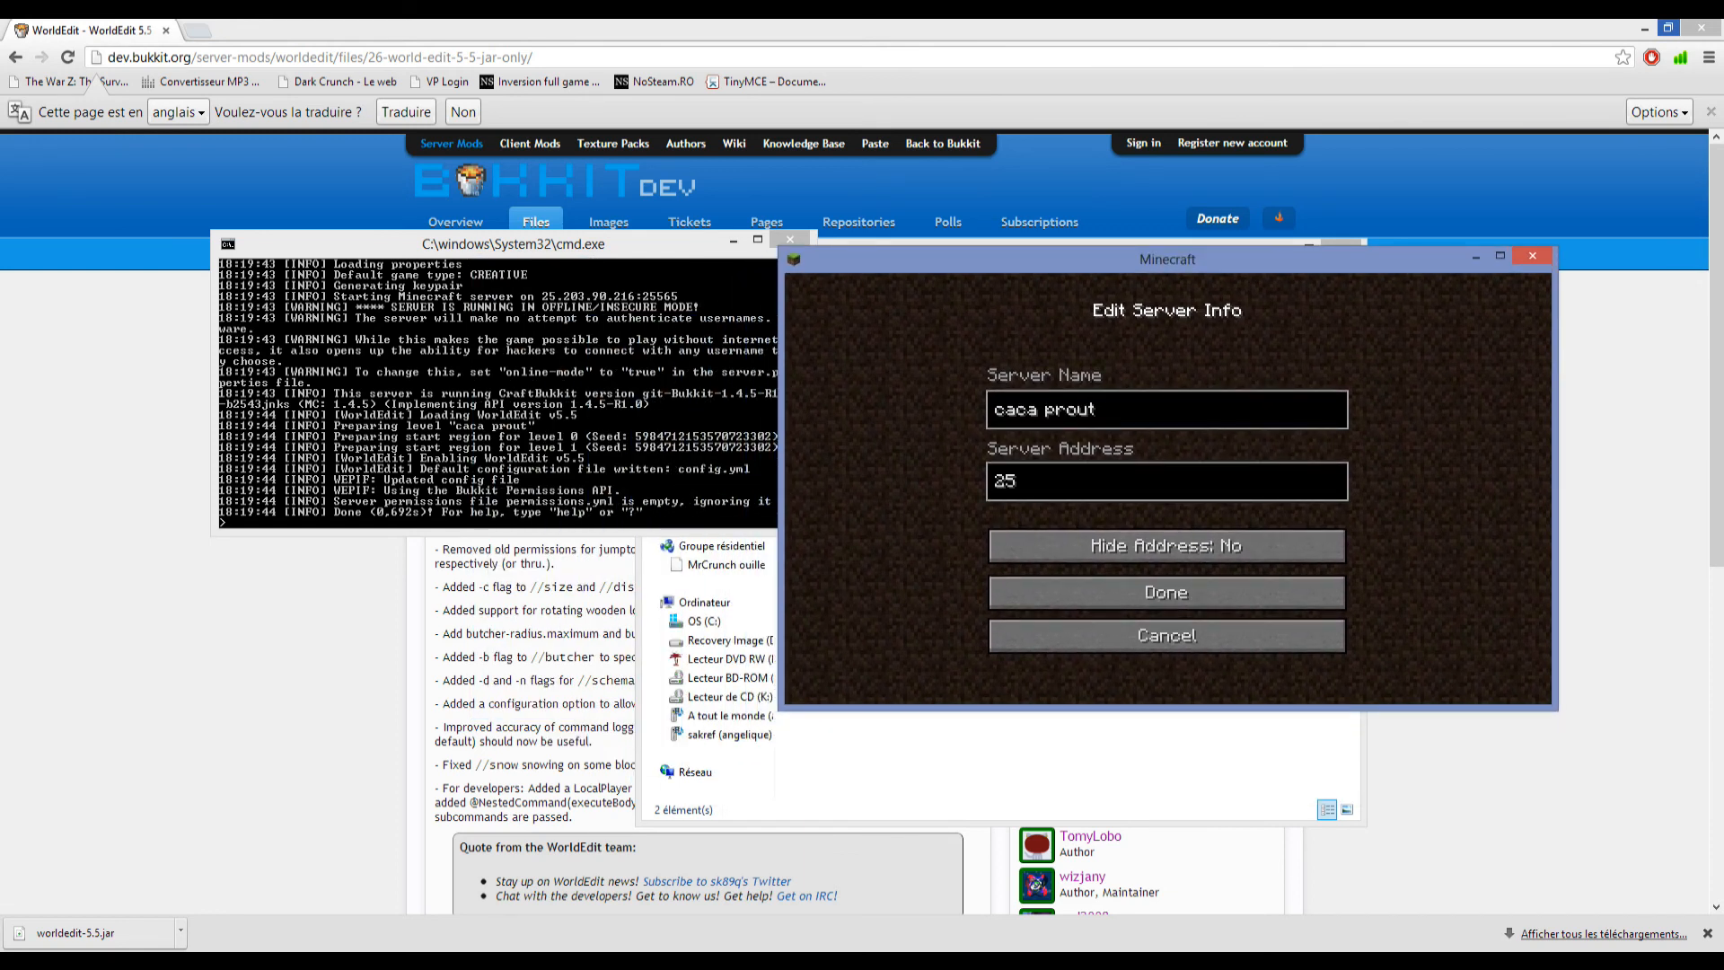
{"action": "type", "text": ".203.90.216"}
{"action": "left_click", "coordinate": [1167, 545]}
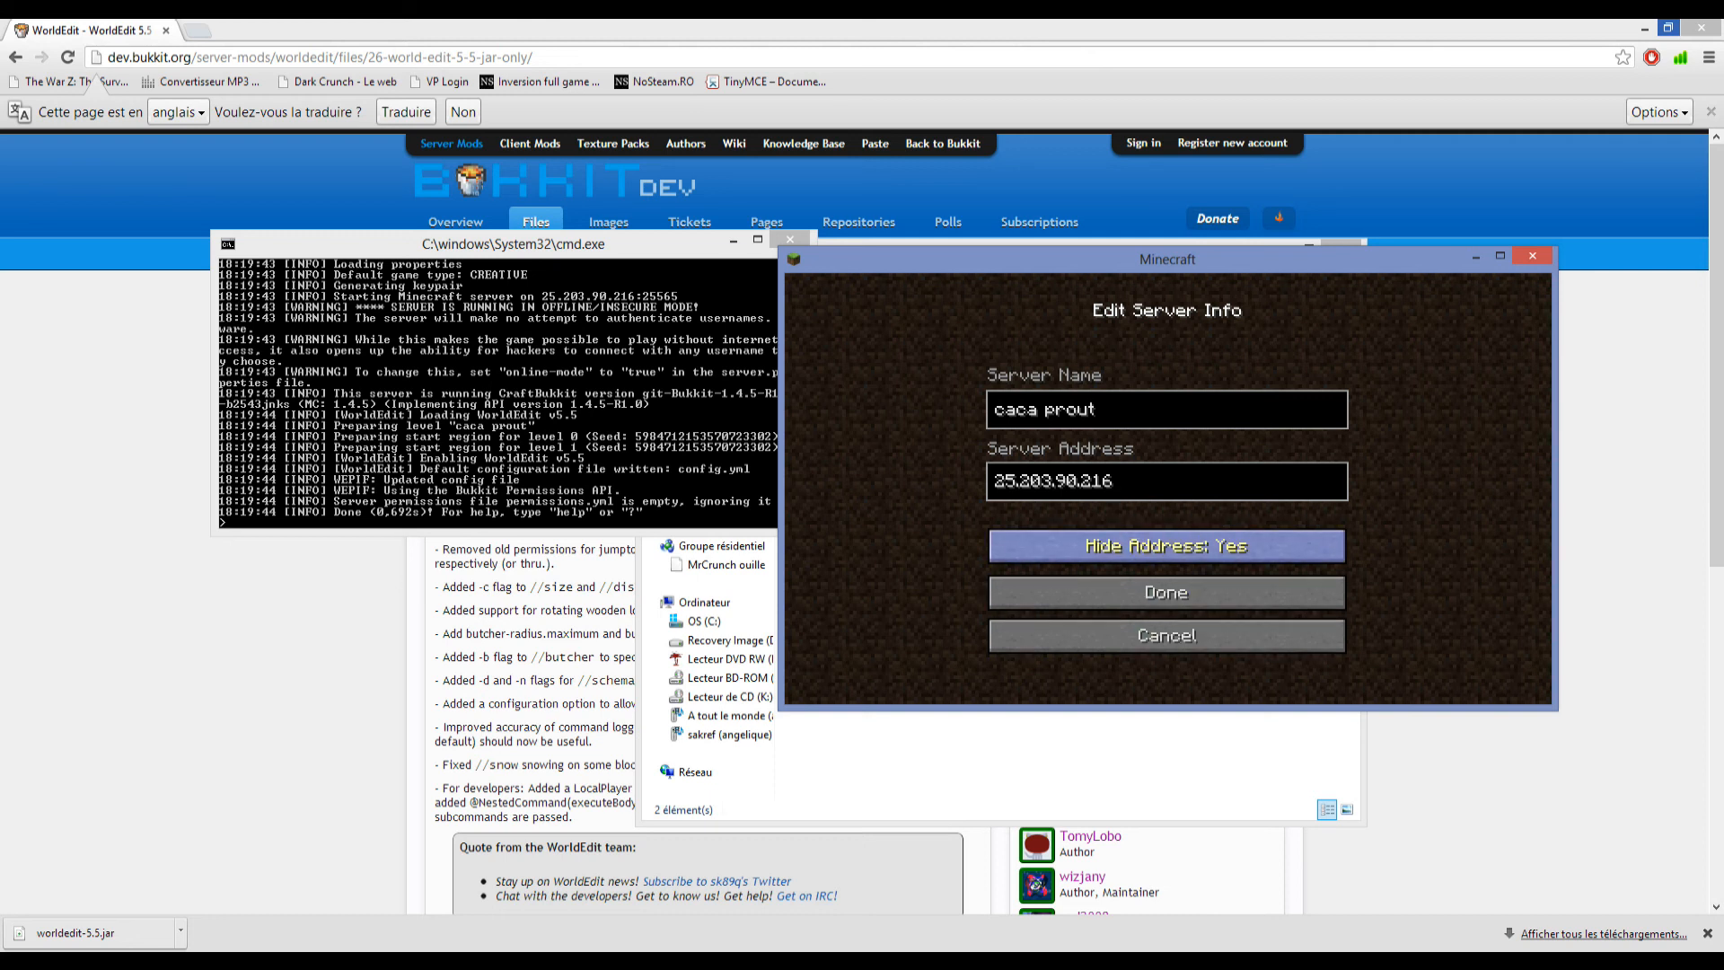
{"action": "left_click", "coordinate": [1167, 545]}
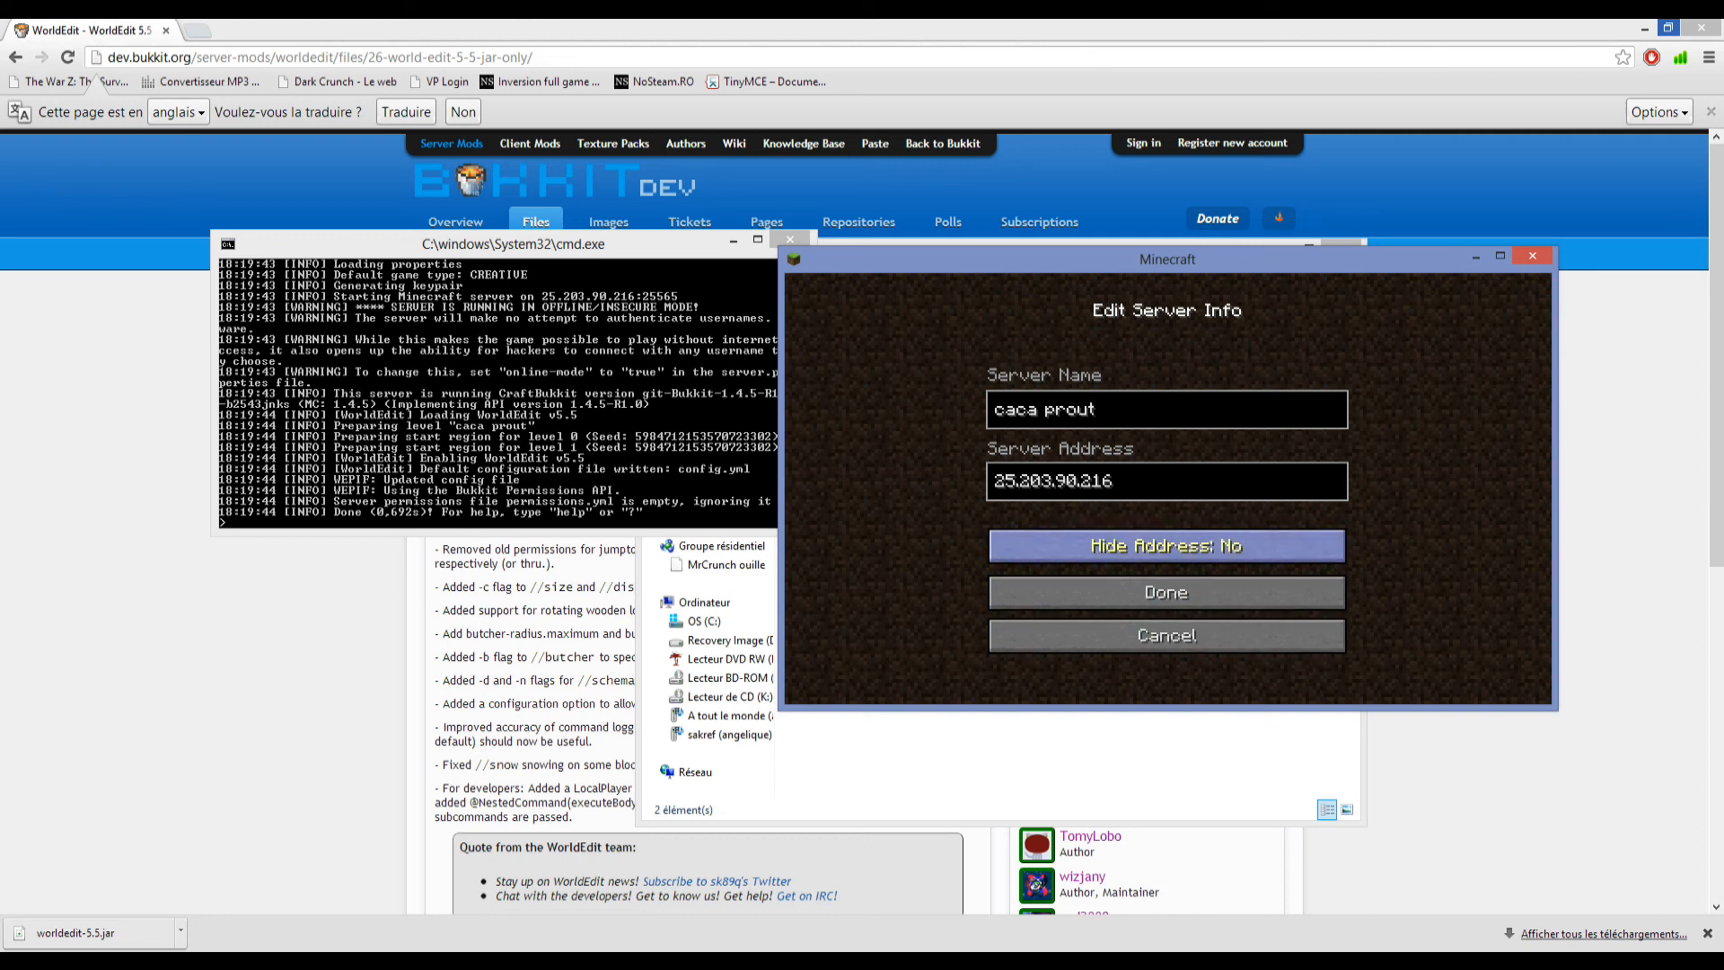
{"action": "left_click", "coordinate": [1166, 545]}
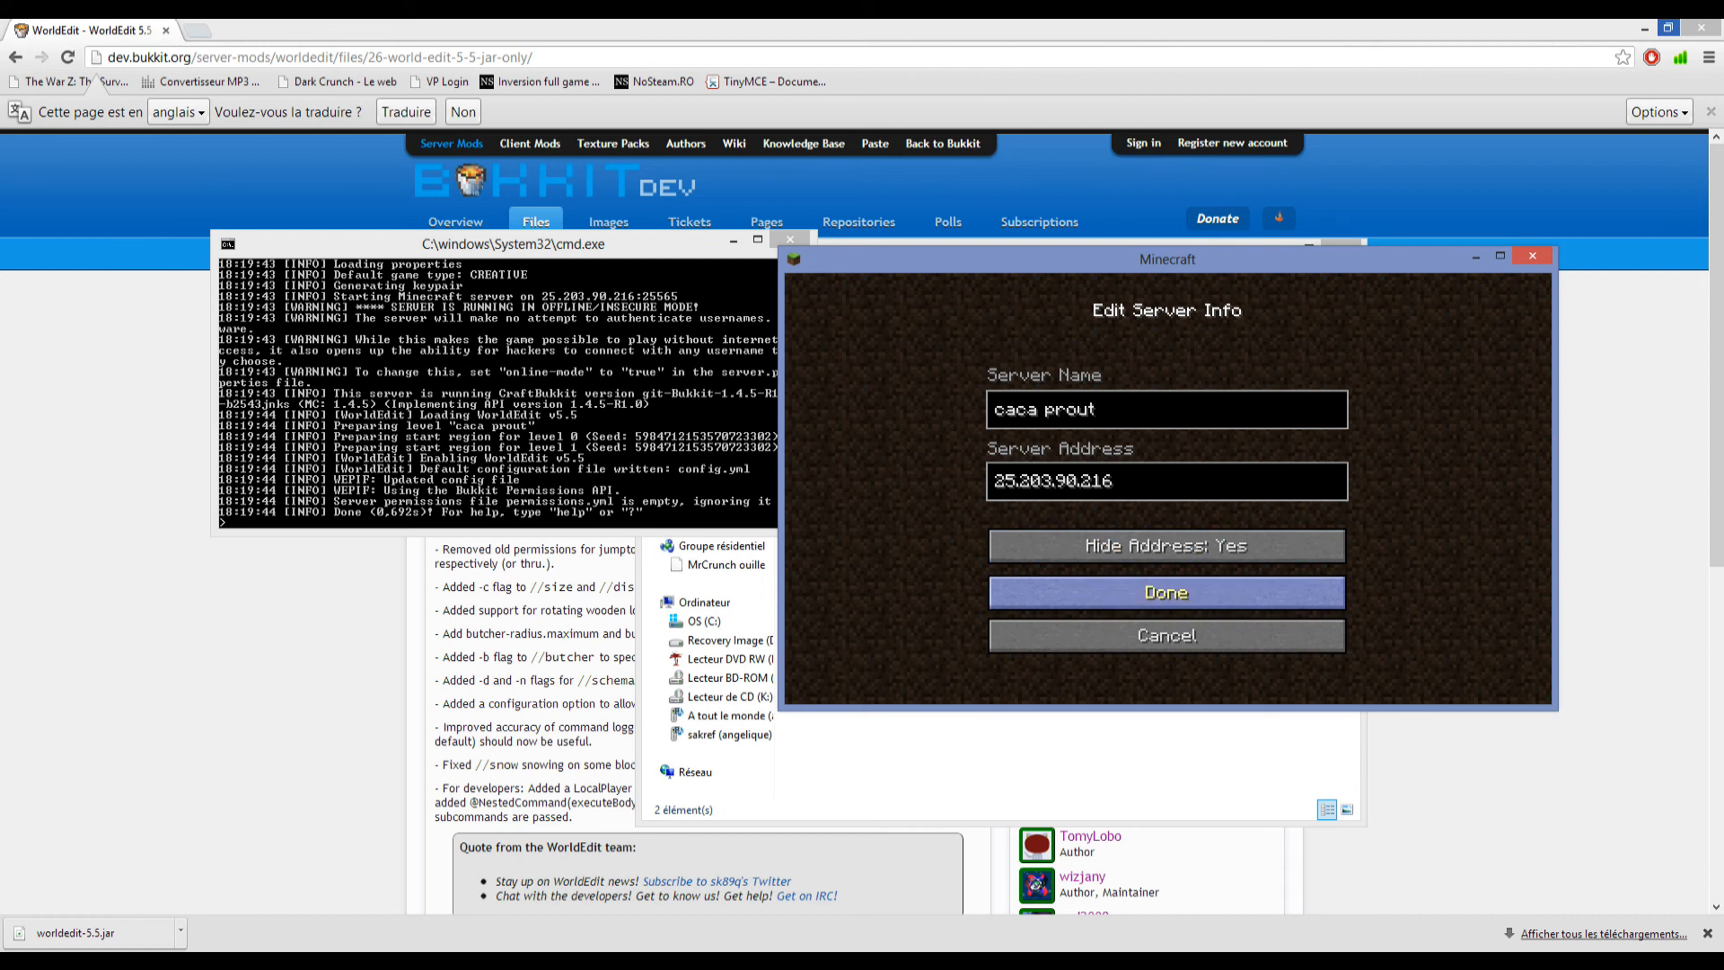
{"action": "left_click", "coordinate": [1166, 592]}
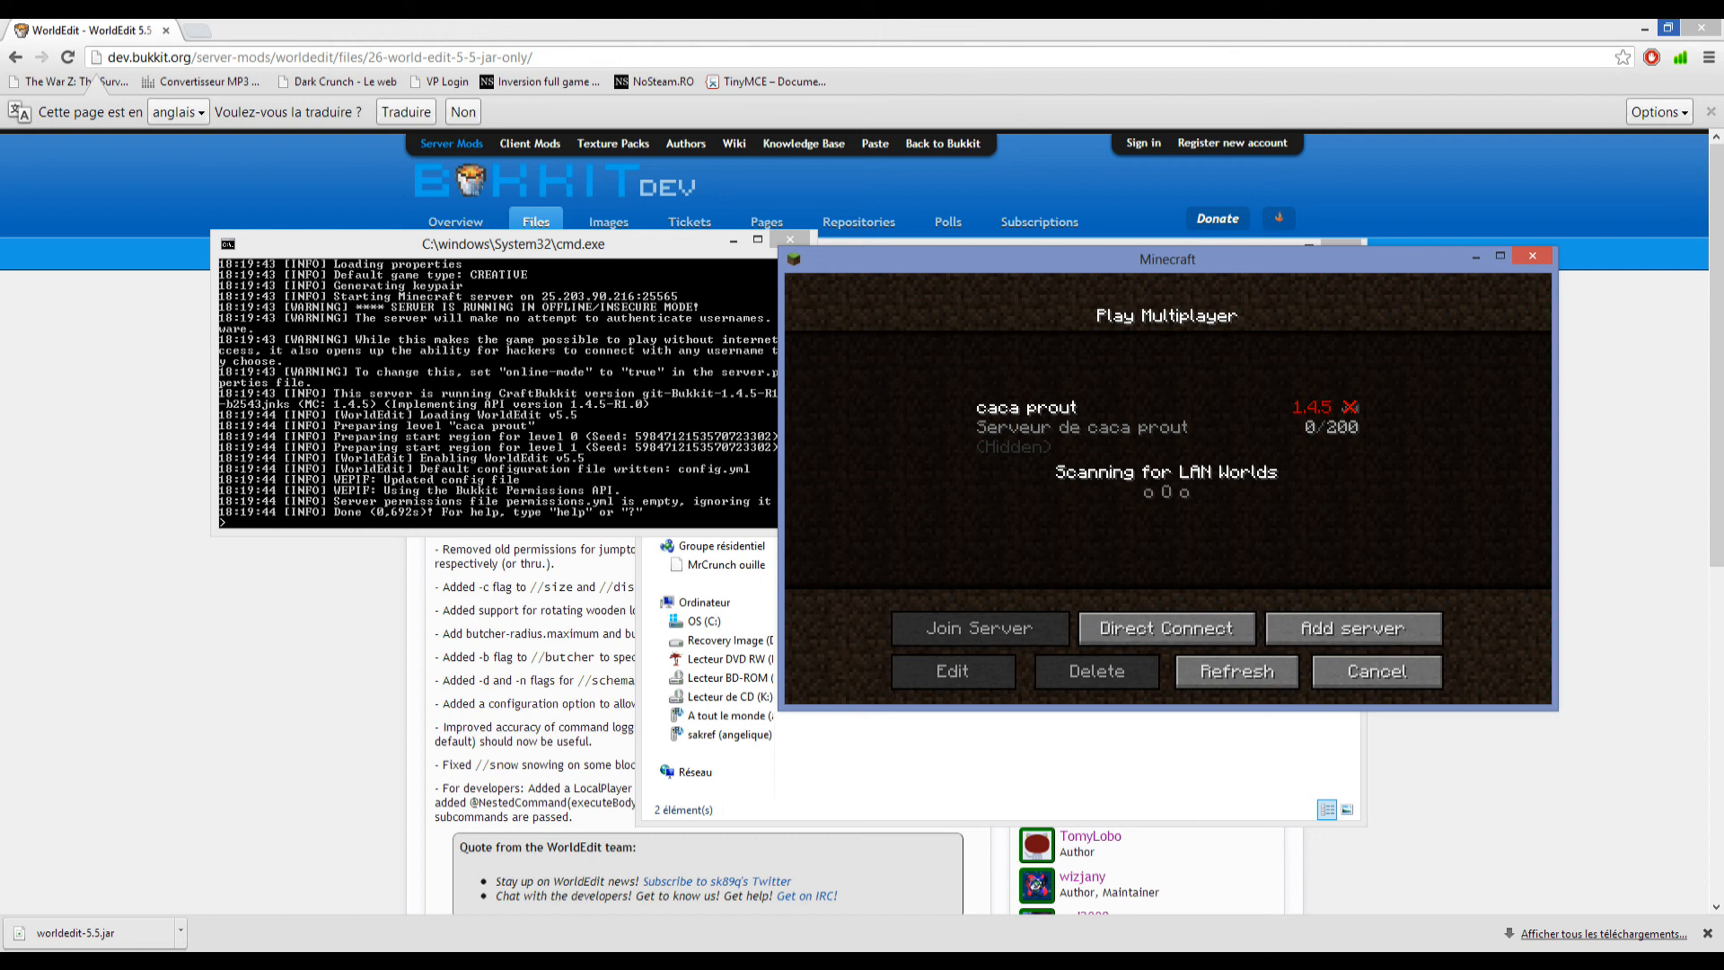
Check the caca prout entry in the multiplayer list, return to the main menu, and reopen the list.
{"action": "left_click", "coordinate": [1166, 427]}
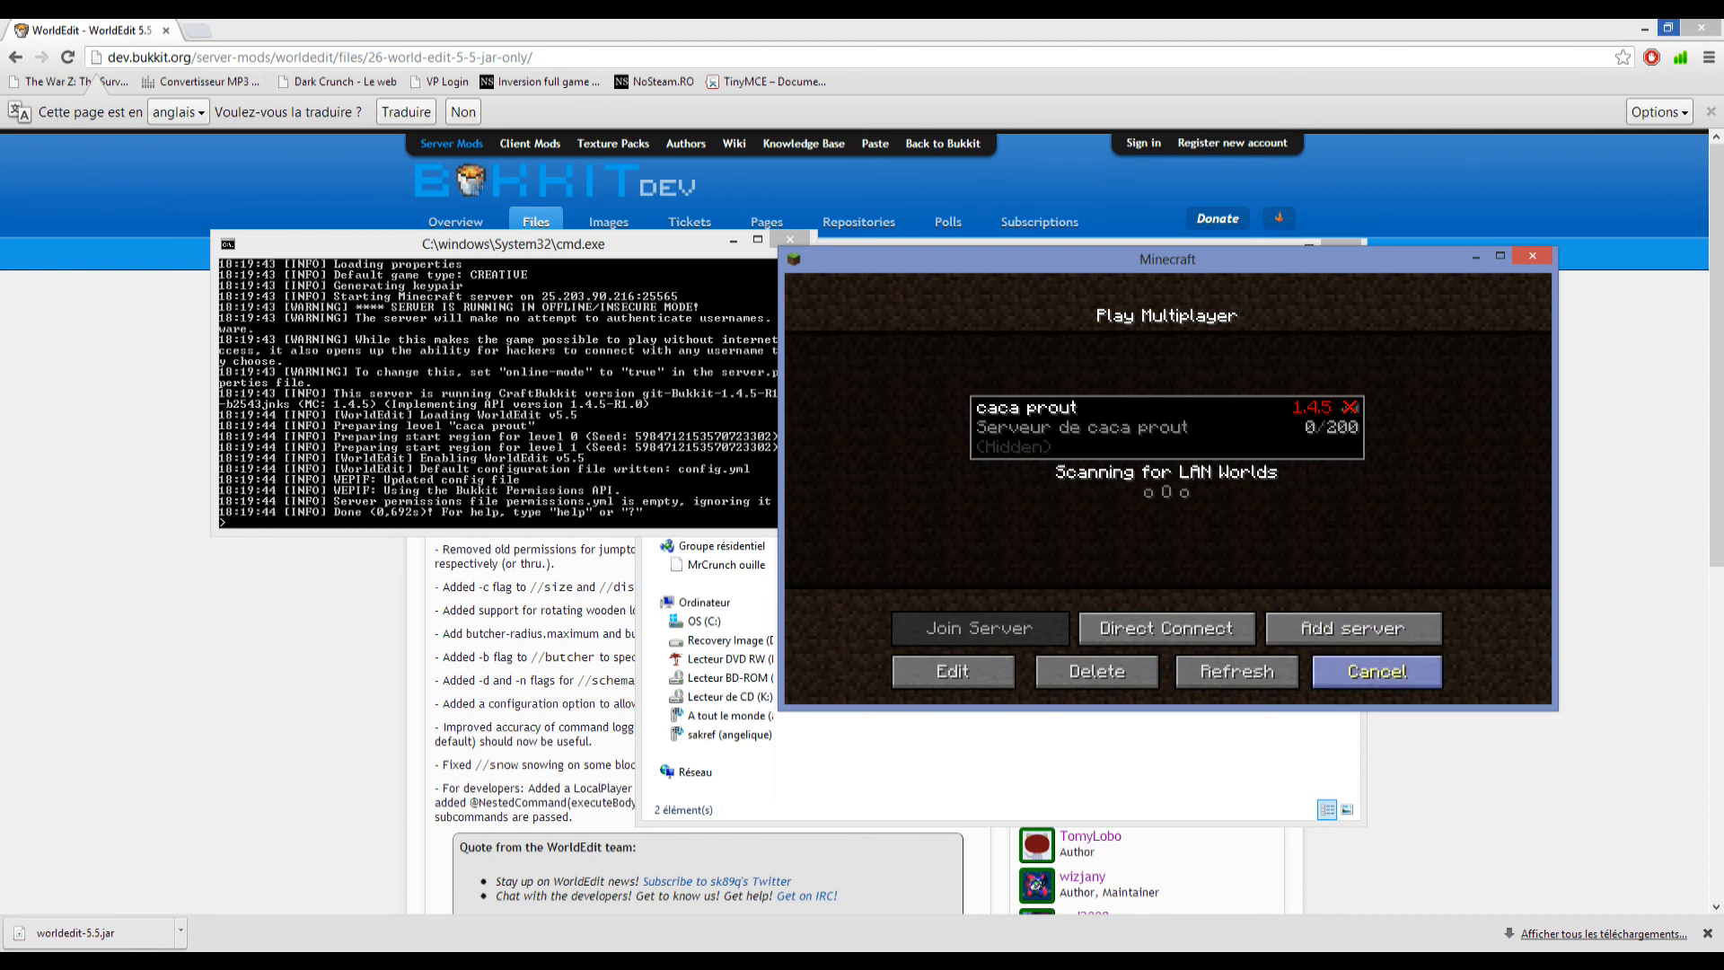
{"action": "left_click", "coordinate": [1376, 671]}
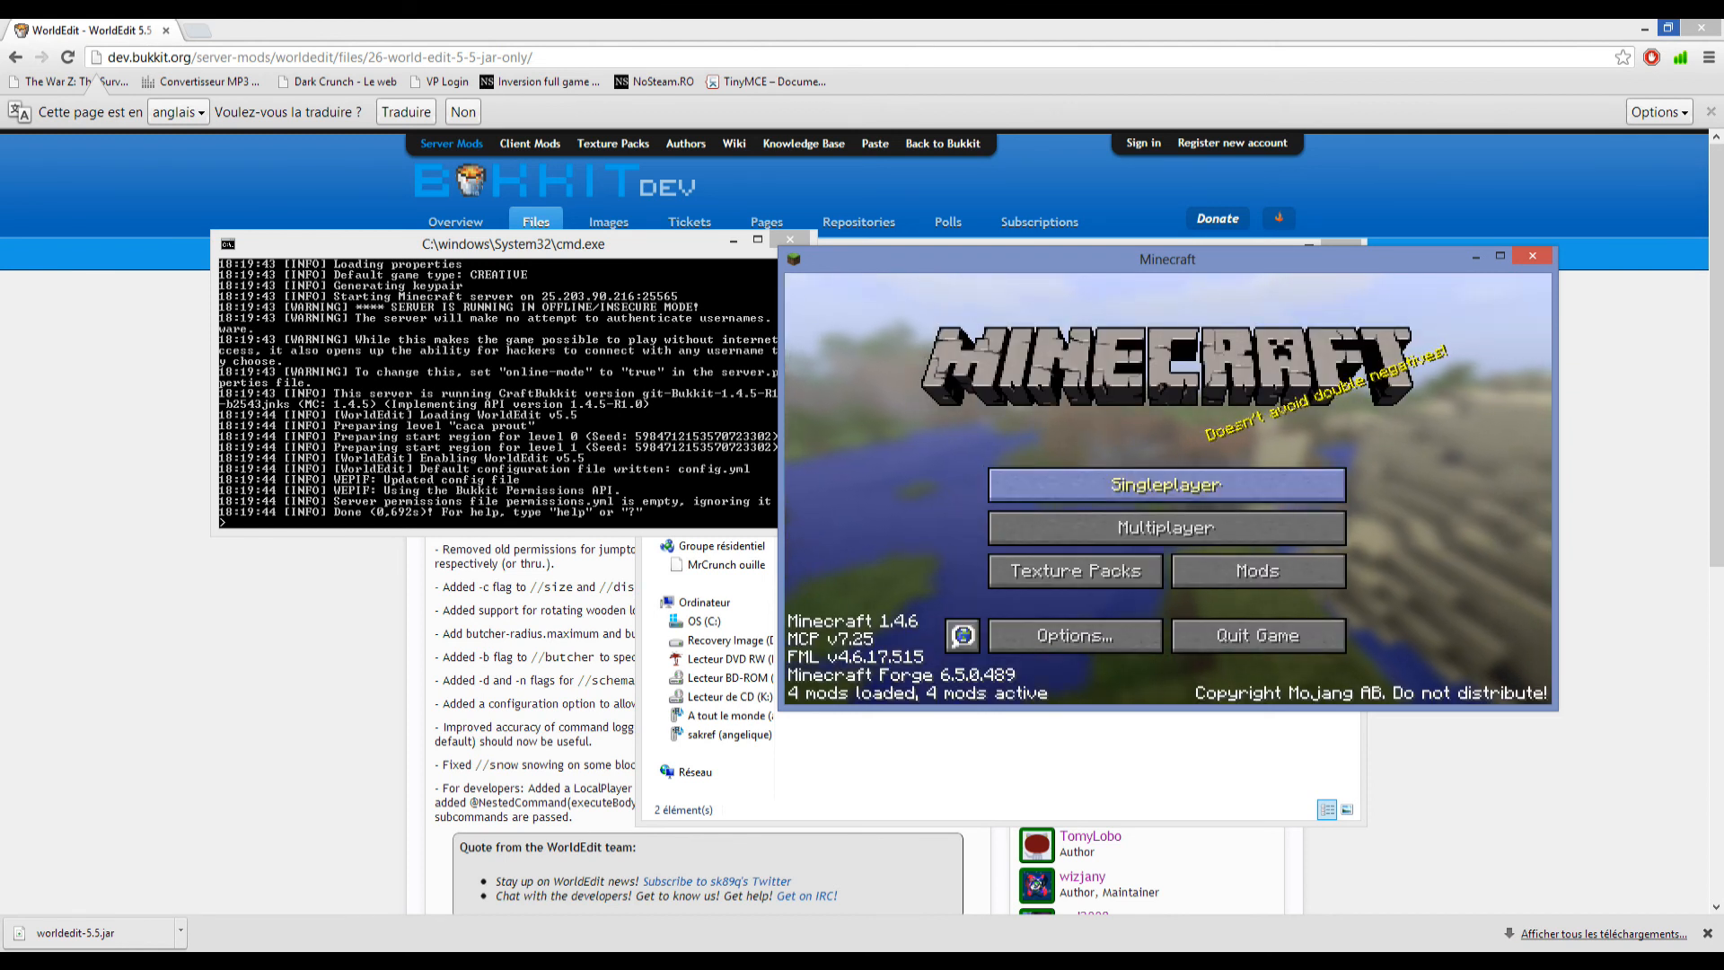
{"action": "left_click", "coordinate": [1165, 528]}
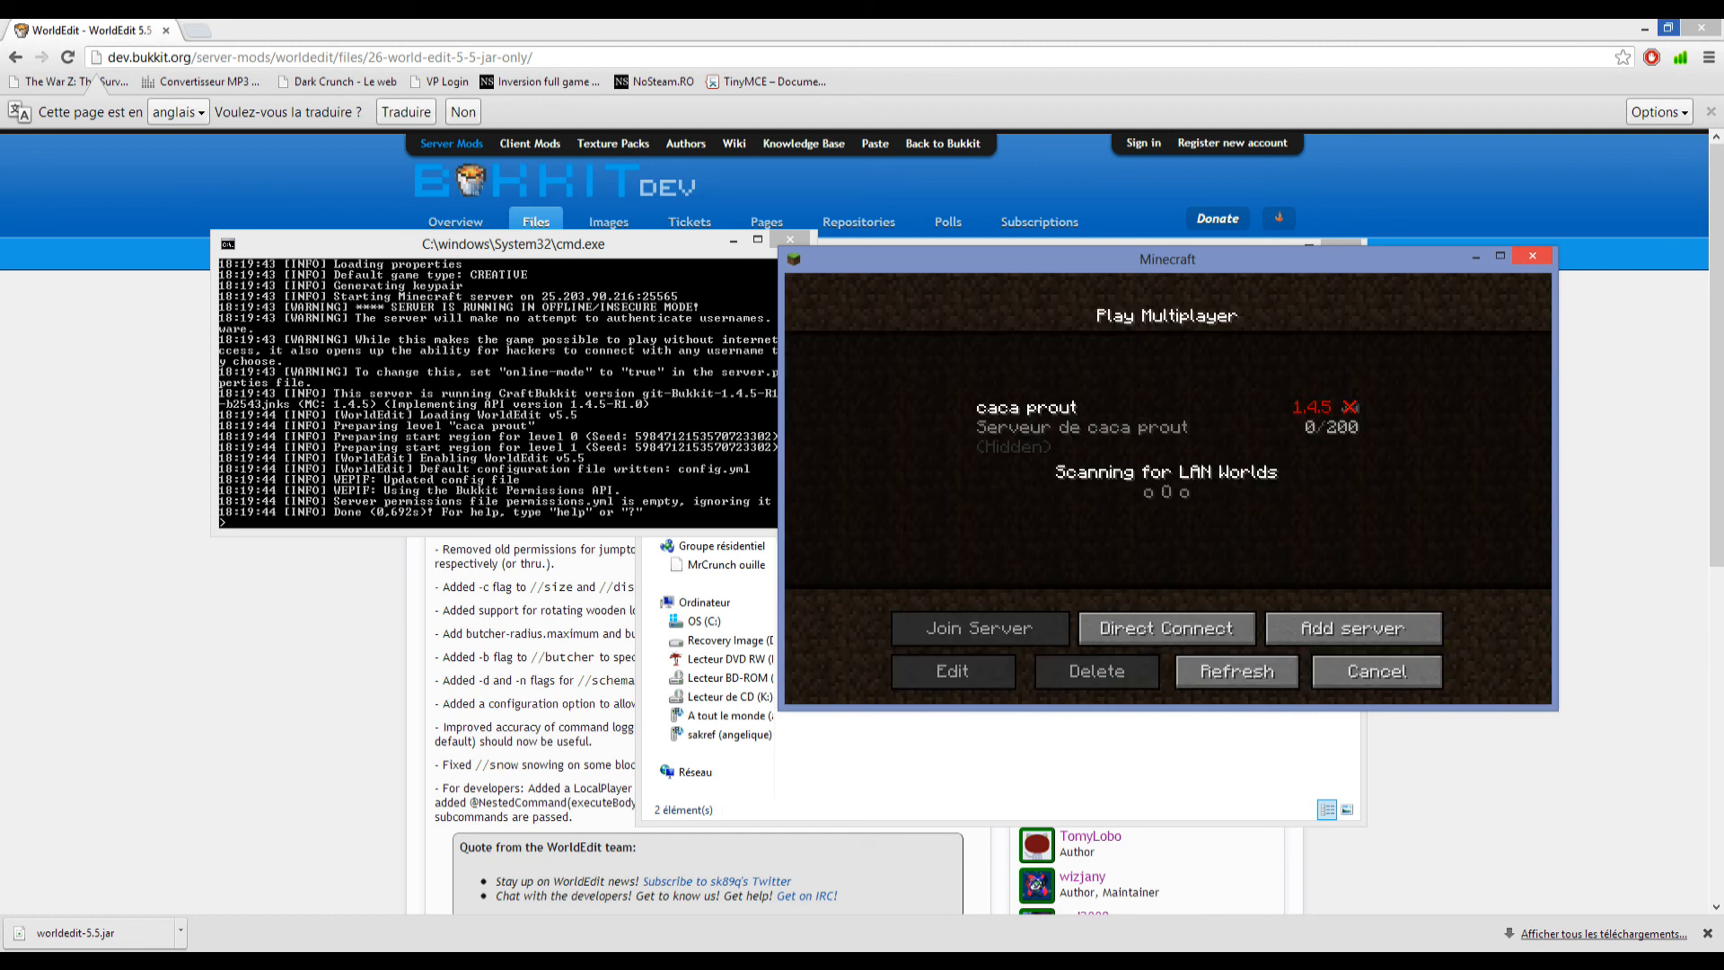
Close Minecraft, shut down the server with the stop command in its console, and dismiss the console.
{"action": "left_click", "coordinate": [1532, 256]}
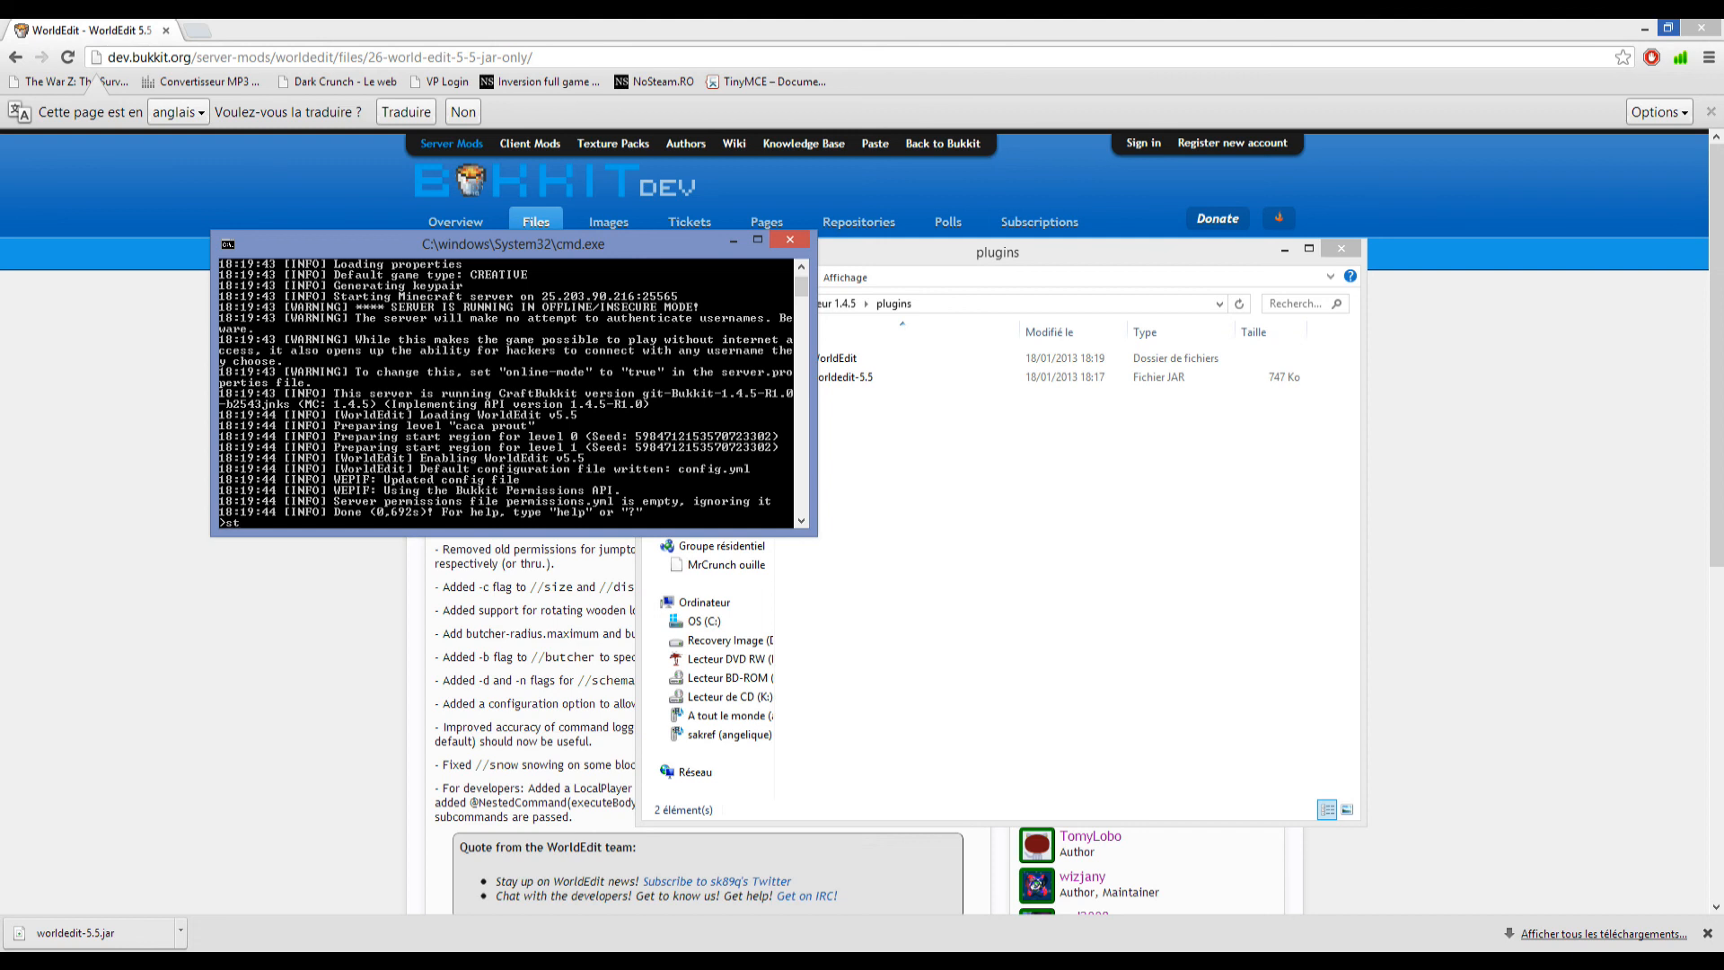
{"action": "key", "text": "Return"}
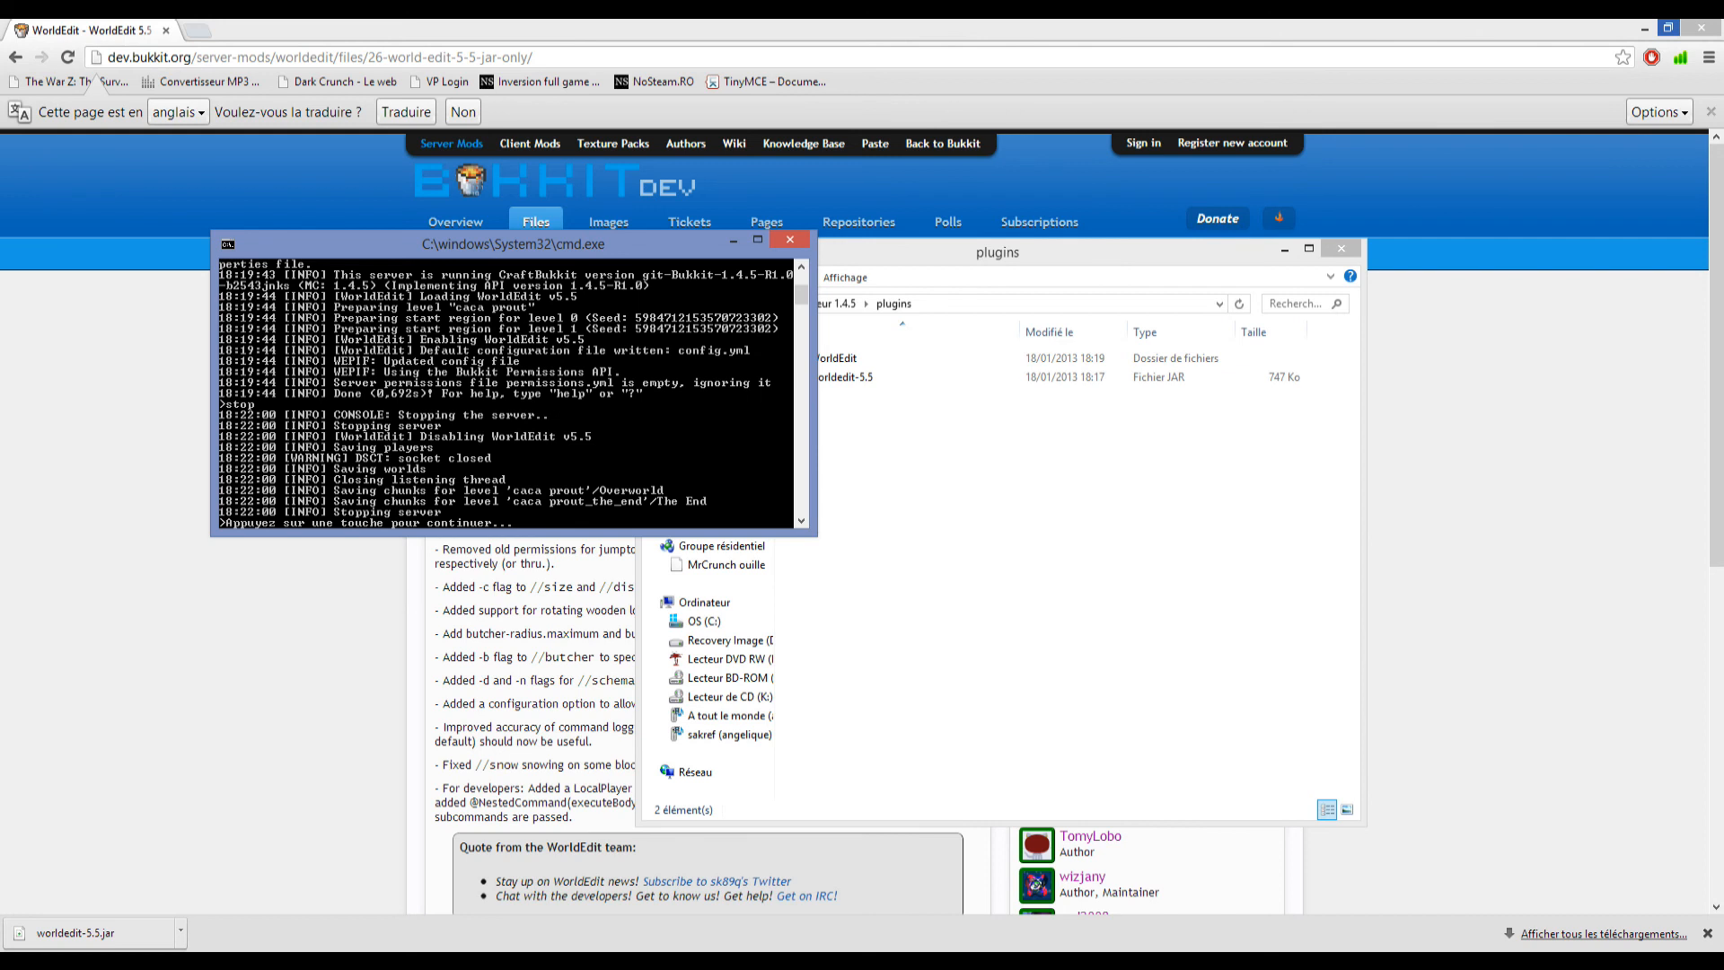
{"action": "key", "text": "Return"}
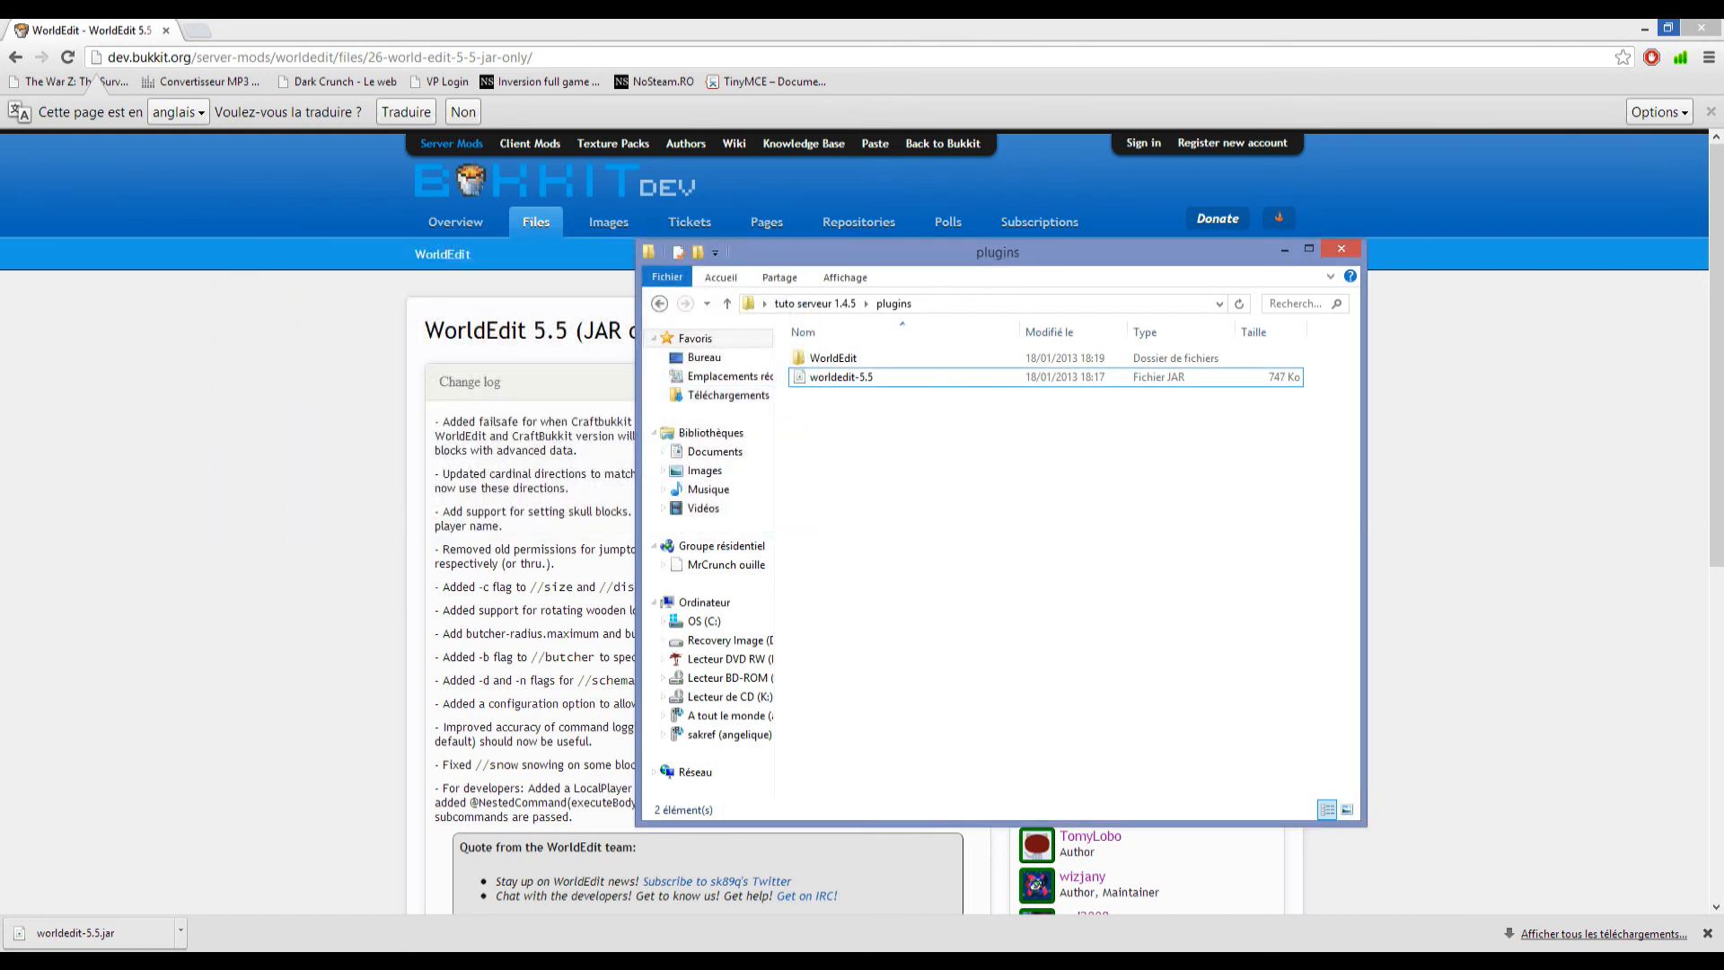
Close the plugins folder and the browser, and bring the LogMeIn Hamachi window to the front.
{"action": "left_click", "coordinate": [1341, 249]}
{"action": "left_click", "coordinate": [1701, 28]}
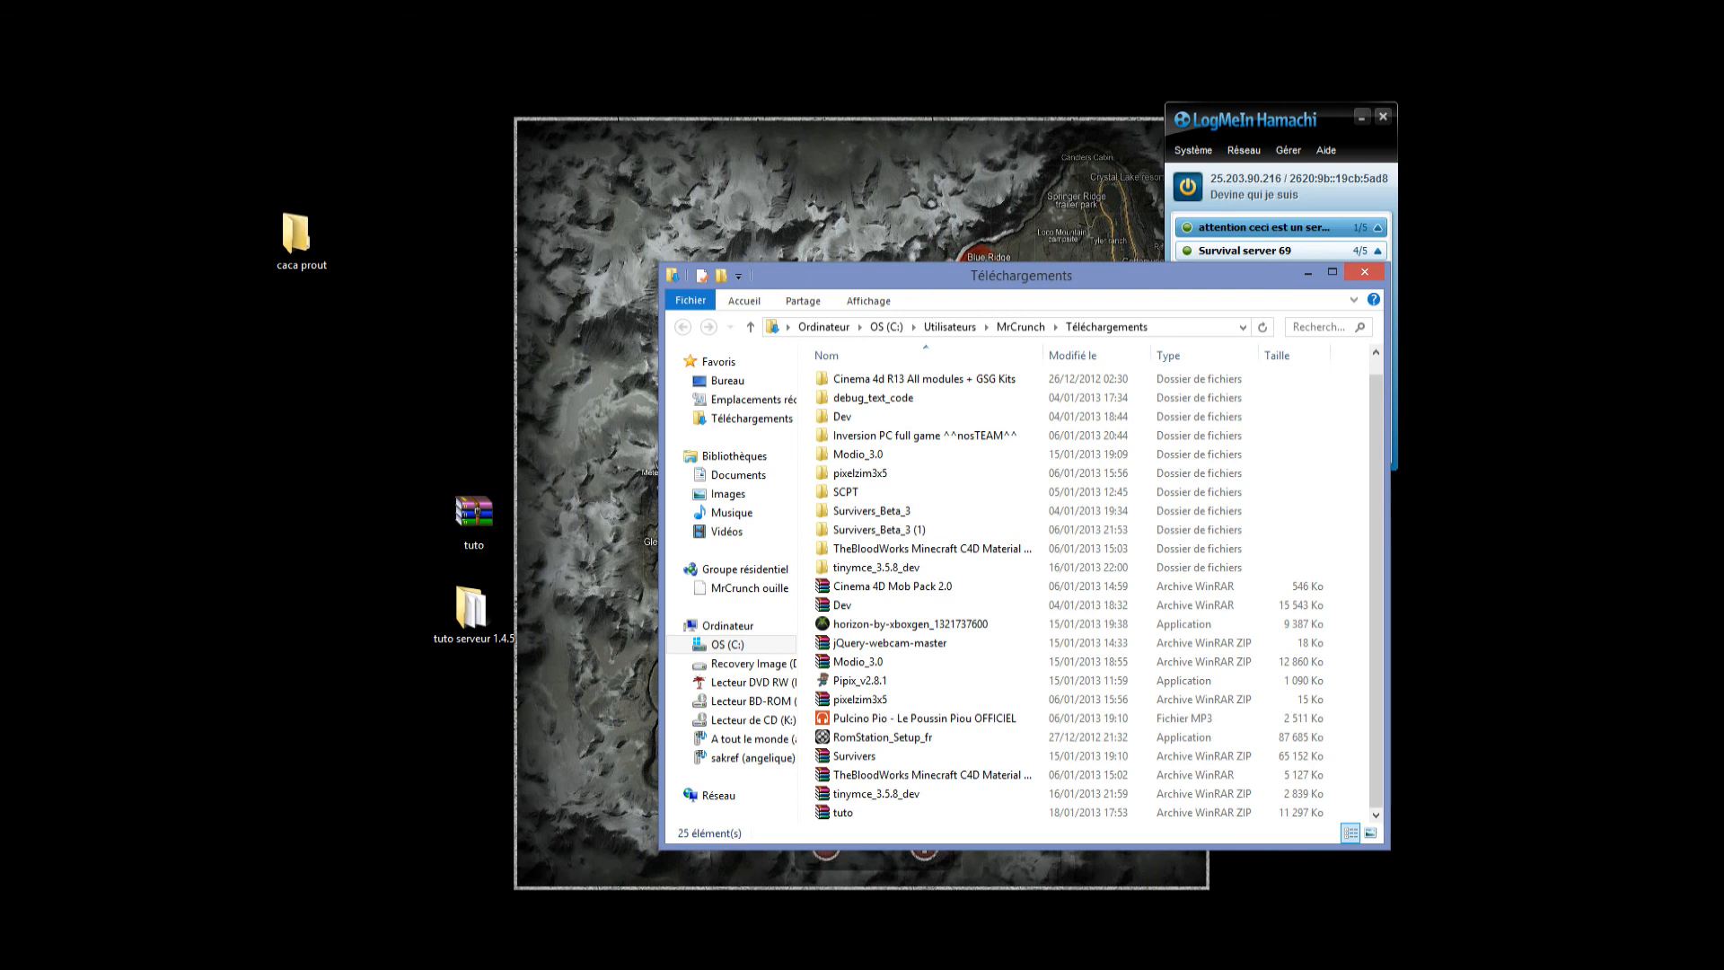
{"action": "left_click", "coordinate": [1365, 272]}
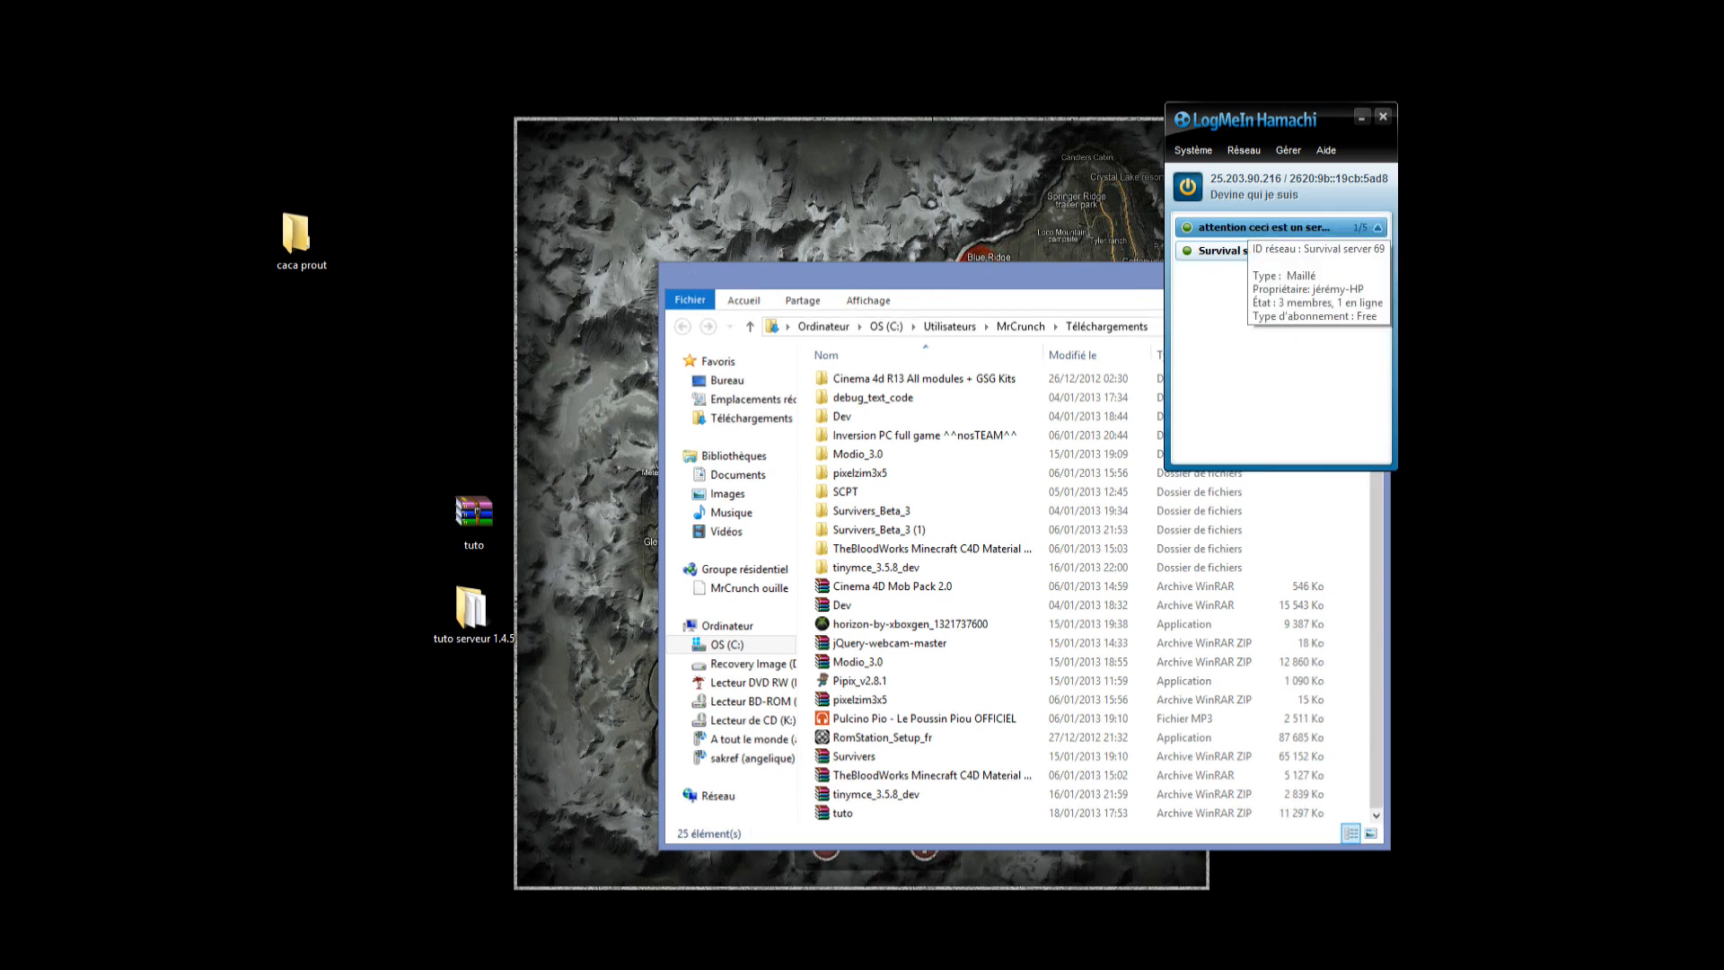